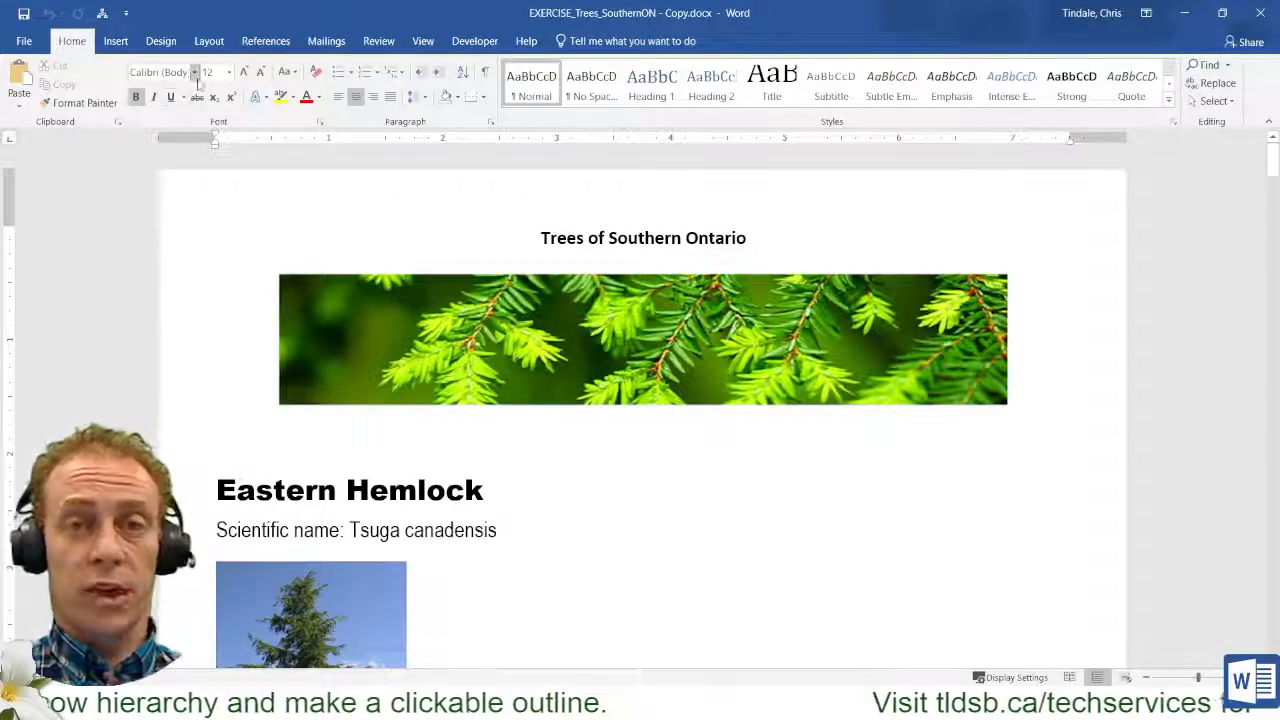
Browse the list of fonts available for the document text.
{"action": "left_click", "coordinate": [194, 72]}
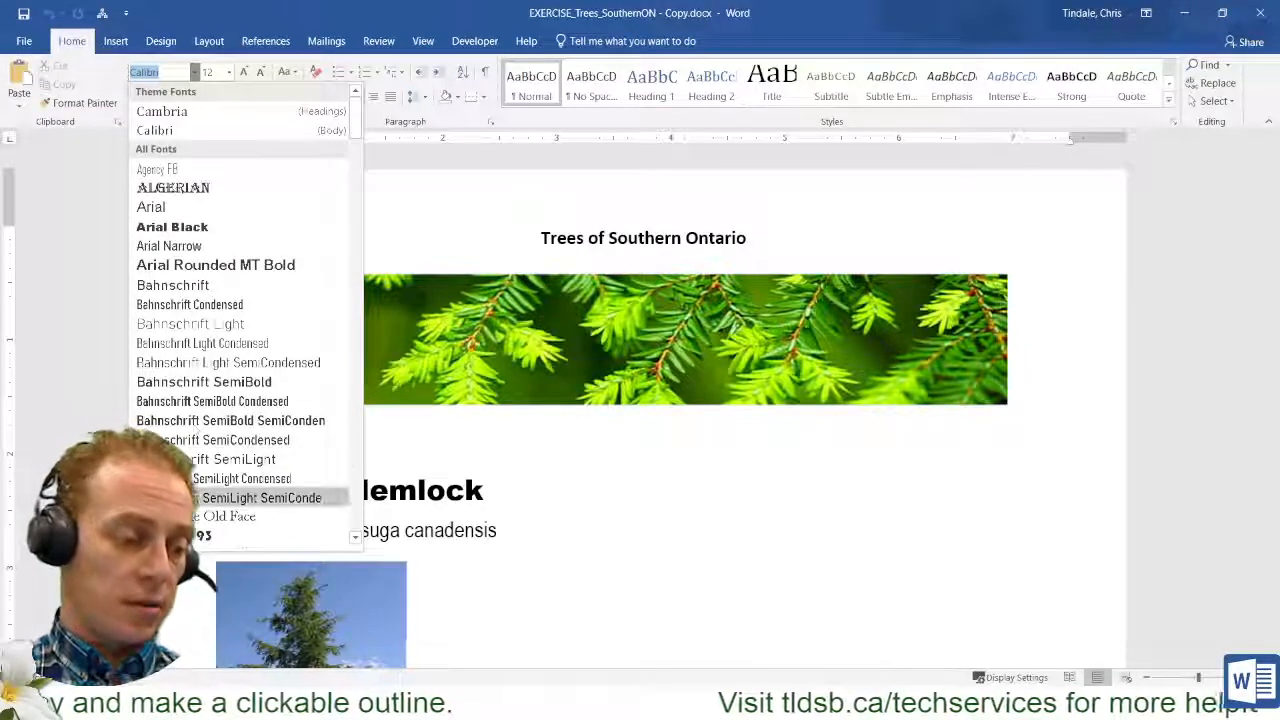
{"action": "scroll", "coordinate": [190, 250], "scroll_direction": "down", "scroll_amount": 6}
{"action": "scroll", "coordinate": [190, 150], "scroll_direction": "down", "scroll_amount": 4}
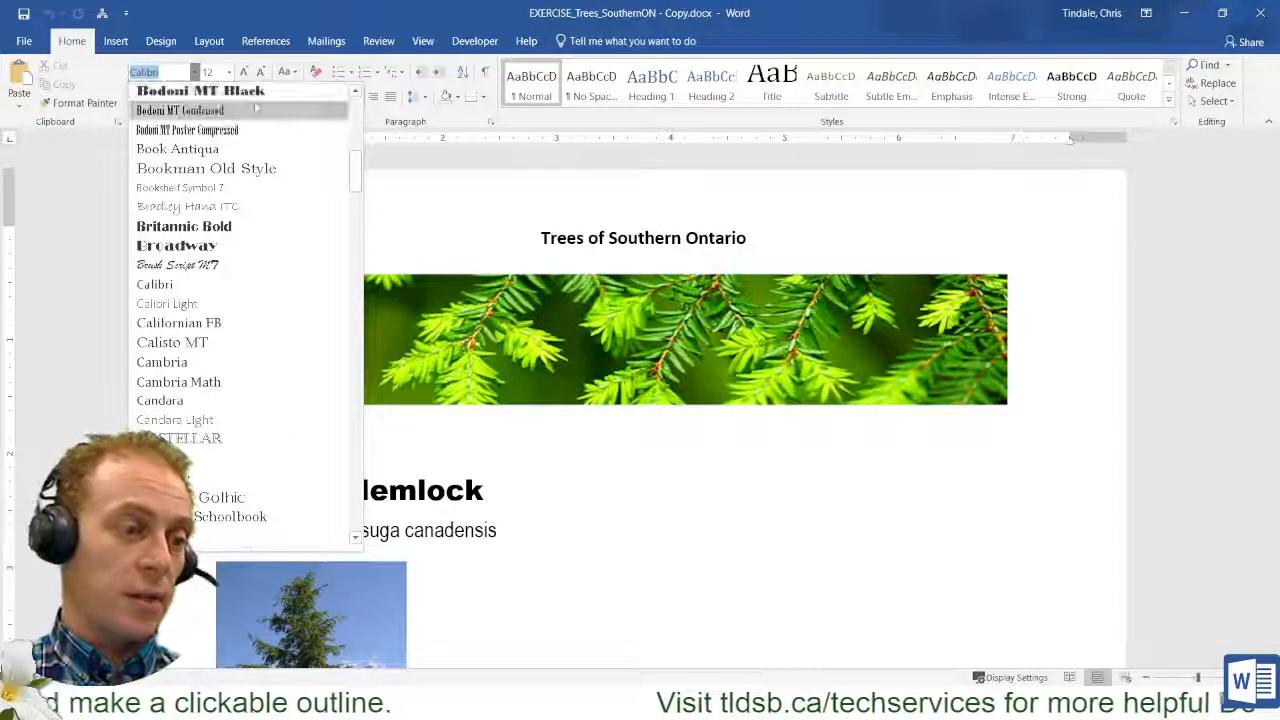
{"action": "left_click", "coordinate": [195, 72]}
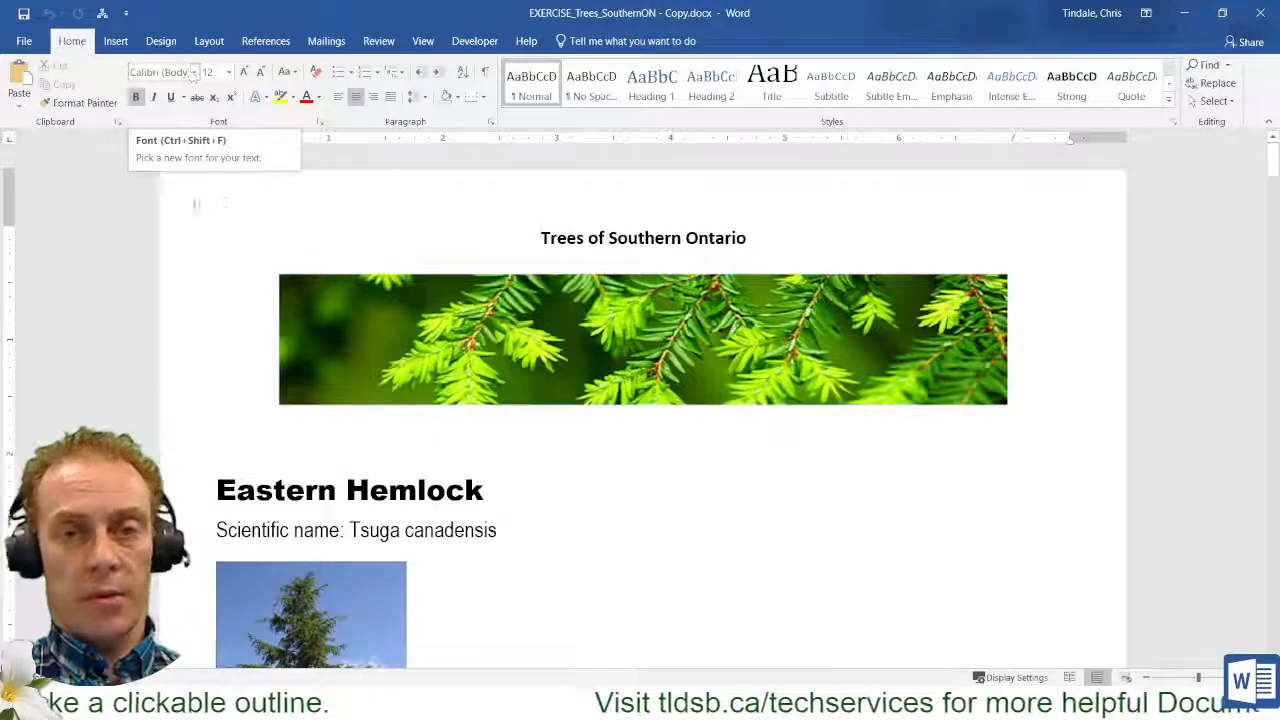
Examine the fonts used by the Eastern Hemlock section's body paragraph, its "What it looks like" subheading and its main heading.
{"action": "scroll", "coordinate": [345, 448], "scroll_direction": "down", "scroll_amount": 5}
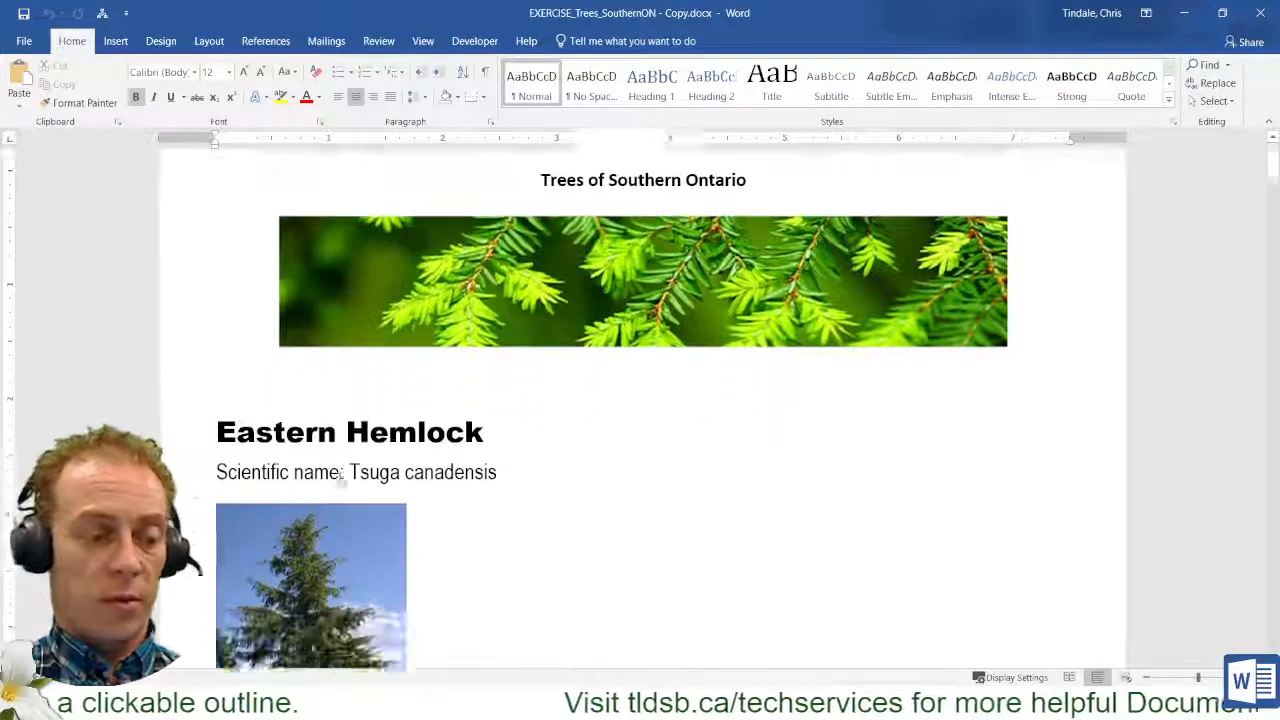
{"action": "left_click_drag", "start_coordinate": [357, 437], "coordinate": [598, 437]}
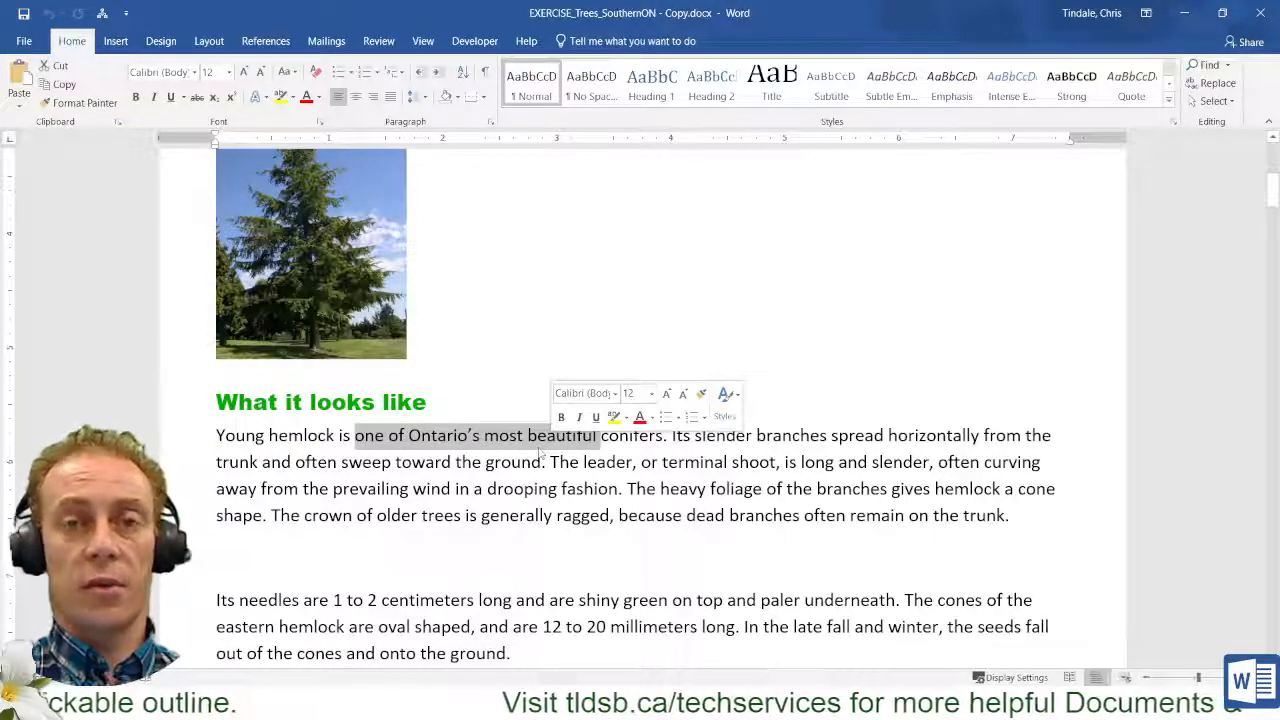
{"action": "double_click", "coordinate": [168, 440]}
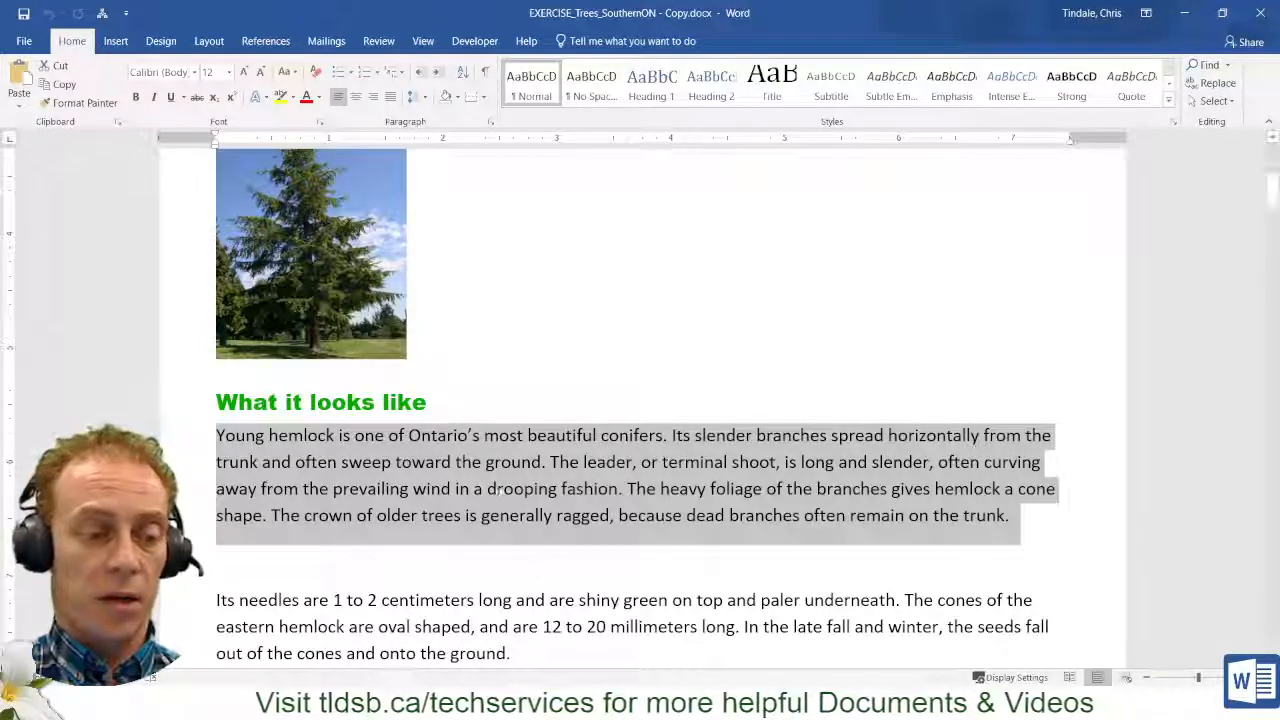
{"action": "double_click", "coordinate": [521, 488]}
{"action": "left_click_drag", "start_coordinate": [437, 391], "coordinate": [521, 435]}
{"action": "scroll", "coordinate": [183, 400], "scroll_direction": "up", "scroll_amount": 4}
{"action": "scroll", "coordinate": [186, 394], "scroll_direction": "up", "scroll_amount": 3}
{"action": "scroll", "coordinate": [521, 435], "scroll_direction": "down", "scroll_amount": 1}
{"action": "scroll", "coordinate": [521, 435], "scroll_direction": "down", "scroll_amount": 2}
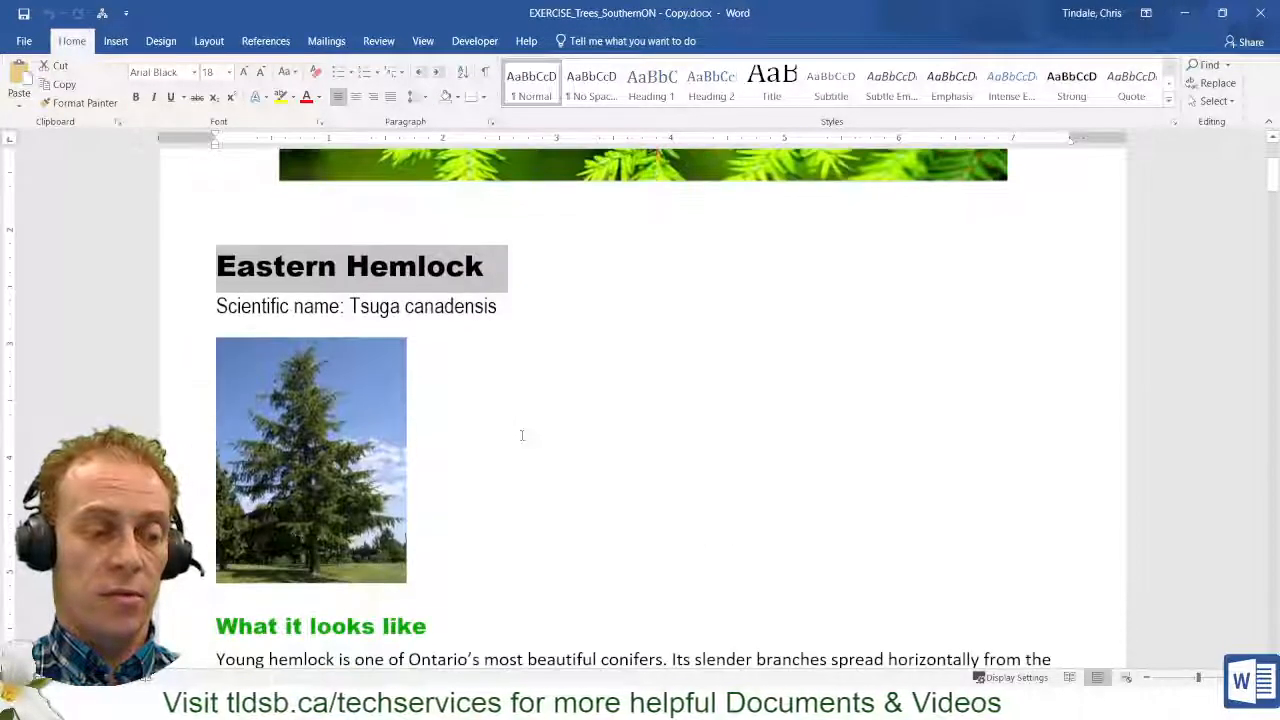
{"action": "scroll", "coordinate": [331, 333], "scroll_direction": "down", "scroll_amount": 2}
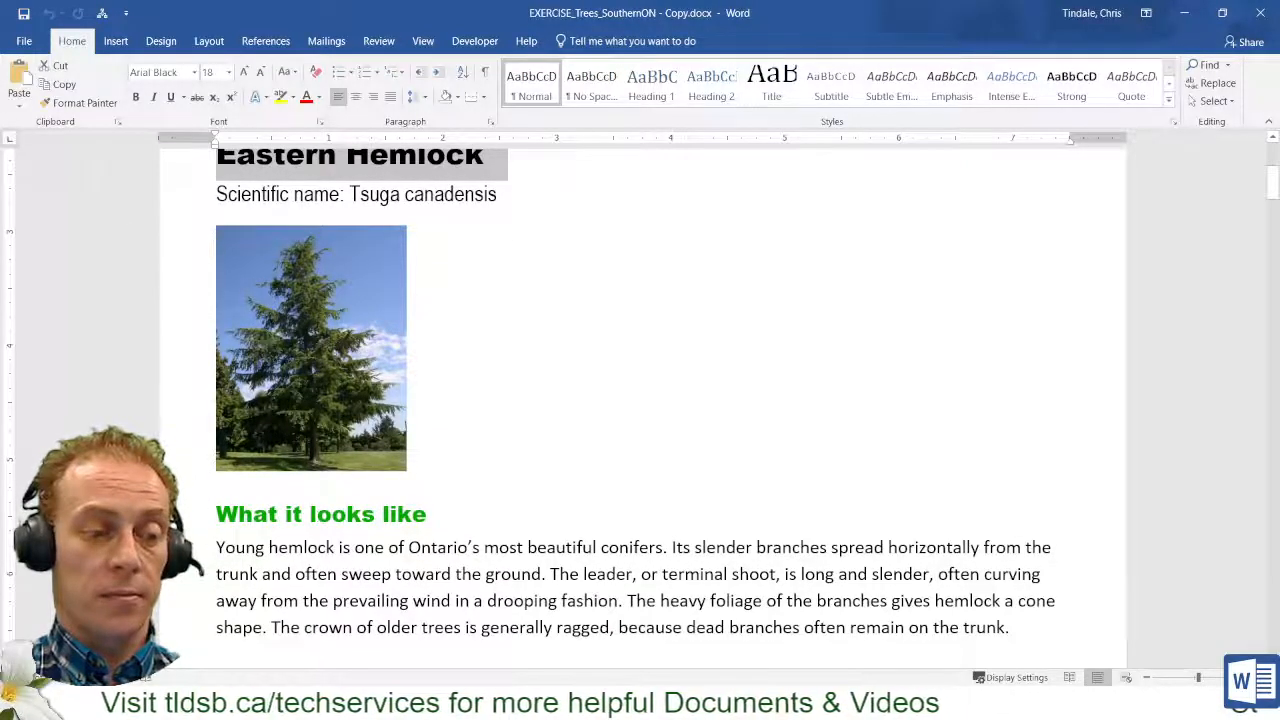
{"action": "scroll", "coordinate": [632, 500], "scroll_direction": "up", "scroll_amount": 6}
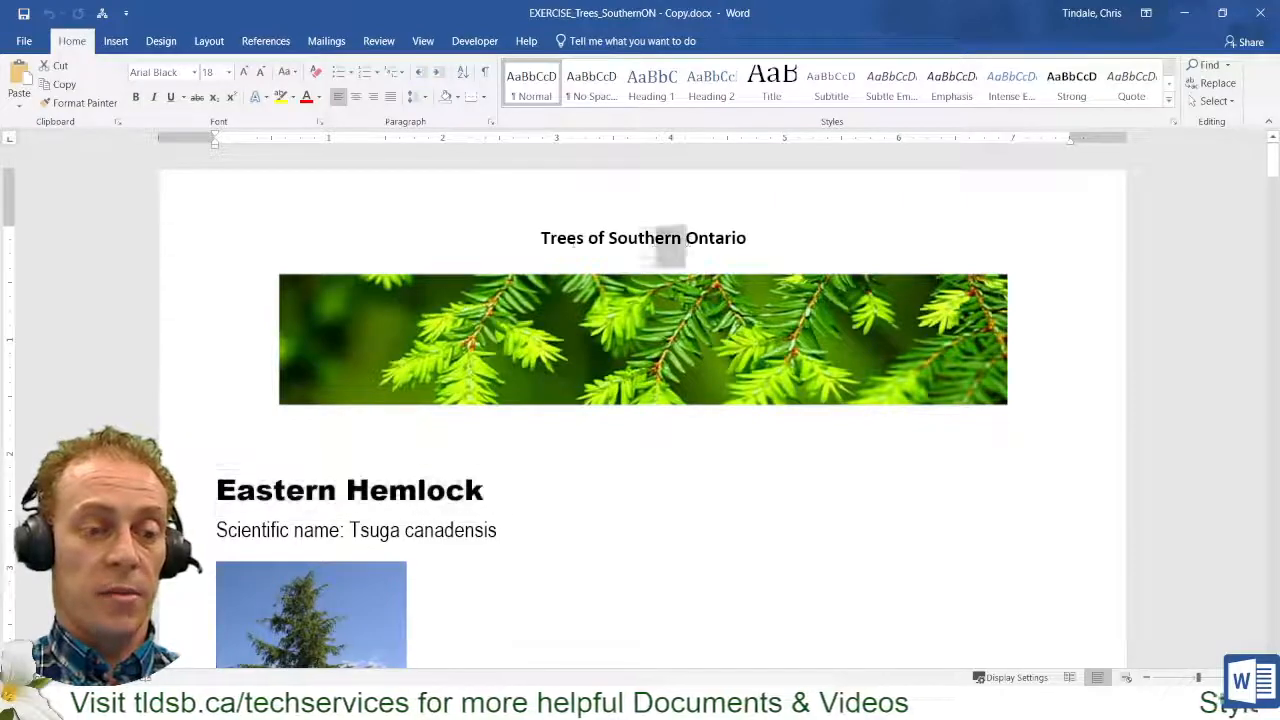
Preview the document's full set of text styles on the "Trees of Southern Ontario" line.
{"action": "left_click_drag", "start_coordinate": [686, 245], "coordinate": [547, 244]}
{"action": "left_click", "coordinate": [547, 244]}
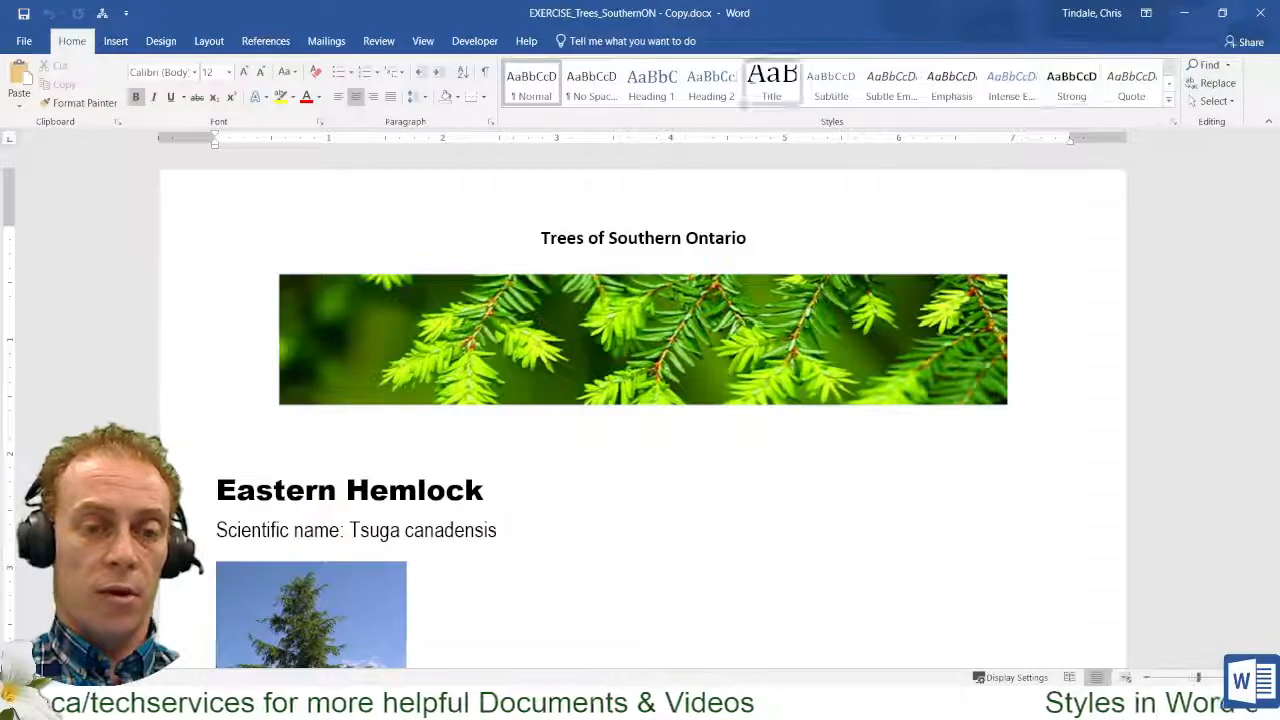
{"action": "left_click", "coordinate": [1168, 102]}
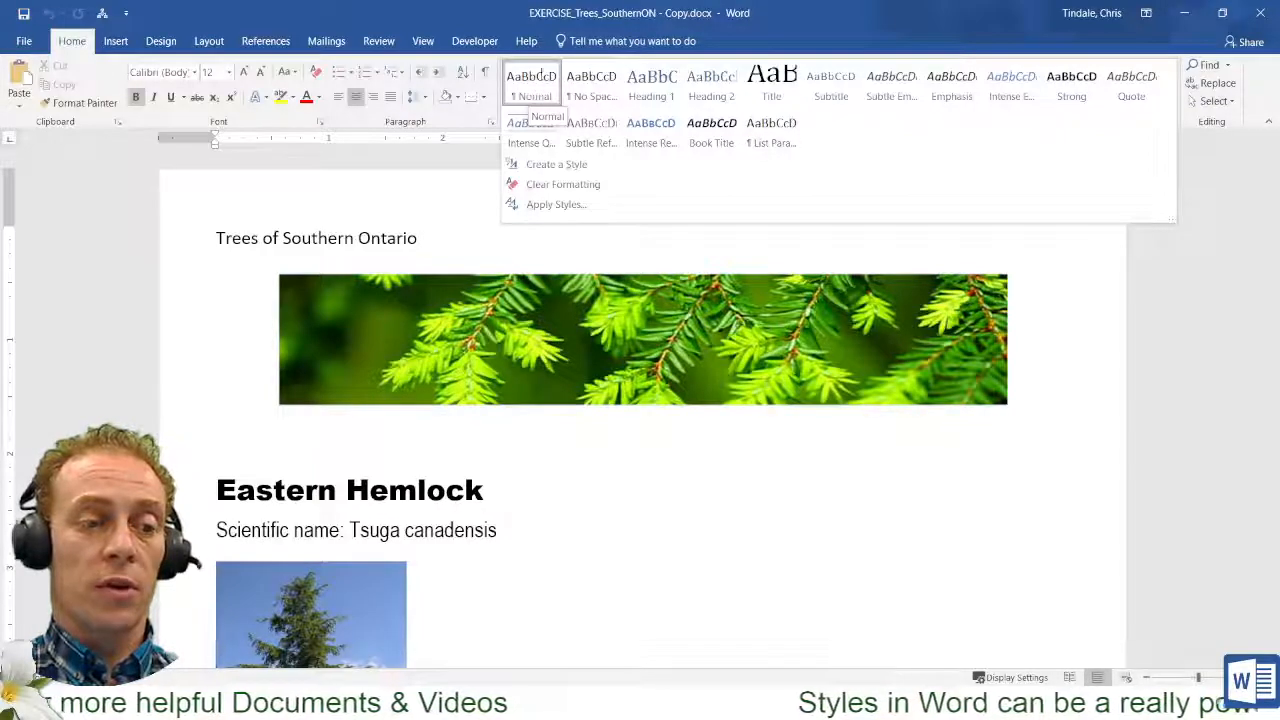
{"action": "left_click", "coordinate": [539, 422]}
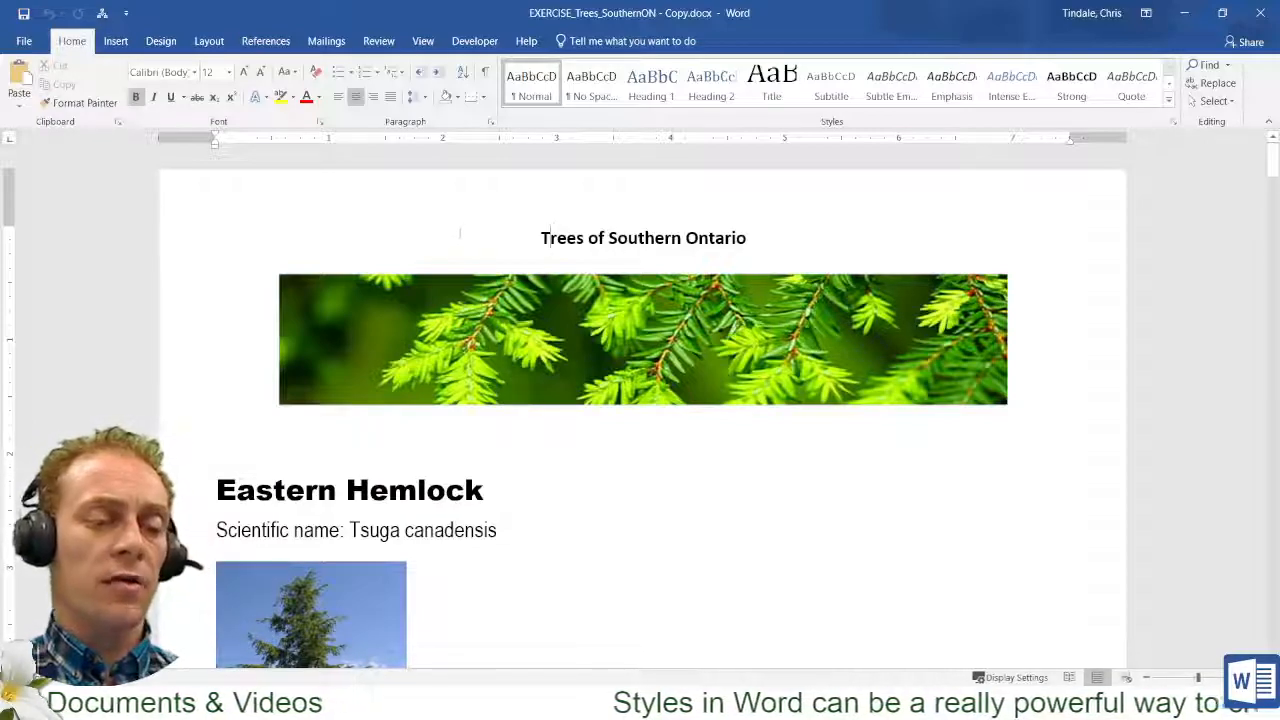
Apply the Title style to the "Trees of Southern Ontario" line.
{"action": "left_click_drag", "start_coordinate": [456, 235], "coordinate": [794, 237]}
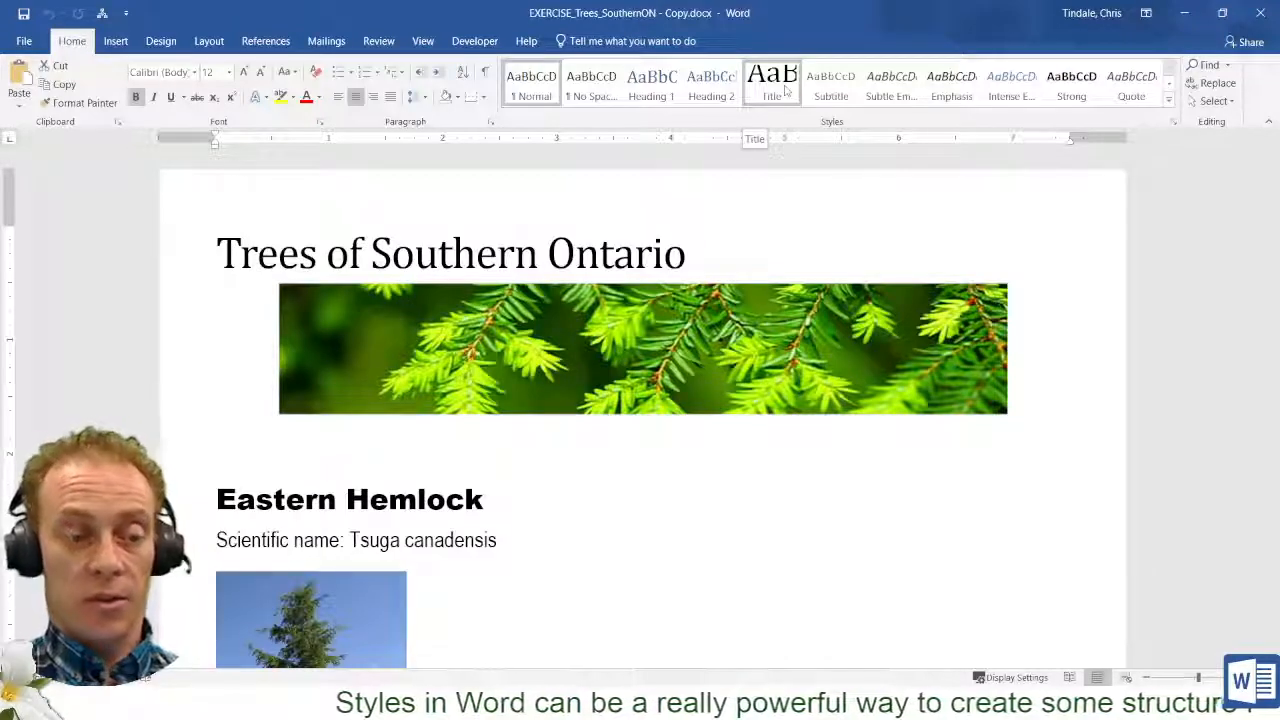
{"action": "left_click", "coordinate": [786, 90]}
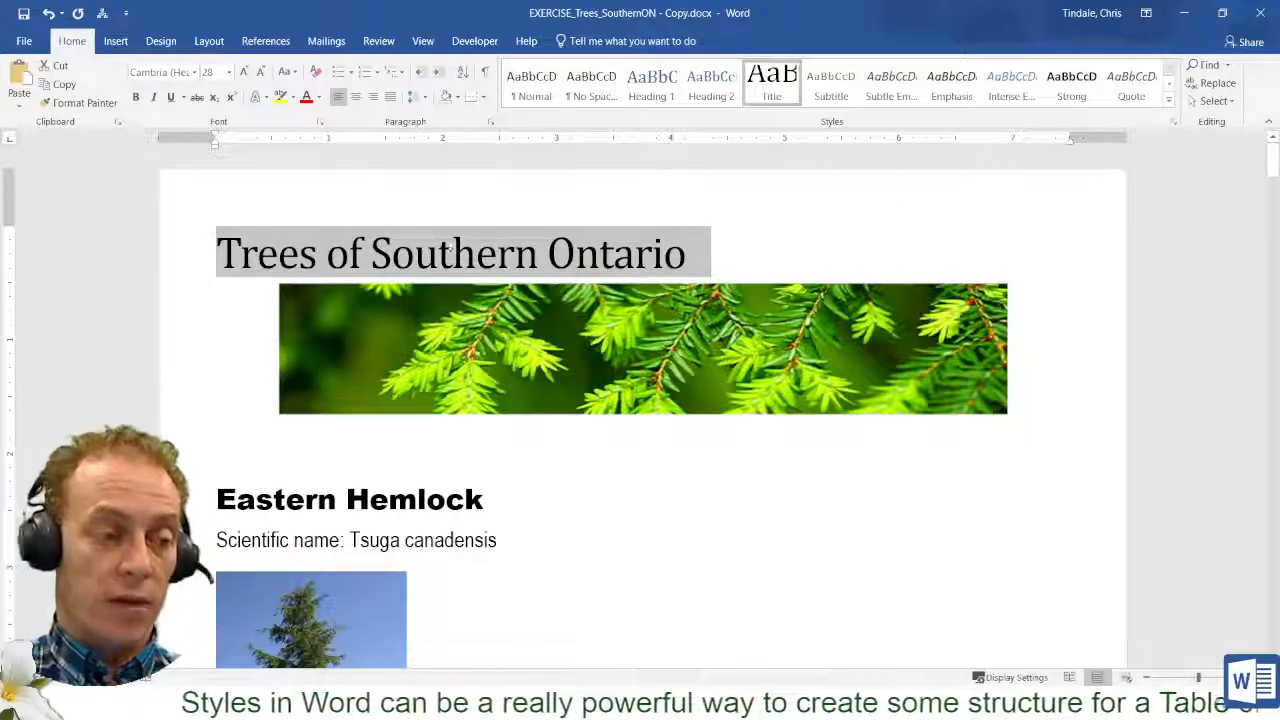
Try centring the "Trees of Southern Ontario" line directly and return it to left alignment.
{"action": "left_click", "coordinate": [357, 98]}
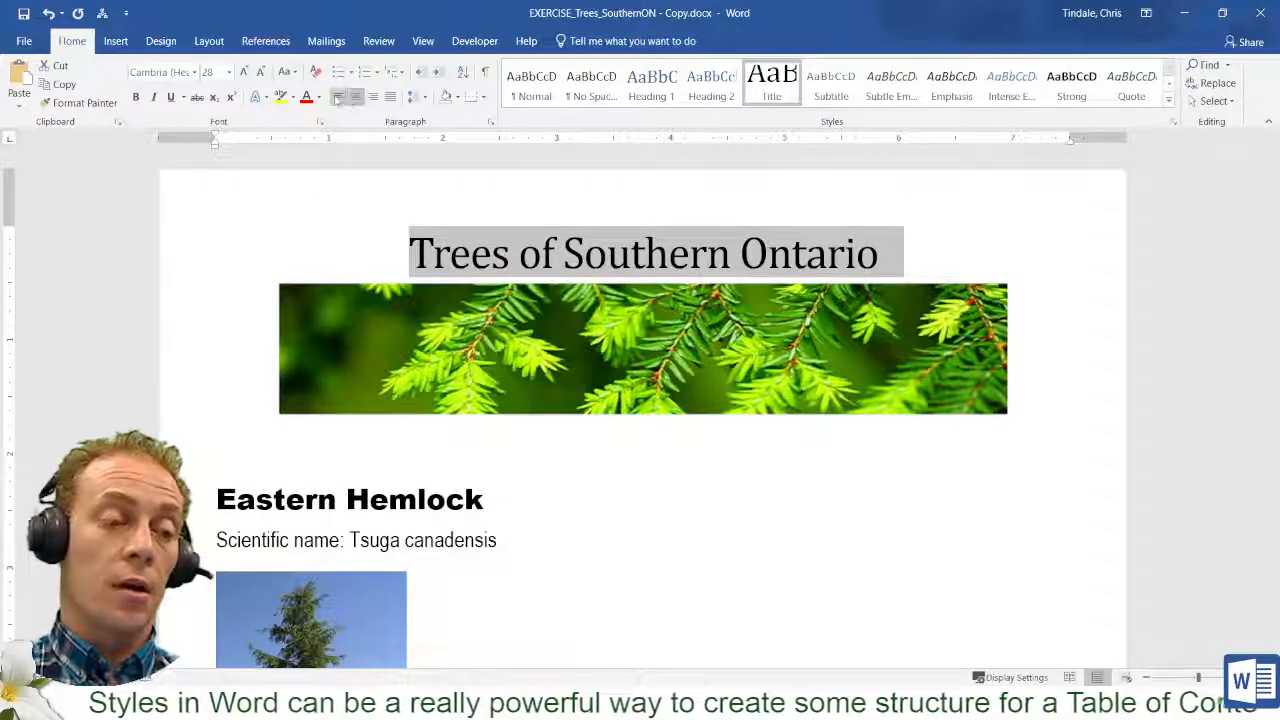
{"action": "left_click", "coordinate": [338, 97]}
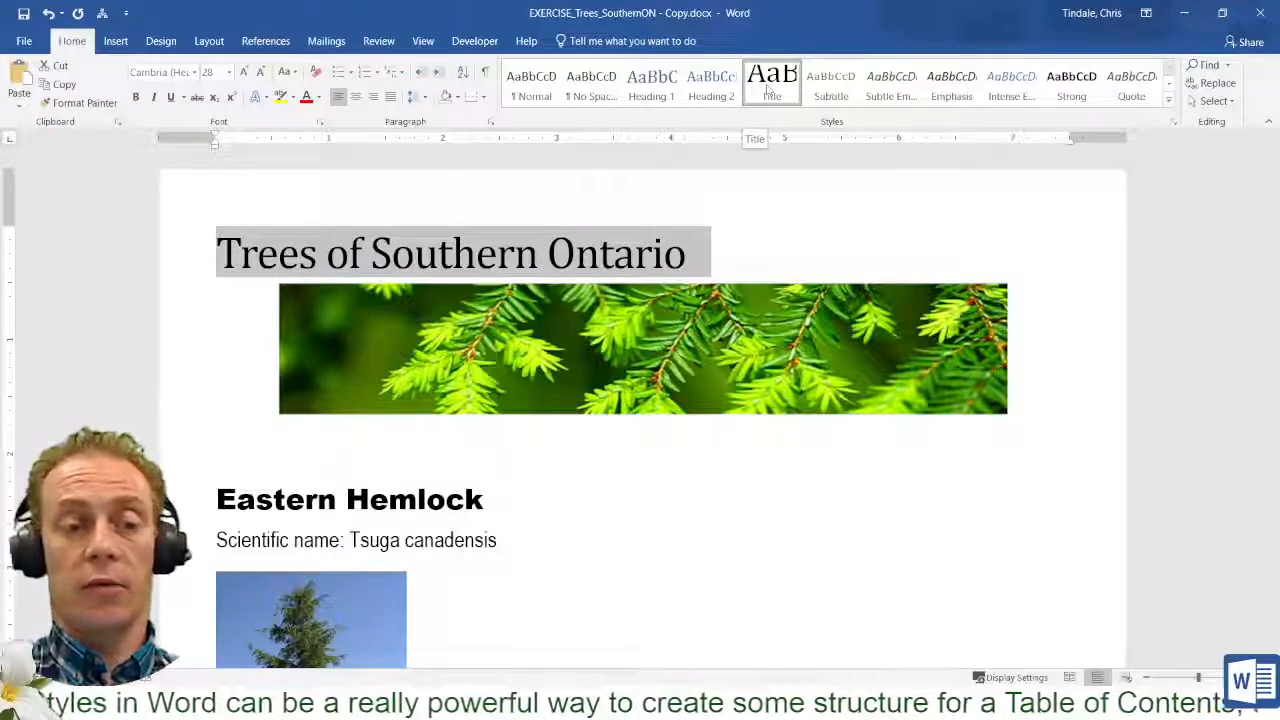
Modify the Title style so that its text is centred.
{"action": "right_click", "coordinate": [768, 89]}
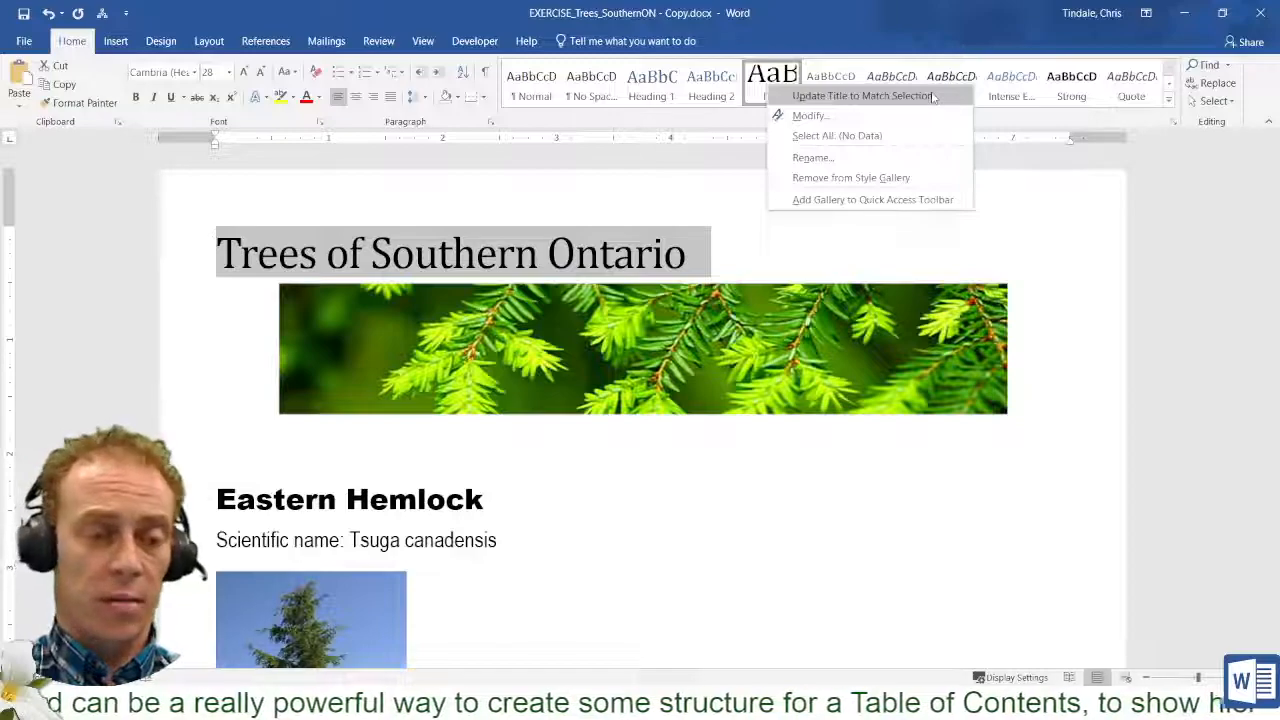
{"action": "left_click", "coordinate": [822, 118]}
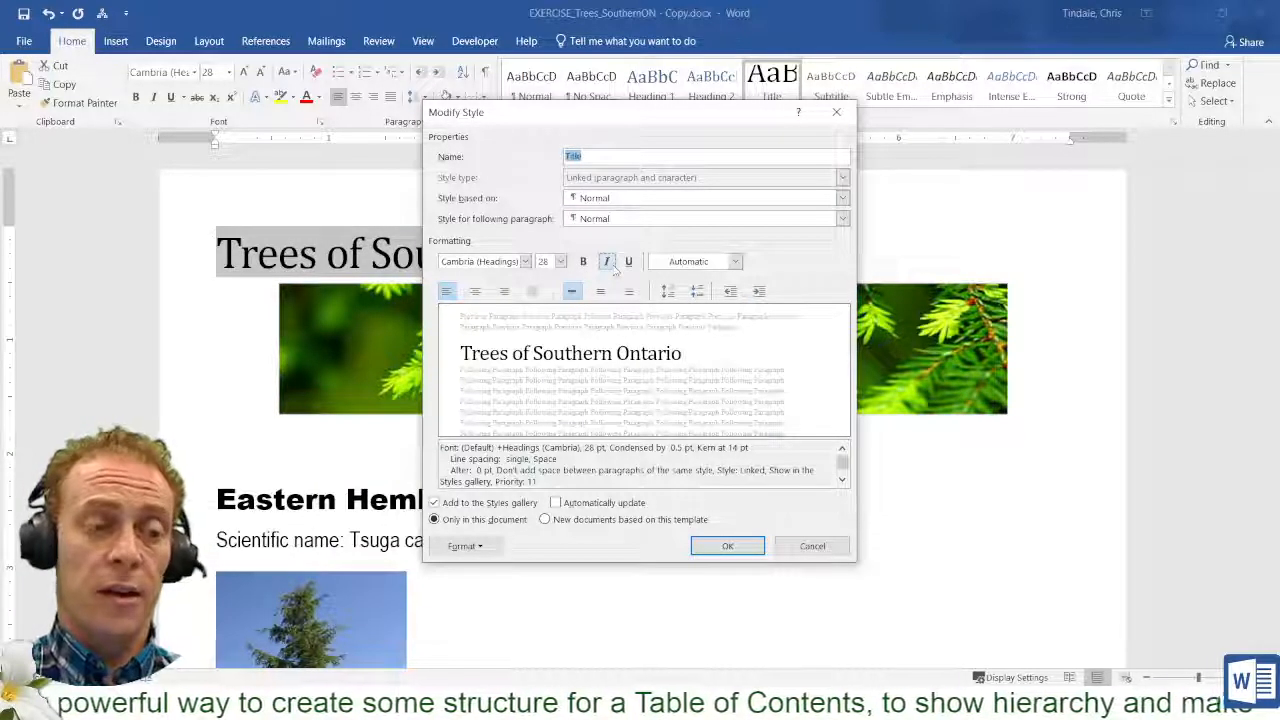
{"action": "left_click_drag", "start_coordinate": [617, 116], "coordinate": [760, 142]}
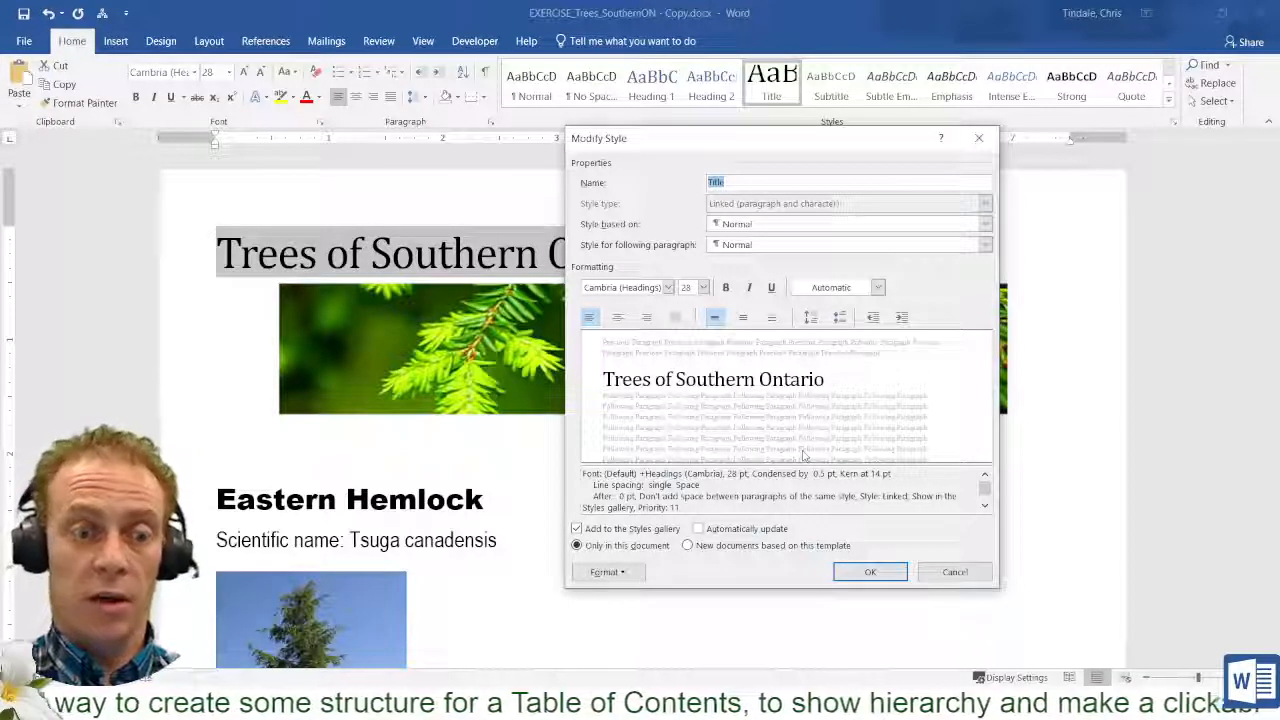
{"action": "left_click", "coordinate": [618, 317]}
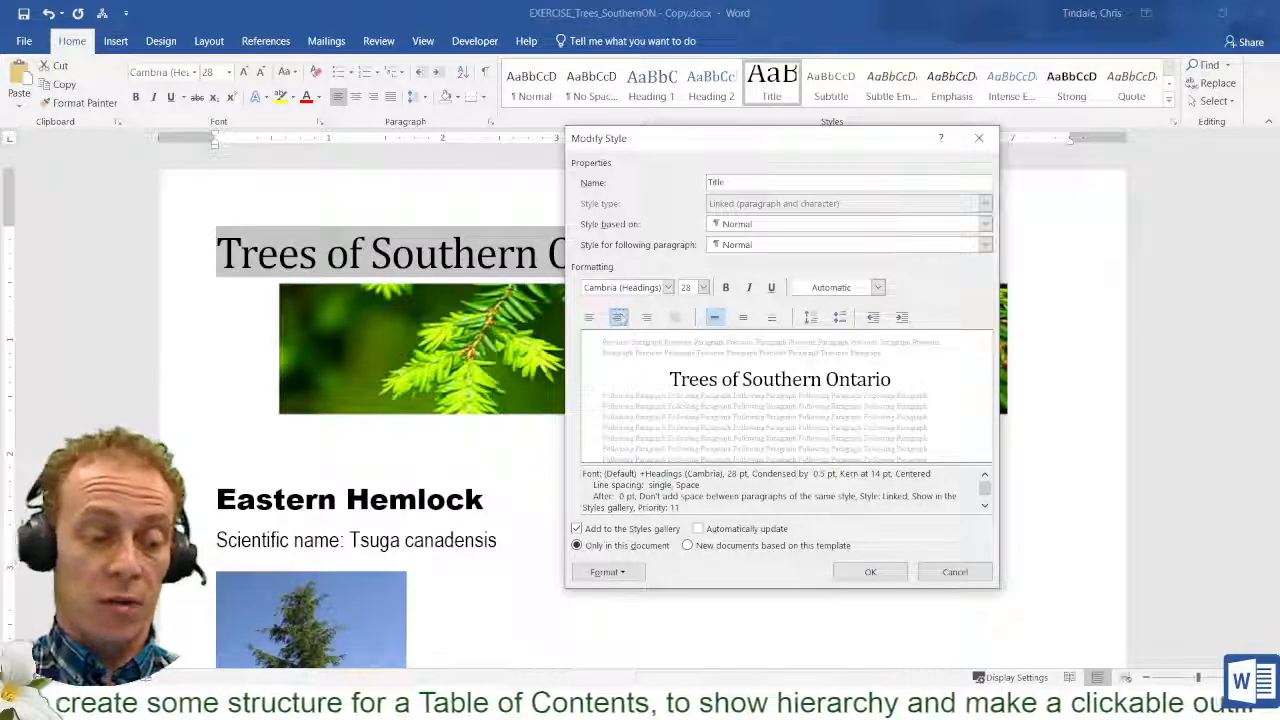
{"action": "left_click", "coordinate": [872, 570]}
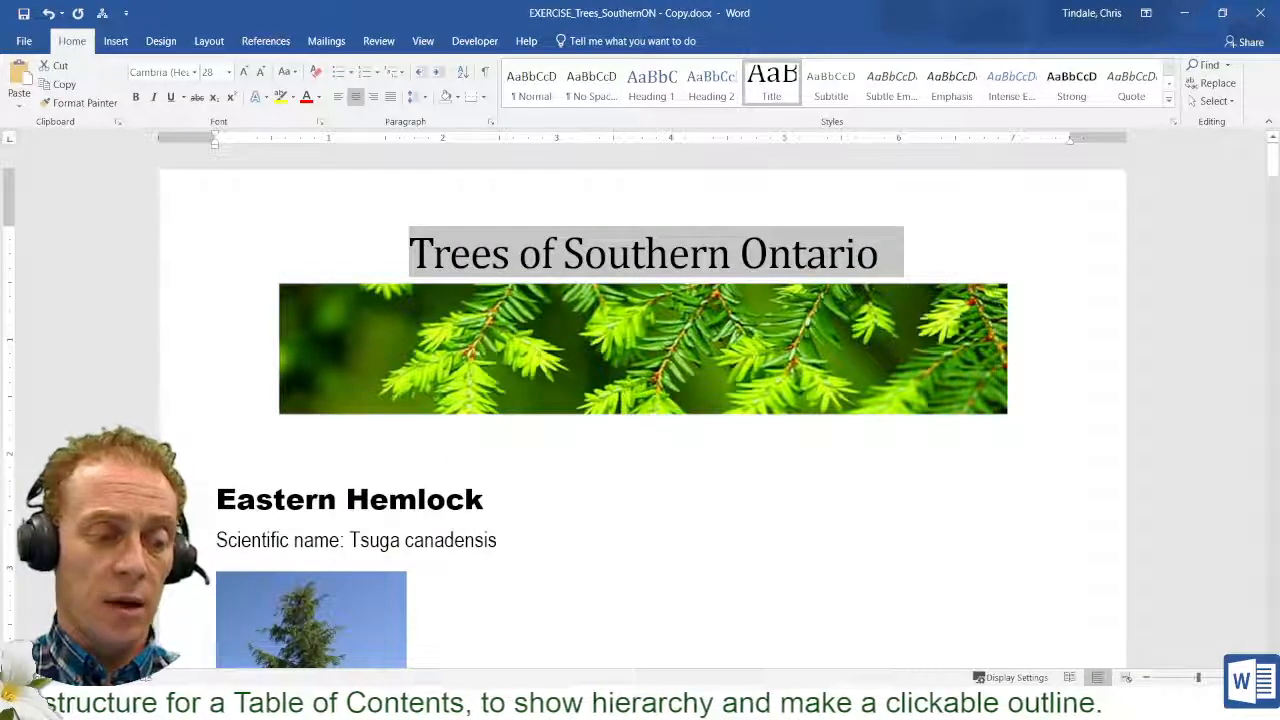
Compare the formatting of the "Eastern Hemlock" heading with the scientific name line beneath it.
{"action": "left_click", "coordinate": [178, 502]}
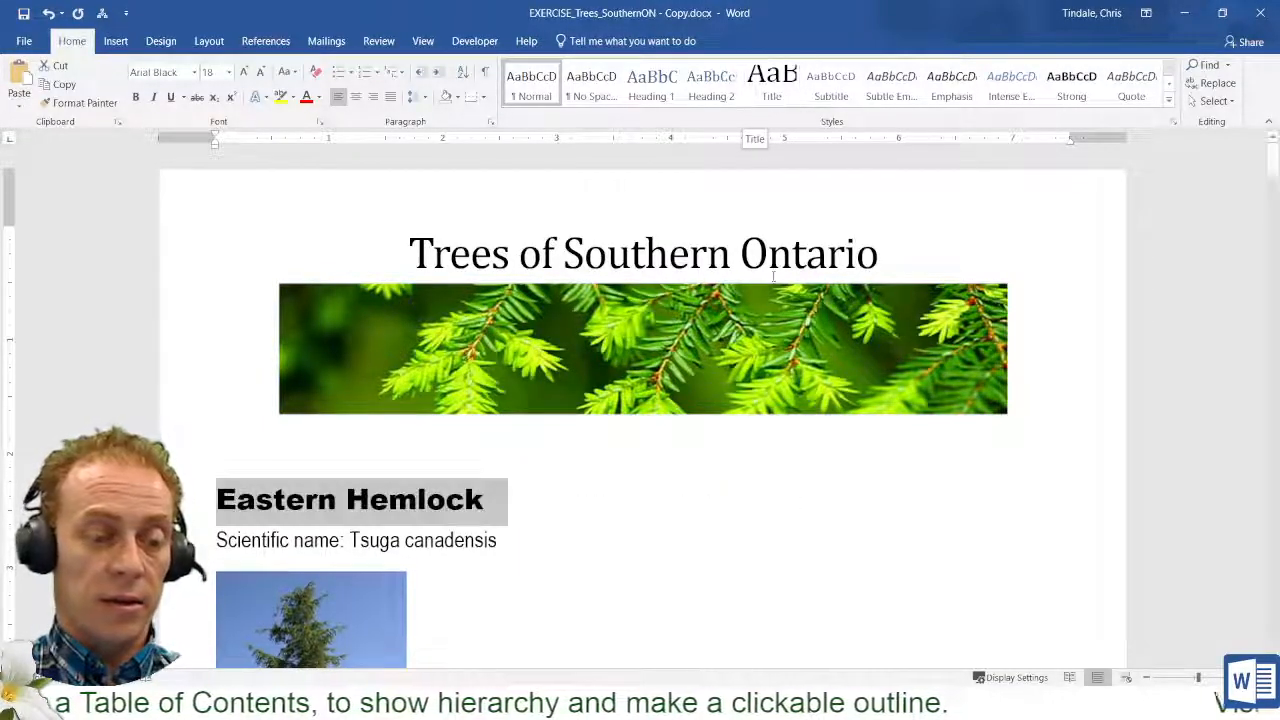
{"action": "left_click", "coordinate": [530, 536]}
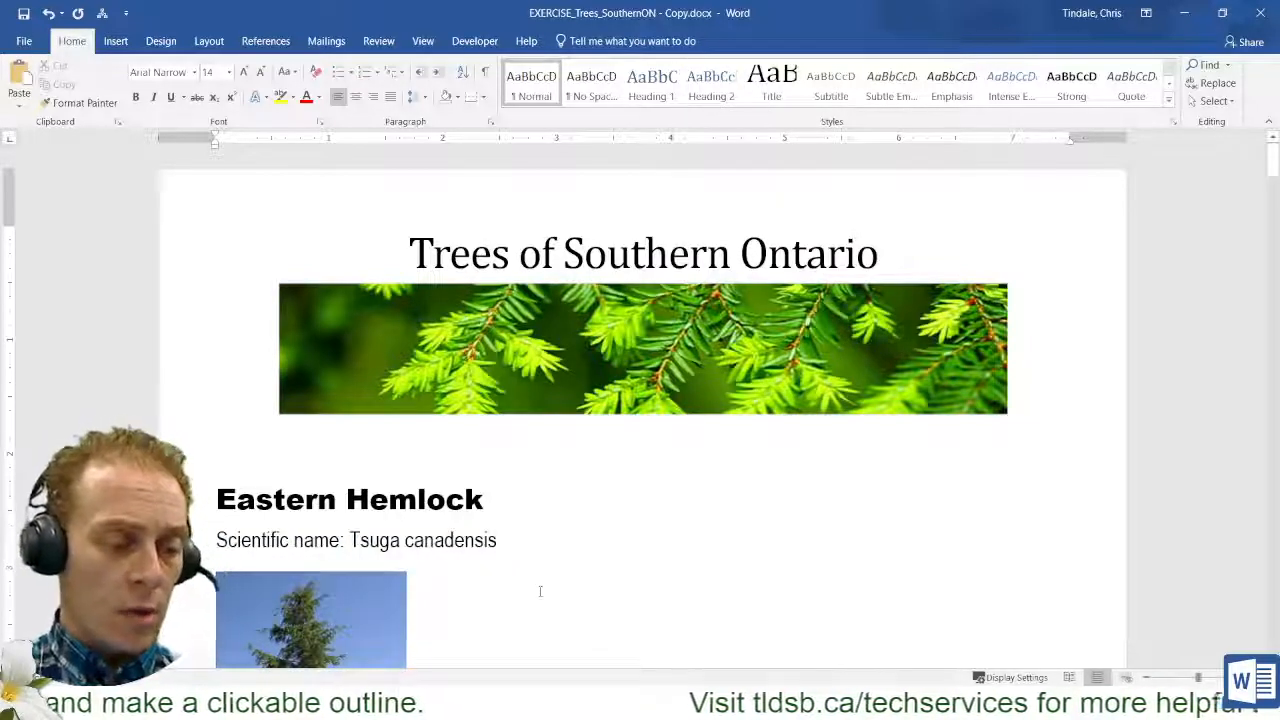
{"action": "scroll", "coordinate": [540, 591], "scroll_direction": "down", "scroll_amount": 5}
{"action": "left_click", "coordinate": [303, 276]}
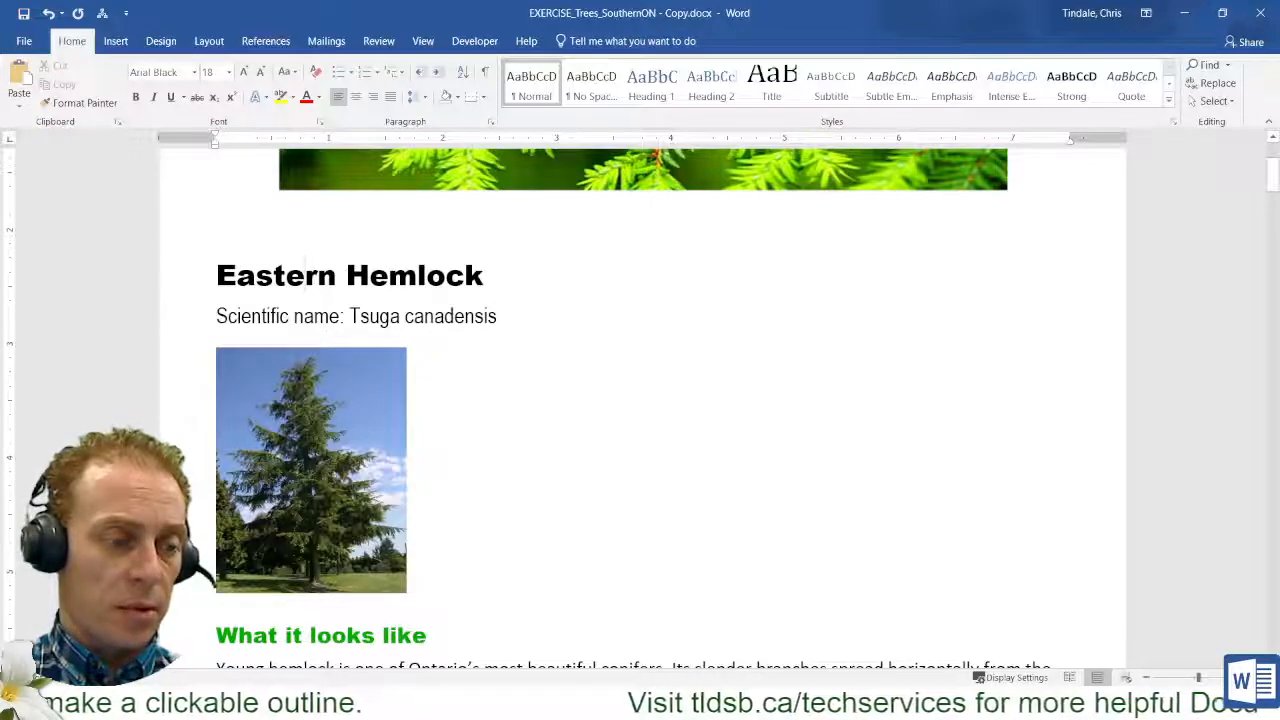
Undo a trial of Heading 1 on the "Eastern Hemlock" heading and update the Heading 1 style to match that heading's existing formatting.
{"action": "left_click", "coordinate": [196, 283]}
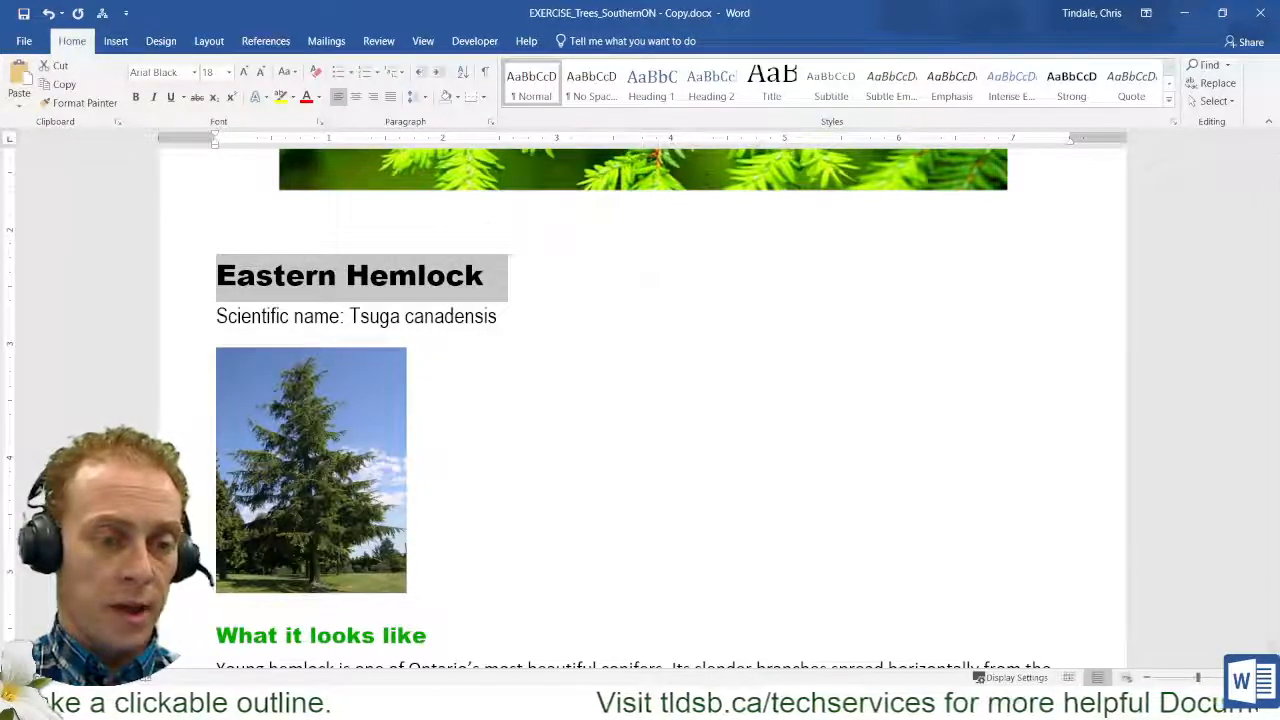
{"action": "left_click", "coordinate": [651, 86]}
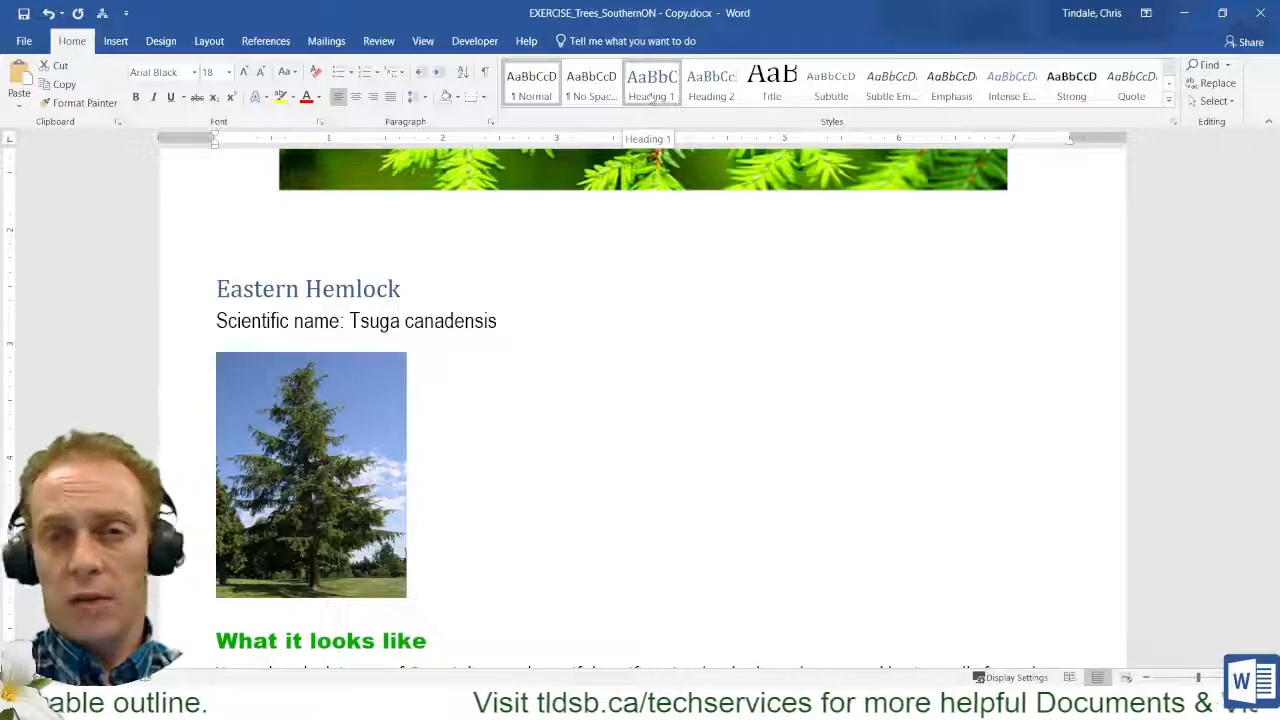
{"action": "key", "text": "ctrl+z"}
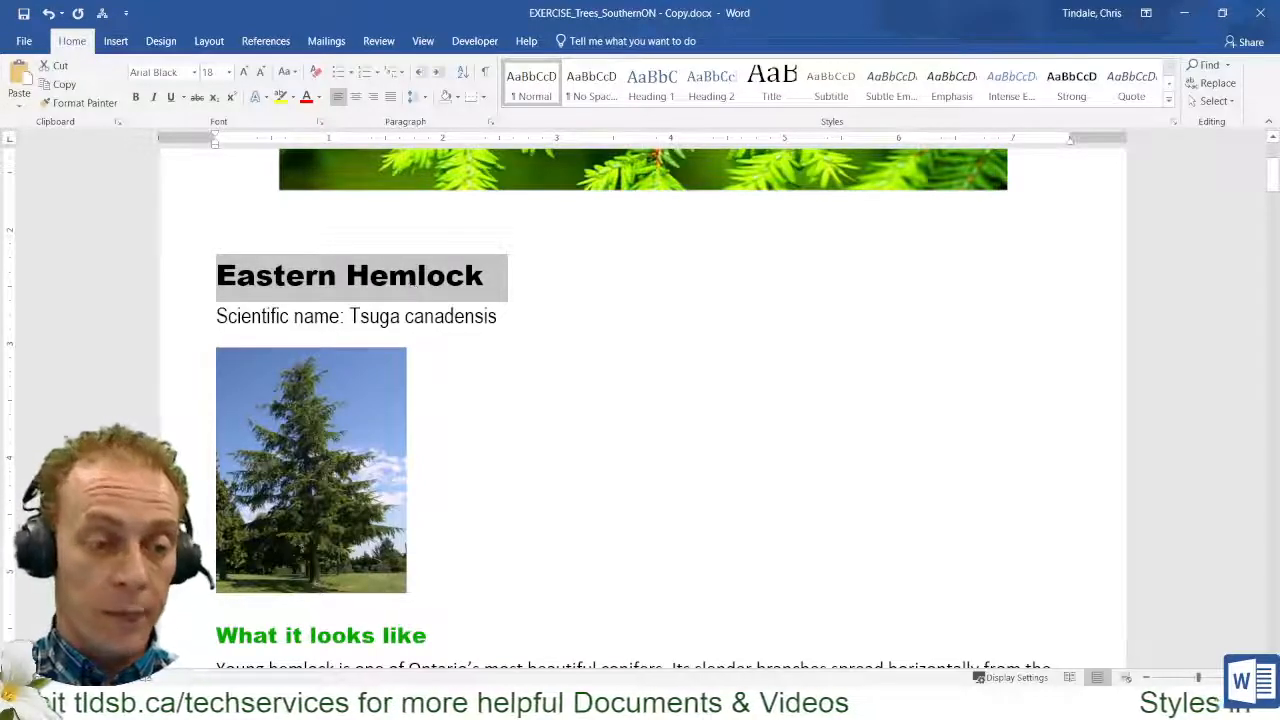
{"action": "right_click", "coordinate": [660, 95]}
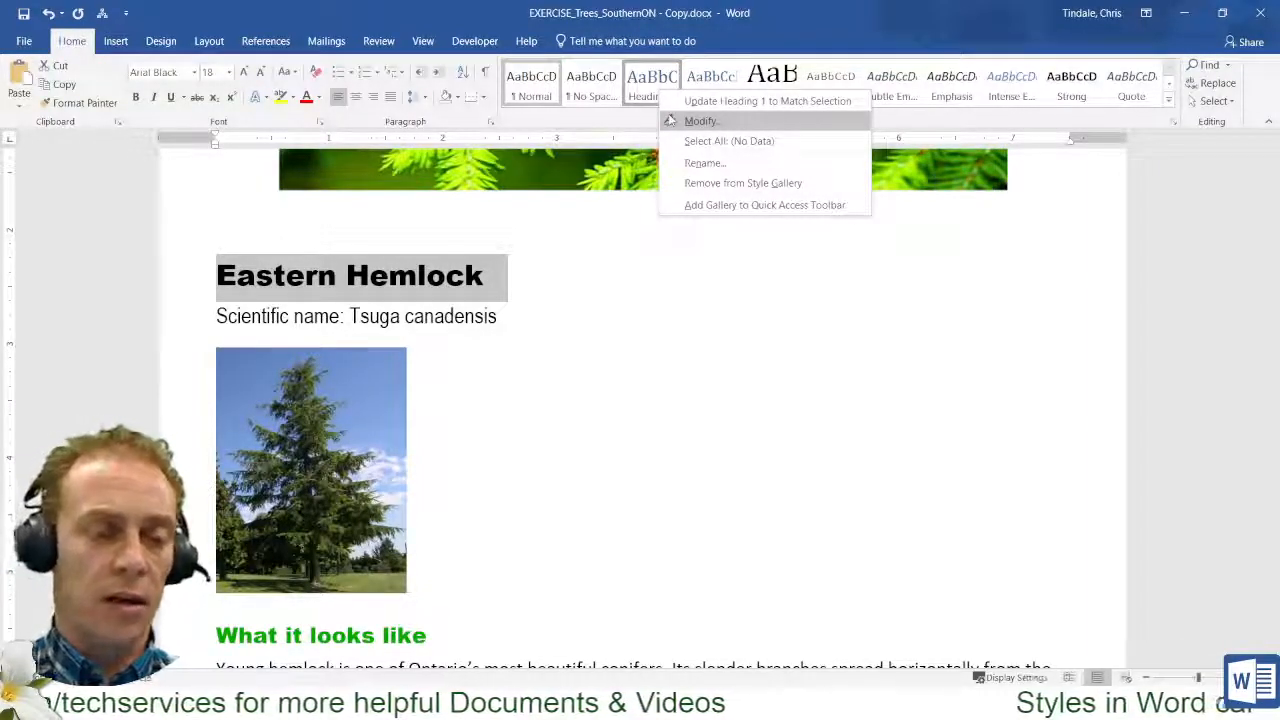
{"action": "left_click", "coordinate": [769, 104]}
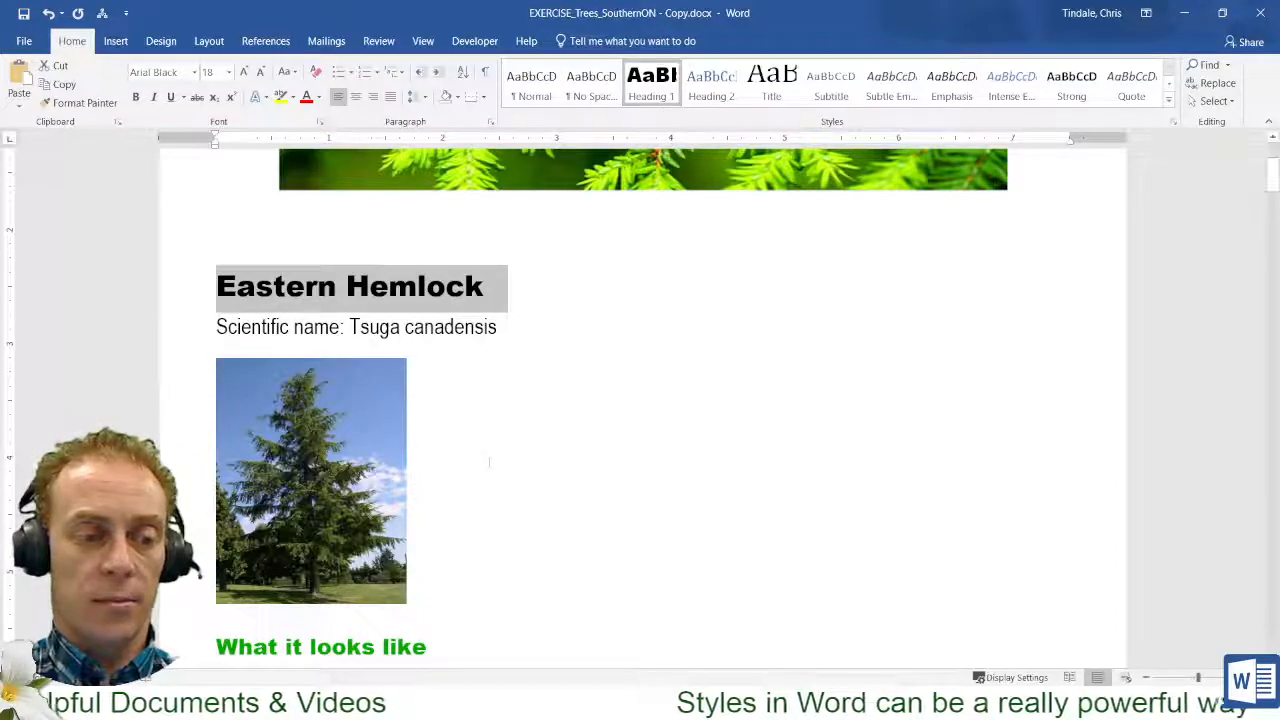
Try the Heading 1 style on the "Scientific name: Tsuga canadensis" line and undo it.
{"action": "left_click", "coordinate": [152, 332]}
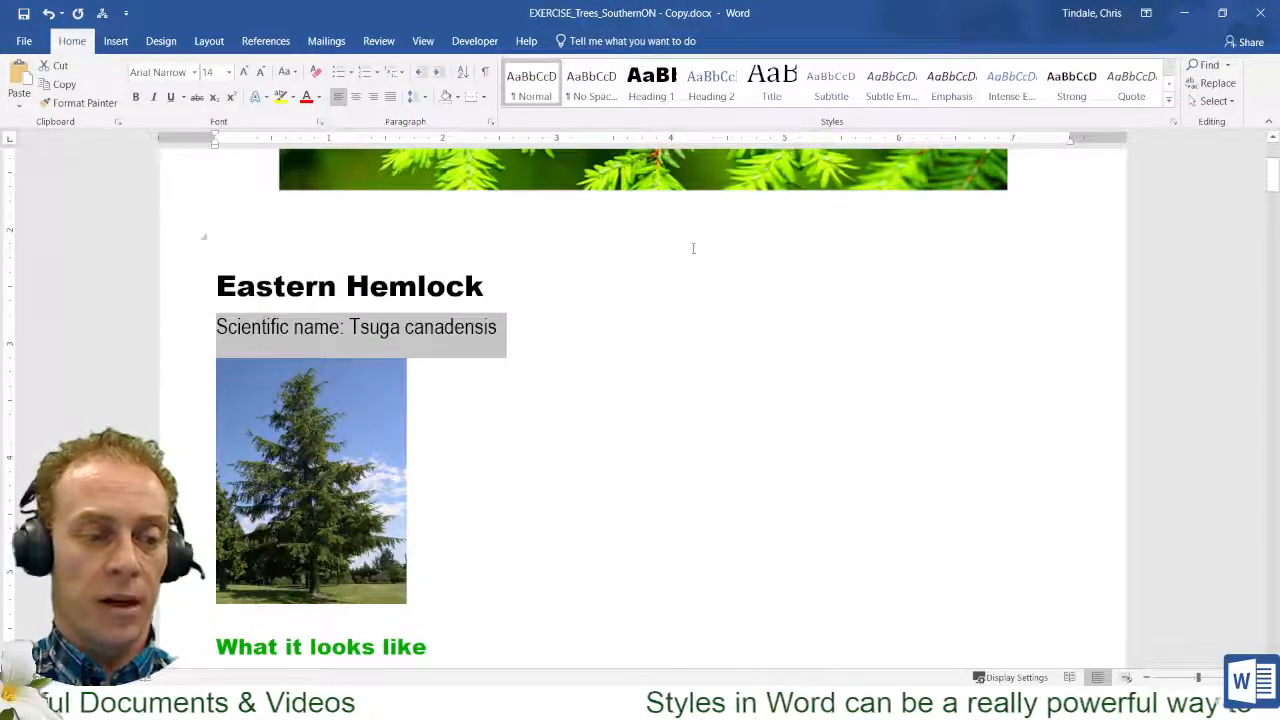
{"action": "left_click", "coordinate": [651, 80]}
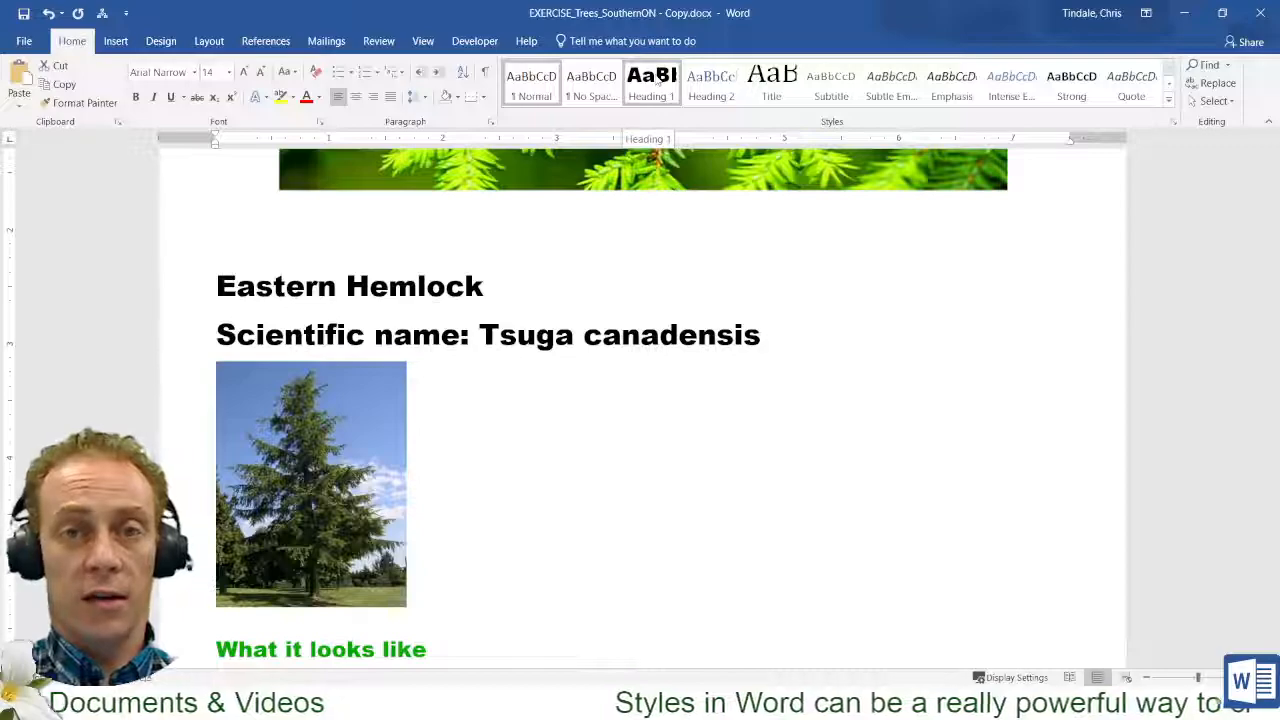
{"action": "key", "text": "ctrl+z"}
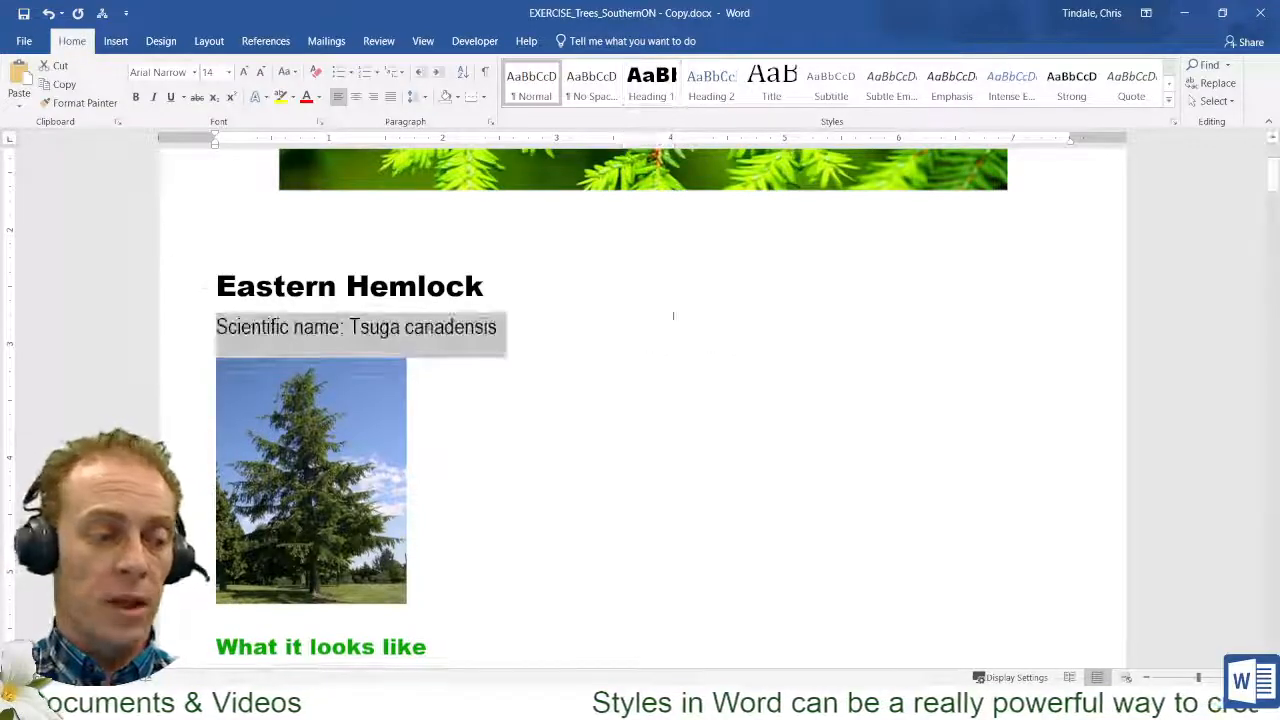
{"action": "left_click", "coordinate": [576, 359]}
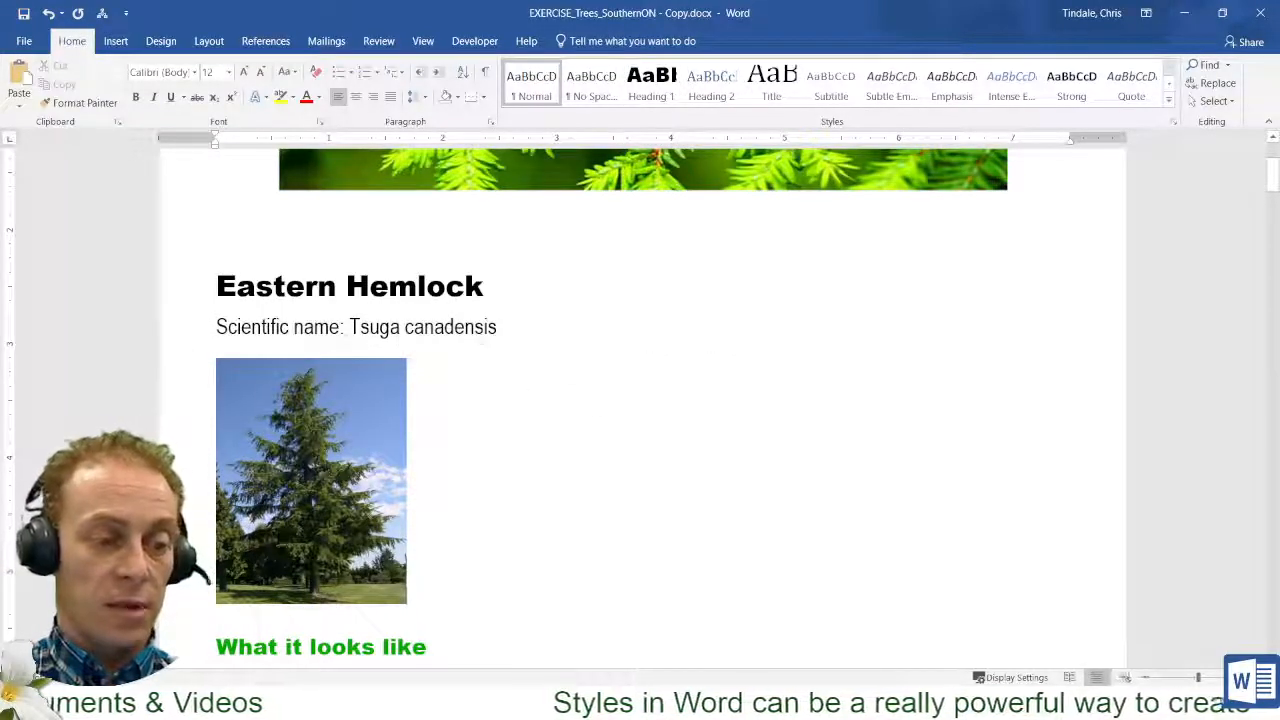
Update the Heading 2 style to match the existing formatting of the "What it looks like" heading.
{"action": "scroll", "coordinate": [500, 532], "scroll_direction": "down", "scroll_amount": 3}
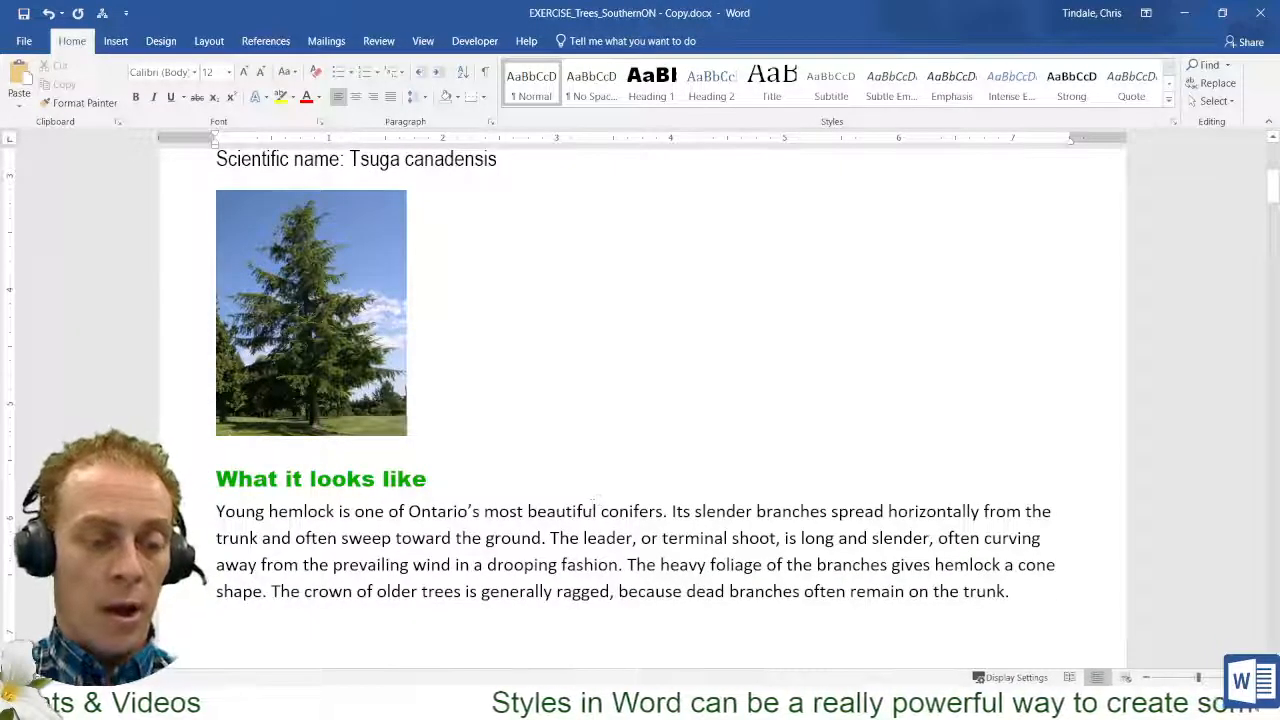
{"action": "left_click", "coordinate": [198, 484]}
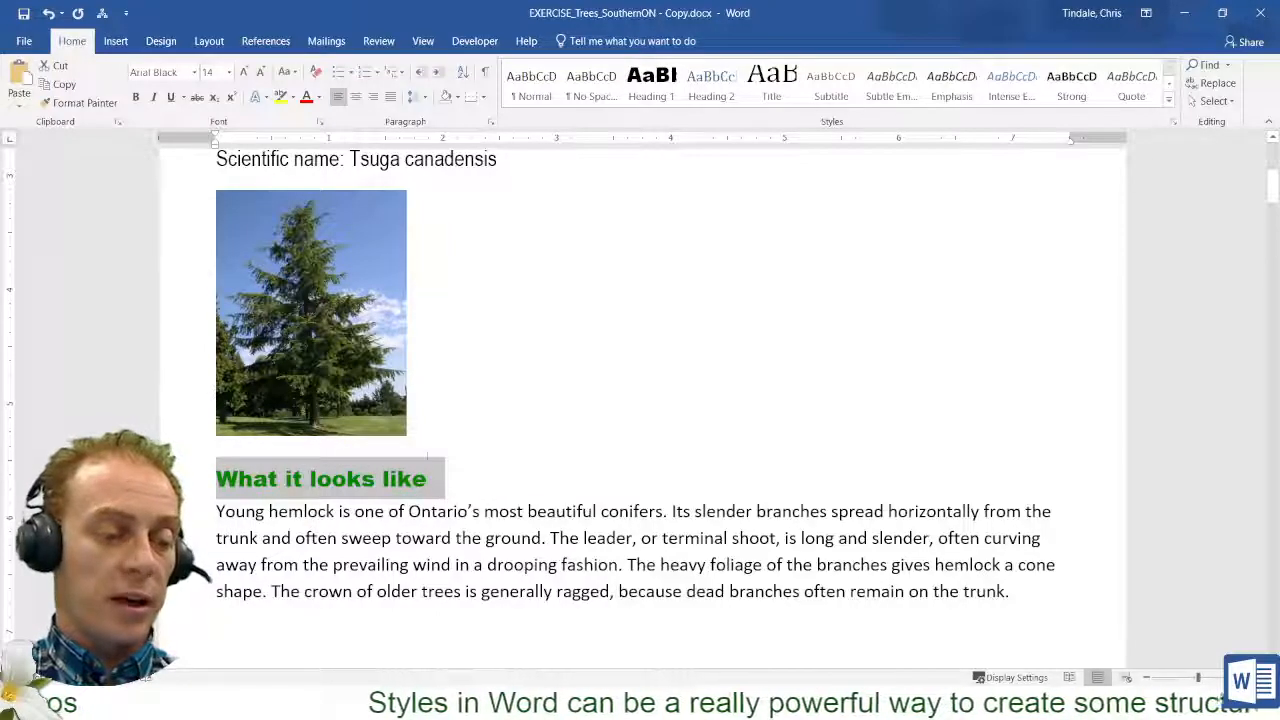
{"action": "scroll", "coordinate": [362, 492], "scroll_direction": "up", "scroll_amount": 2}
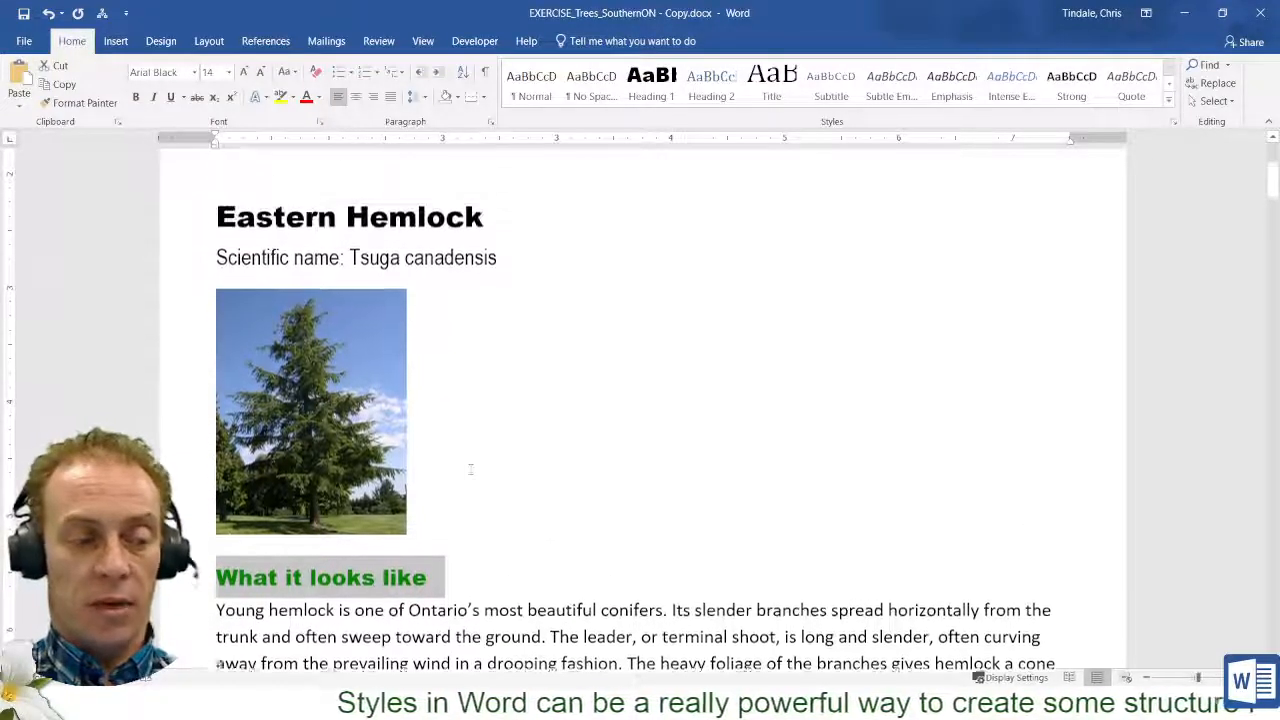
{"action": "scroll", "coordinate": [377, 494], "scroll_direction": "down", "scroll_amount": 1}
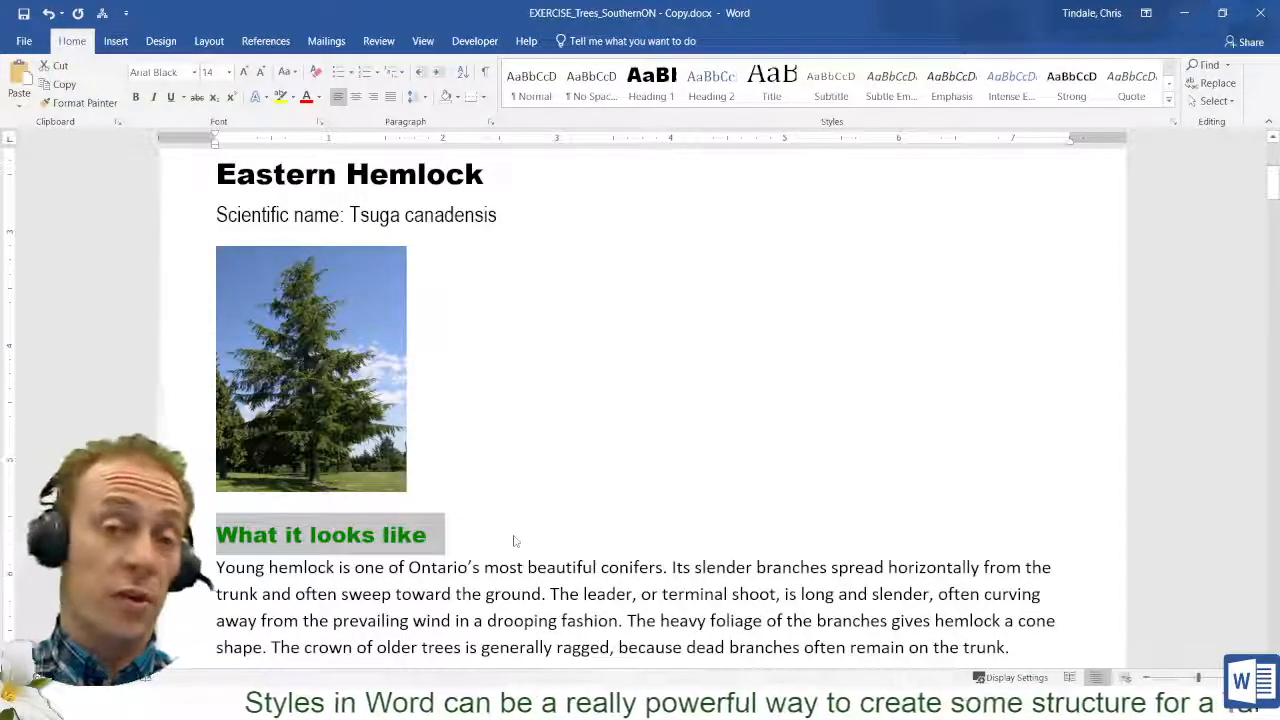
{"action": "right_click", "coordinate": [708, 90]}
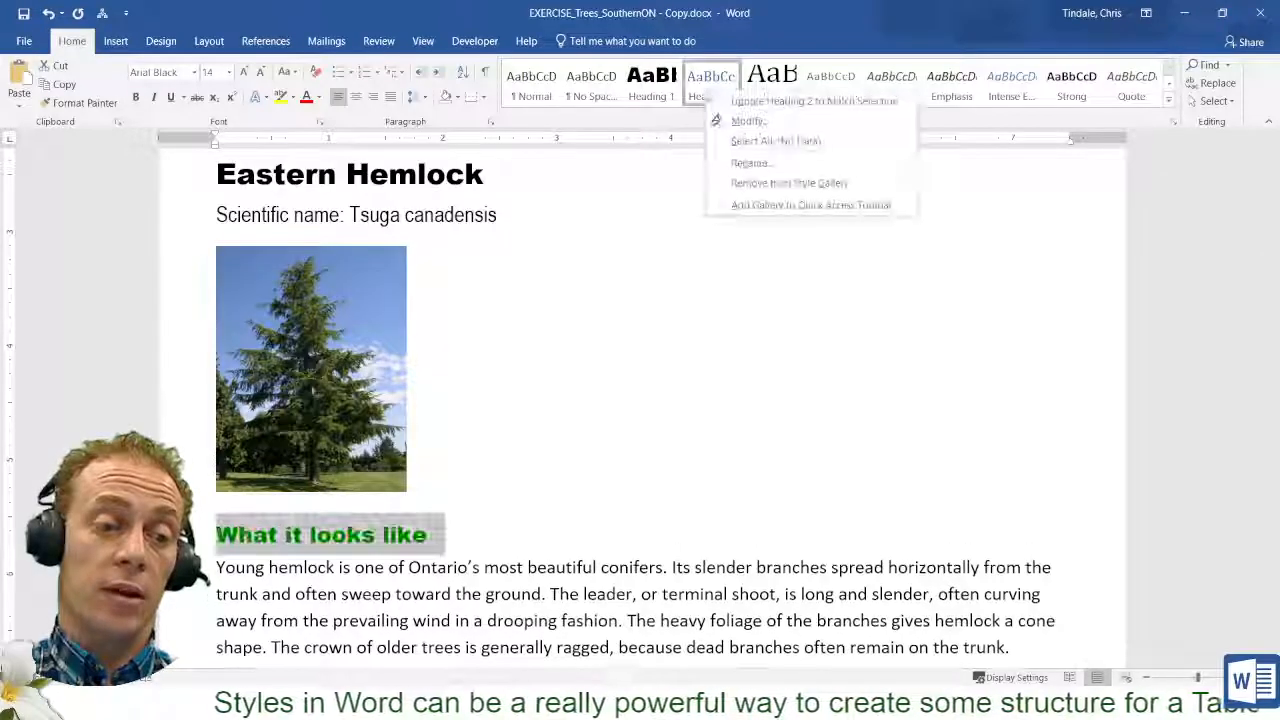
{"action": "left_click", "coordinate": [790, 103]}
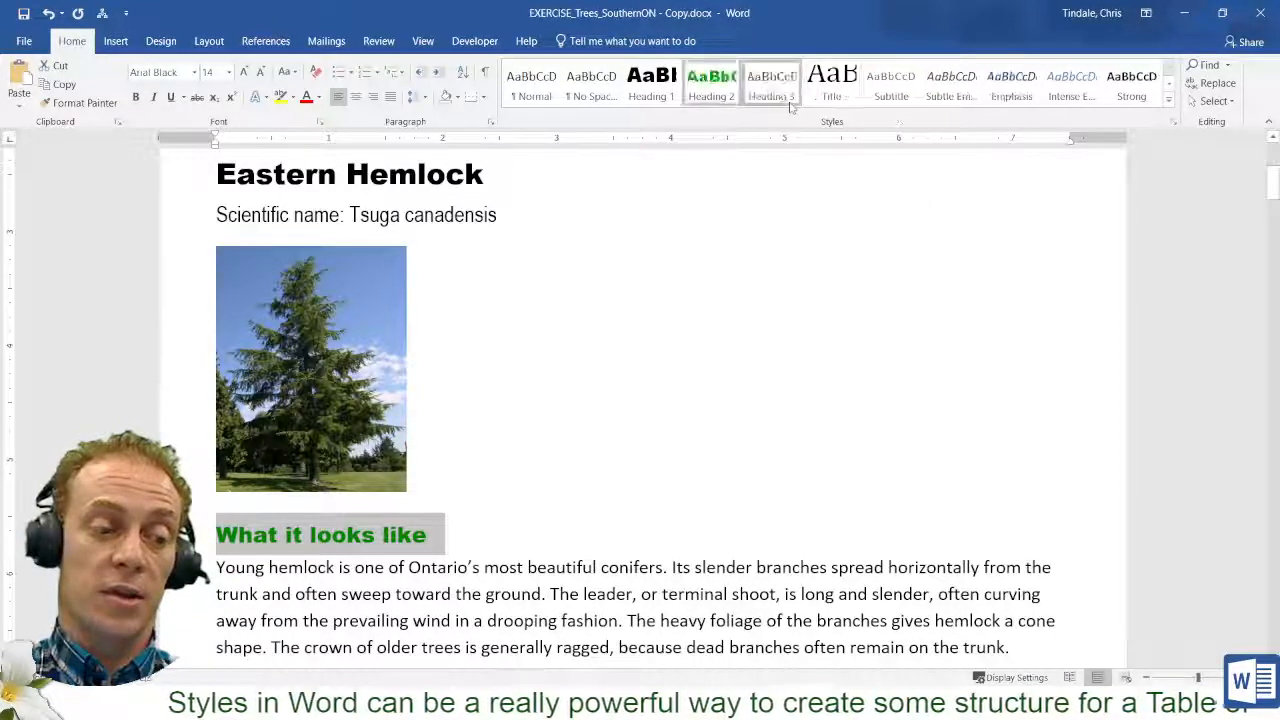
{"action": "left_click", "coordinate": [518, 425]}
{"action": "left_click", "coordinate": [446, 548]}
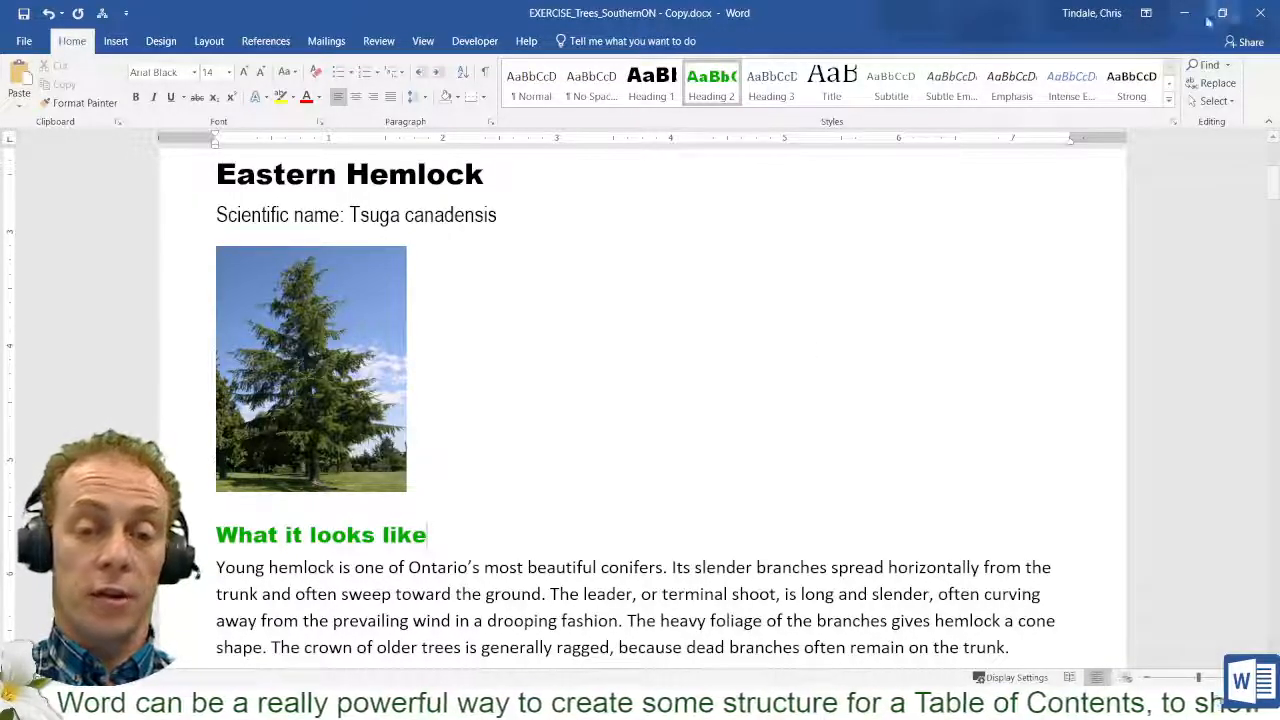
Look through the expanded style gallery and the full Styles list, and close both.
{"action": "left_click", "coordinate": [1168, 100]}
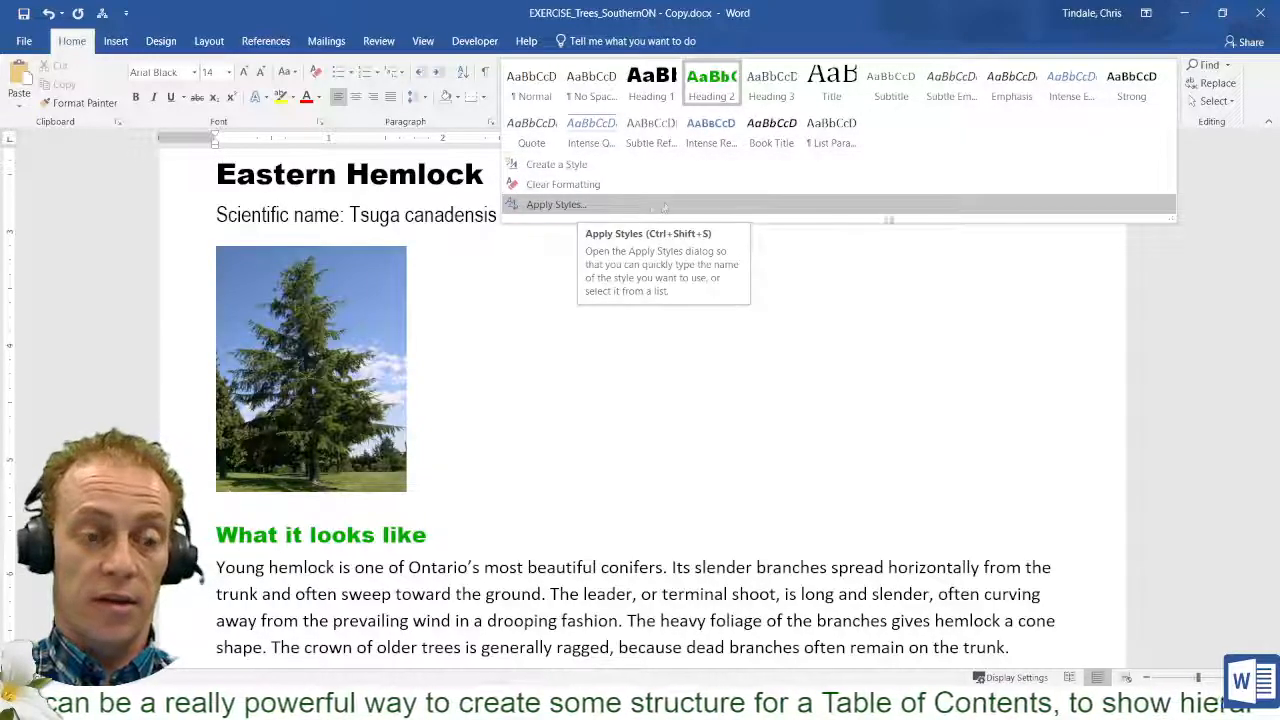
{"action": "left_click", "coordinate": [1192, 322]}
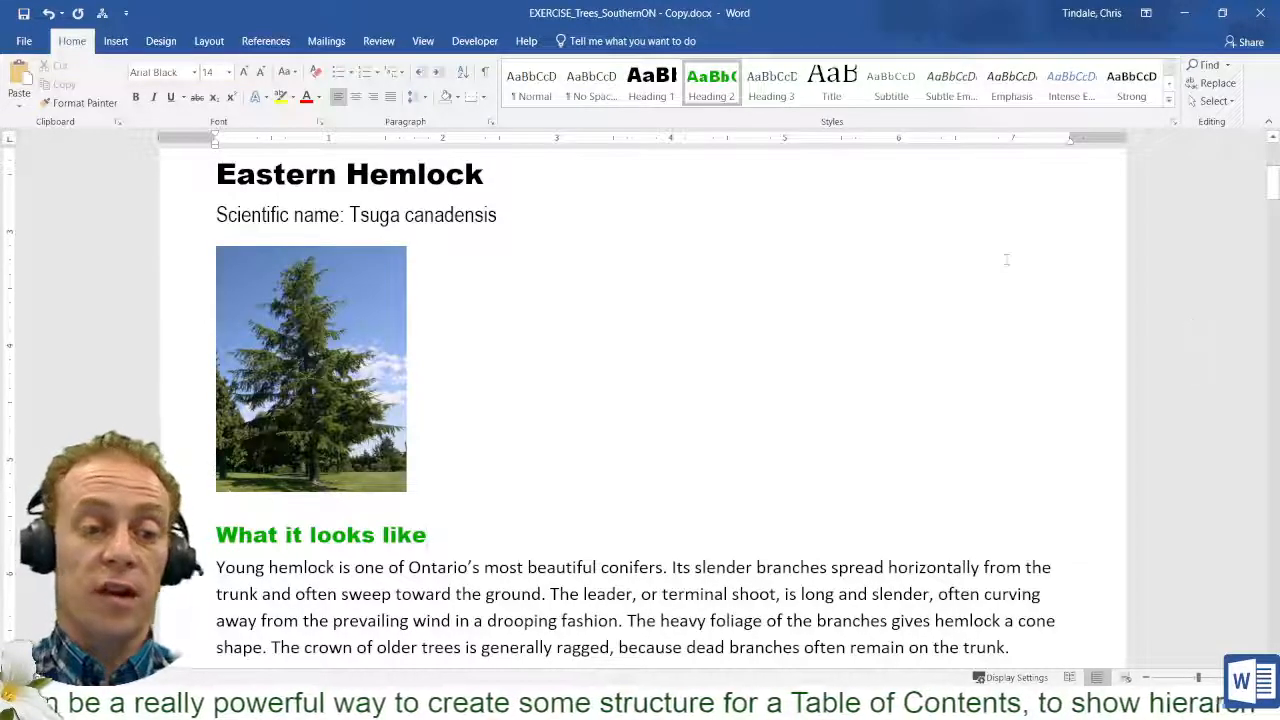
{"action": "left_click", "coordinate": [1174, 121]}
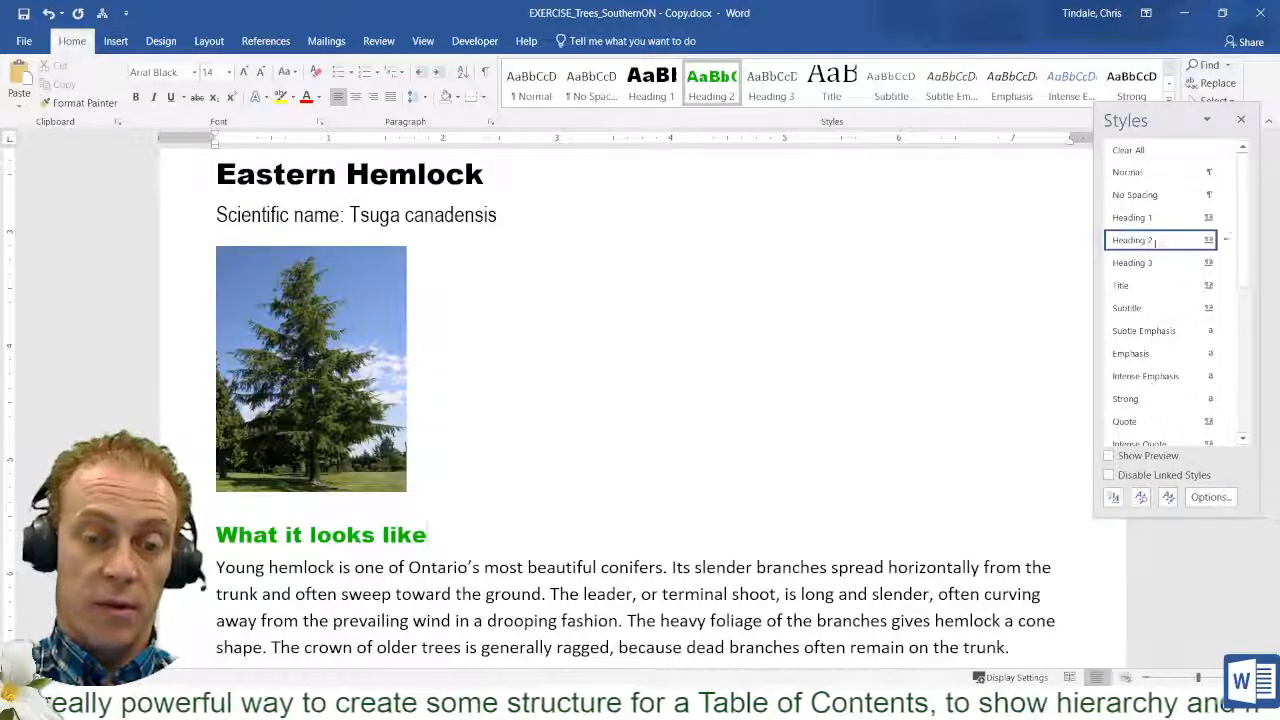
{"action": "left_click", "coordinate": [1208, 121]}
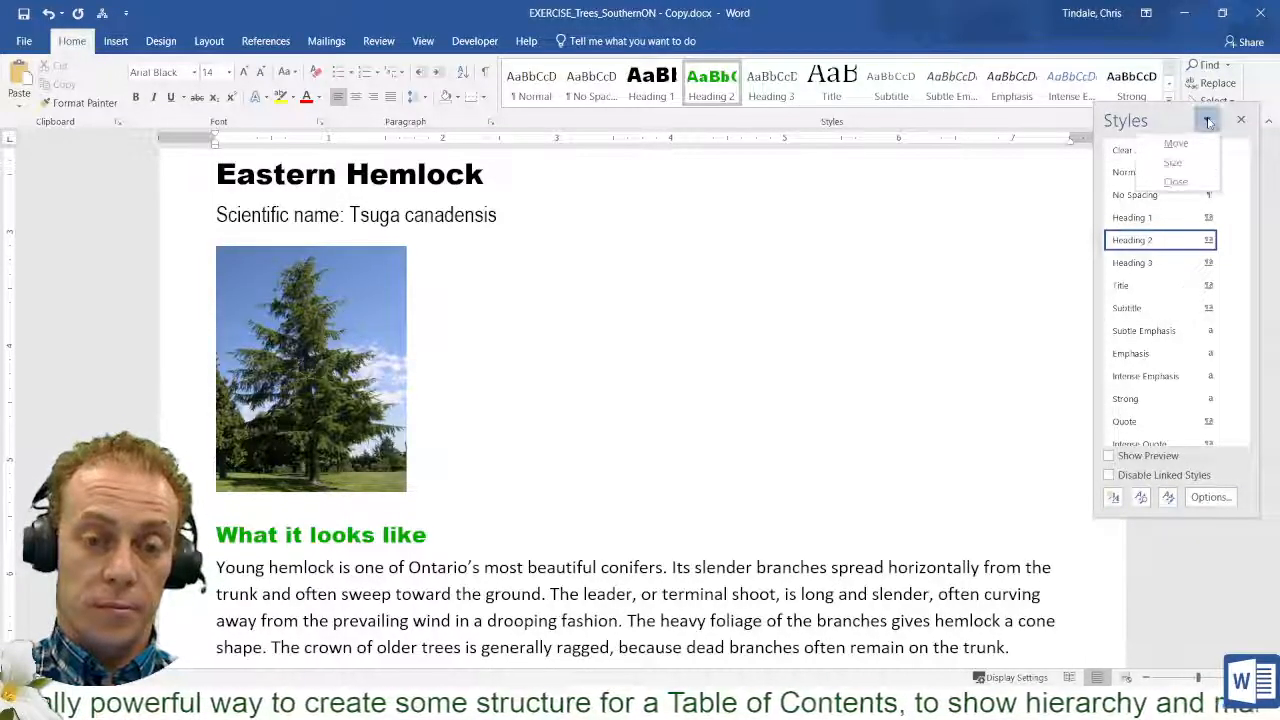
{"action": "left_click", "coordinate": [1178, 170]}
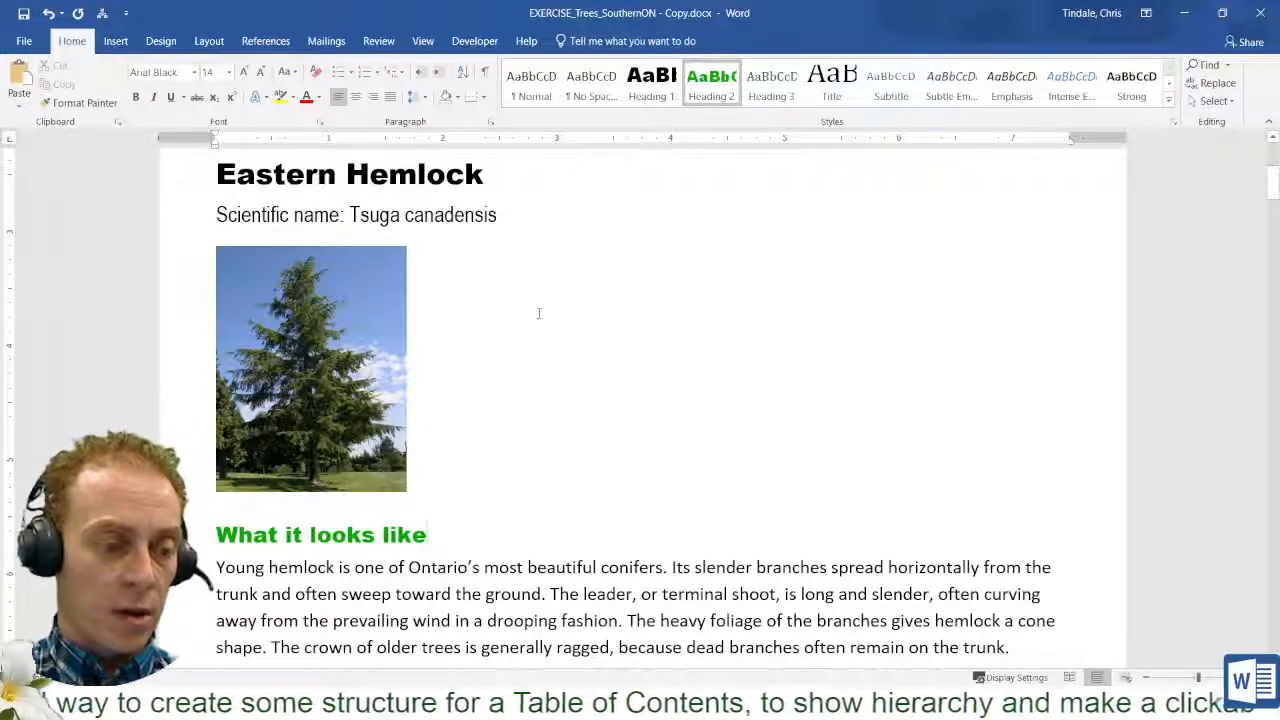
Delete the empty paragraphs before and after the "Its needles are 1 to 2 centimeters long" paragraph.
{"action": "scroll", "coordinate": [538, 313], "scroll_direction": "down", "scroll_amount": 5}
{"action": "left_click", "coordinate": [423, 395]}
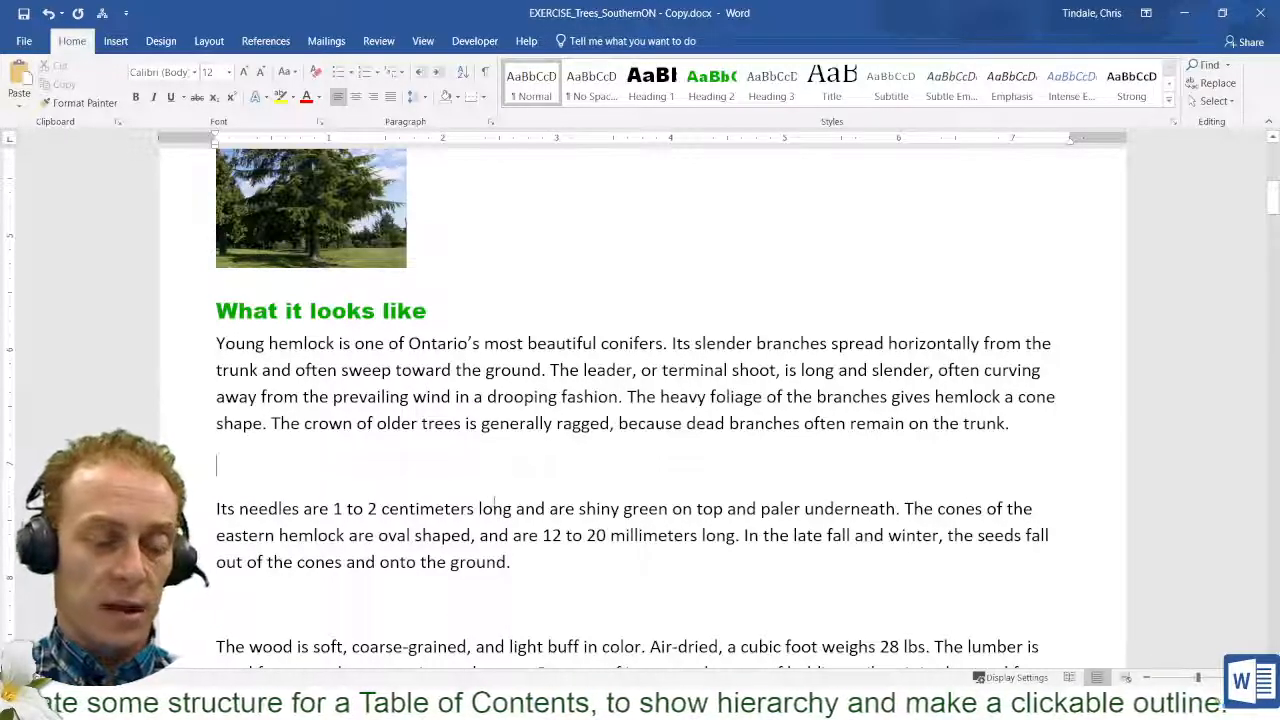
{"action": "key", "text": "BackSpace"}
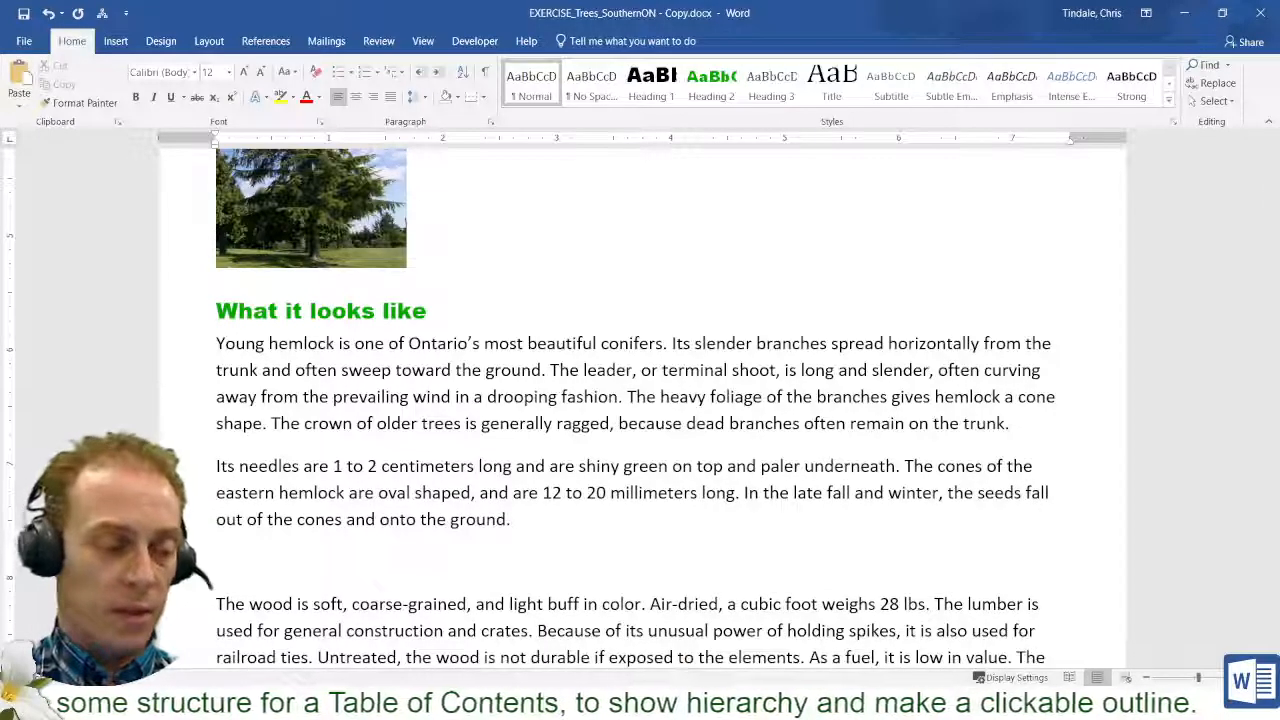
{"action": "scroll", "coordinate": [293, 400], "scroll_direction": "down", "scroll_amount": 3}
{"action": "left_click", "coordinate": [293, 400]}
{"action": "key", "text": "BackSpace"}
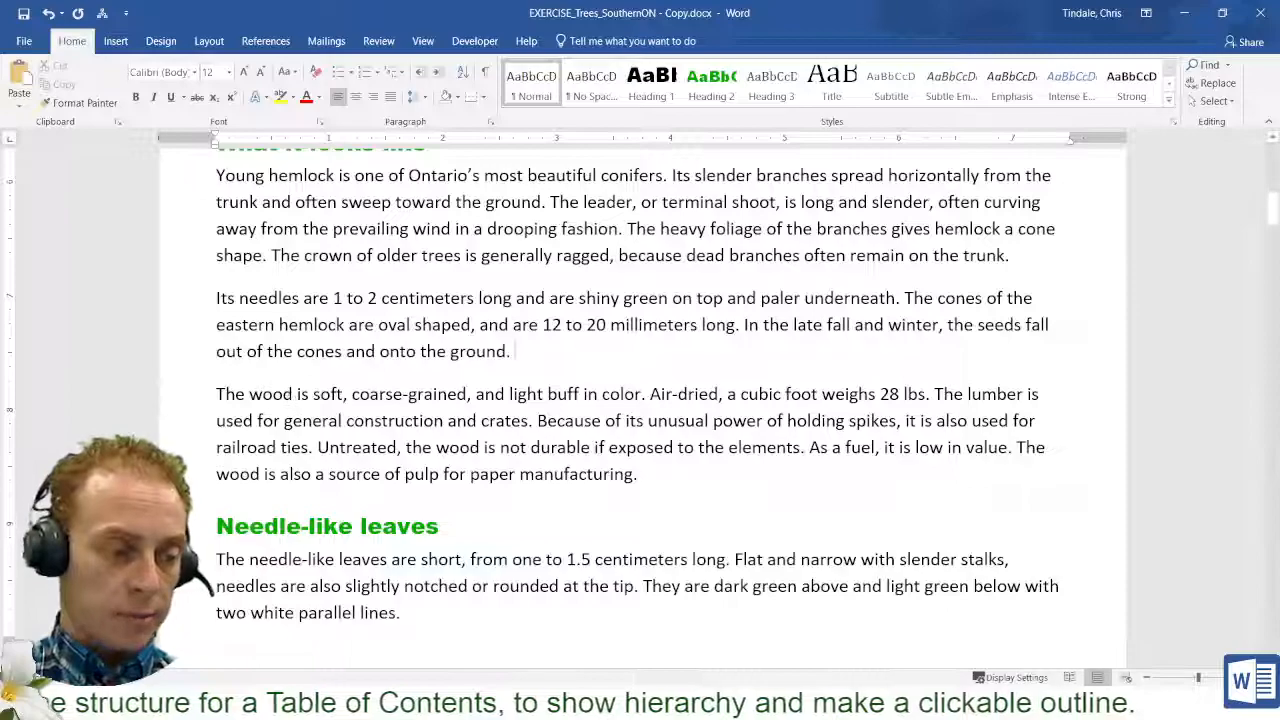
Delete the empty line between the banner picture and the "Eastern Hemlock" heading.
{"action": "scroll", "coordinate": [295, 398], "scroll_direction": "up", "scroll_amount": 5}
{"action": "scroll", "coordinate": [291, 402], "scroll_direction": "up", "scroll_amount": 5}
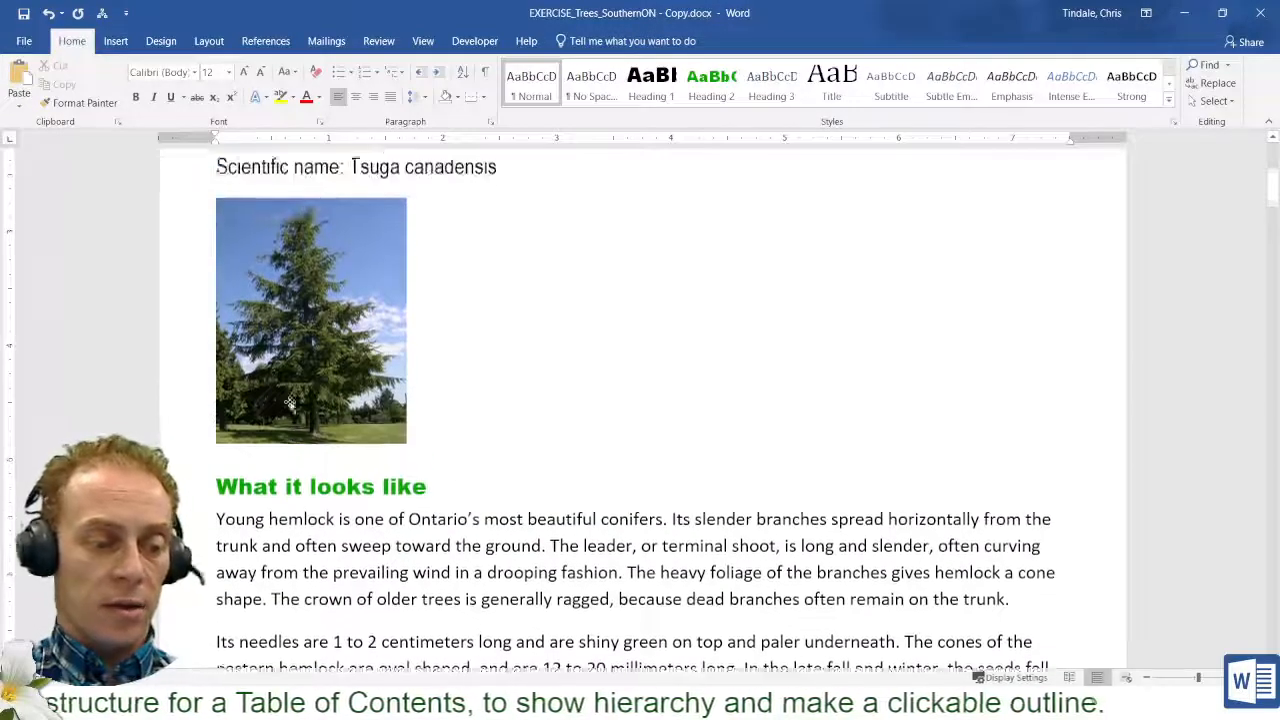
{"action": "scroll", "coordinate": [291, 402], "scroll_direction": "up", "scroll_amount": 3}
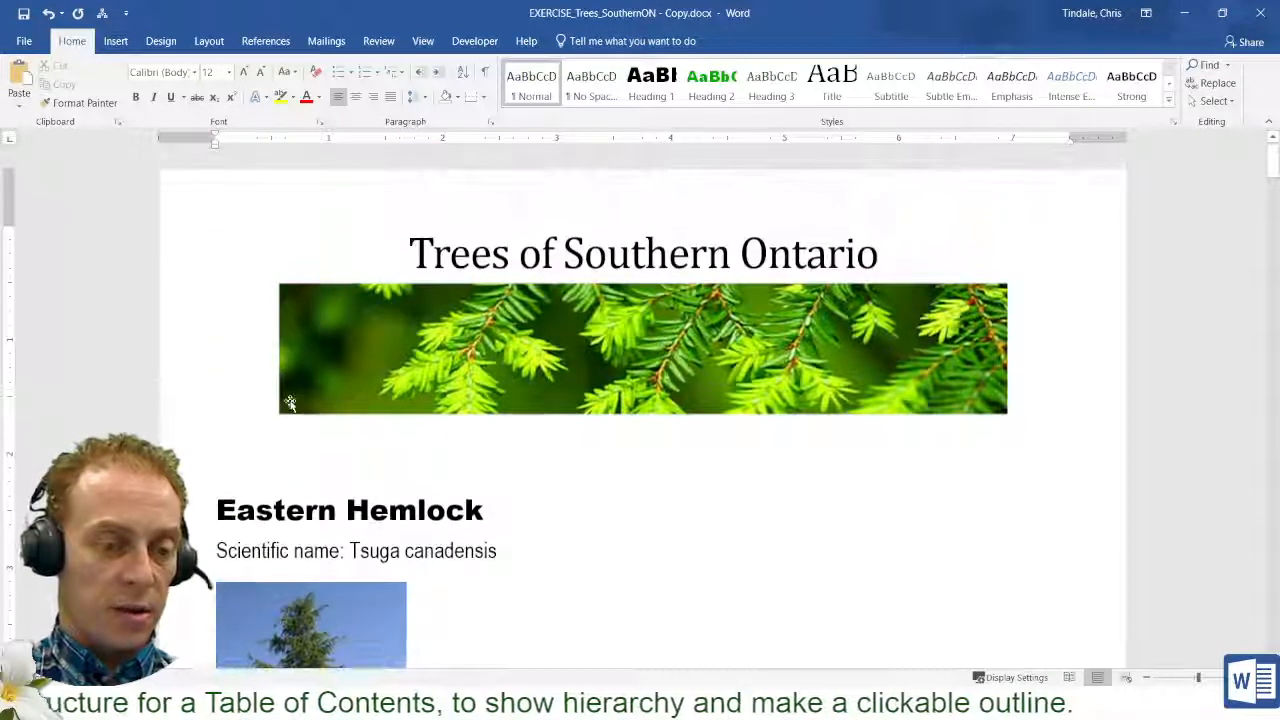
{"action": "left_click", "coordinate": [339, 465]}
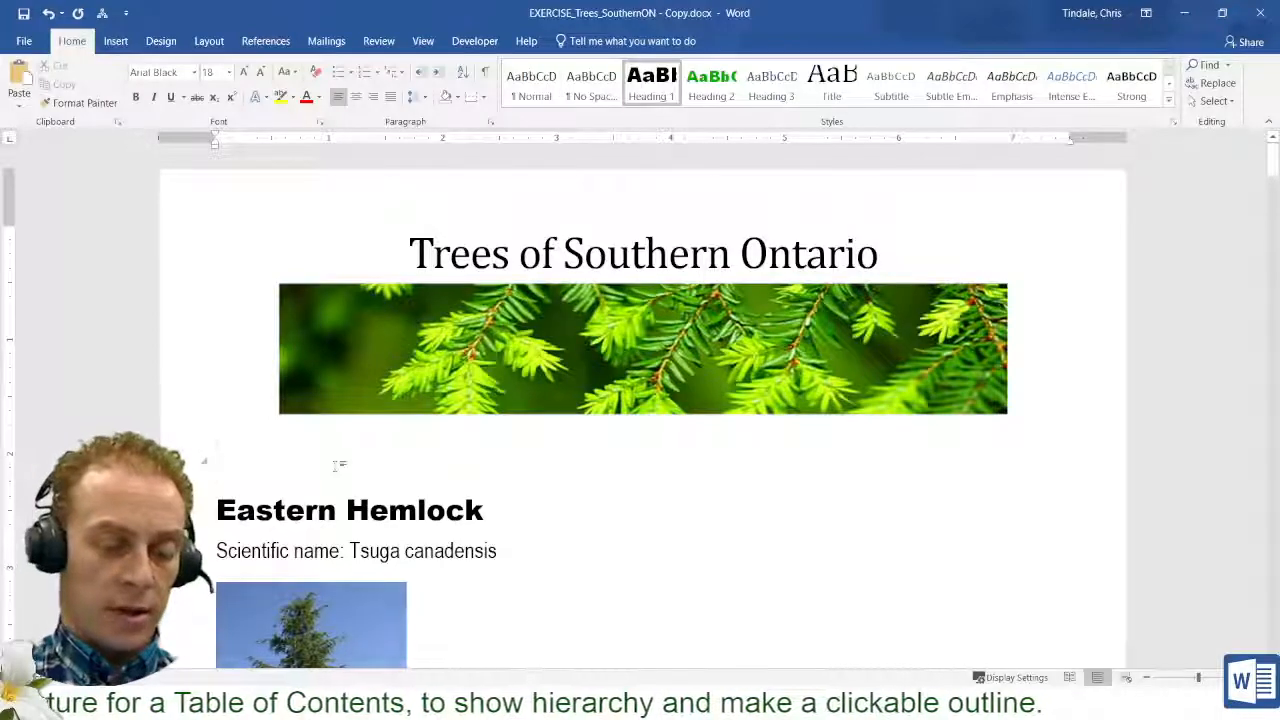
{"action": "key", "text": "Delete"}
Set the text wrapping of the Eastern Hemlock tree picture to Square.
{"action": "scroll", "coordinate": [339, 465], "scroll_direction": "down", "scroll_amount": 4}
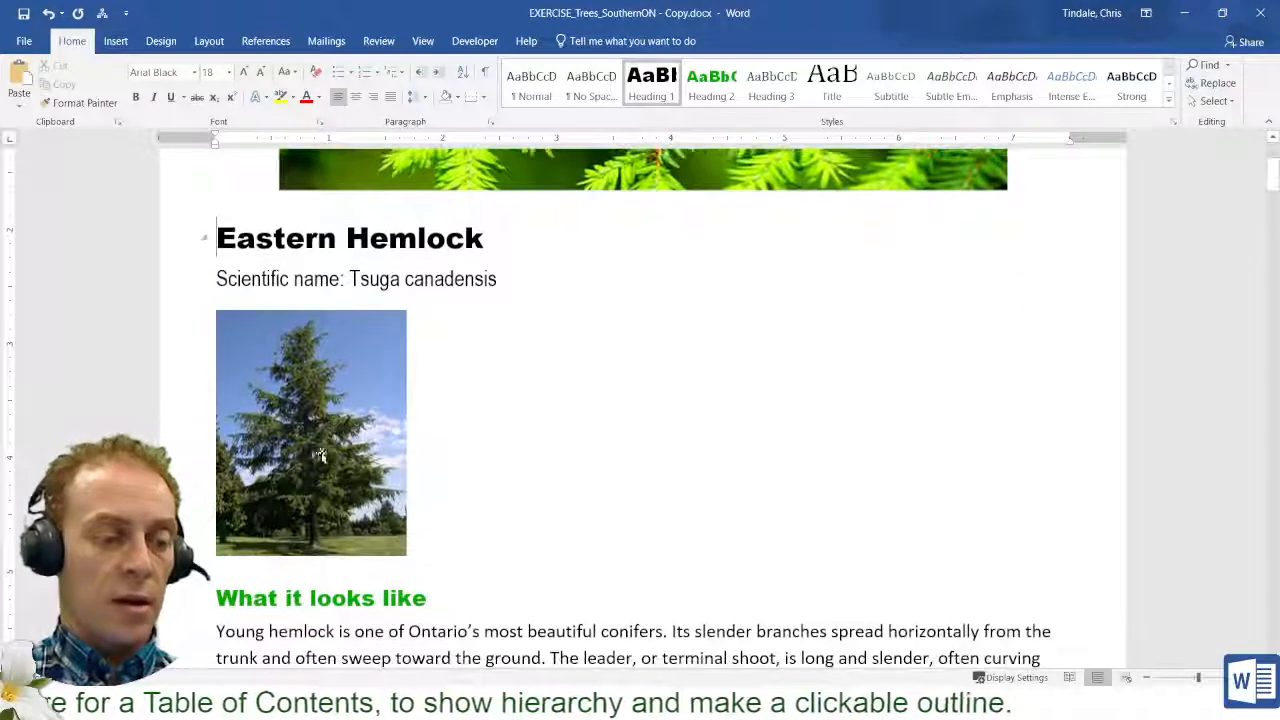
{"action": "left_click", "coordinate": [327, 442]}
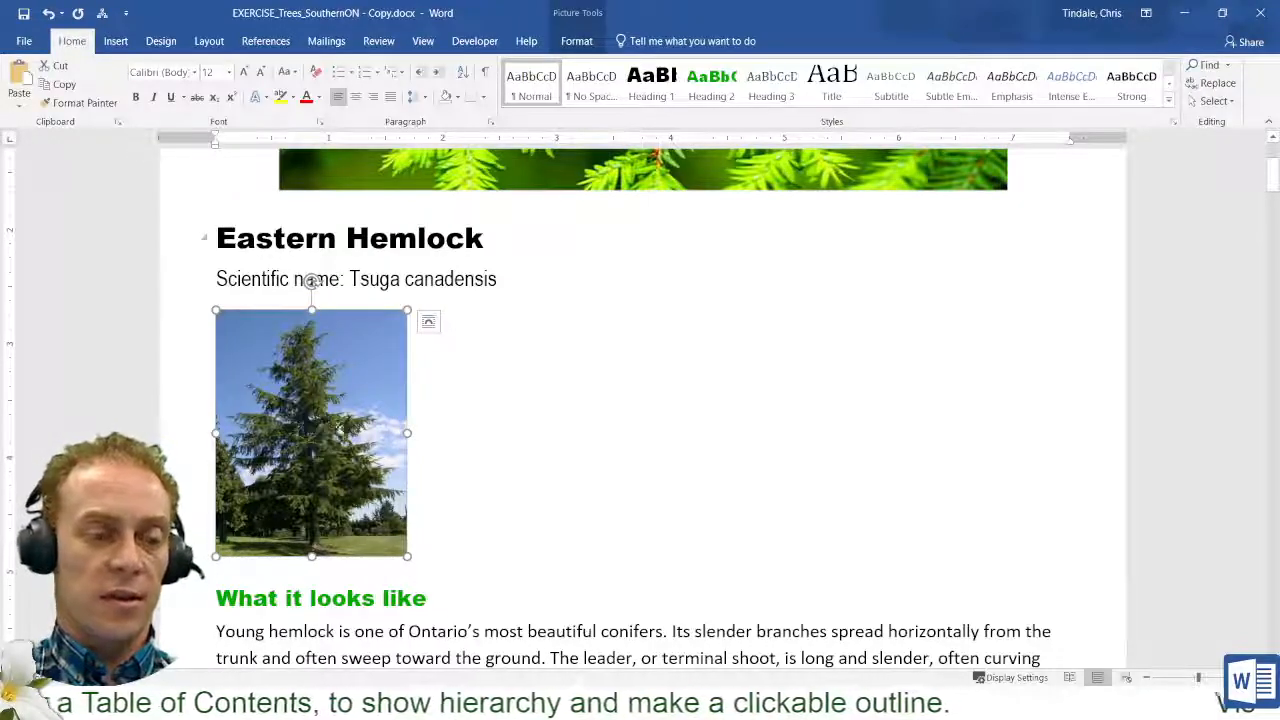
{"action": "left_click", "coordinate": [429, 322]}
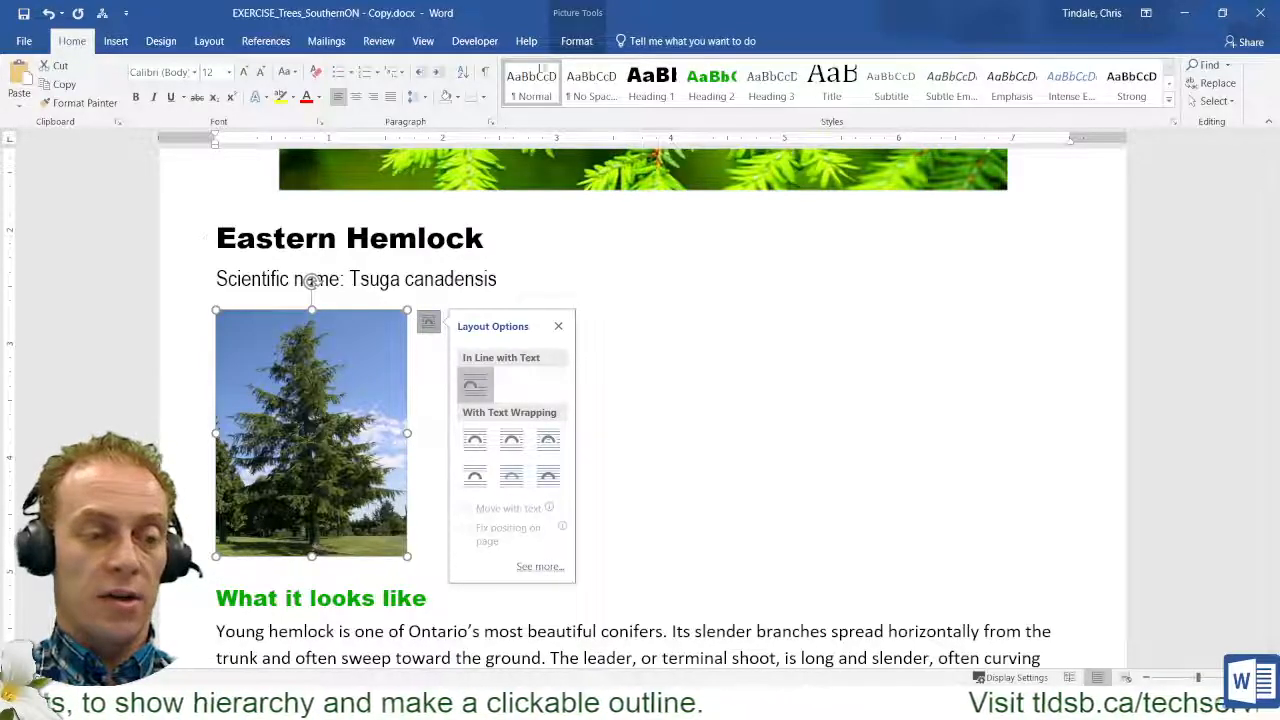
{"action": "left_click", "coordinate": [575, 41]}
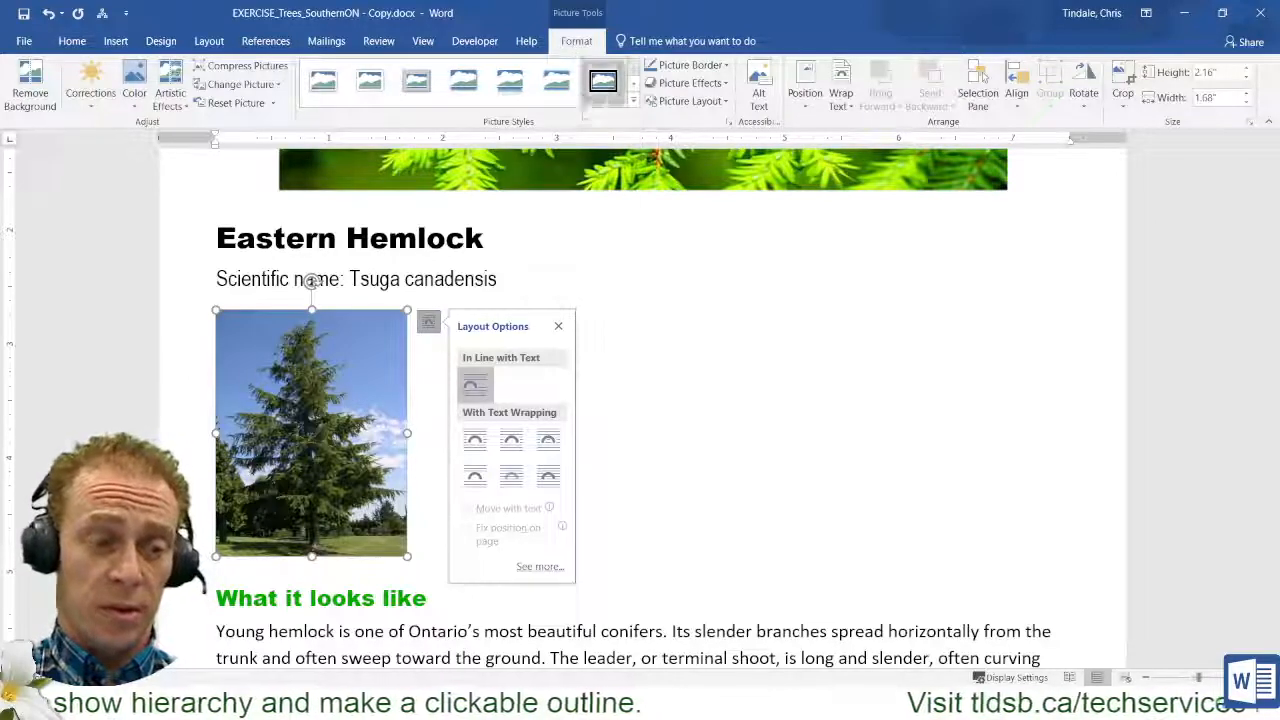
{"action": "left_click", "coordinate": [840, 95]}
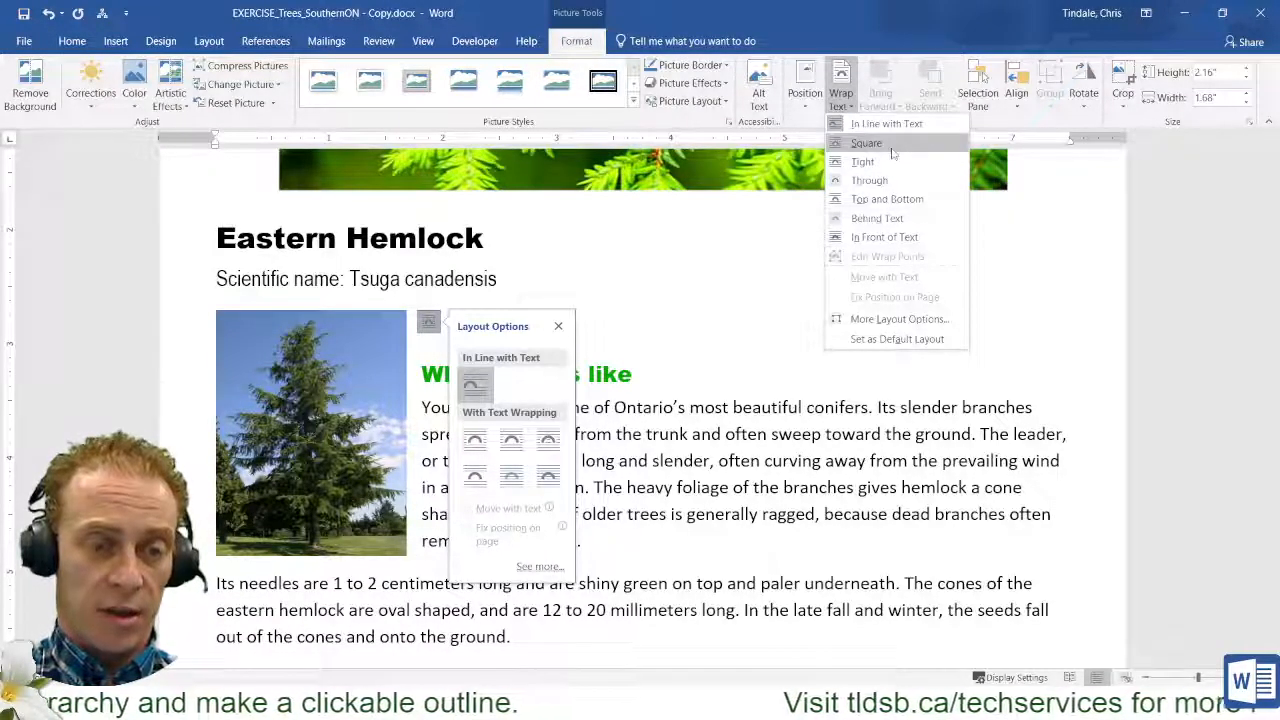
{"action": "left_click", "coordinate": [893, 148]}
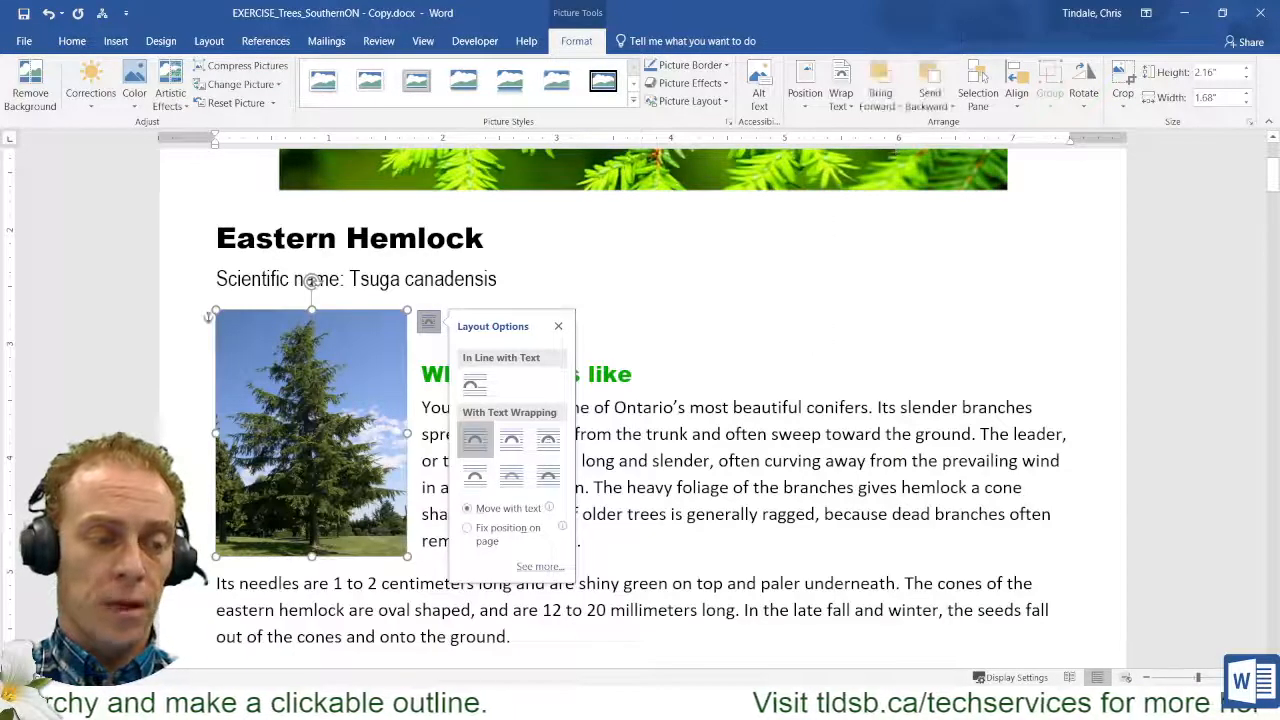
{"action": "left_click", "coordinate": [206, 580]}
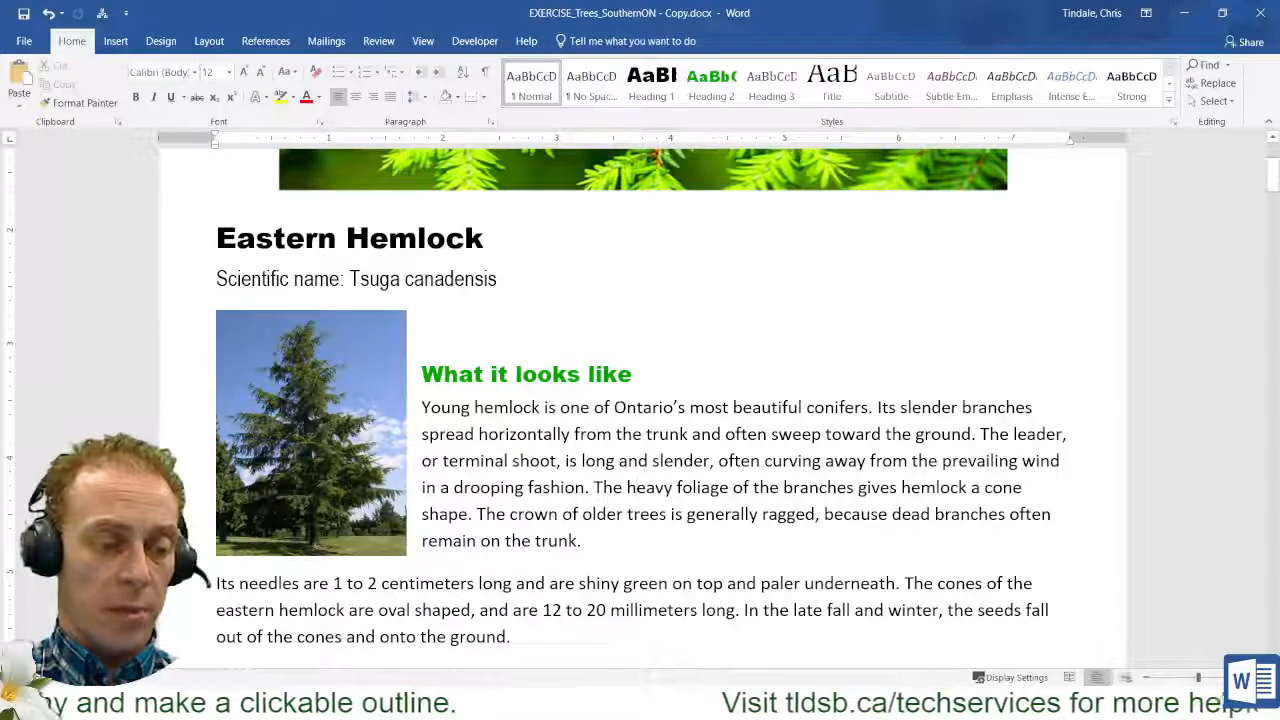
Move the tree picture to the right margin beside the text and delete the empty line above "What it looks like".
{"action": "left_click", "coordinate": [350, 453]}
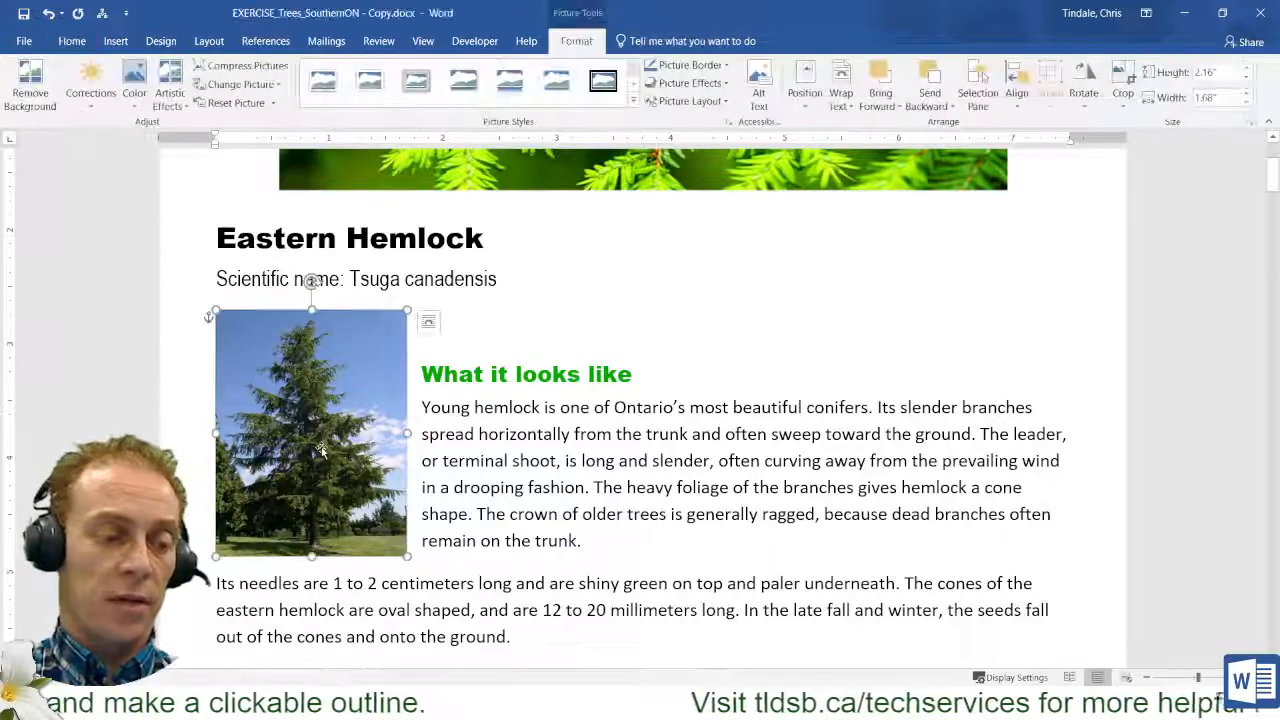
{"action": "left_click_drag", "start_coordinate": [350, 453], "coordinate": [996, 400]}
{"action": "left_click", "coordinate": [388, 325]}
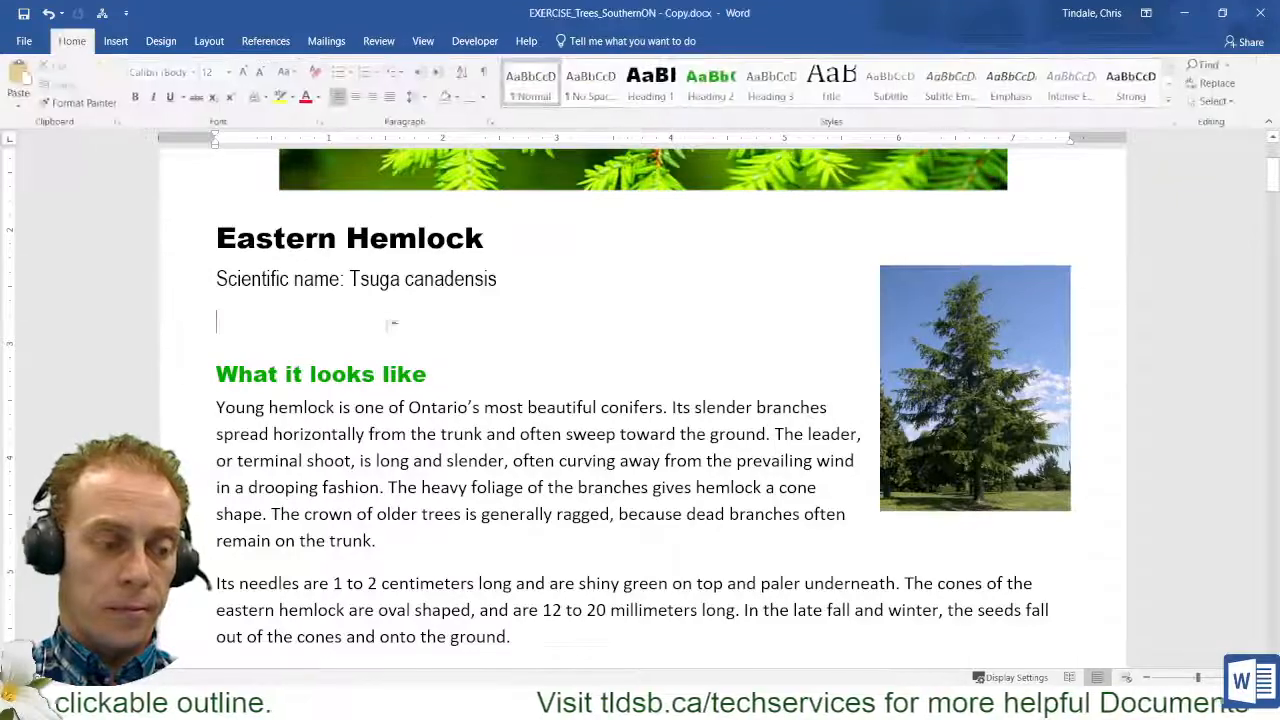
{"action": "key", "text": "BackSpace"}
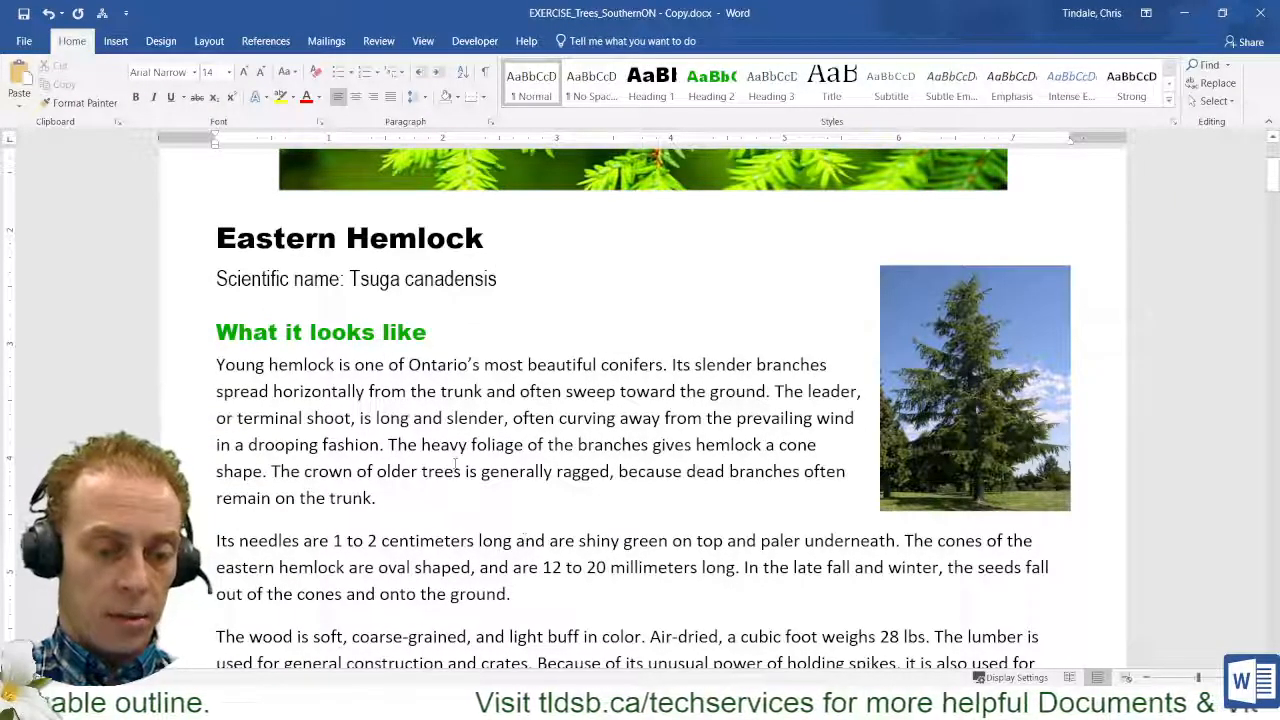
Apply the Heading 2 style to the "Needle-like leaves" and "Where it is found" headings.
{"action": "scroll", "coordinate": [456, 463], "scroll_direction": "down", "scroll_amount": 1}
{"action": "left_click", "coordinate": [282, 277]}
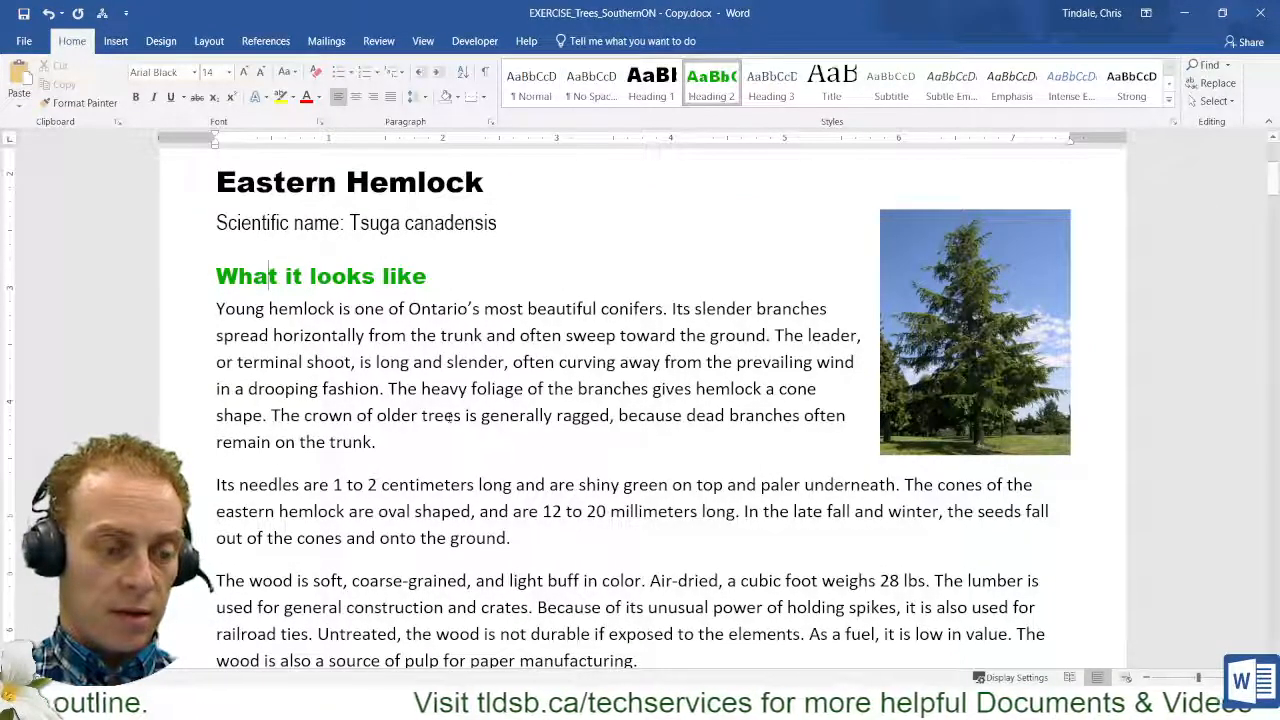
{"action": "scroll", "coordinate": [640, 400], "scroll_direction": "down", "scroll_amount": 5}
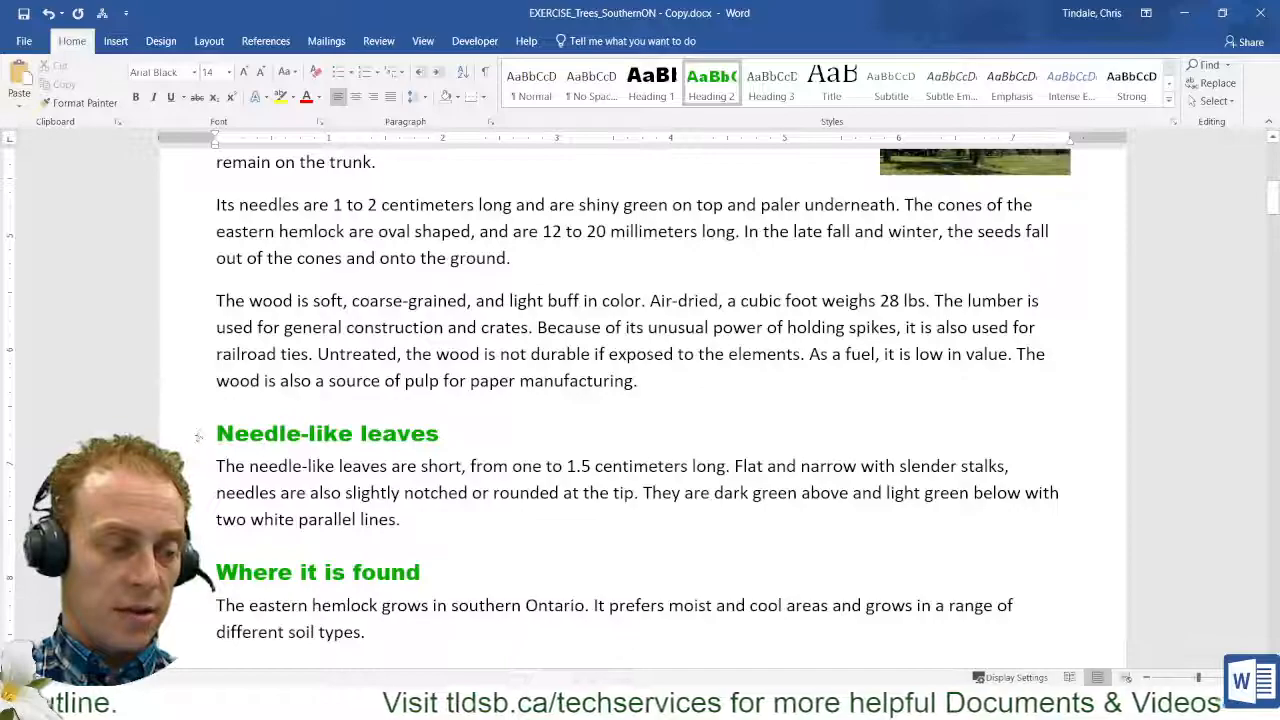
{"action": "left_click", "coordinate": [168, 437]}
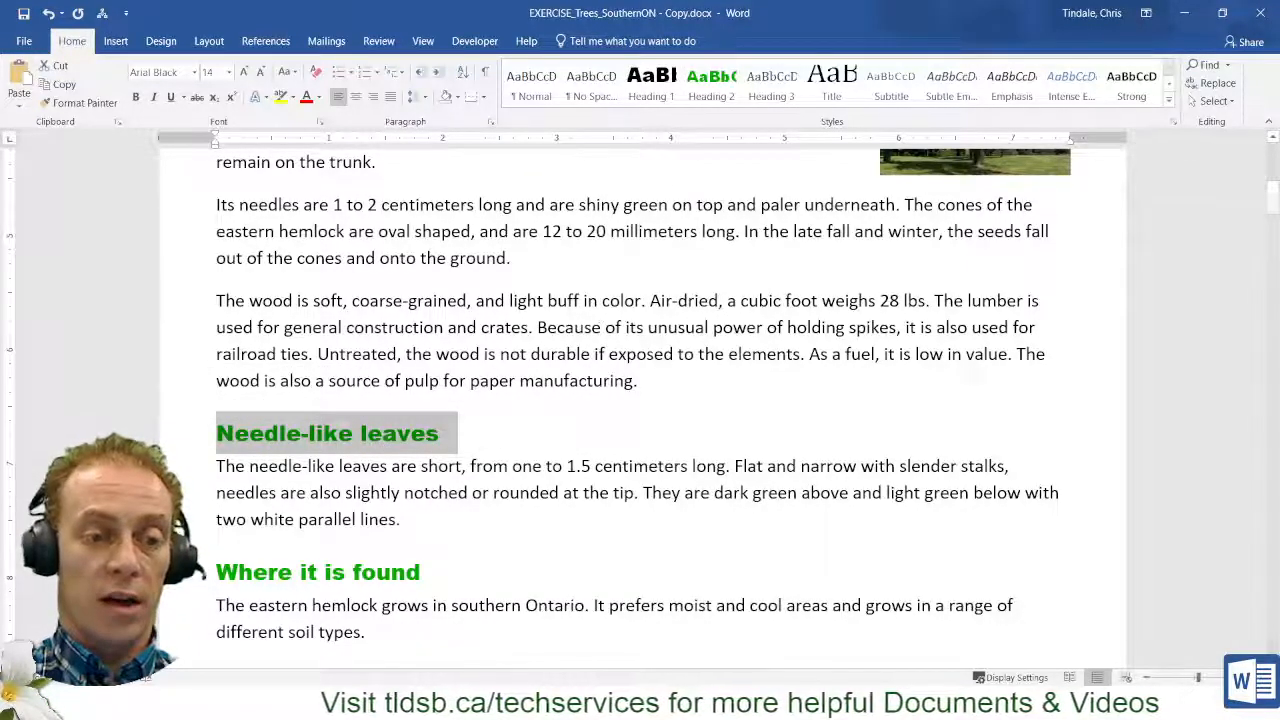
{"action": "left_click", "coordinate": [710, 92]}
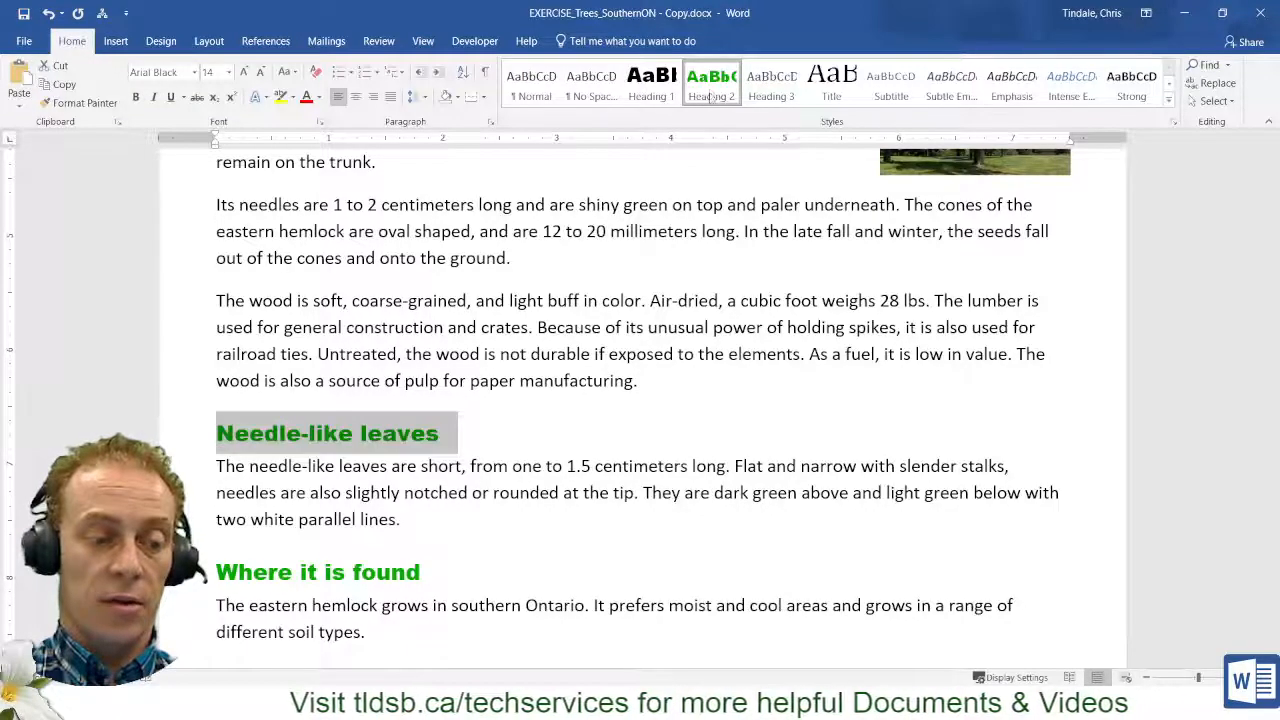
{"action": "scroll", "coordinate": [640, 400], "scroll_direction": "down", "scroll_amount": 2}
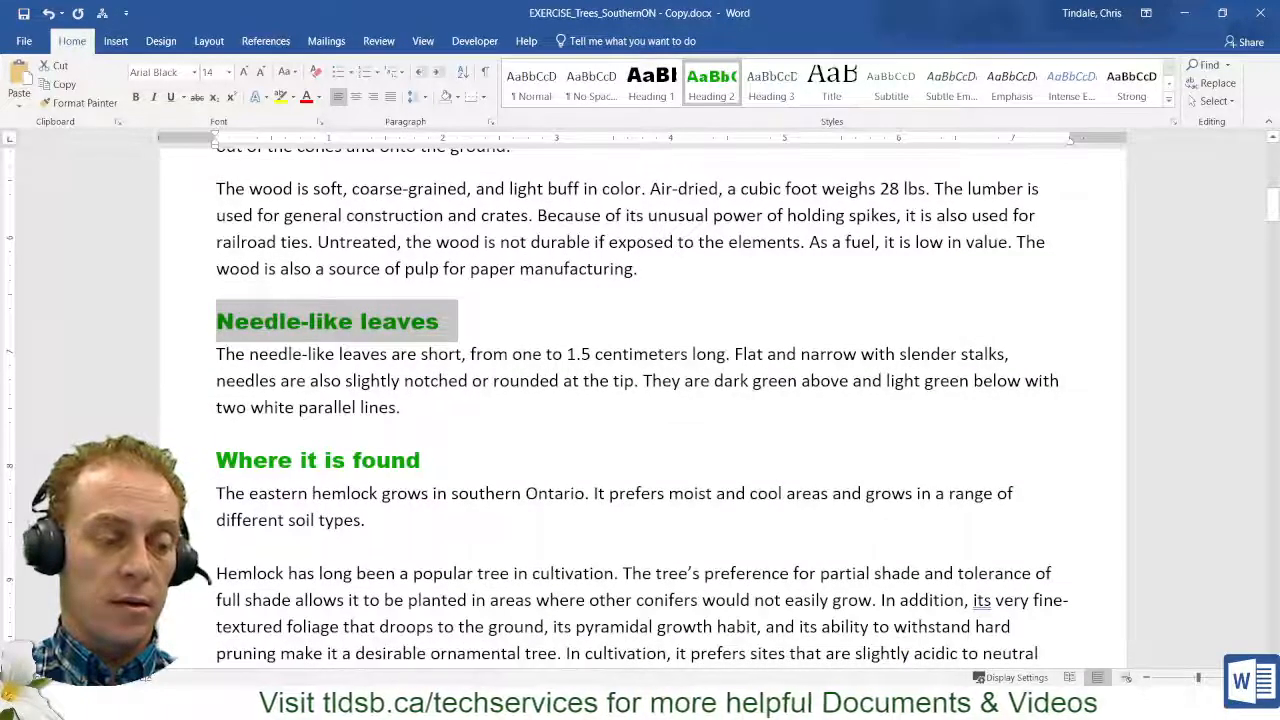
{"action": "left_click", "coordinate": [172, 462]}
{"action": "left_click", "coordinate": [708, 90]}
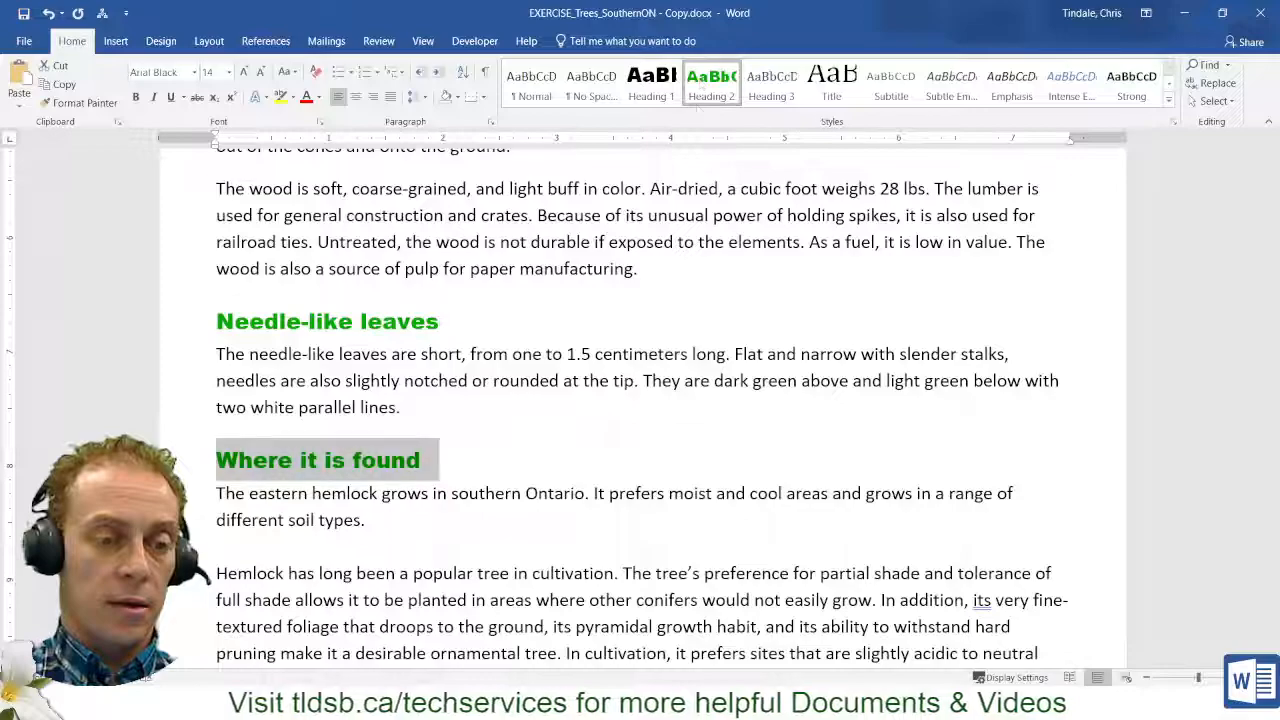
{"action": "scroll", "coordinate": [640, 400], "scroll_direction": "down", "scroll_amount": 8}
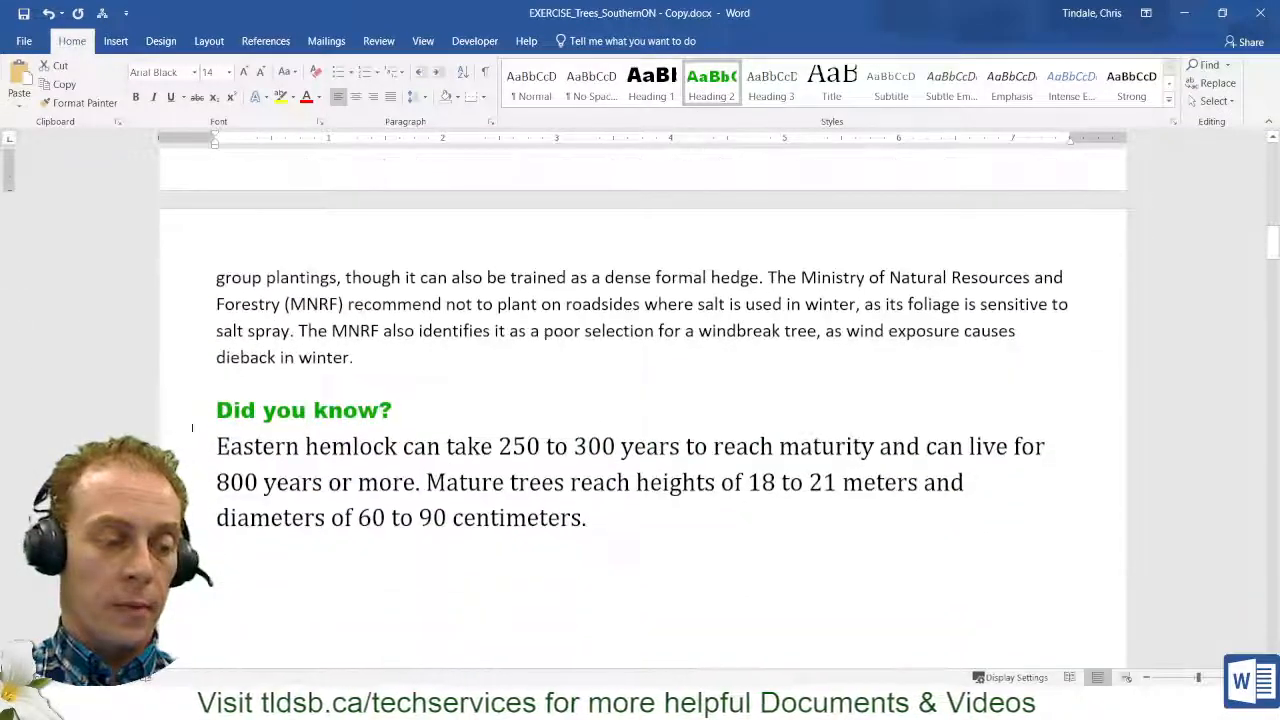
Apply the Heading 2 style to the "Did you know?" heading in the Eastern Hemlock section.
{"action": "left_click", "coordinate": [172, 410]}
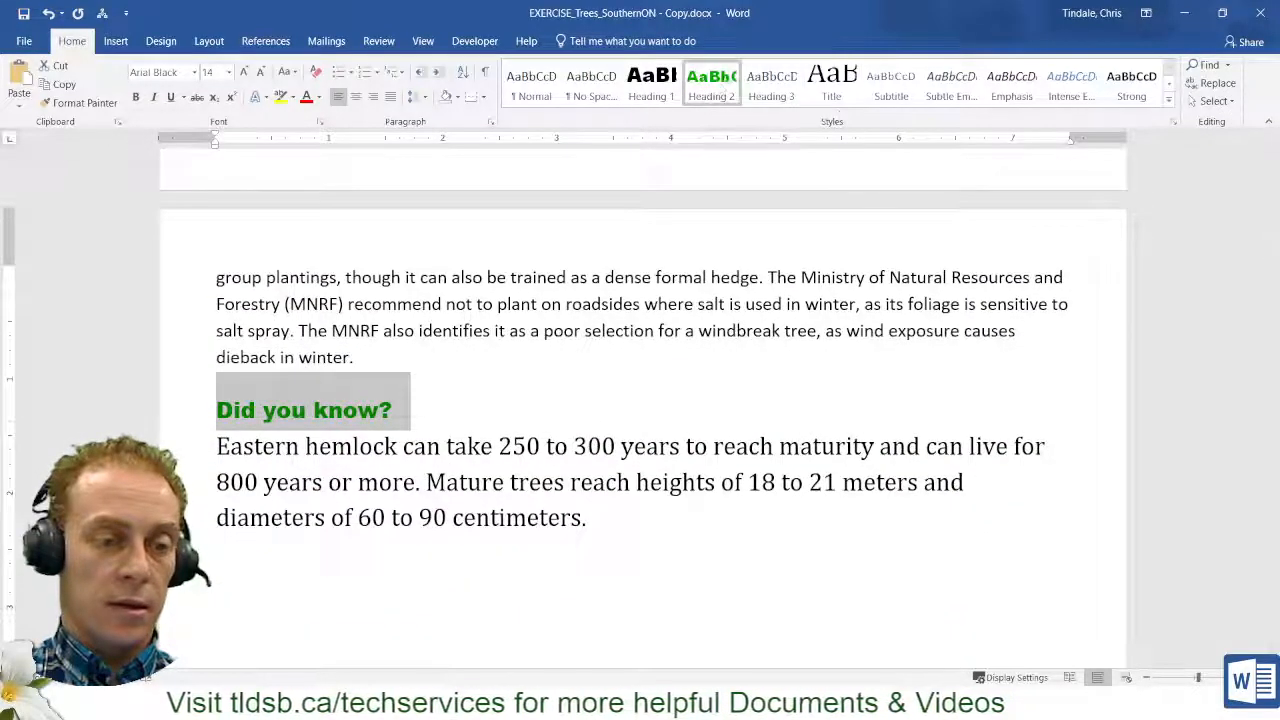
{"action": "left_click", "coordinate": [720, 88]}
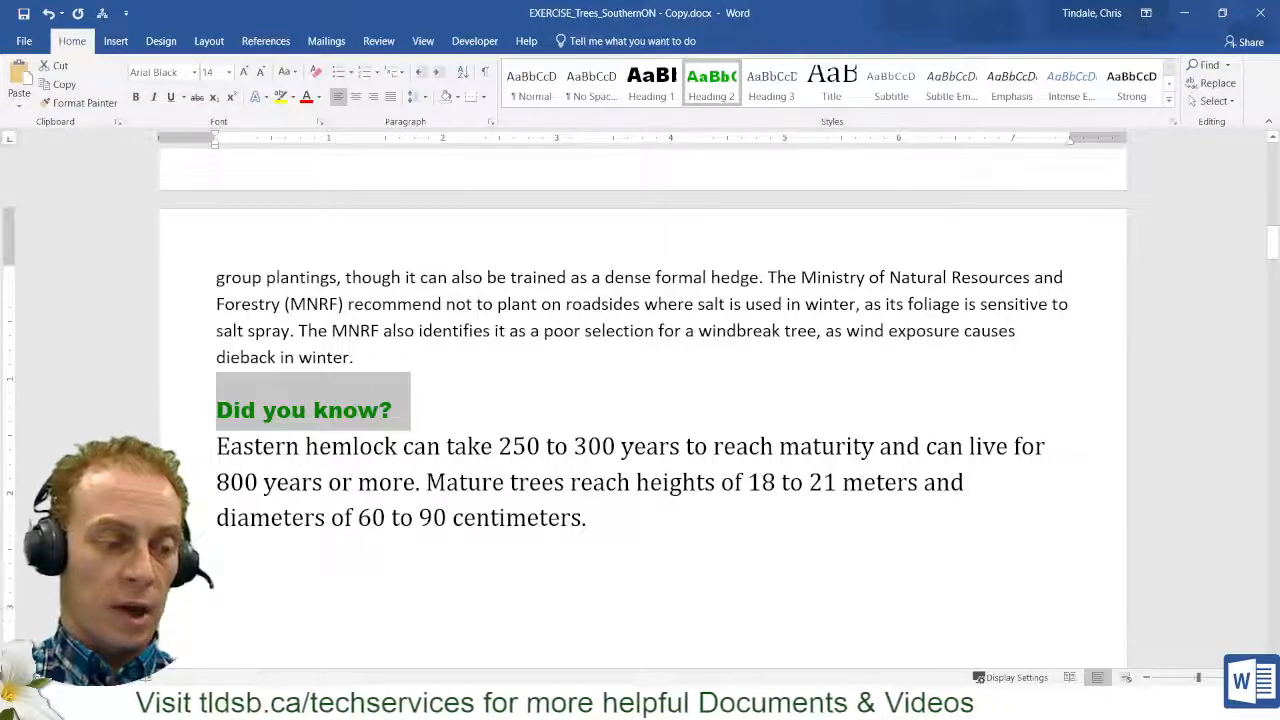
Compare the "Did you know?" paragraph's font with the other Eastern Hemlock body text and review the Normal style's formatting settings without changing them.
{"action": "left_click", "coordinate": [263, 465]}
{"action": "left_click_drag", "start_coordinate": [216, 446], "coordinate": [450, 488]}
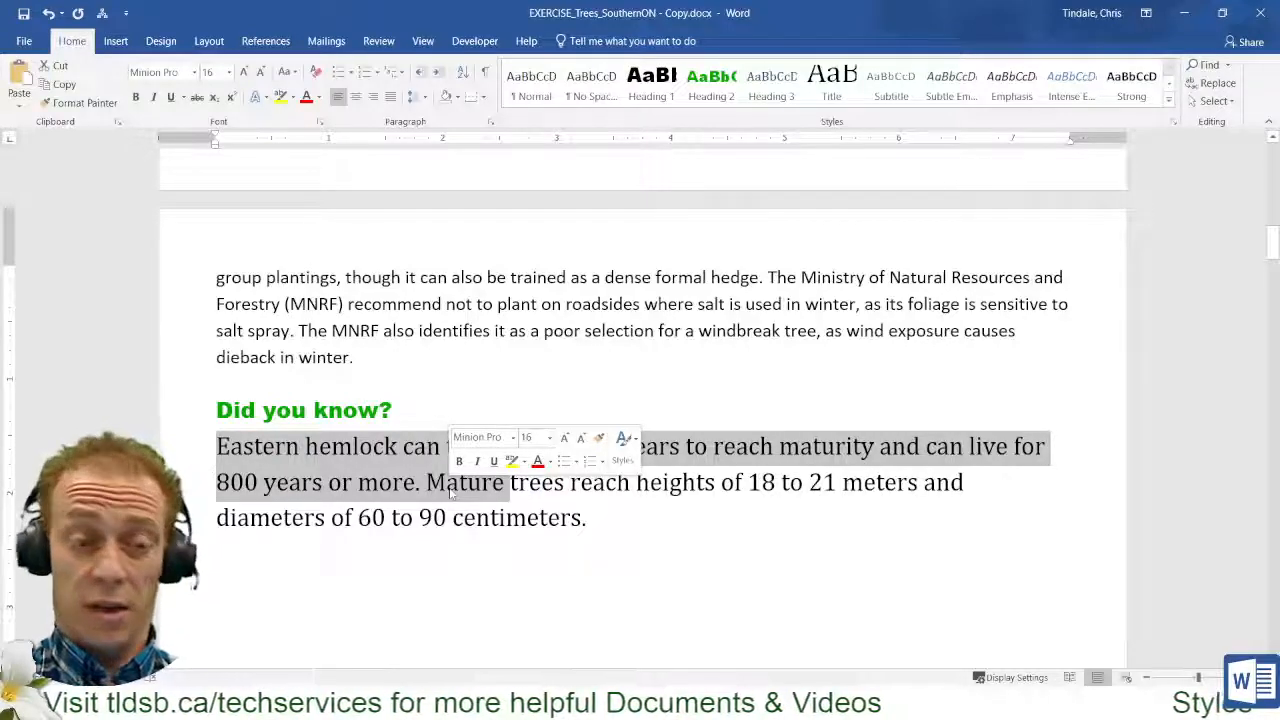
{"action": "left_click", "coordinate": [460, 331]}
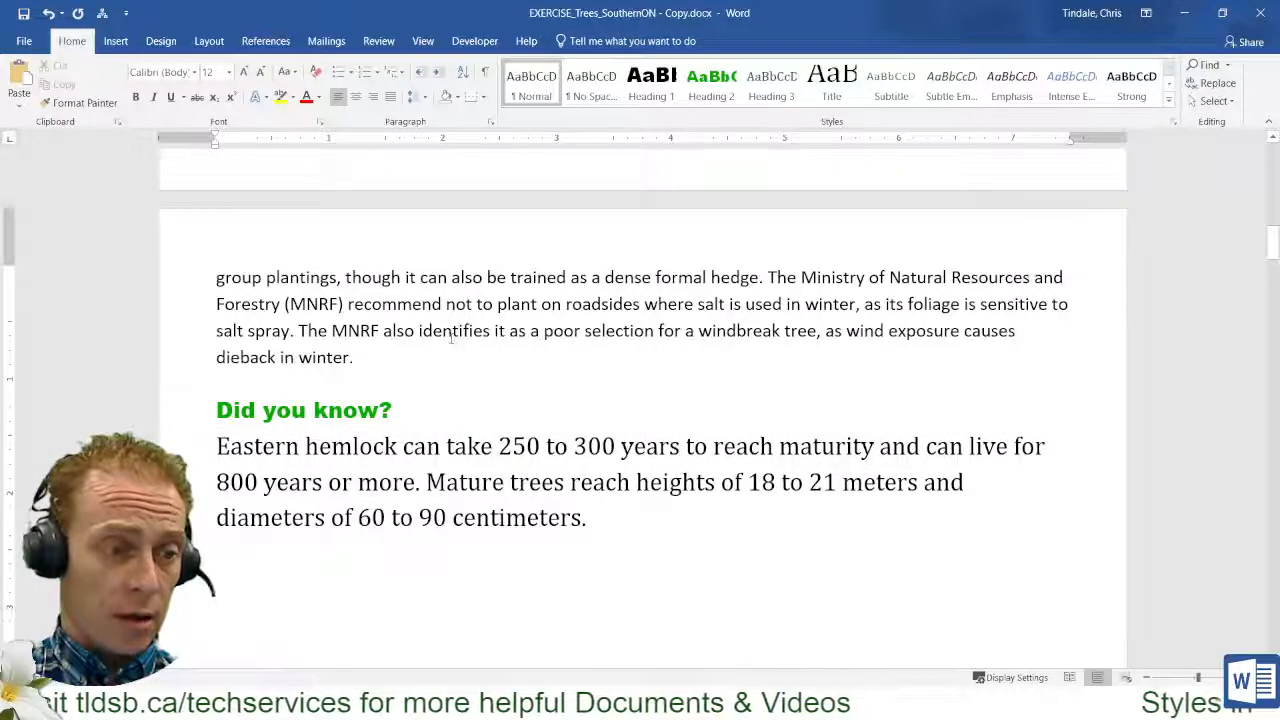
{"action": "scroll", "coordinate": [451, 337], "scroll_direction": "up", "scroll_amount": 10}
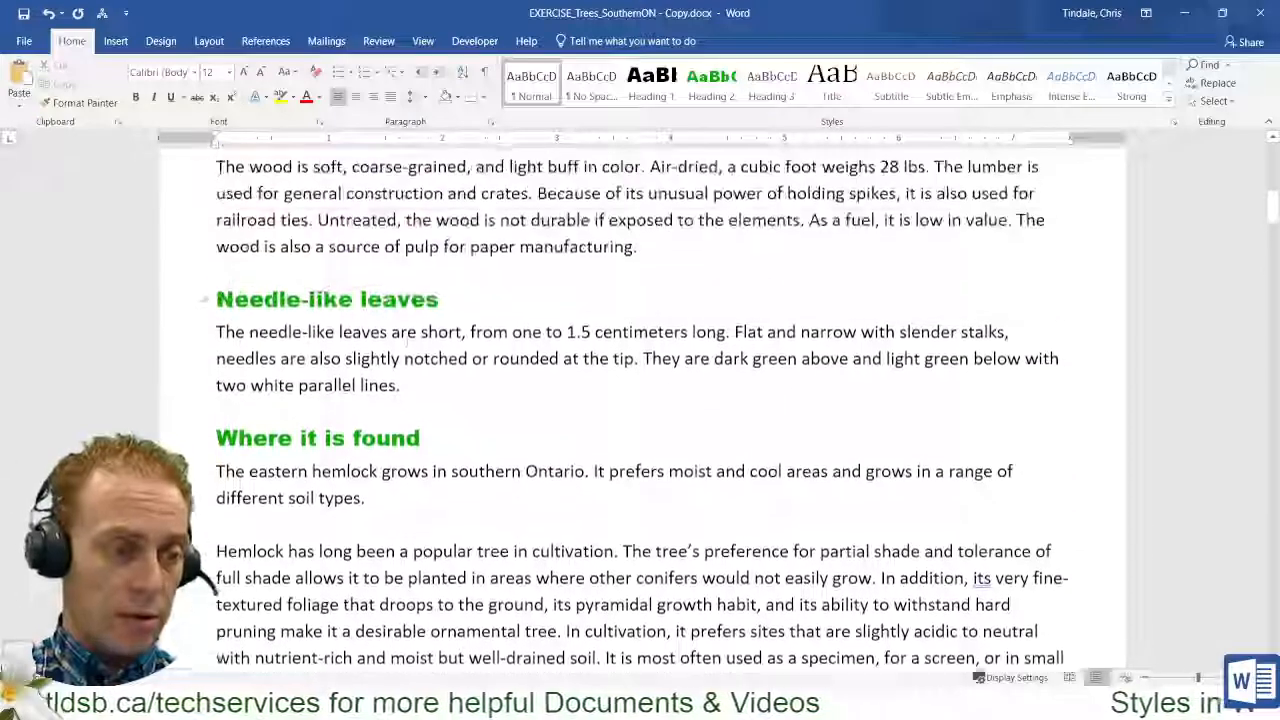
{"action": "scroll", "coordinate": [402, 298], "scroll_direction": "up", "scroll_amount": 1}
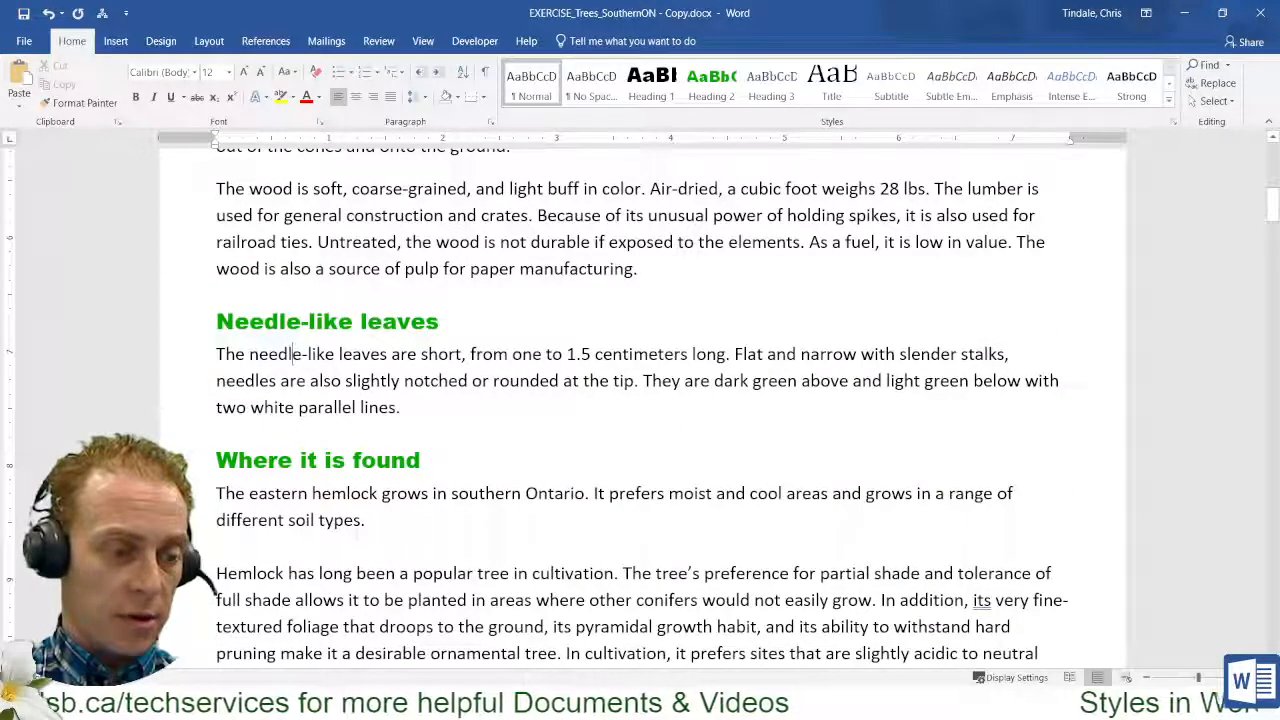
{"action": "scroll", "coordinate": [640, 400], "scroll_direction": "down", "scroll_amount": 4}
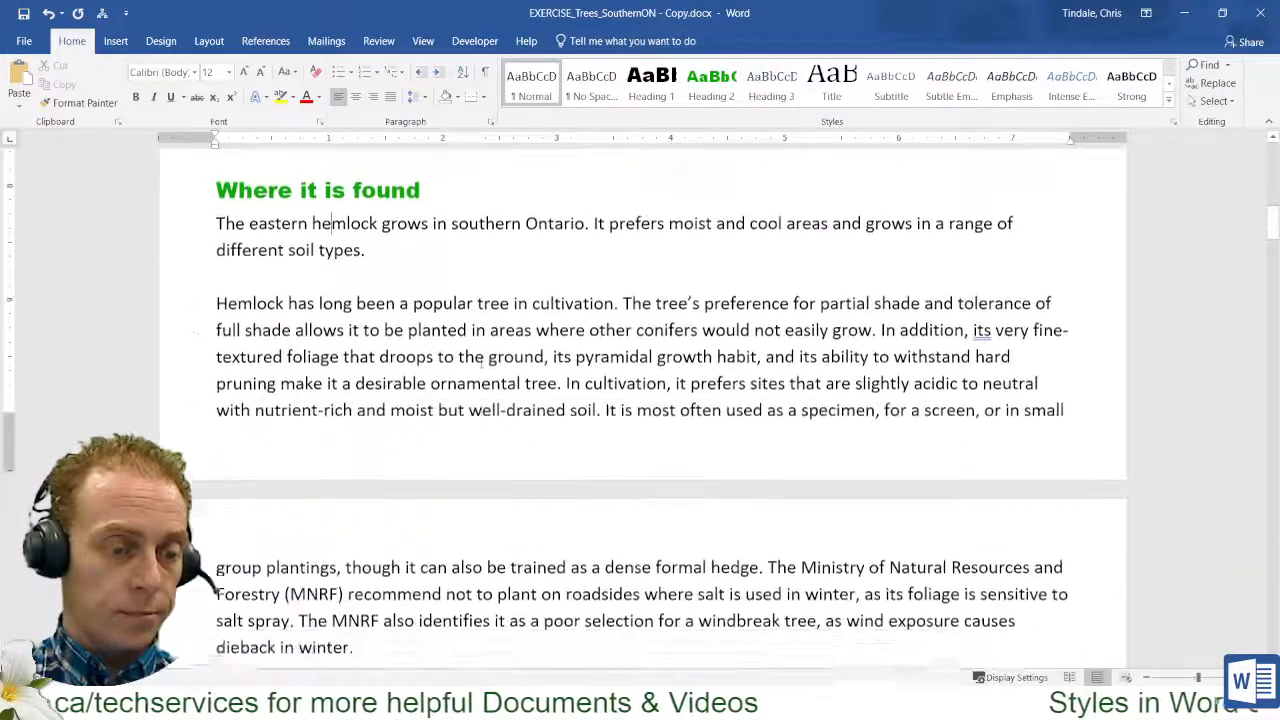
{"action": "right_click", "coordinate": [530, 88]}
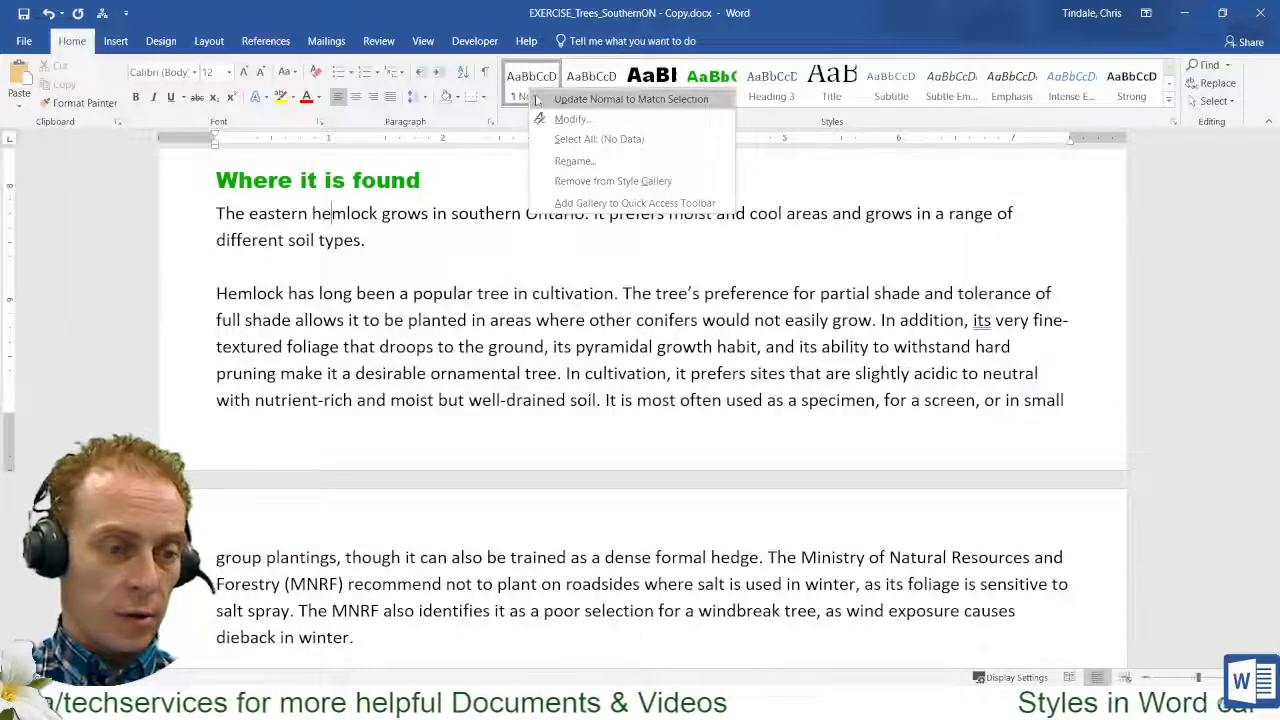
{"action": "left_click", "coordinate": [570, 119]}
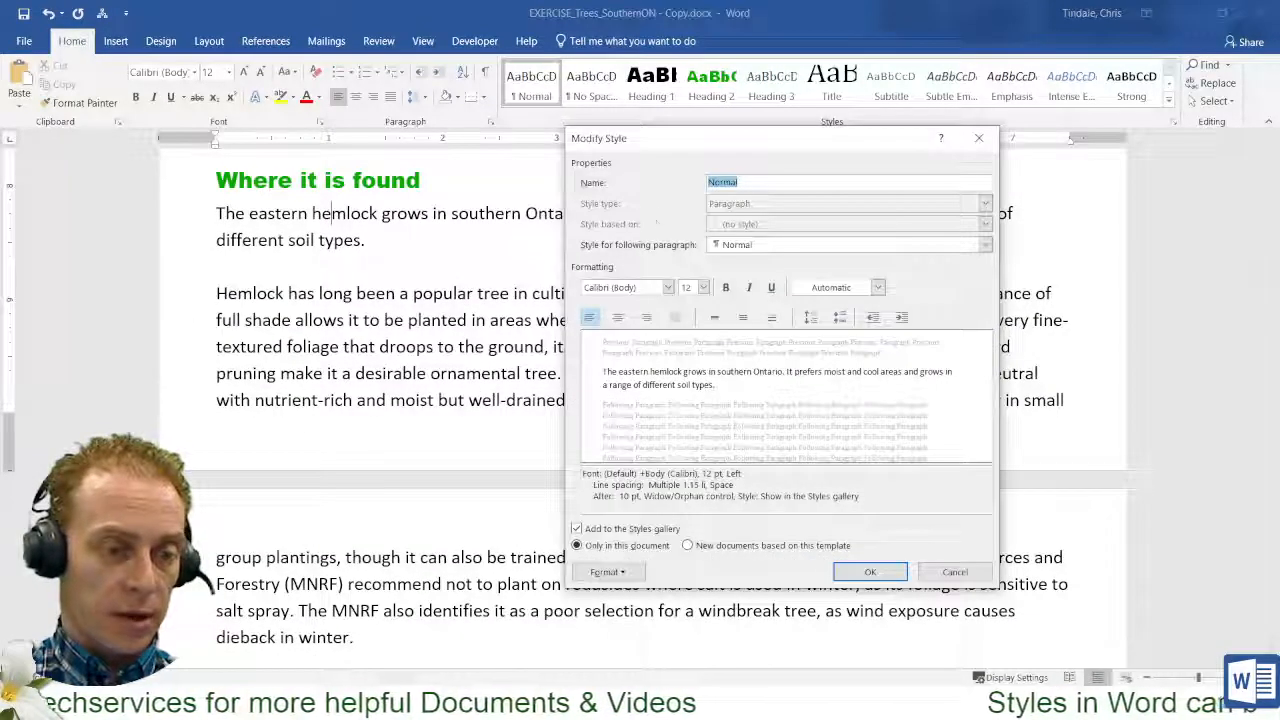
{"action": "left_click", "coordinate": [955, 572]}
Apply the Normal style to the Eastern Hemlock paragraph under "Did you know?".
{"action": "scroll", "coordinate": [455, 452], "scroll_direction": "down", "scroll_amount": 3}
{"action": "scroll", "coordinate": [455, 452], "scroll_direction": "down", "scroll_amount": 3}
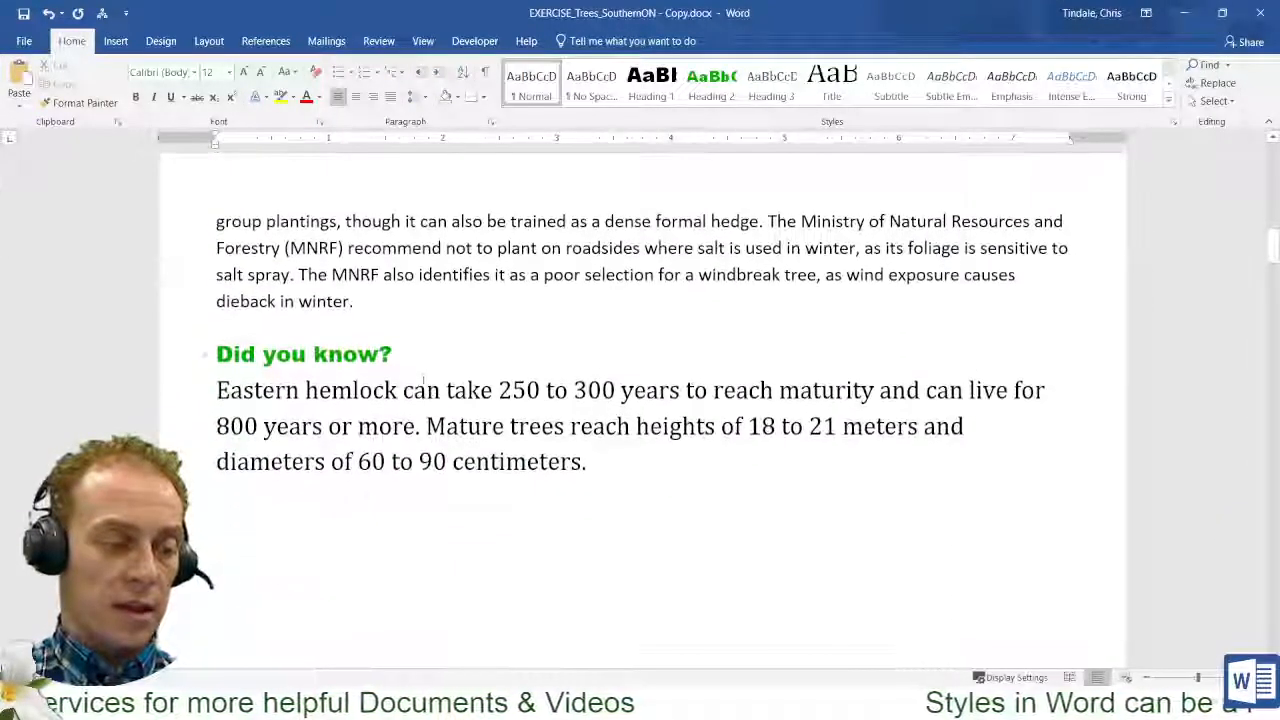
{"action": "left_click", "coordinate": [404, 408]}
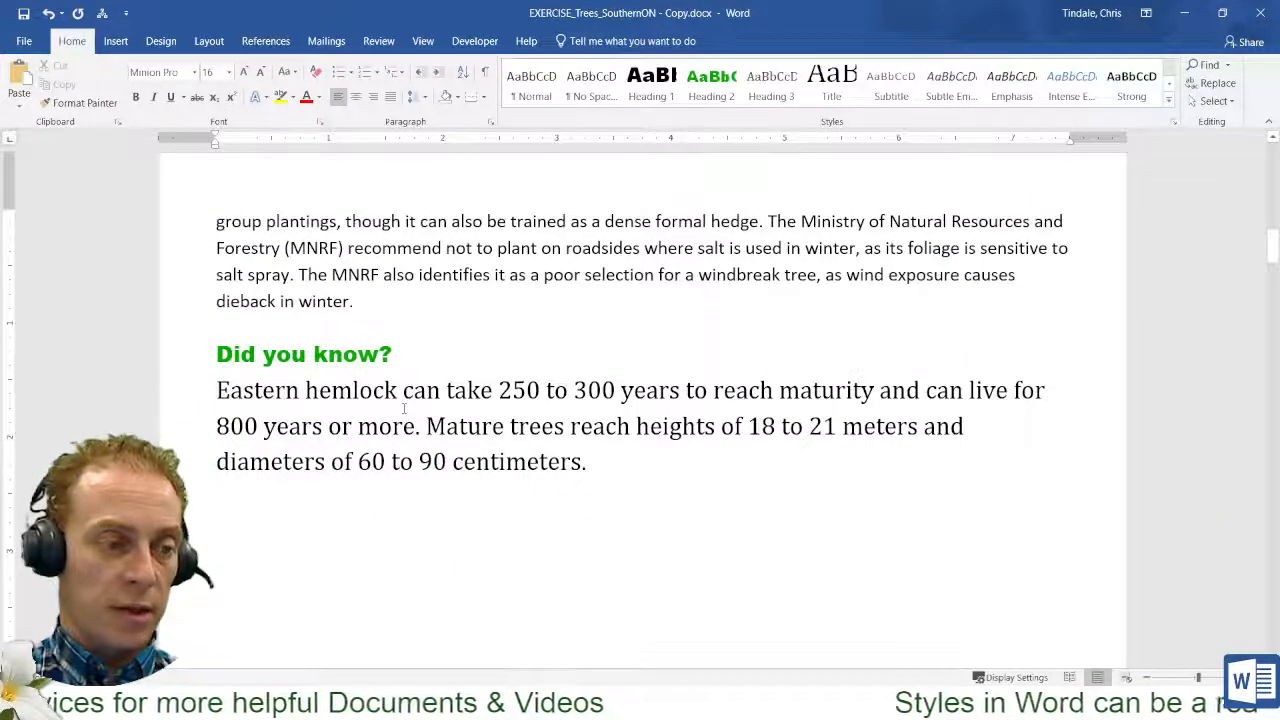
{"action": "scroll", "coordinate": [404, 408], "scroll_direction": "down", "scroll_amount": 1}
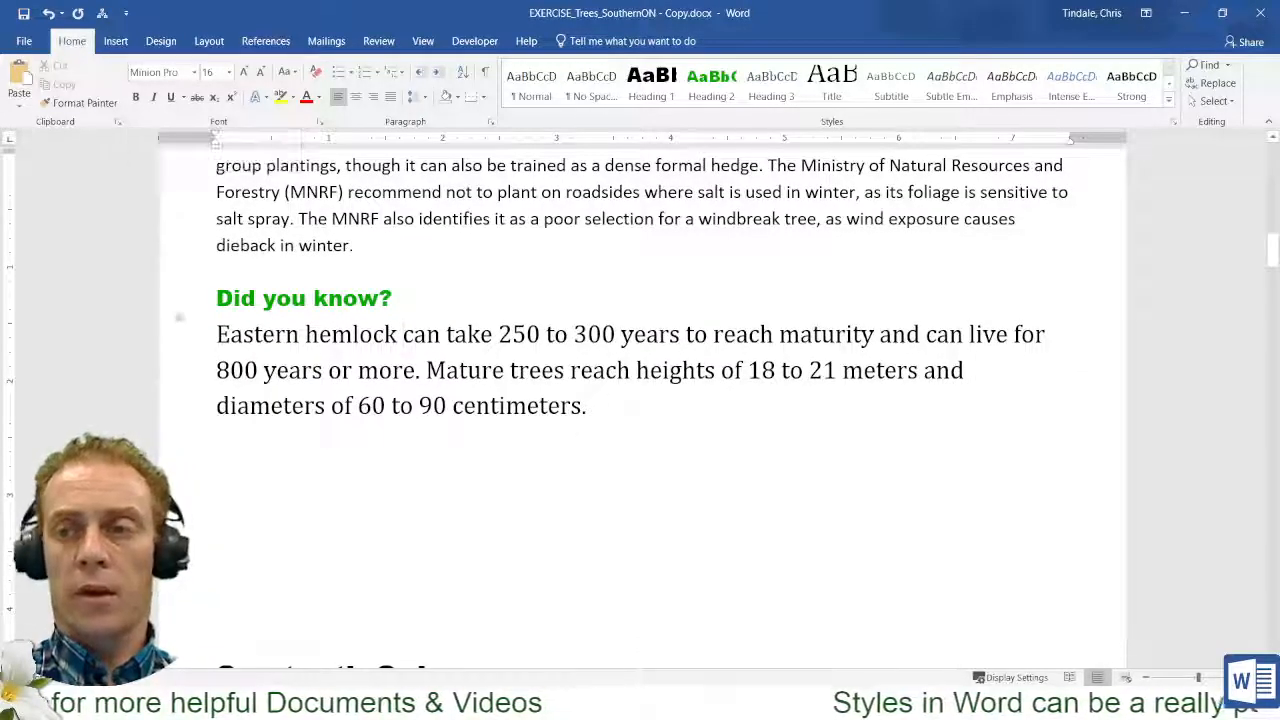
{"action": "left_click_drag", "start_coordinate": [180, 344], "coordinate": [219, 420]}
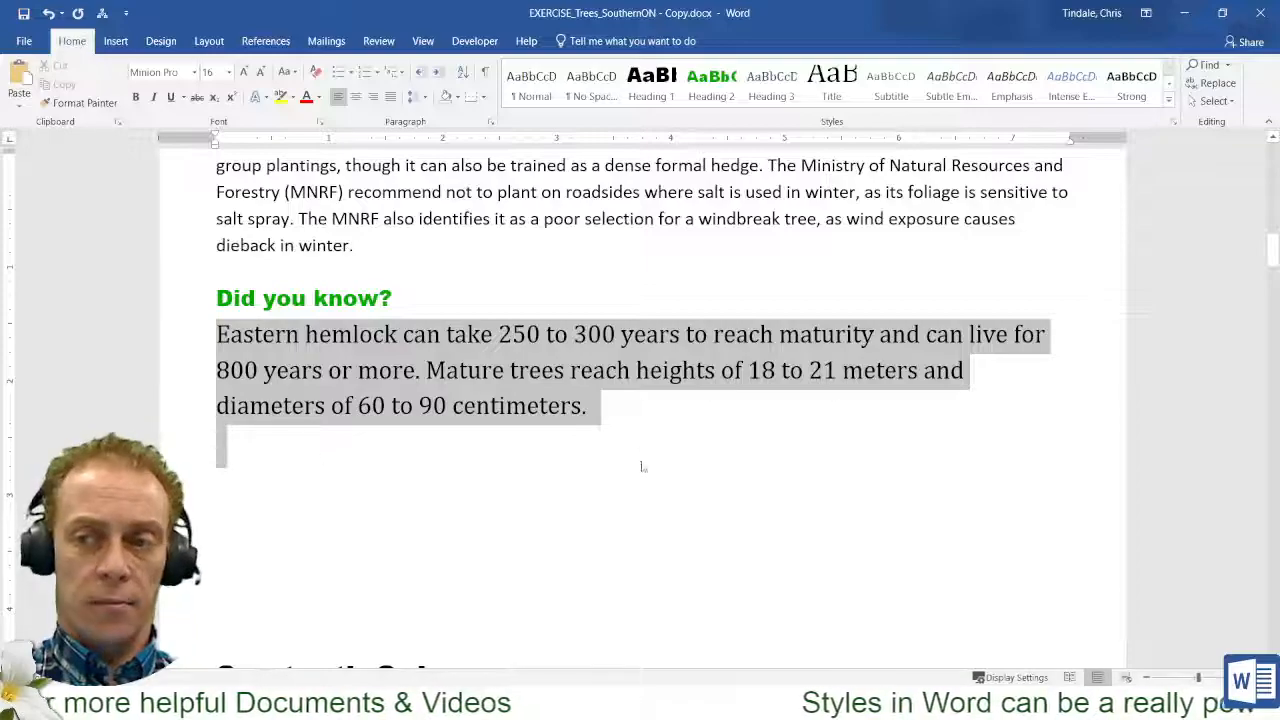
{"action": "left_click", "coordinate": [541, 78]}
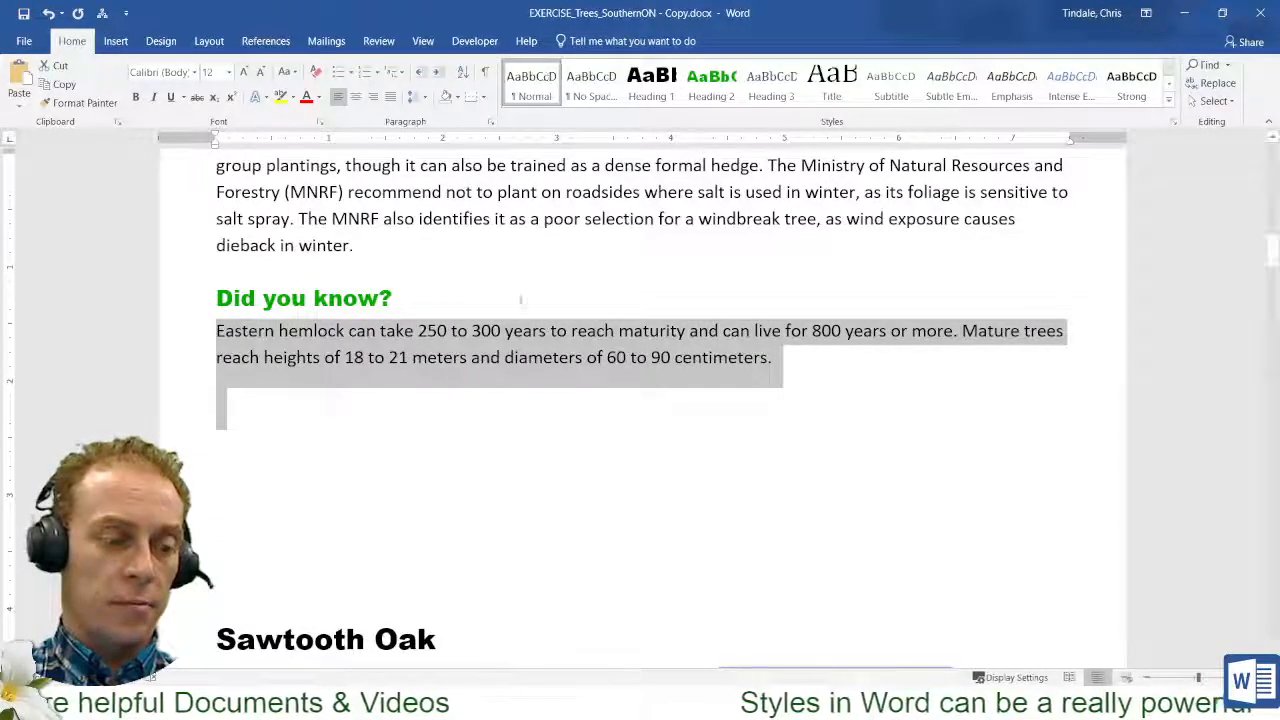
Delete the empty lines between the Eastern Hemlock text and the "Sawtooth Oak" heading.
{"action": "left_click", "coordinate": [516, 394]}
{"action": "scroll", "coordinate": [520, 396], "scroll_direction": "down", "scroll_amount": 1}
{"action": "scroll", "coordinate": [520, 396], "scroll_direction": "down", "scroll_amount": 4}
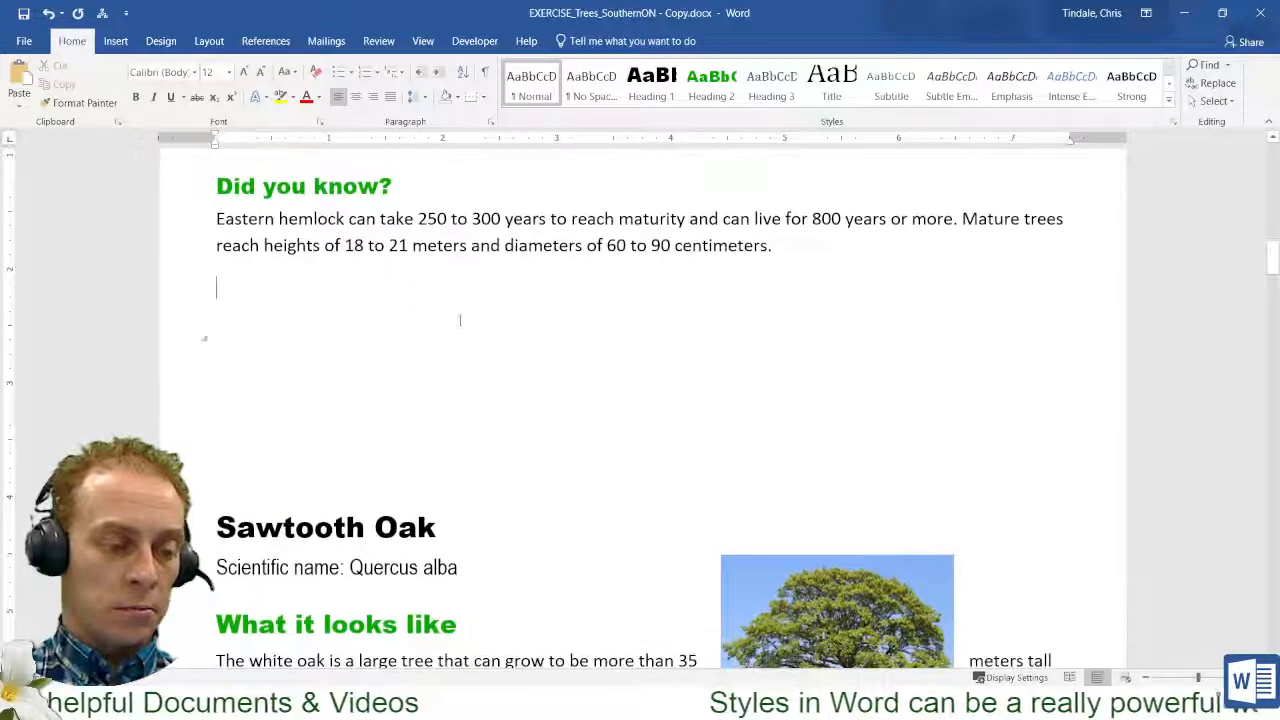
{"action": "key", "text": "ctrl+alt+1"}
{"action": "key", "text": "Delete"}
{"action": "key", "text": "Delete"}
{"action": "key", "text": "Delete"}
{"action": "key", "text": "Delete"}
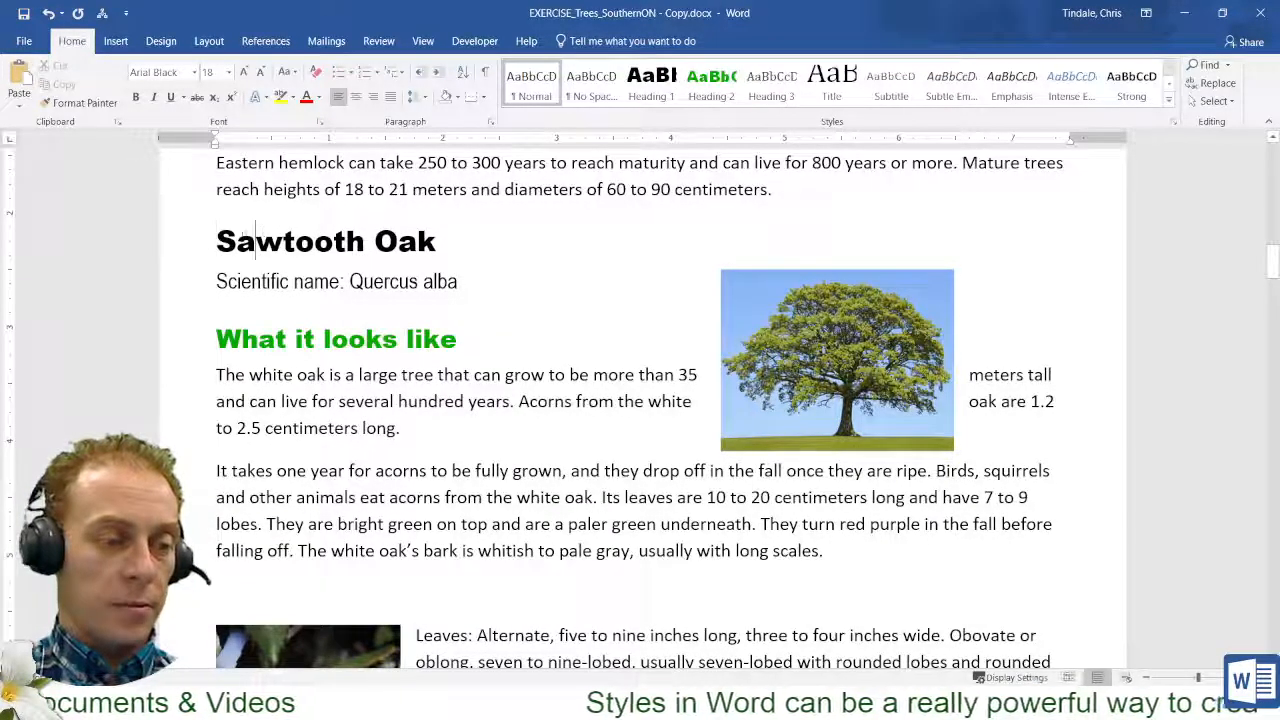
Apply the Heading 1 style to "Sawtooth Oak" and the Heading 2 style to "What it looks like" beneath it.
{"action": "left_click_drag", "start_coordinate": [238, 241], "coordinate": [346, 242]}
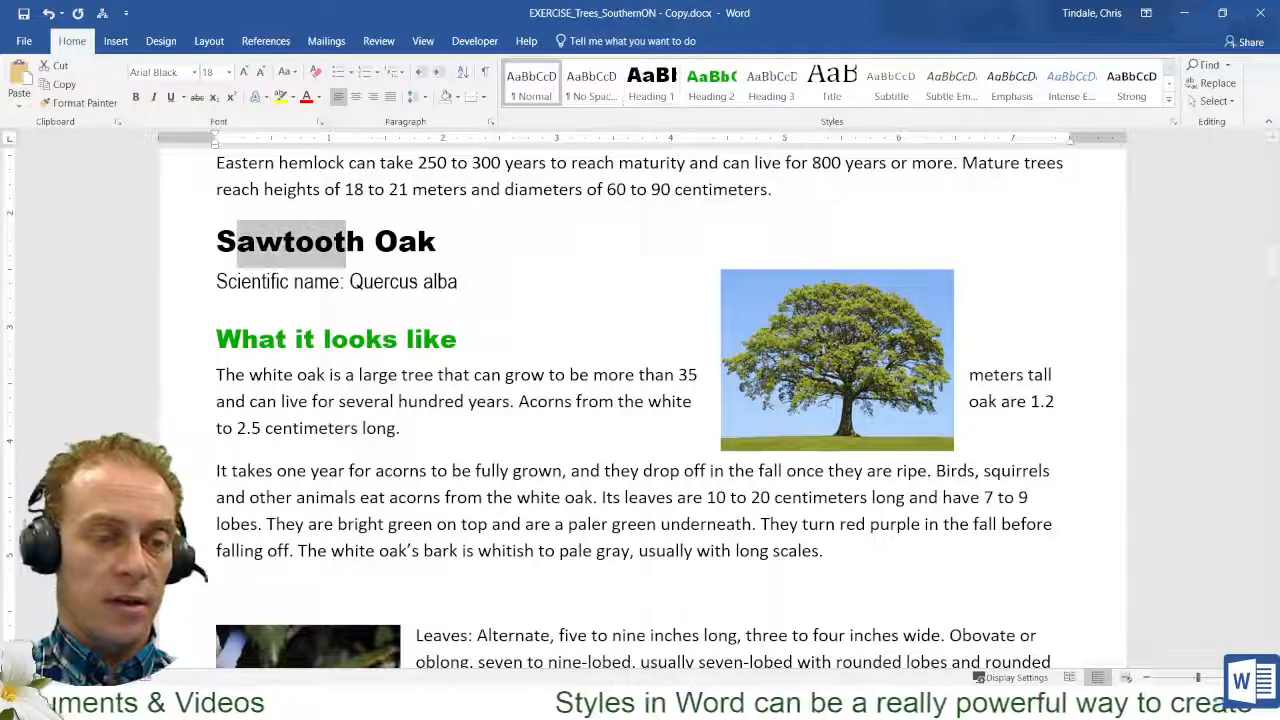
{"action": "left_click", "coordinate": [139, 241]}
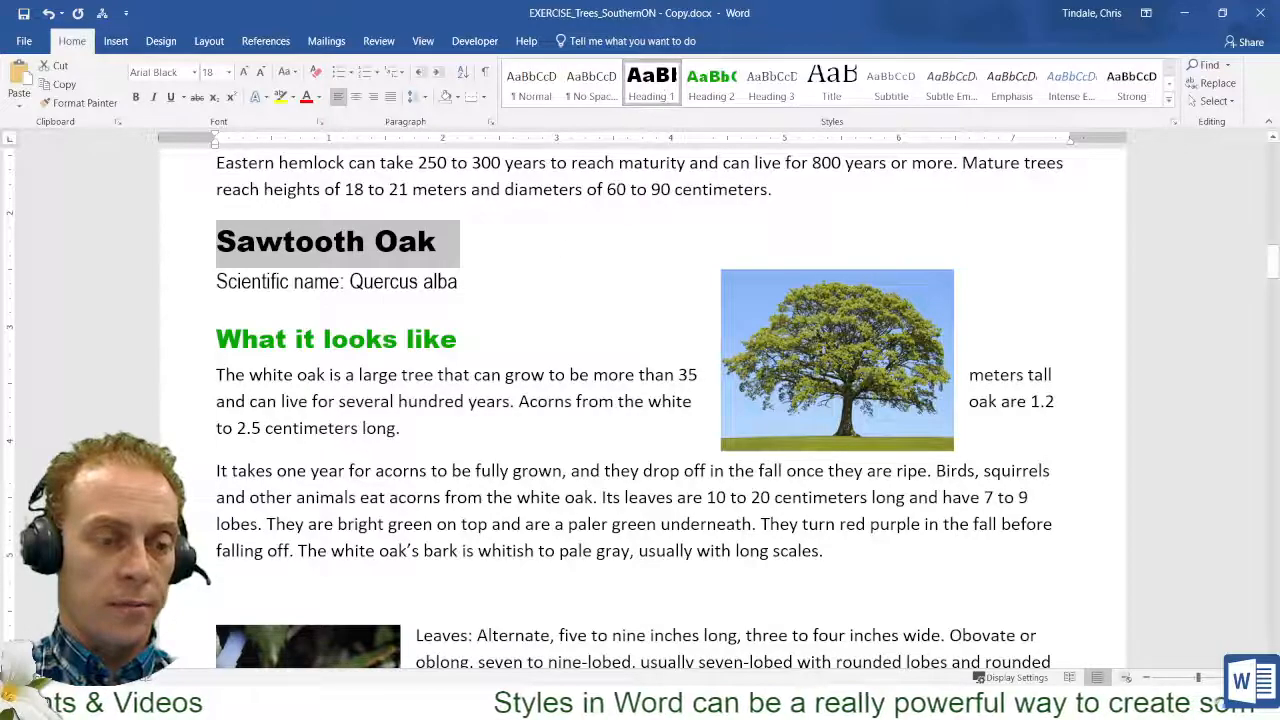
{"action": "left_click", "coordinate": [189, 350]}
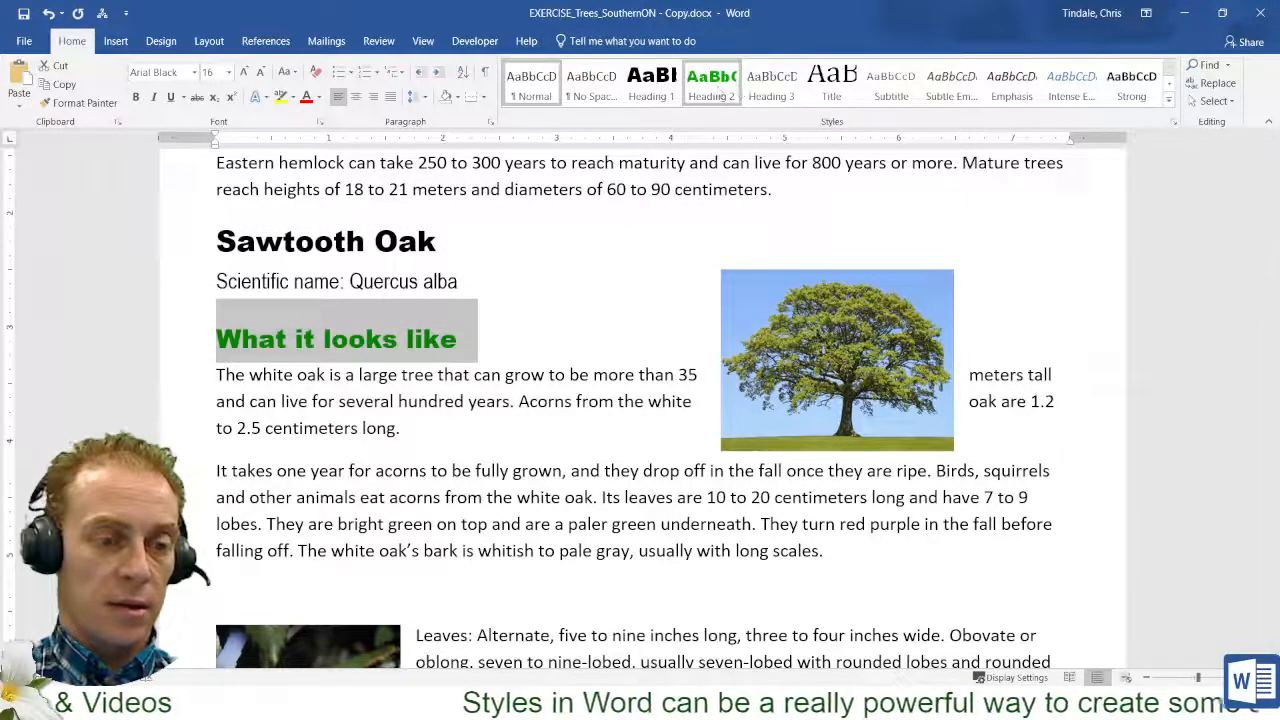
{"action": "left_click", "coordinate": [736, 88]}
Apply Heading 2 to the Sawtooth Oak "Where it is found" heading and the Normal style to the paragraph beneath it.
{"action": "scroll", "coordinate": [244, 378], "scroll_direction": "down", "scroll_amount": 3}
{"action": "scroll", "coordinate": [244, 378], "scroll_direction": "down", "scroll_amount": 3}
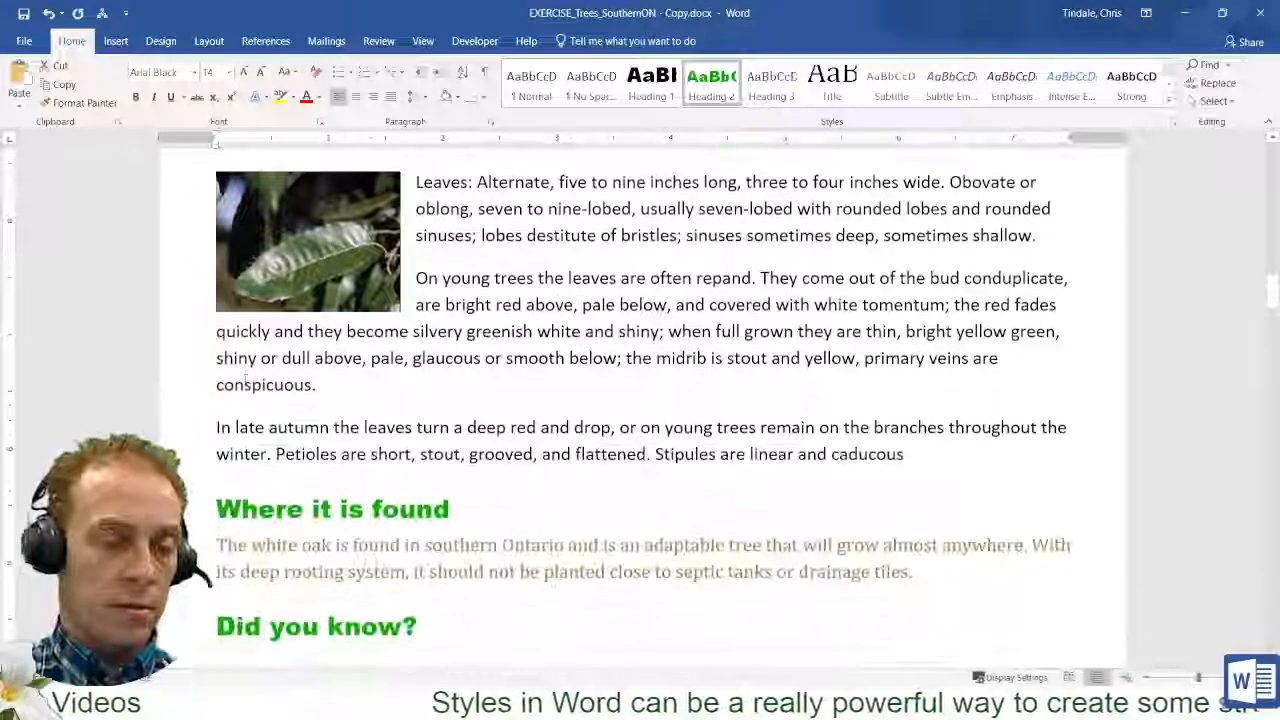
{"action": "left_click", "coordinate": [190, 509]}
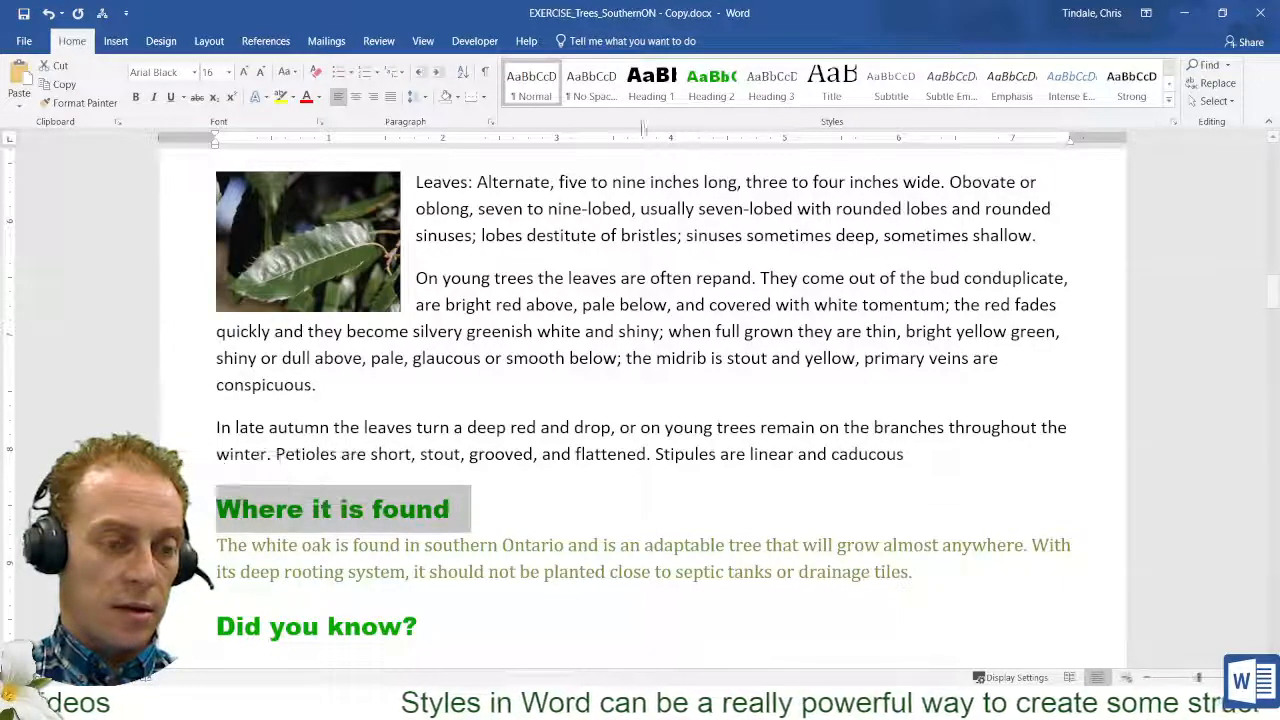
{"action": "left_click", "coordinate": [711, 85]}
{"action": "scroll", "coordinate": [562, 391], "scroll_direction": "down", "scroll_amount": 4}
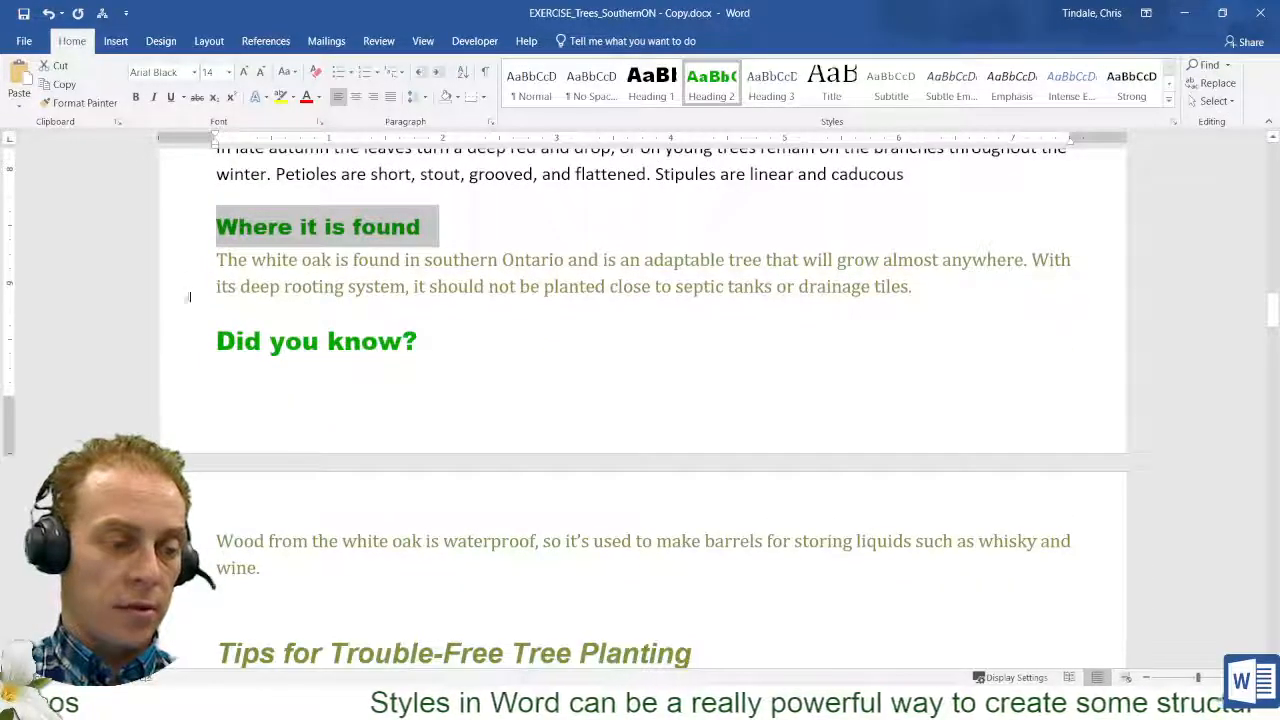
{"action": "left_click_drag", "start_coordinate": [173, 261], "coordinate": [173, 287]}
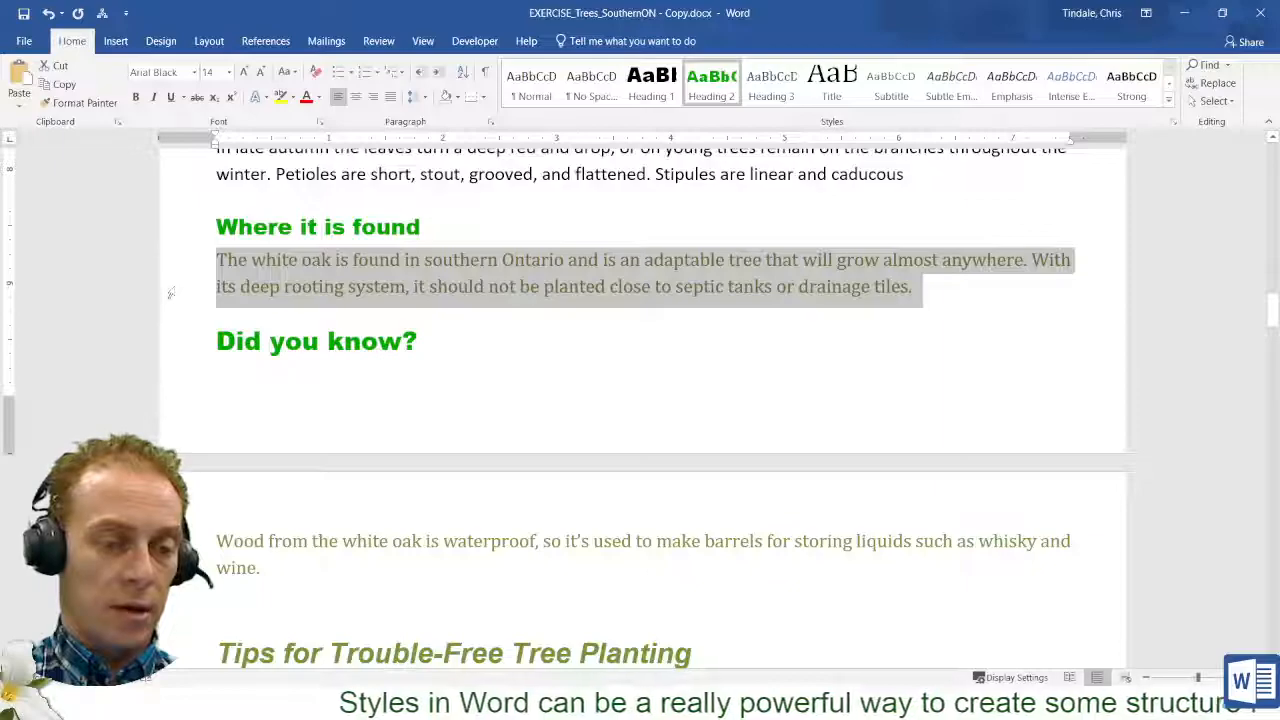
{"action": "left_click", "coordinate": [531, 84]}
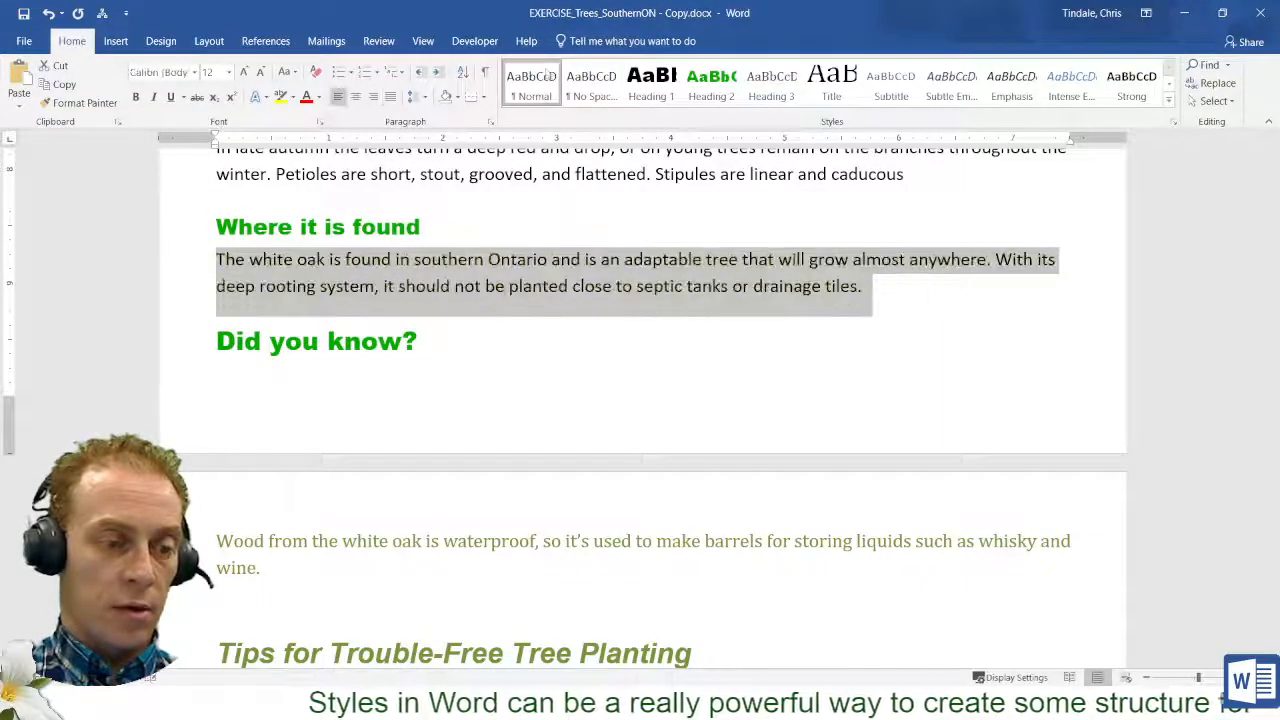
Apply Heading 2 to the Sawtooth Oak "Did you know?" heading and the Normal style to the white oak wood paragraph that follows.
{"action": "left_click", "coordinate": [155, 341]}
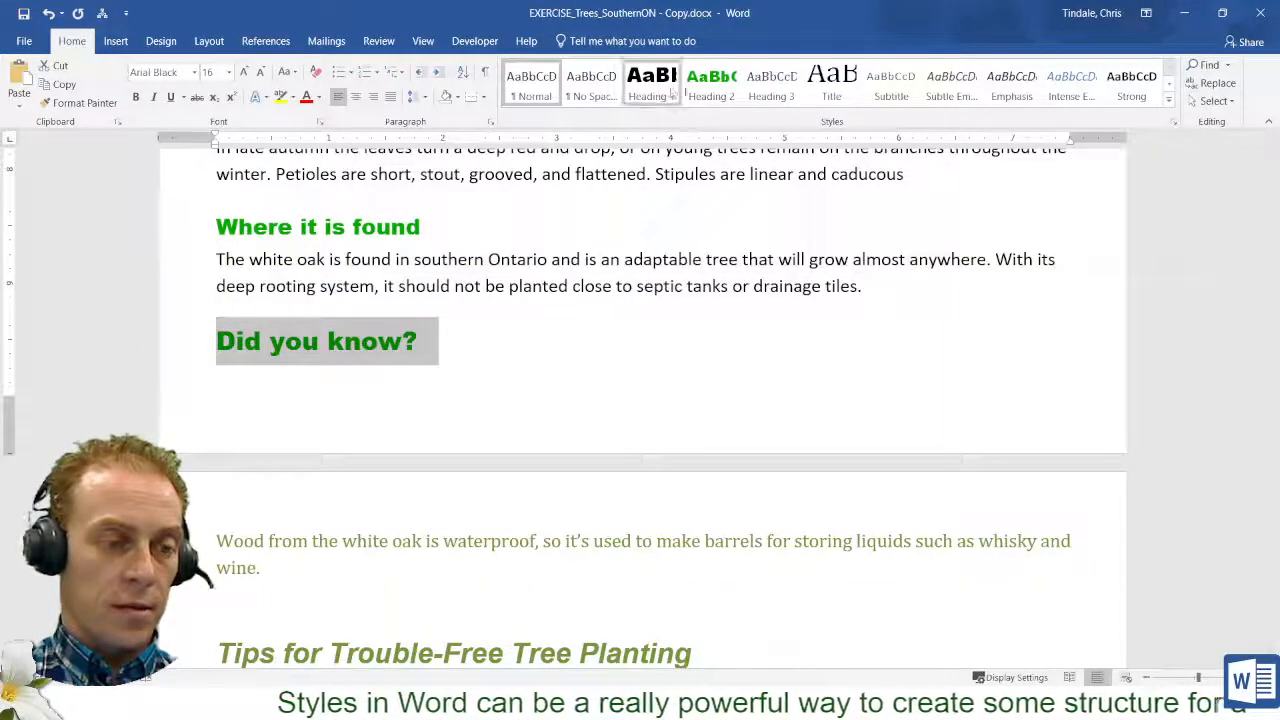
{"action": "left_click", "coordinate": [711, 84]}
{"action": "scroll", "coordinate": [537, 380], "scroll_direction": "down", "scroll_amount": 3}
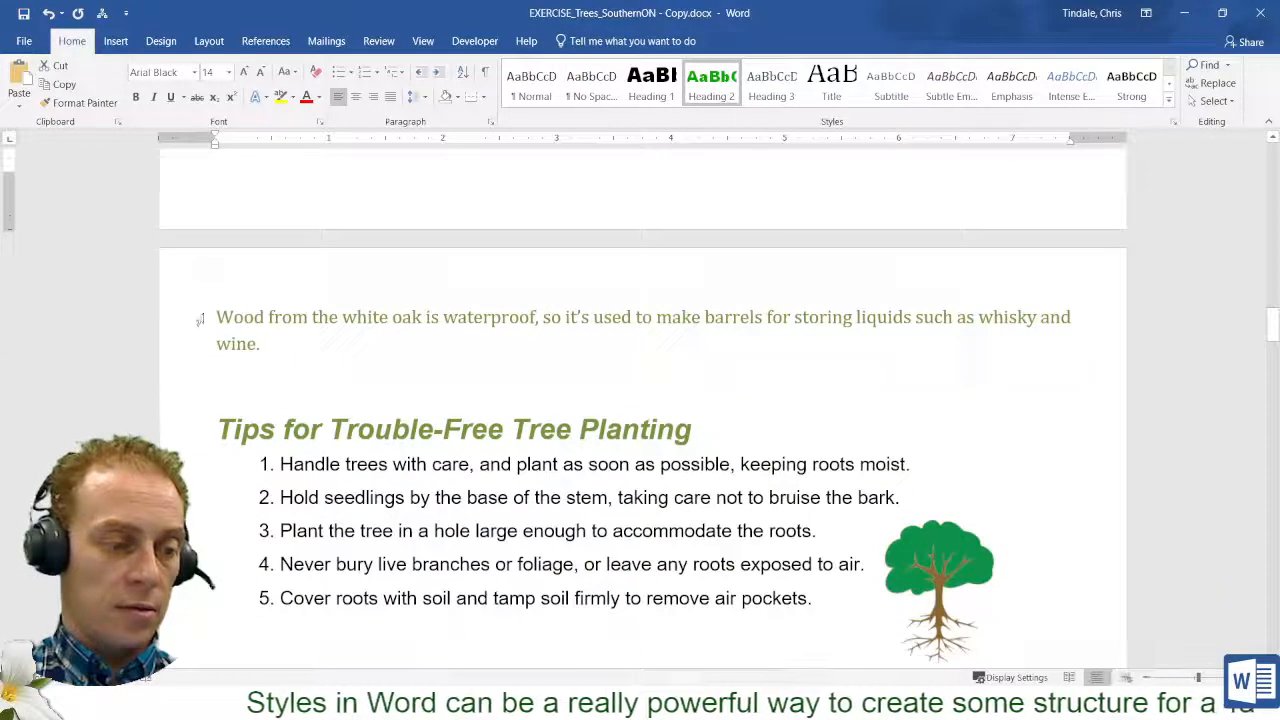
{"action": "triple_click", "coordinate": [305, 360]}
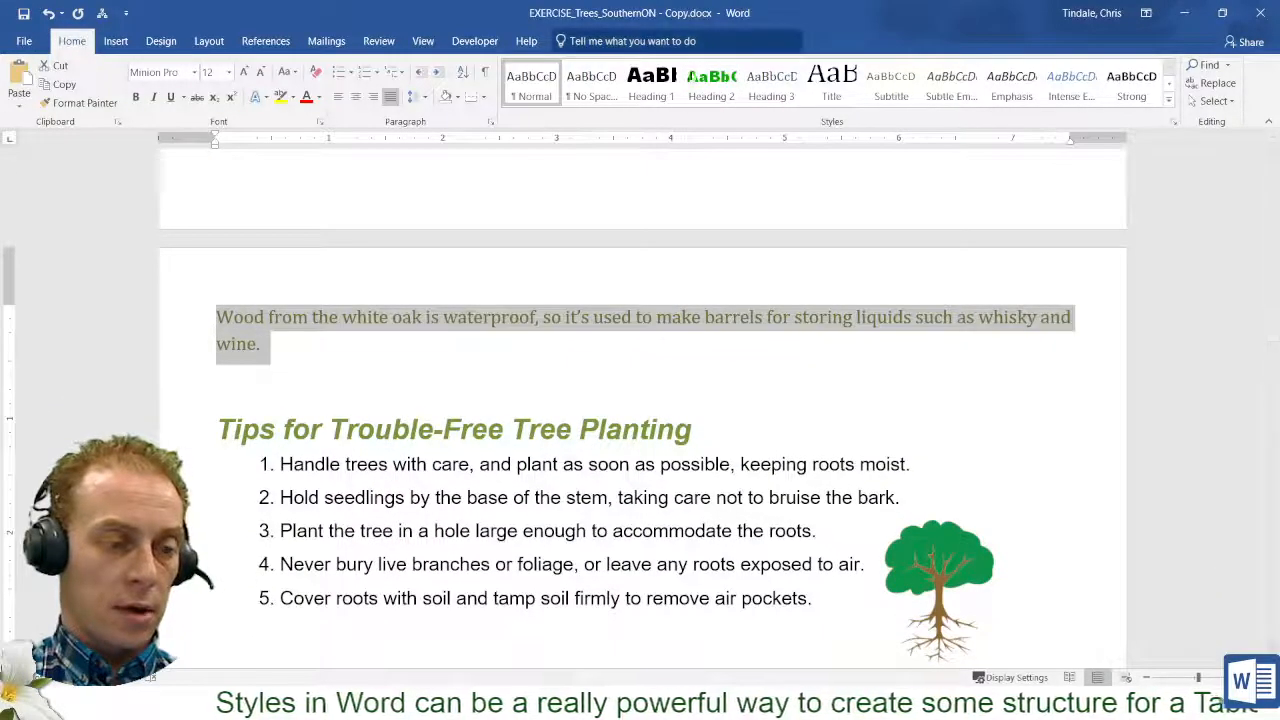
{"action": "left_click", "coordinate": [542, 91]}
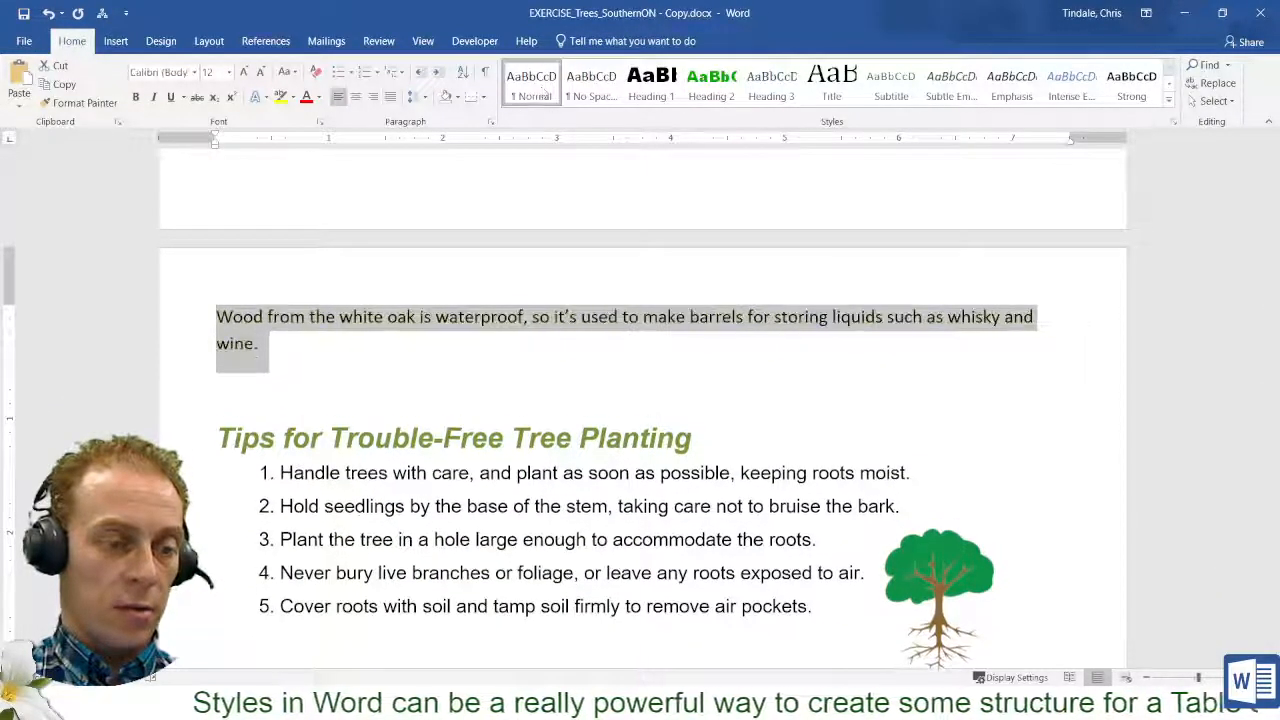
Delete the empty line above "Tips for Trouble-Free Tree Planting" and apply the Heading 2 style to that heading.
{"action": "left_click", "coordinate": [428, 374]}
{"action": "key", "text": "Delete"}
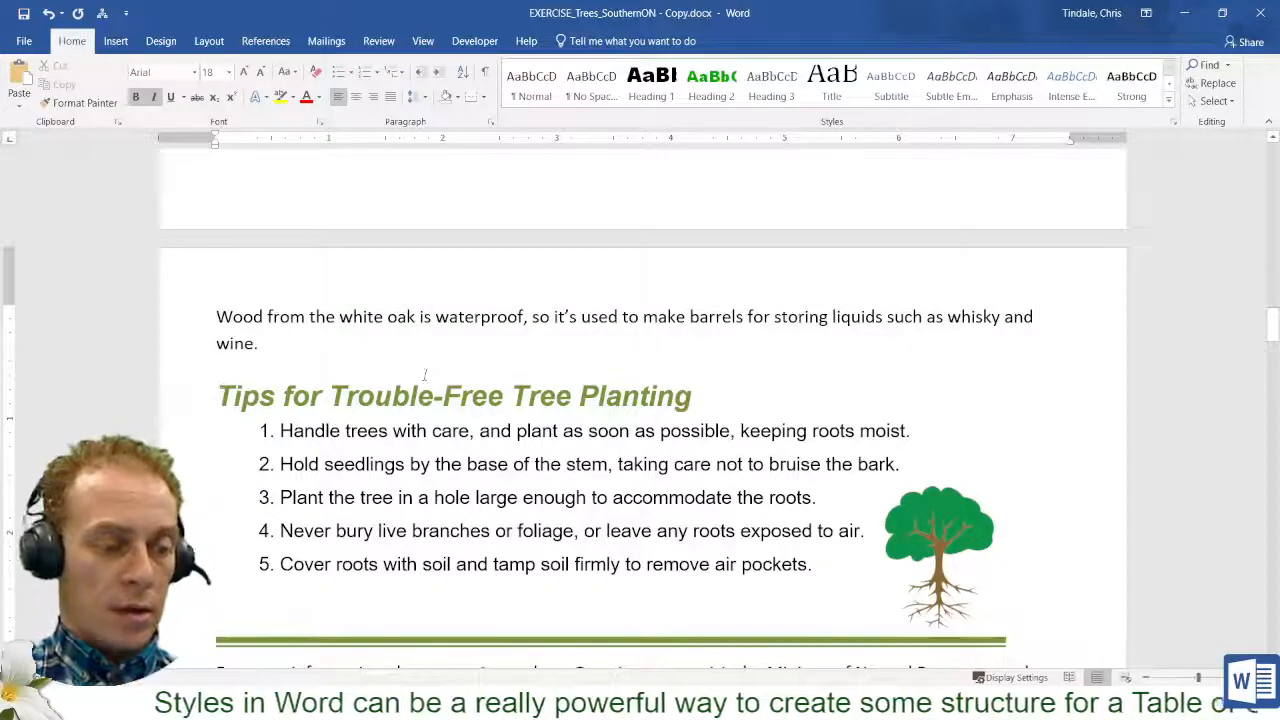
{"action": "left_click_drag", "start_coordinate": [229, 397], "coordinate": [688, 400]}
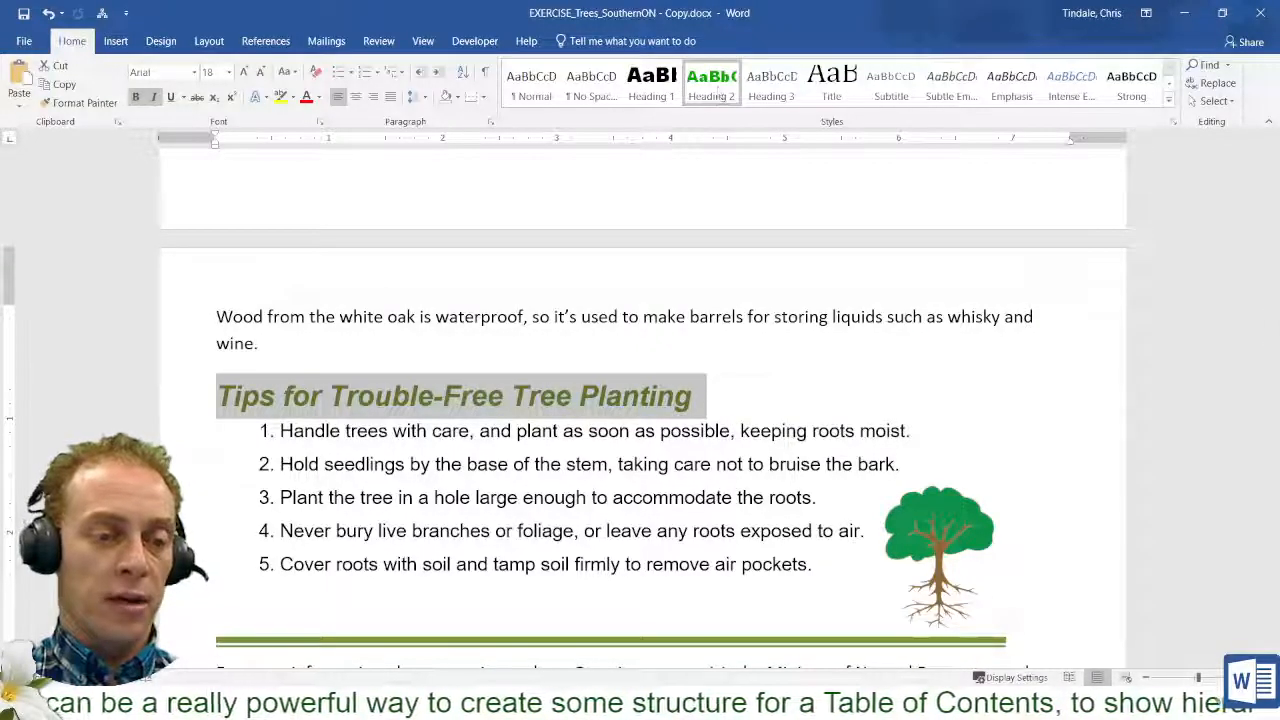
{"action": "left_click", "coordinate": [712, 84]}
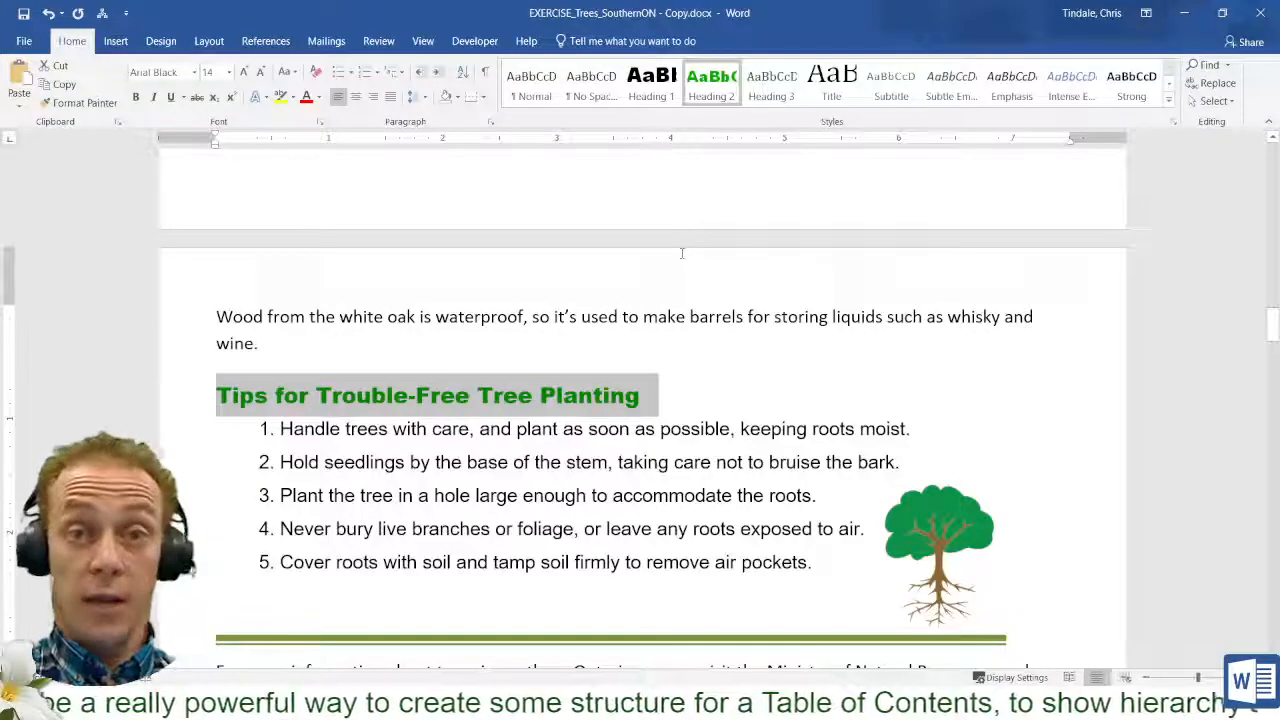
Reduce the "Tips for Trouble-Free Tree Planting" heading to 12 pt and make it italic.
{"action": "scroll", "coordinate": [597, 378], "scroll_direction": "up", "scroll_amount": 3}
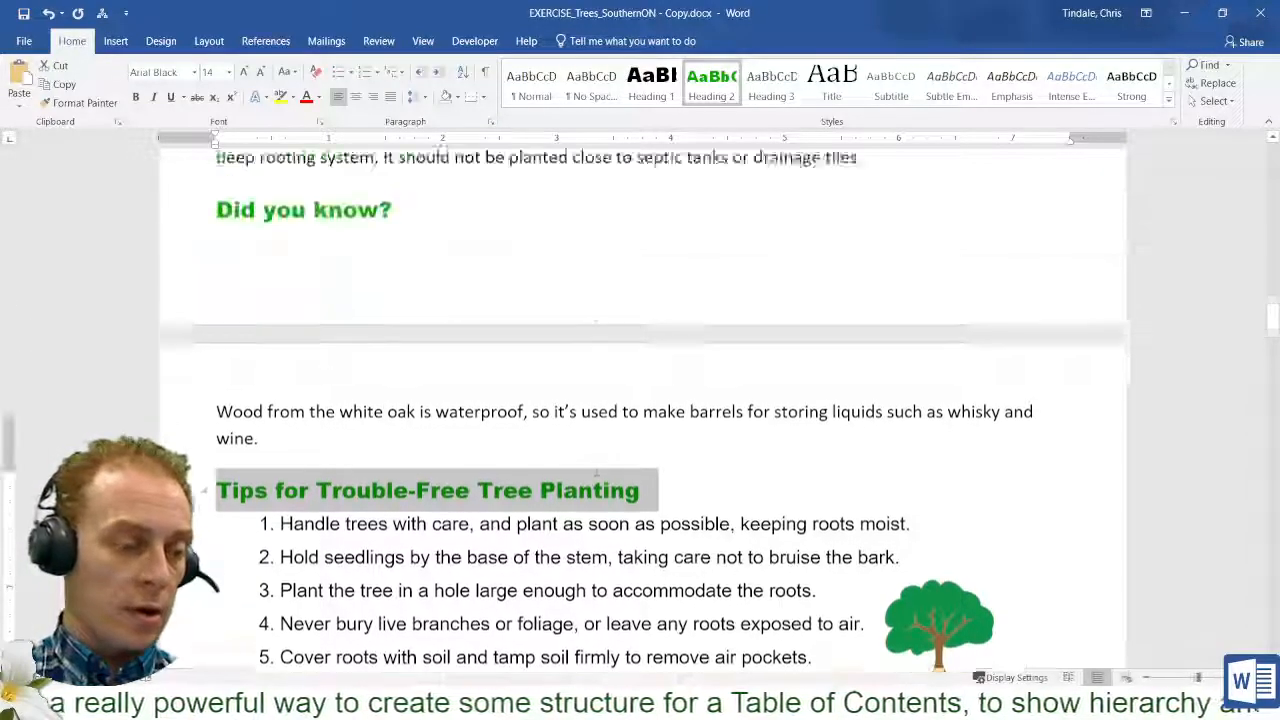
{"action": "scroll", "coordinate": [597, 378], "scroll_direction": "down", "scroll_amount": 3}
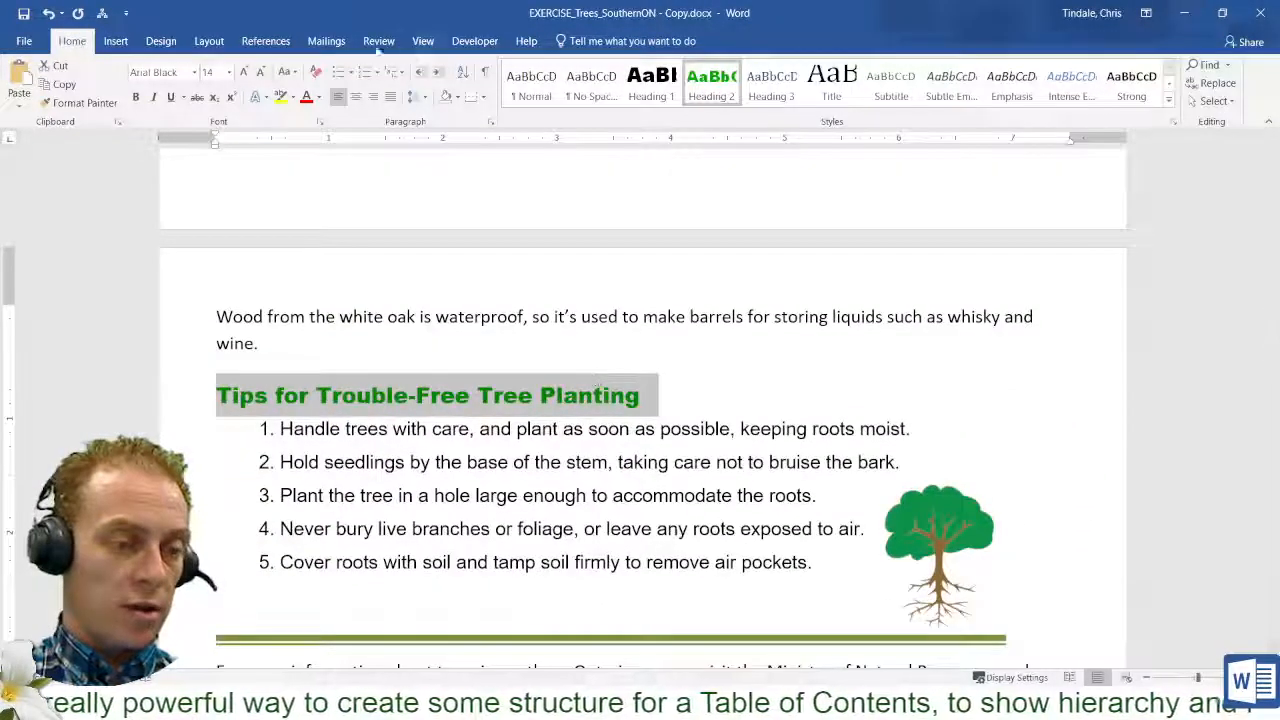
{"action": "left_click", "coordinate": [261, 73]}
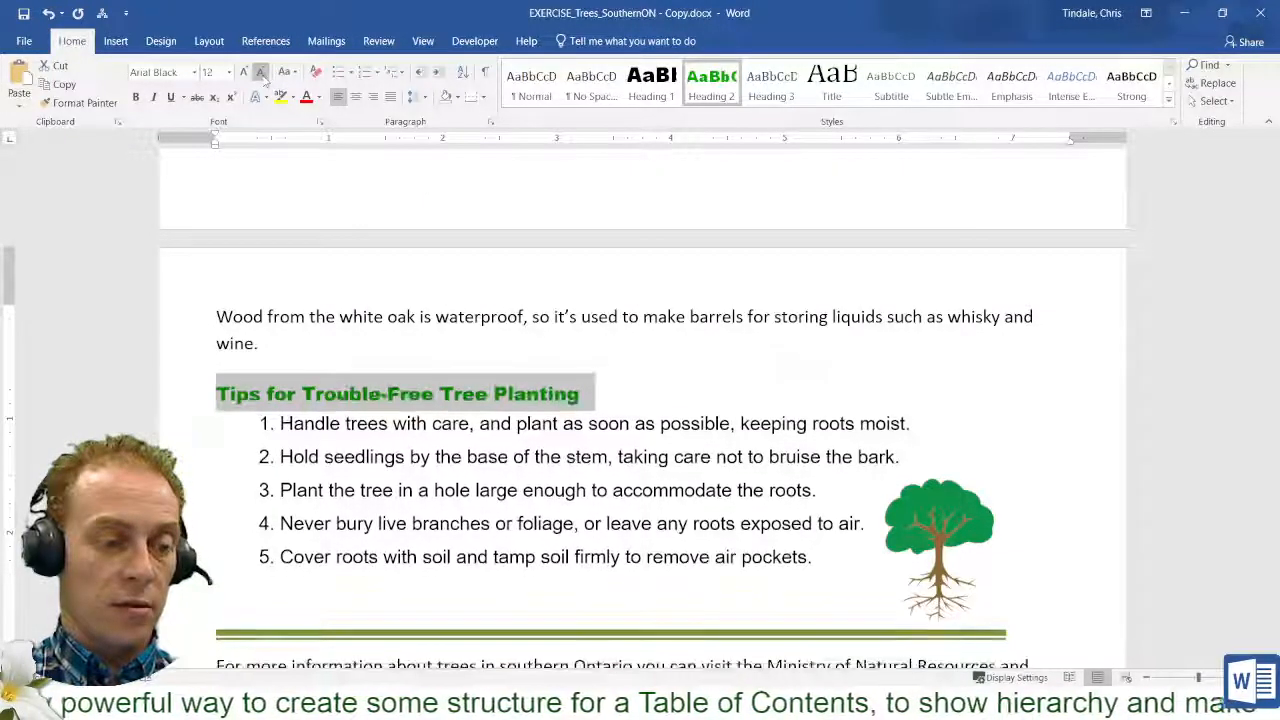
{"action": "left_click", "coordinate": [153, 97]}
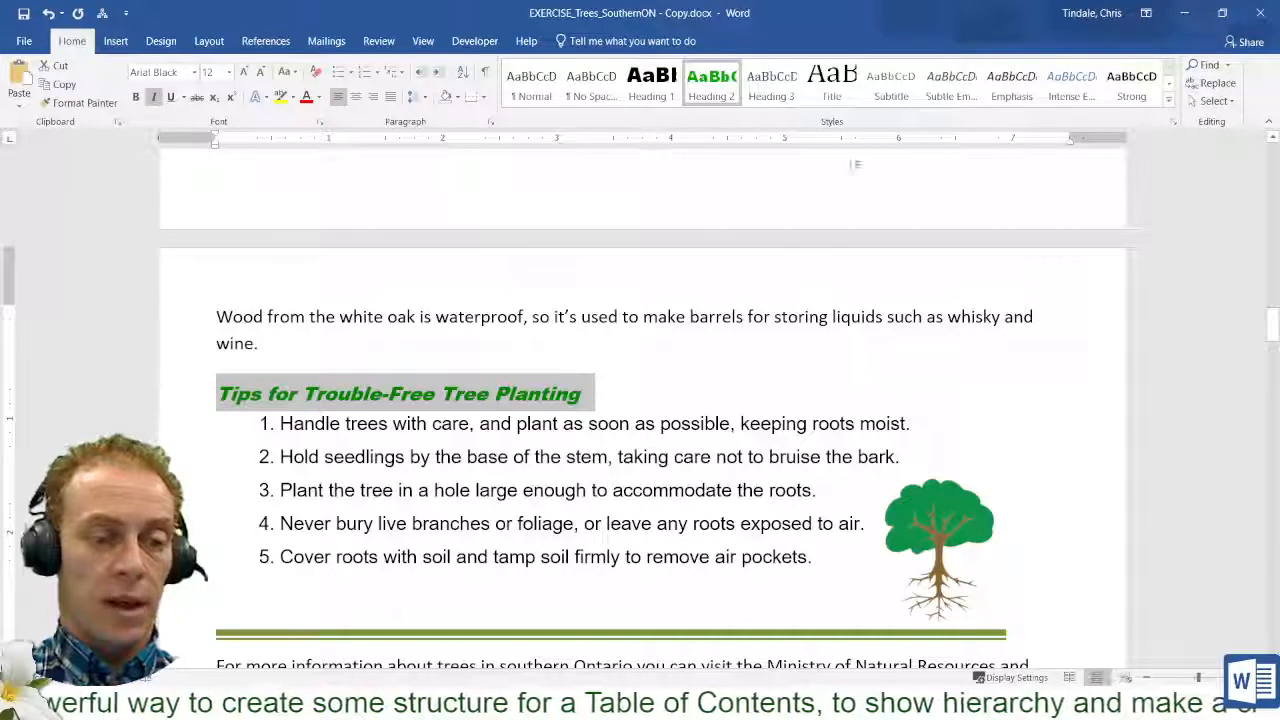
Update the Heading 3 style to match the selected "Tips for Trouble-Free Tree Planting" heading.
{"action": "right_click", "coordinate": [785, 86]}
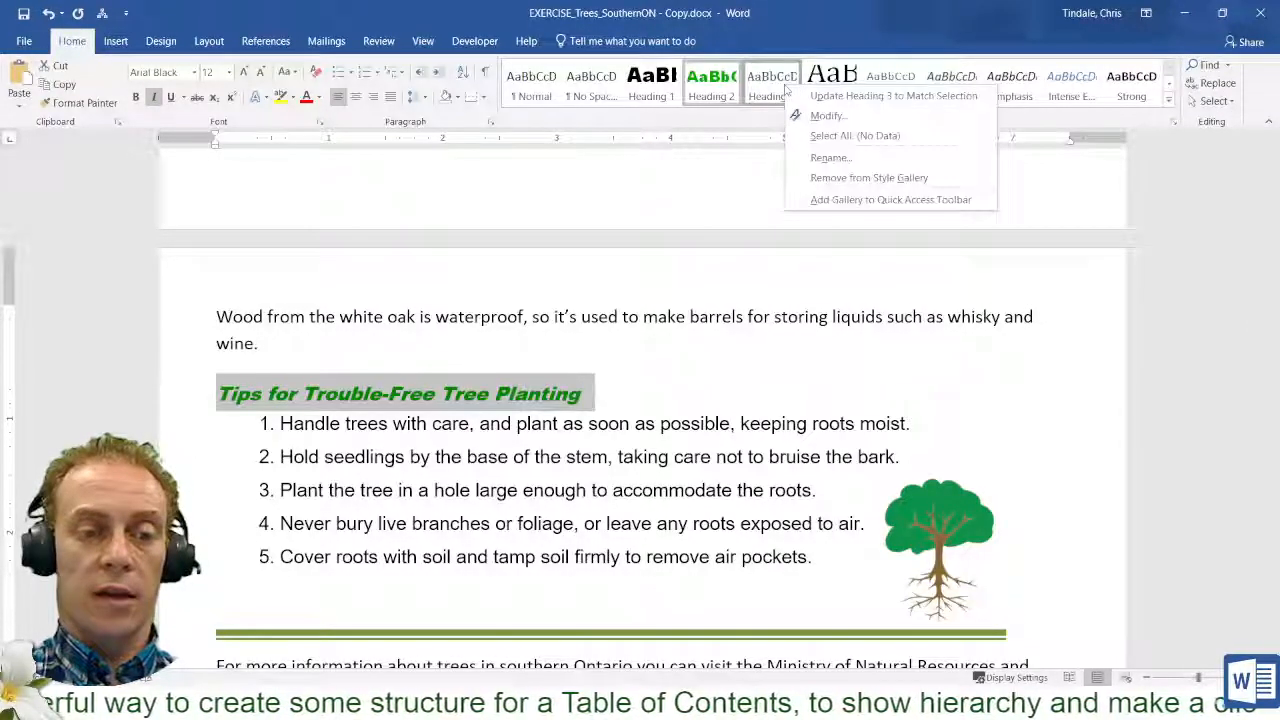
{"action": "left_click", "coordinate": [838, 98]}
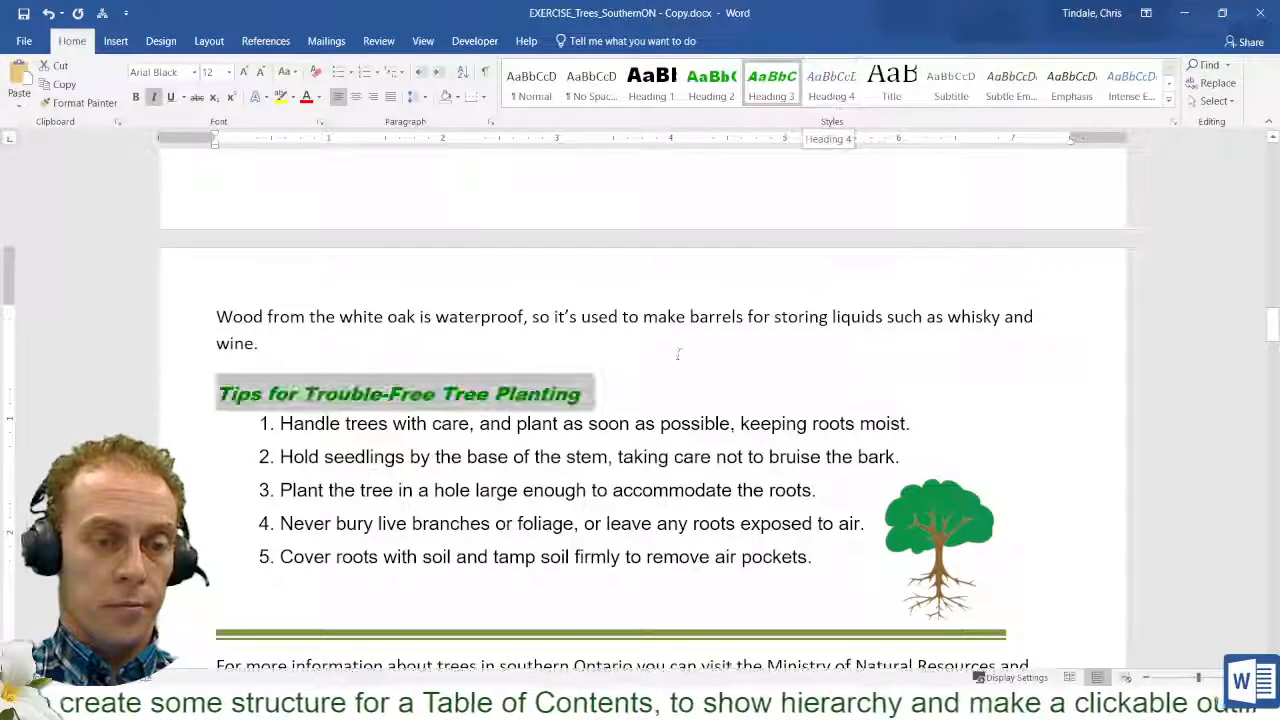
{"action": "left_click", "coordinate": [765, 362]}
Apply the Normal style to the five tree-planting tips and format them as an automatic numbered list.
{"action": "scroll", "coordinate": [765, 362], "scroll_direction": "down", "scroll_amount": 3}
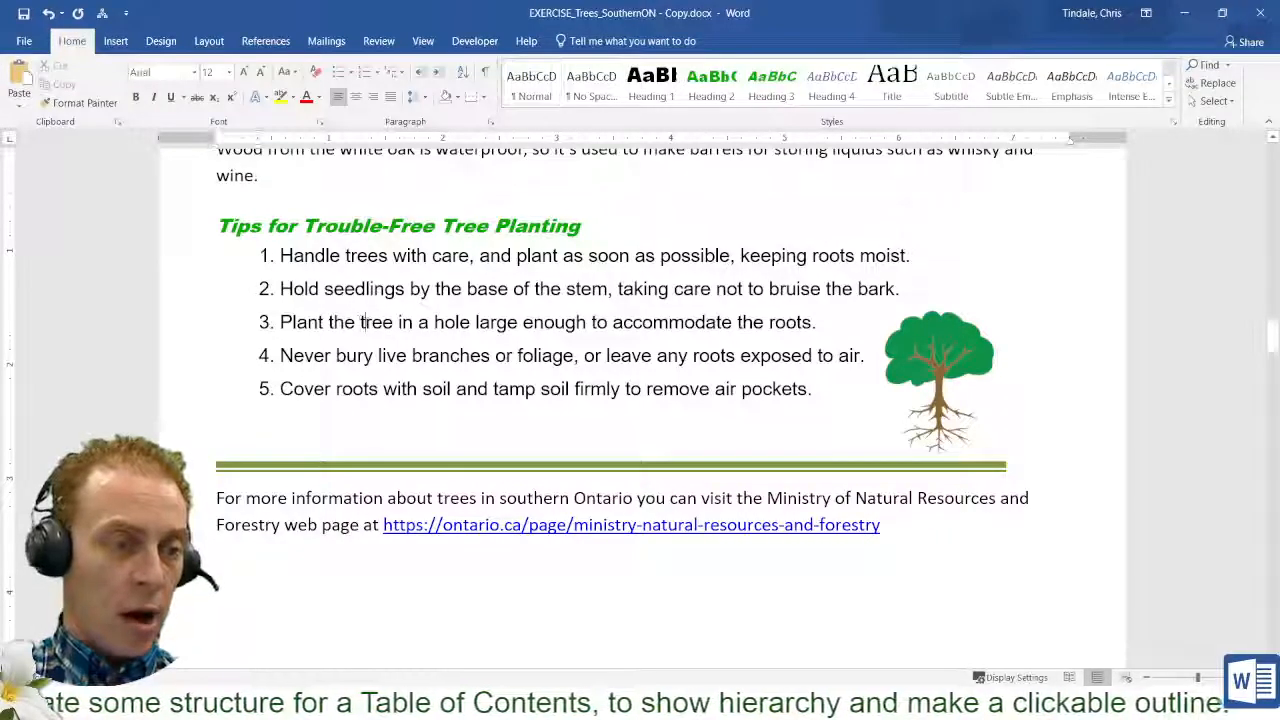
{"action": "left_click", "coordinate": [306, 255]}
{"action": "left_click_drag", "start_coordinate": [260, 256], "coordinate": [815, 392]}
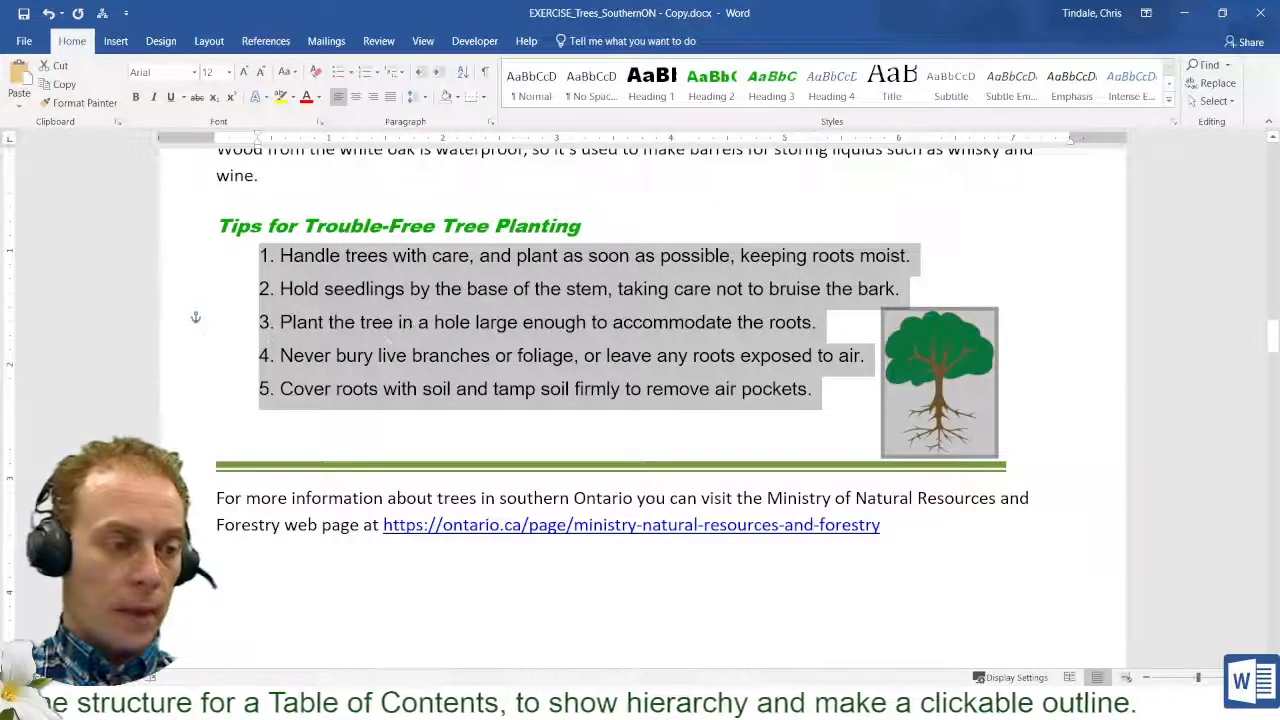
{"action": "left_click", "coordinate": [391, 342]}
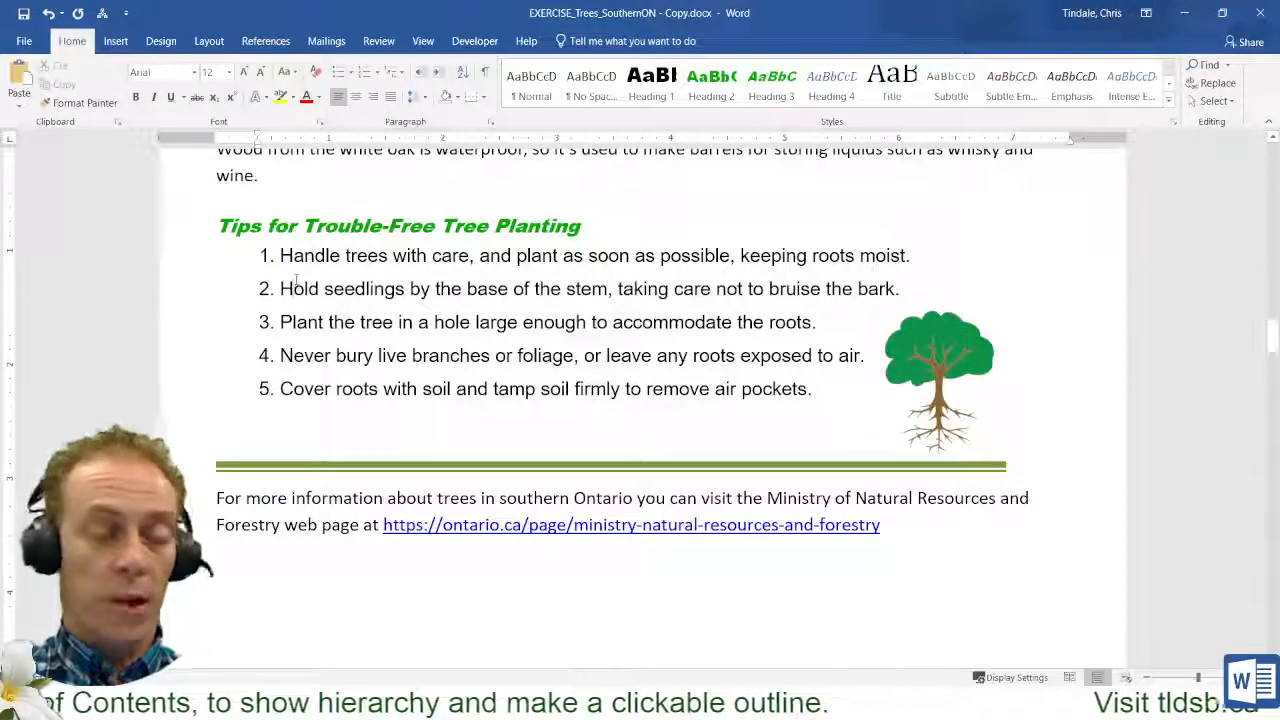
{"action": "left_click_drag", "start_coordinate": [182, 265], "coordinate": [583, 386]}
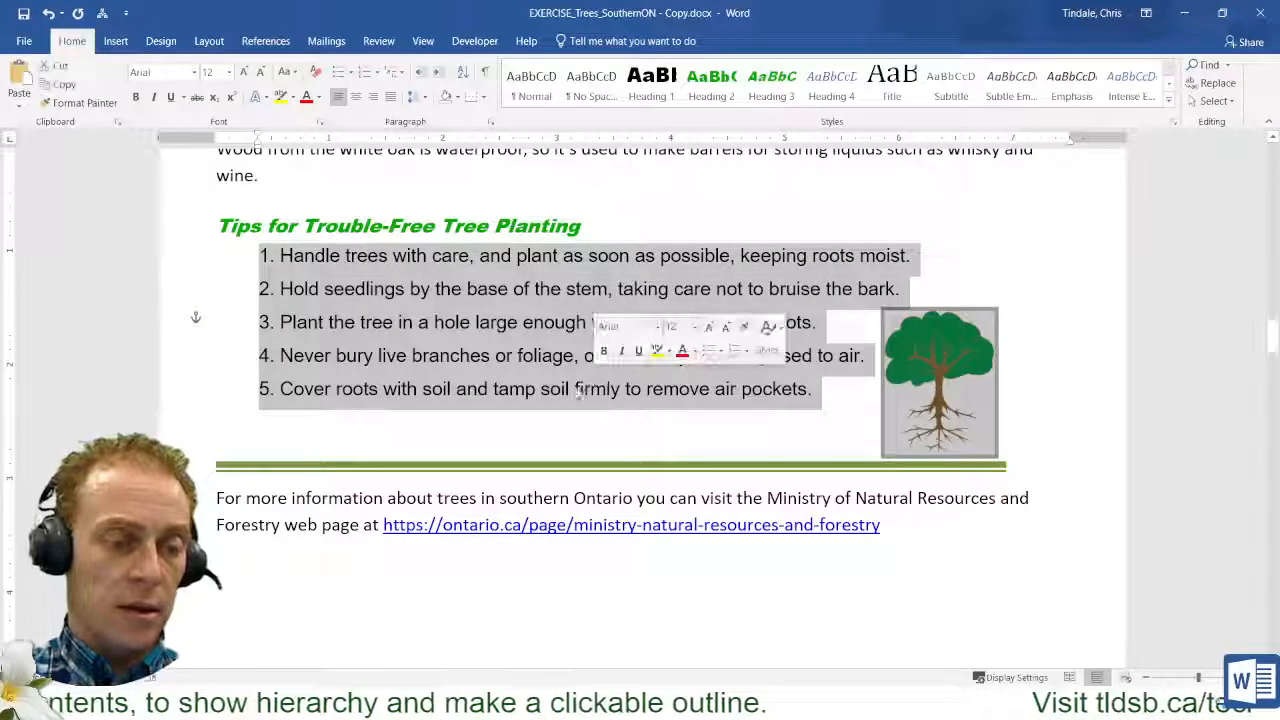
{"action": "left_click", "coordinate": [533, 86]}
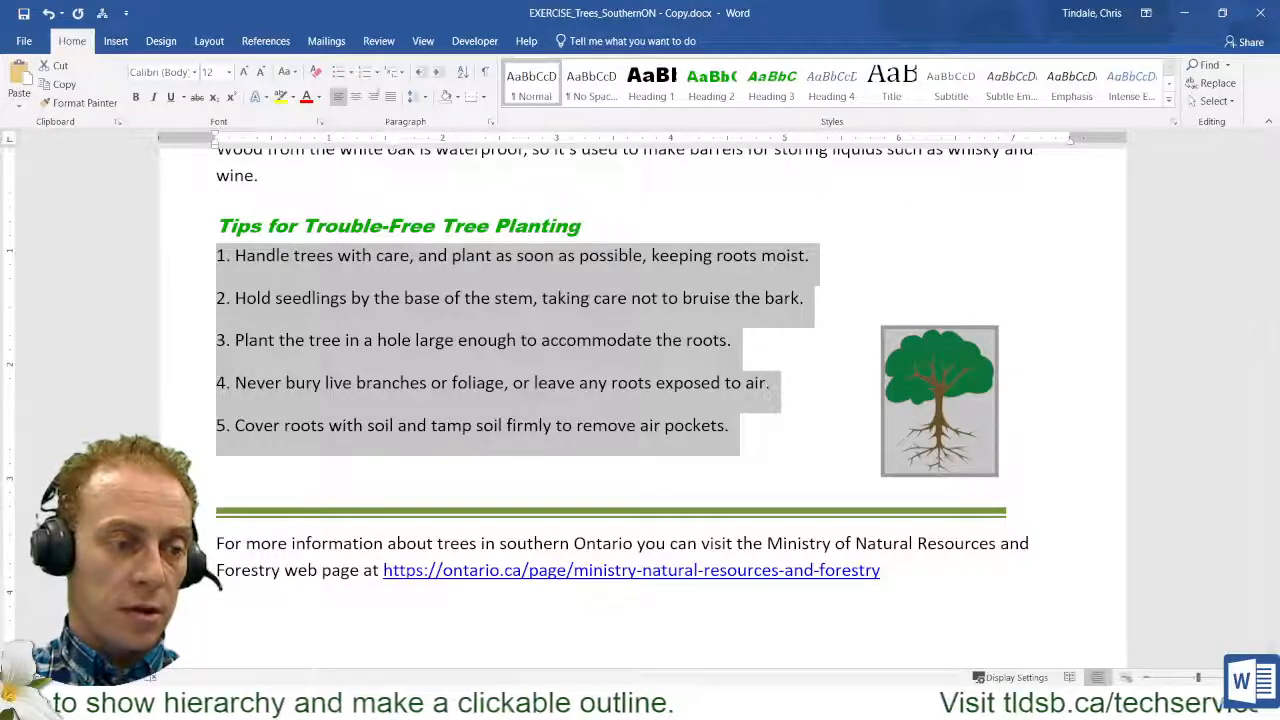
{"action": "left_click", "coordinate": [364, 74]}
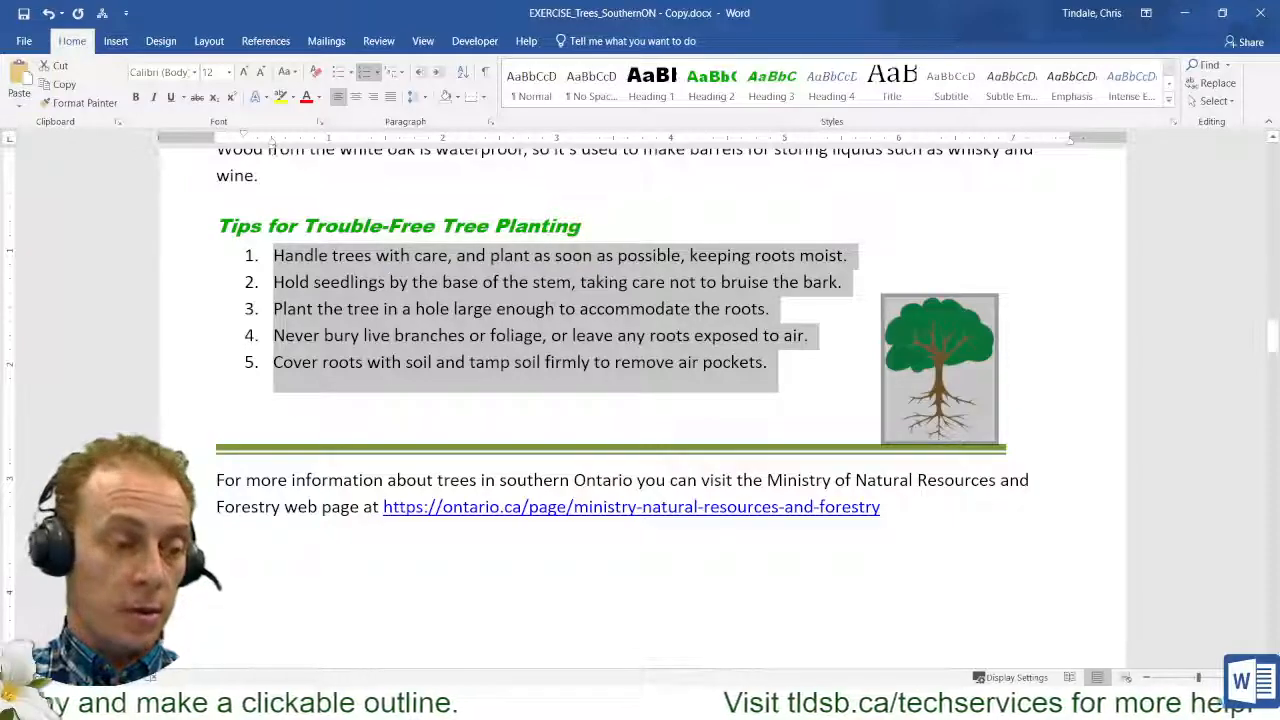
{"action": "mouse_move", "coordinate": [268, 140]}
{"action": "left_mouse_down"}
{"action": "mouse_move", "coordinate": [337, 138]}
{"action": "mouse_move", "coordinate": [272, 142]}
{"action": "left_mouse_up"}
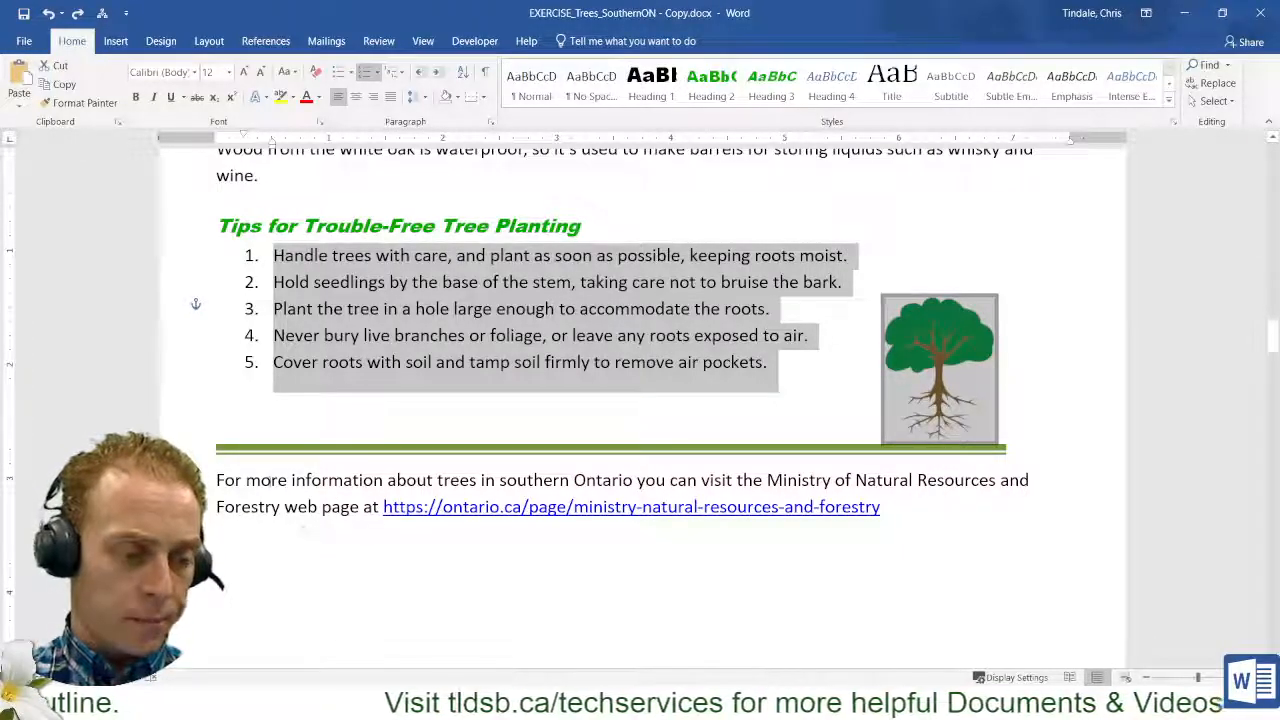
{"action": "left_click", "coordinate": [270, 480]}
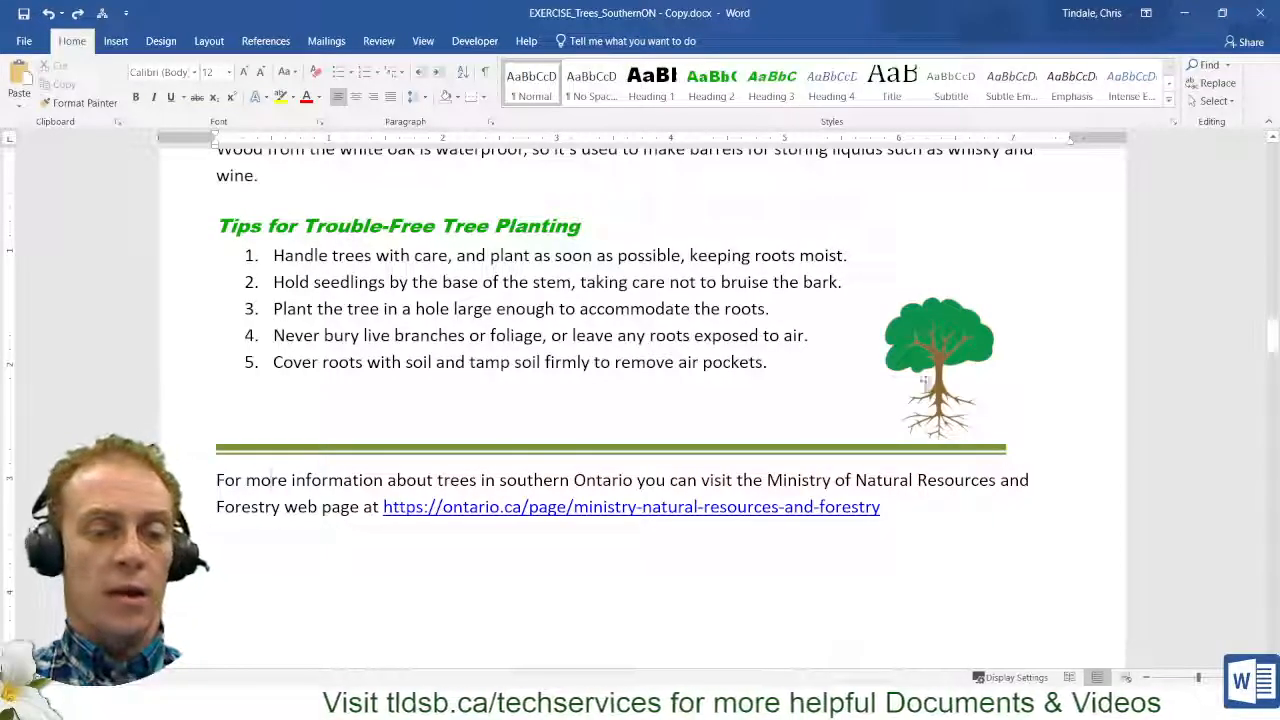
Examine the document's heading structure in Outline view and return to the page layout.
{"action": "scroll", "coordinate": [343, 526], "scroll_direction": "up", "scroll_amount": 12}
{"action": "scroll", "coordinate": [217, 585], "scroll_direction": "up", "scroll_amount": 15}
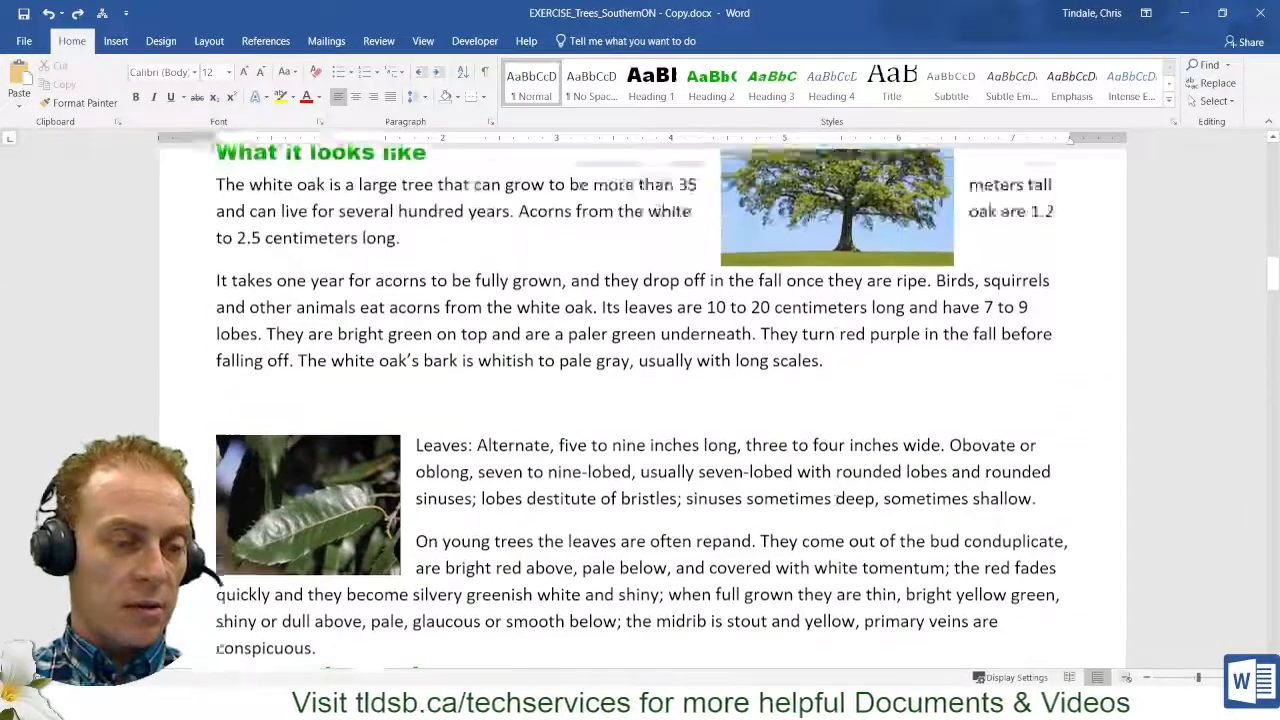
{"action": "scroll", "coordinate": [217, 585], "scroll_direction": "up", "scroll_amount": 6}
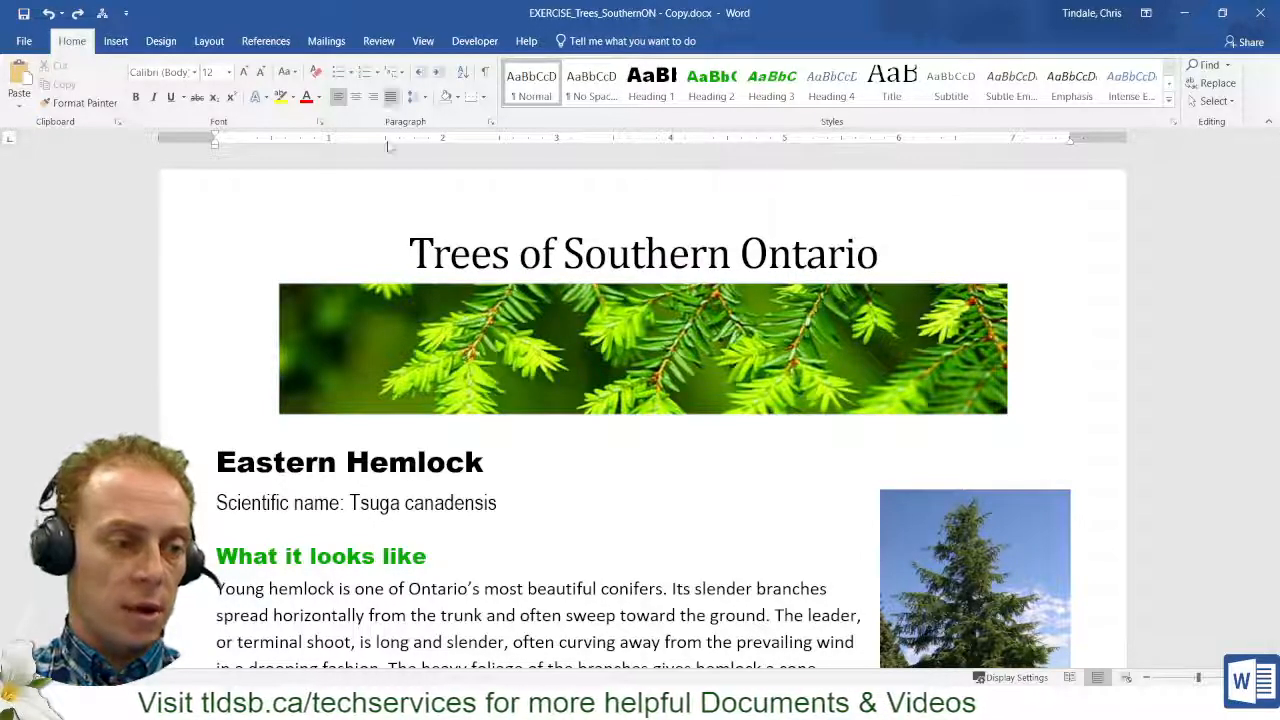
{"action": "left_click", "coordinate": [424, 45]}
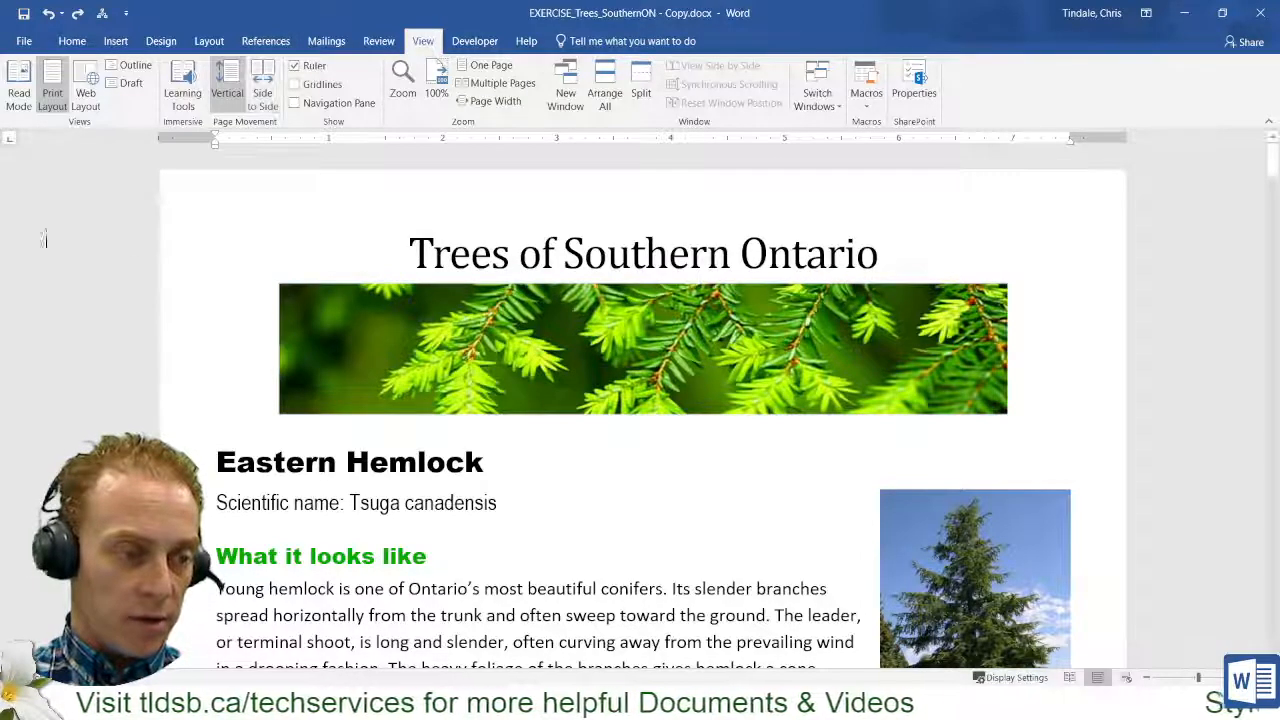
{"action": "left_click", "coordinate": [130, 65]}
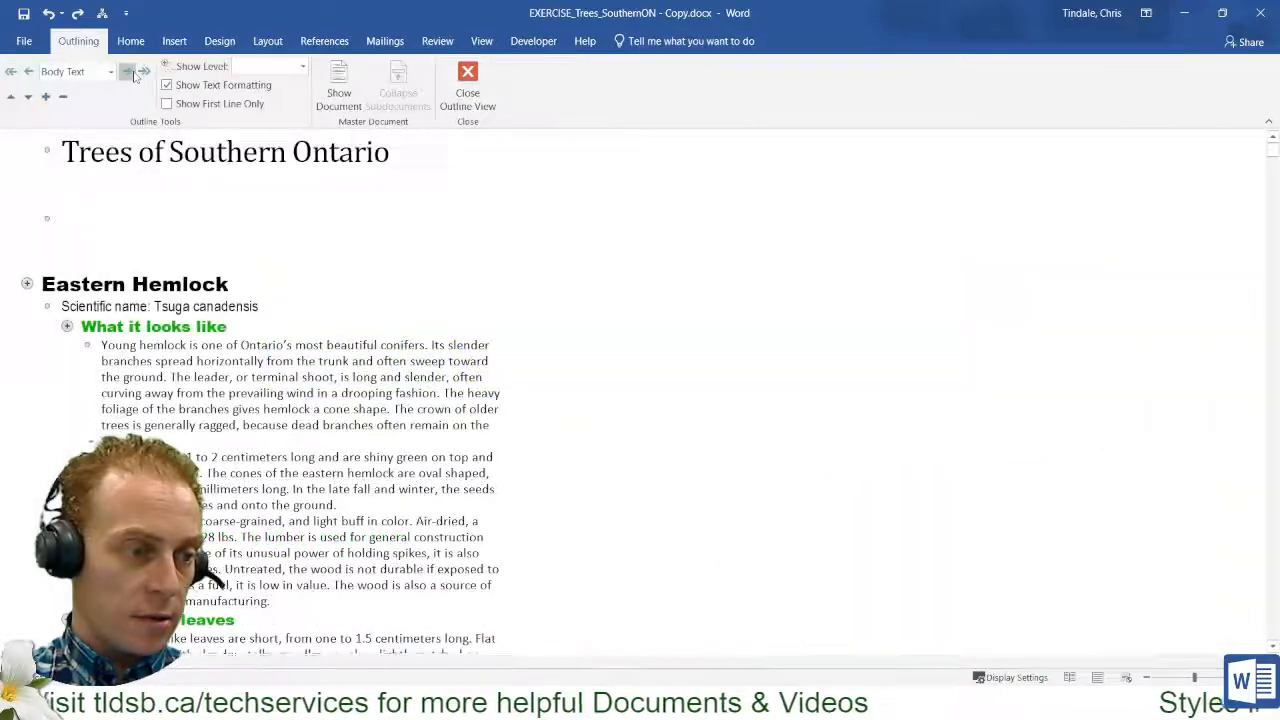
{"action": "left_click", "coordinate": [467, 80]}
Show the Navigation pane and jump through the Eastern Hemlock, Sawtooth Oak, "Did you know?" and "Tips for Trouble-Free Tree Planting" headings.
{"action": "left_click", "coordinate": [425, 45]}
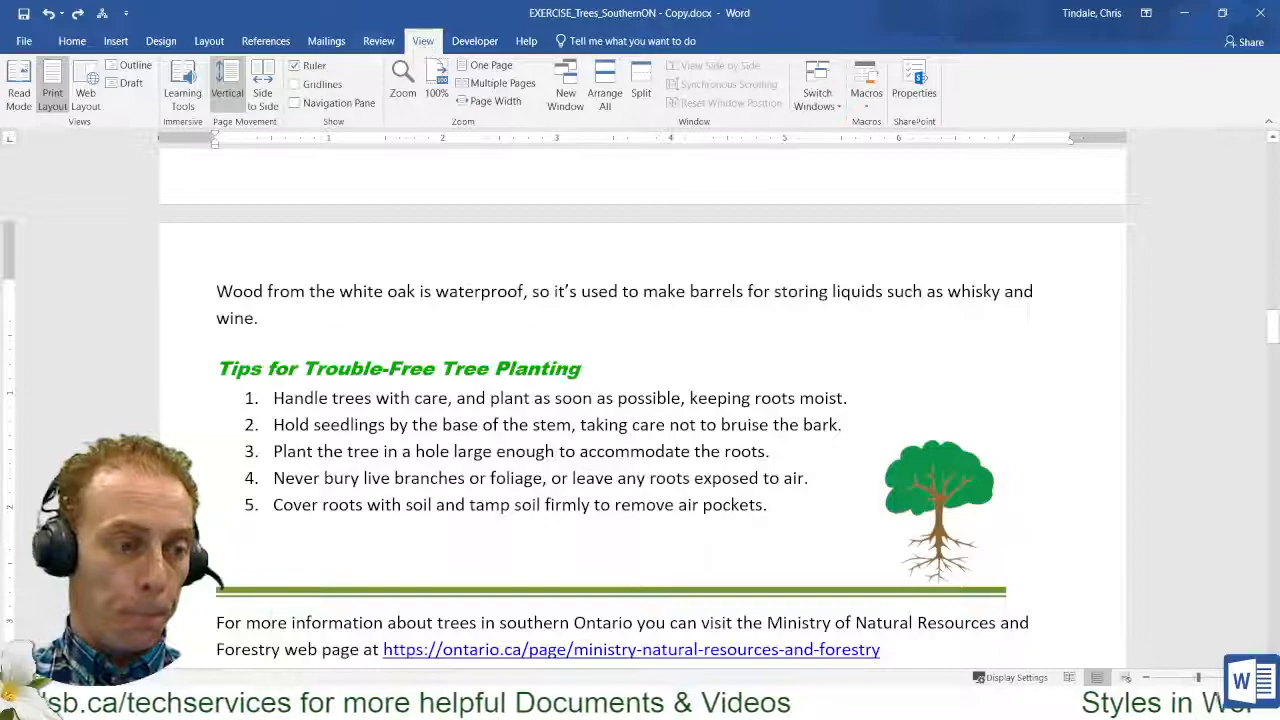
{"action": "left_click", "coordinate": [312, 104]}
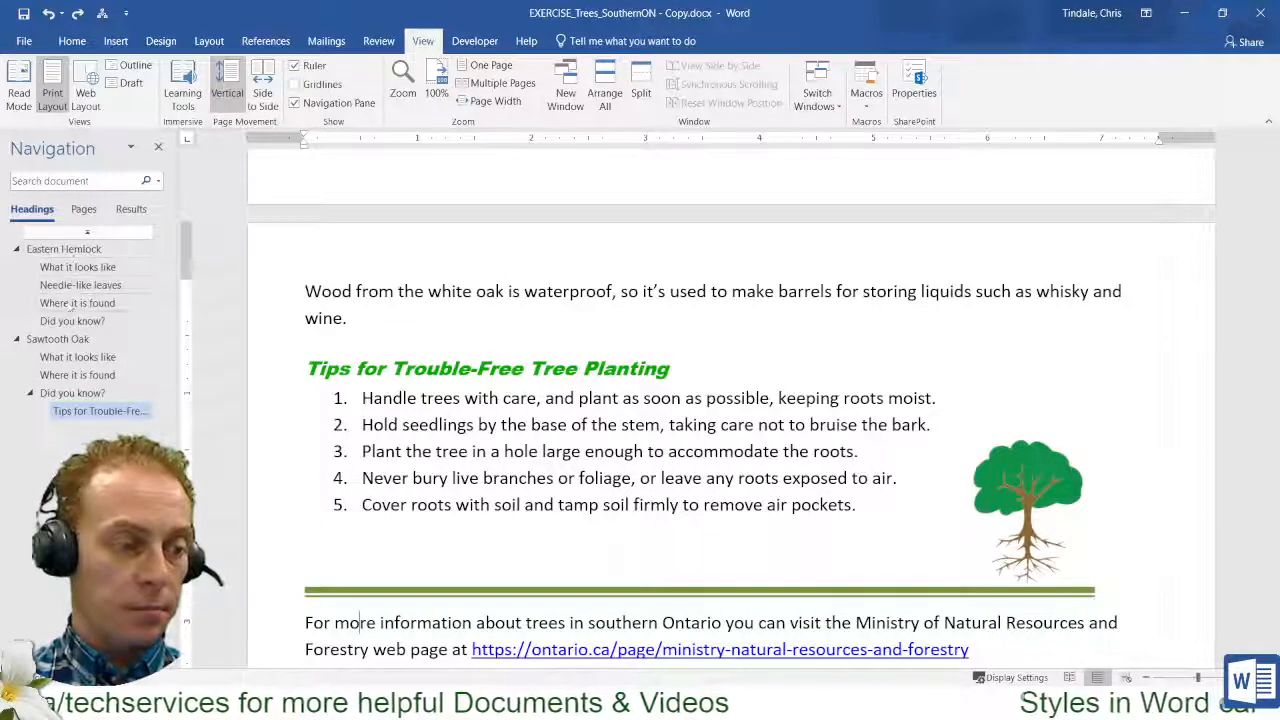
{"action": "left_click", "coordinate": [55, 250]}
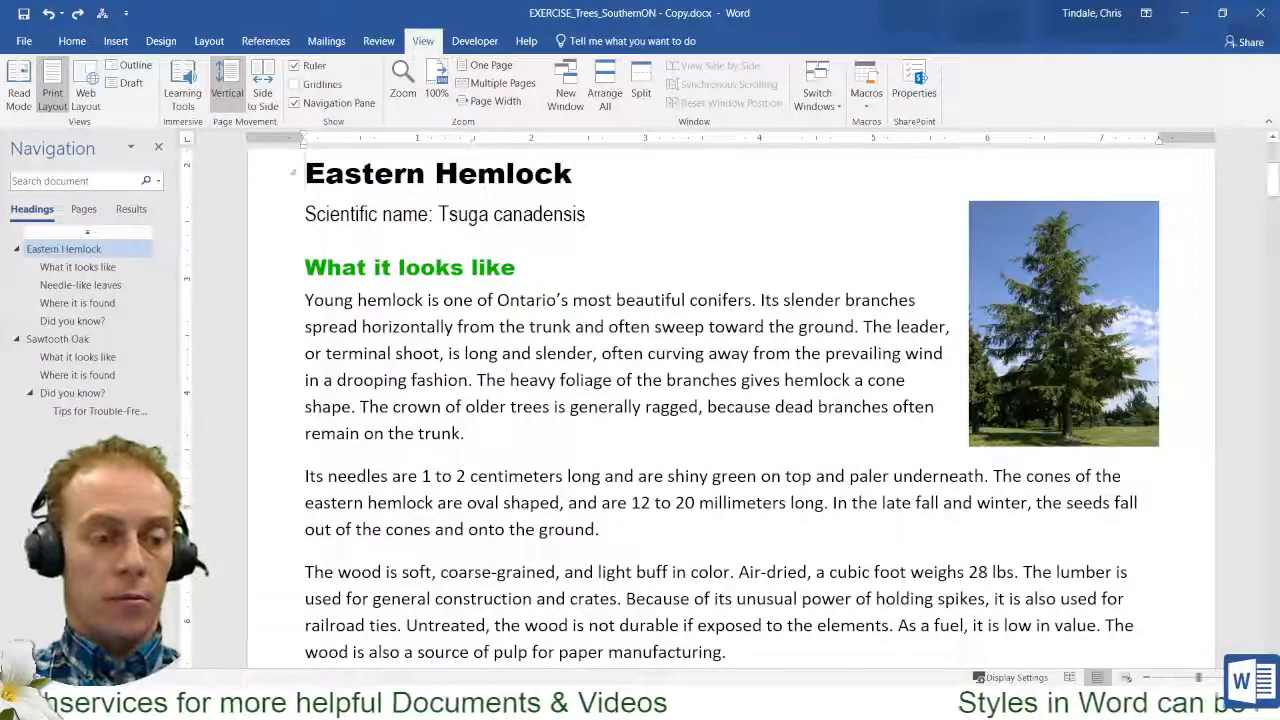
{"action": "scroll", "coordinate": [568, 190], "scroll_direction": "up", "scroll_amount": 3}
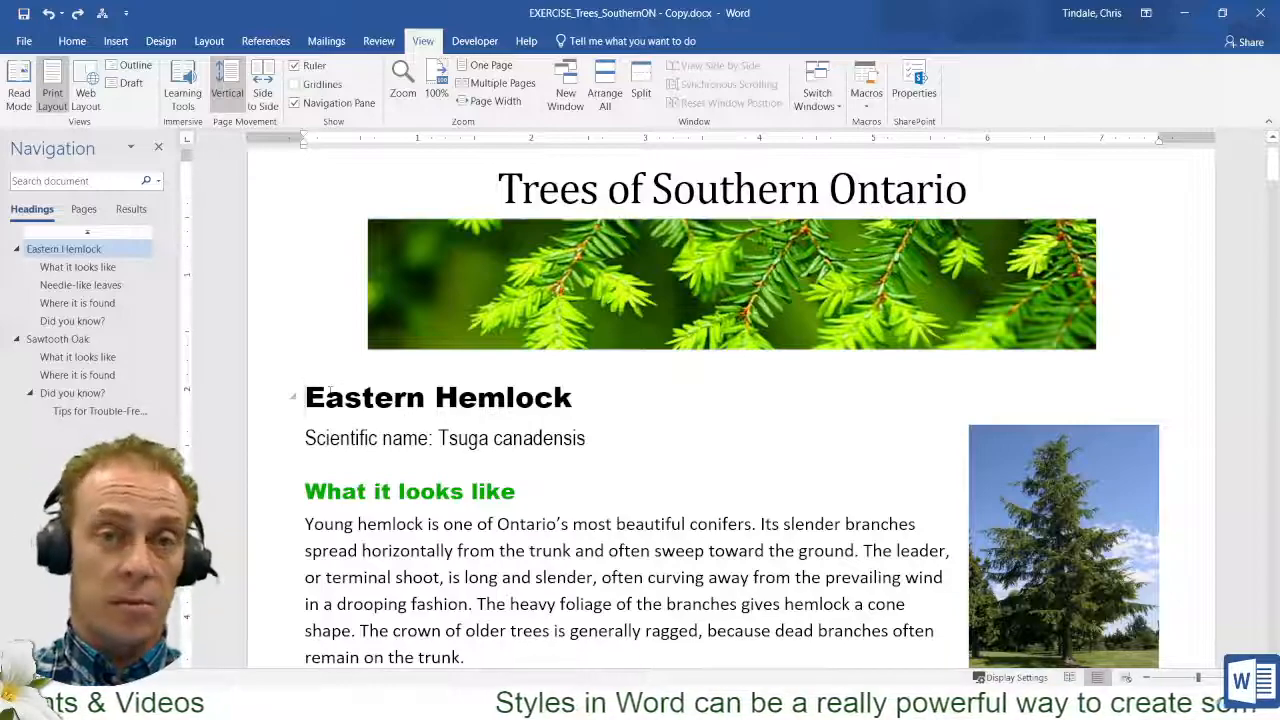
{"action": "left_click", "coordinate": [68, 343]}
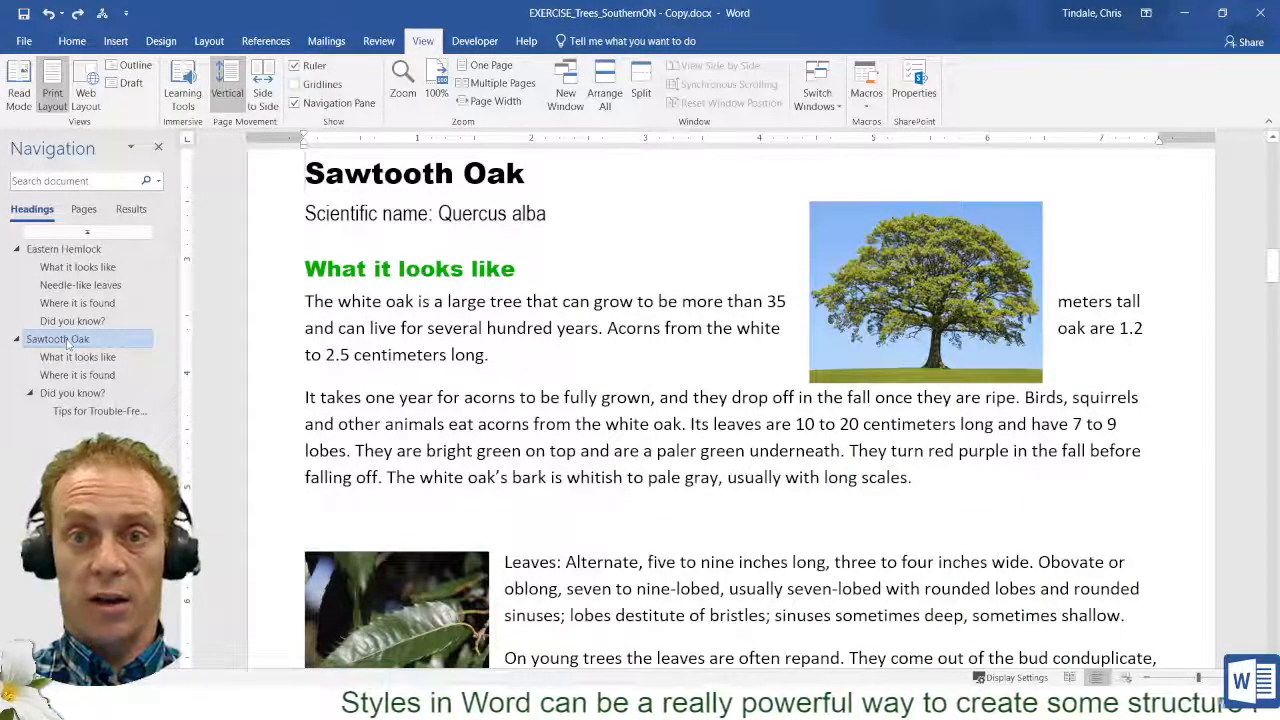
{"action": "left_click", "coordinate": [58, 394]}
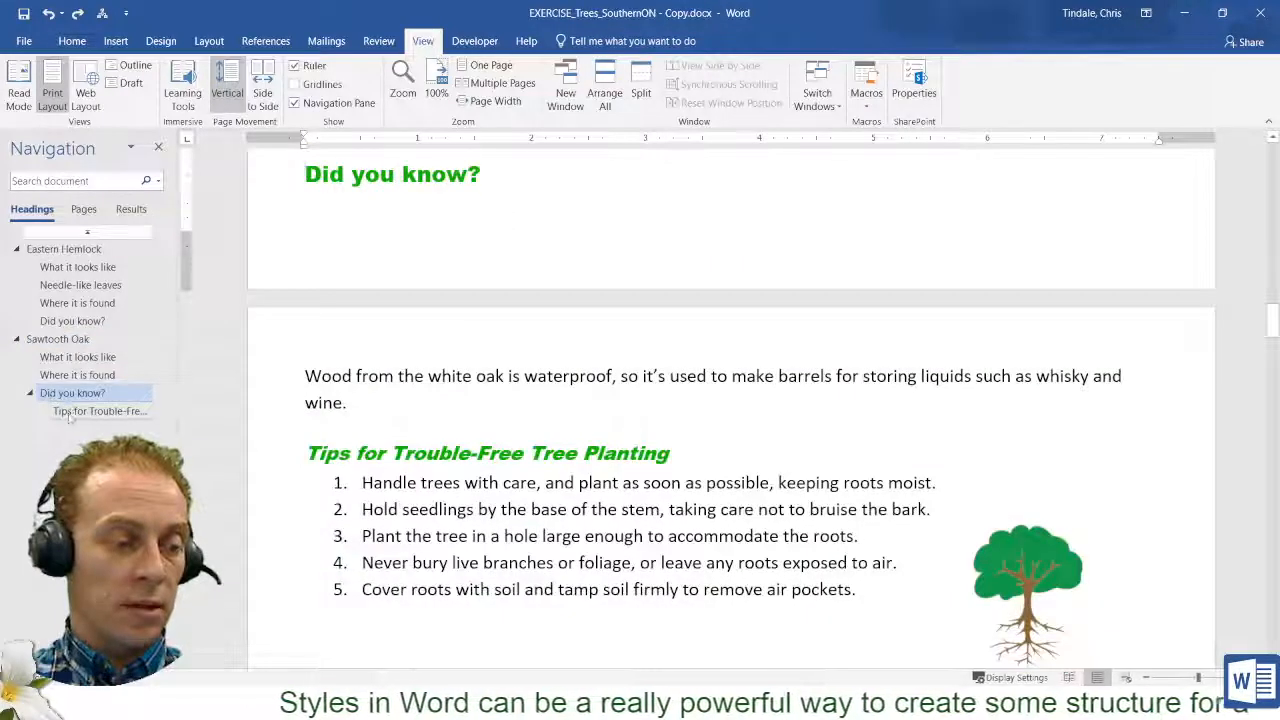
{"action": "left_click", "coordinate": [69, 416]}
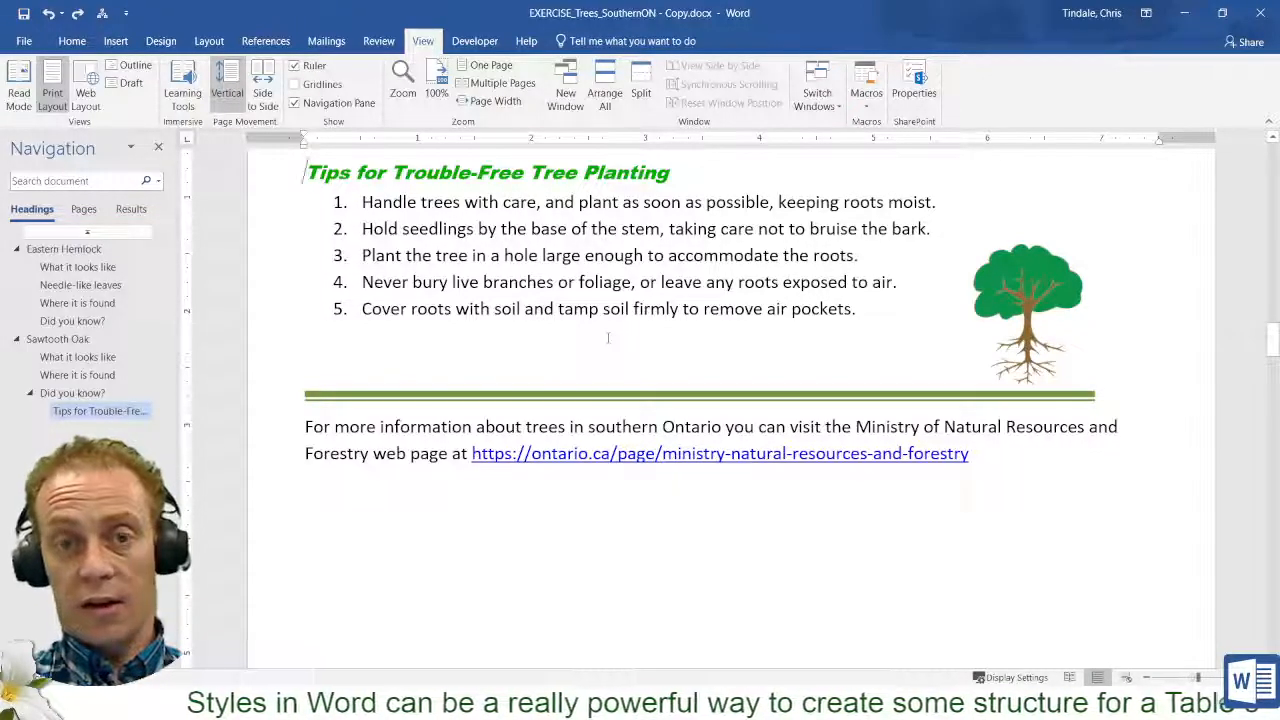
{"action": "scroll", "coordinate": [607, 338], "scroll_direction": "up", "scroll_amount": 5}
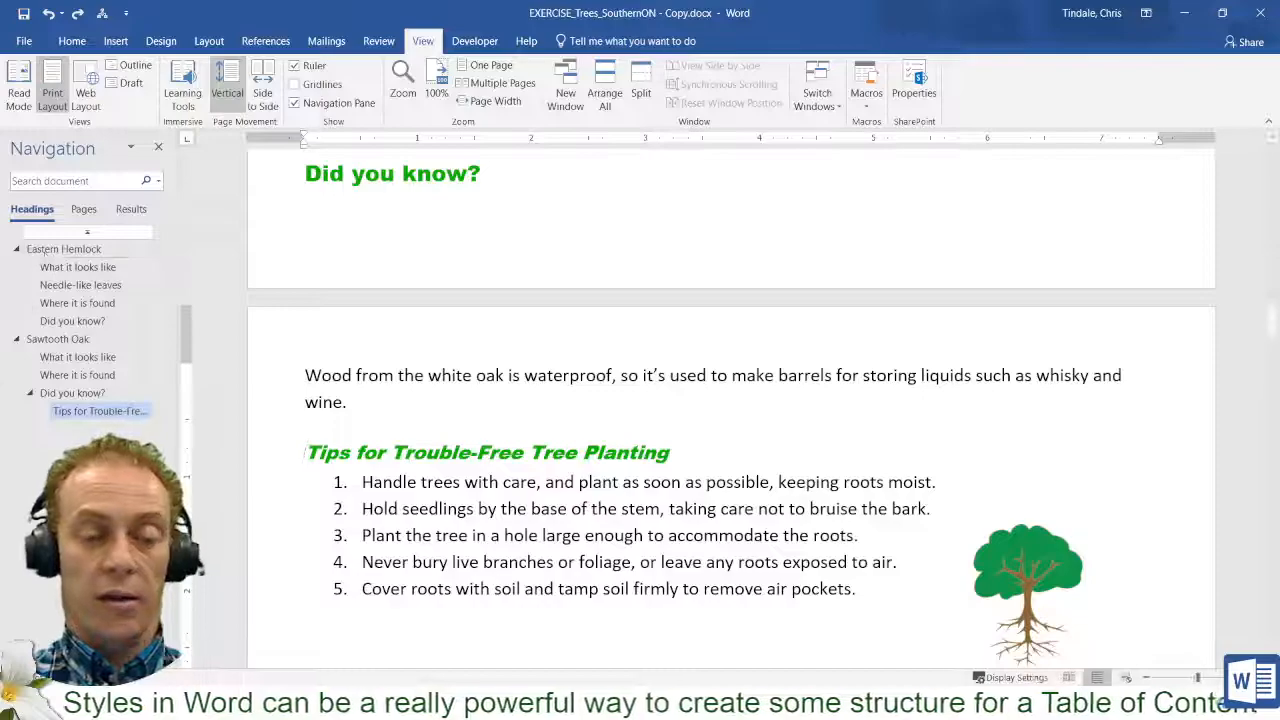
Try the Heading 1 style on the "Eastern Hemlock" line in the unformatted copy of the text, and return it to Normal.
{"action": "left_click_drag", "start_coordinate": [1272, 326], "coordinate": [1274, 426]}
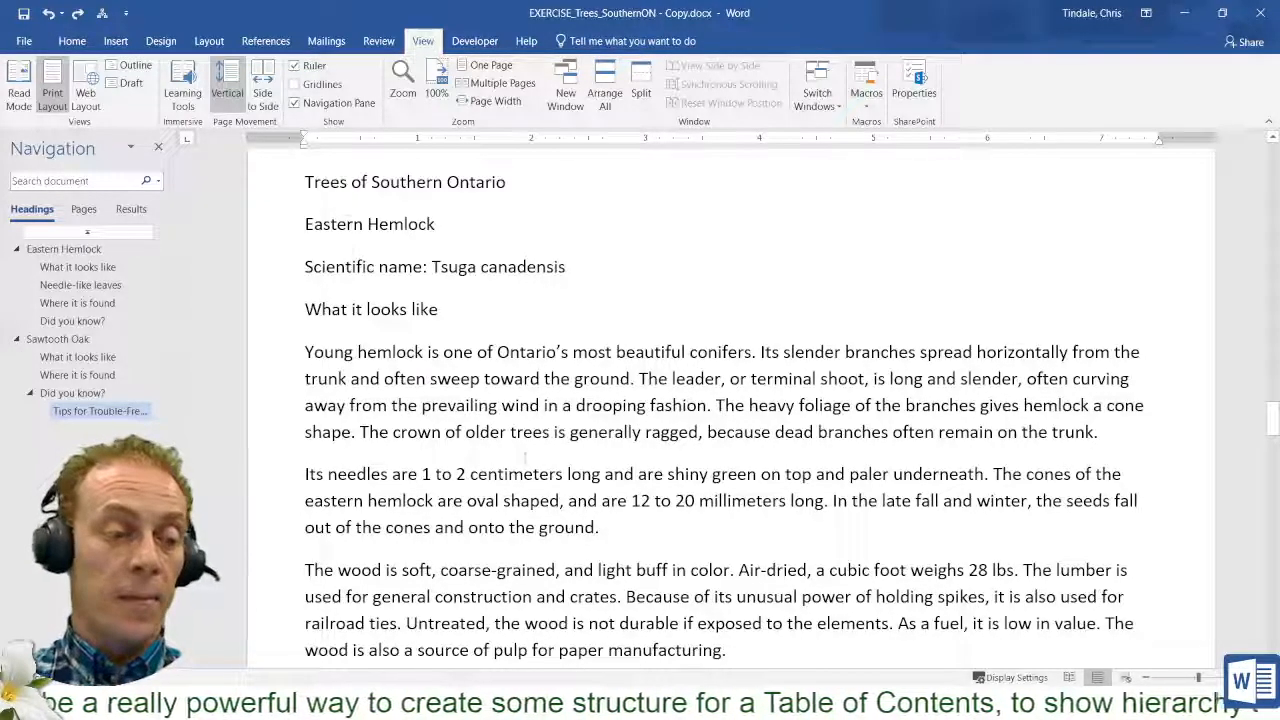
{"action": "left_click_drag", "start_coordinate": [345, 267], "coordinate": [381, 309]}
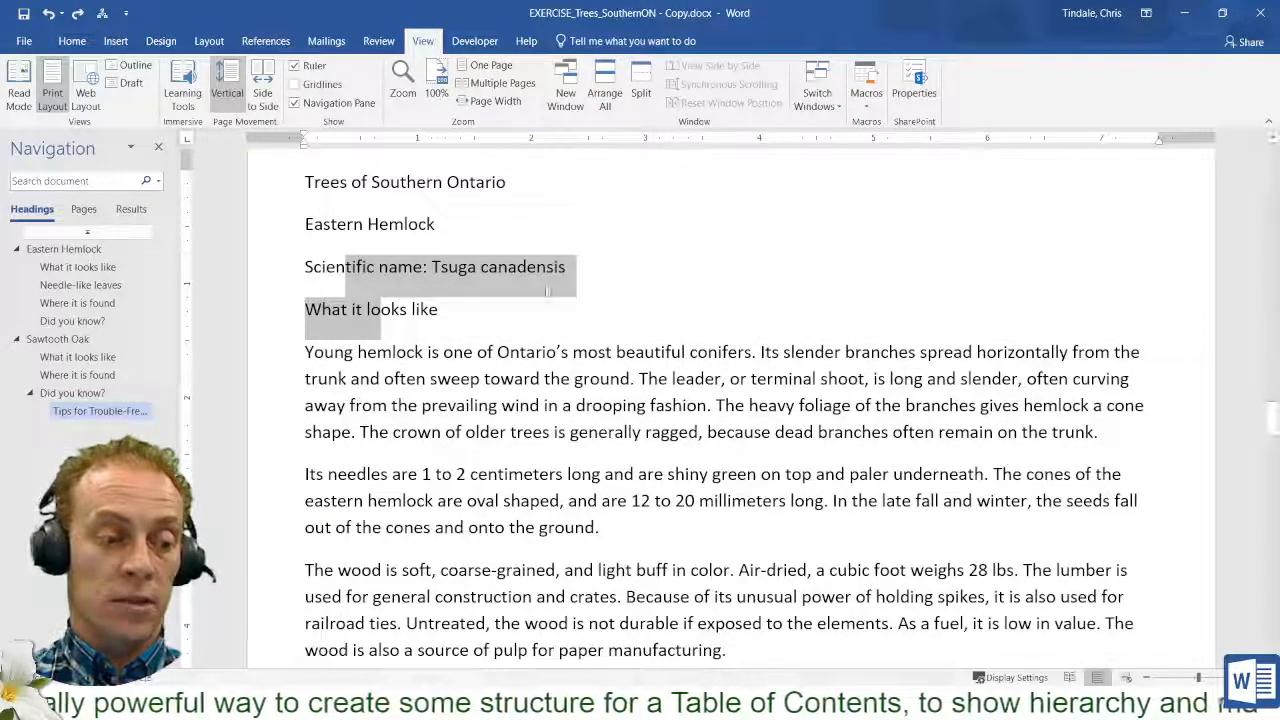
{"action": "left_click", "coordinate": [570, 352]}
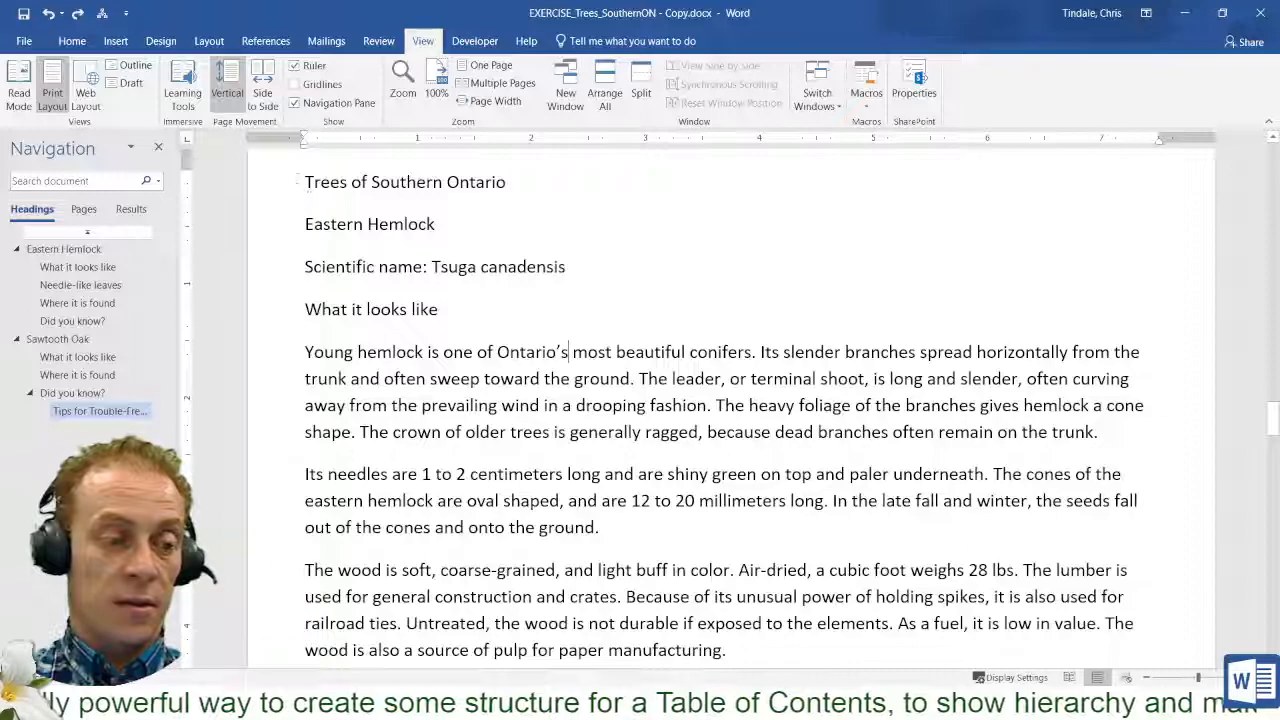
{"action": "left_click", "coordinate": [275, 227]}
{"action": "left_click", "coordinate": [78, 42]}
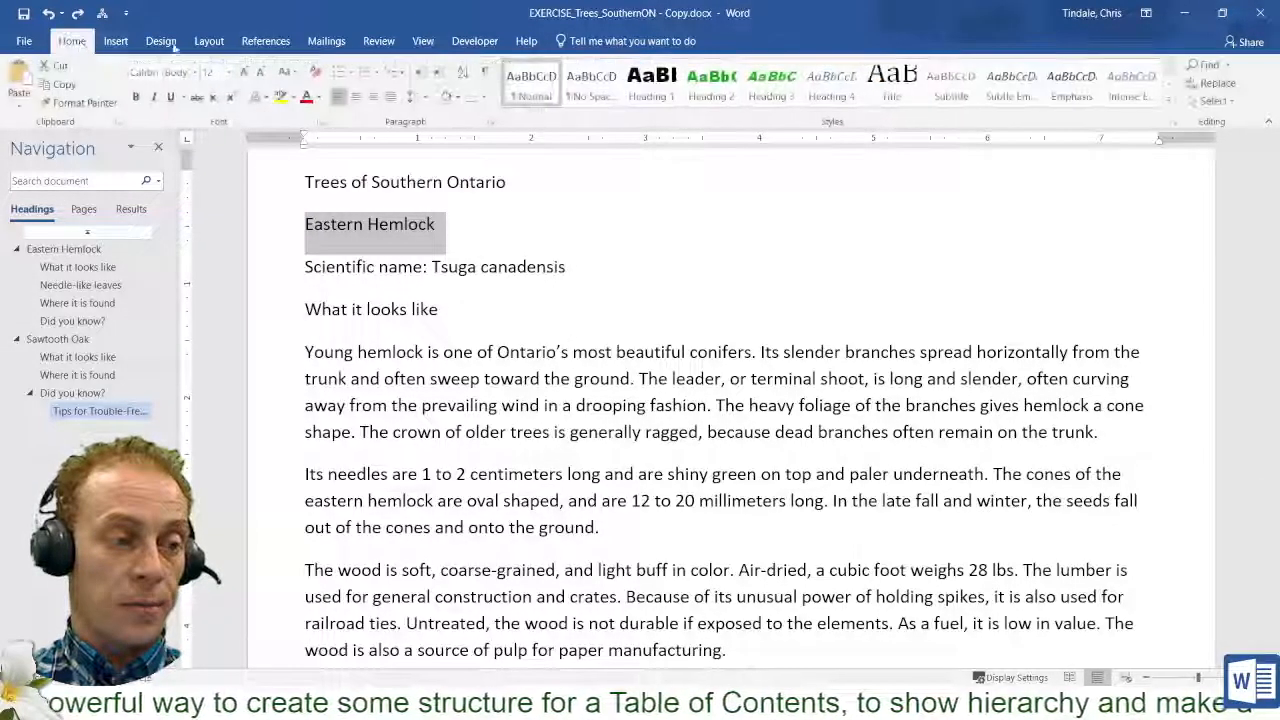
{"action": "left_click", "coordinate": [652, 84]}
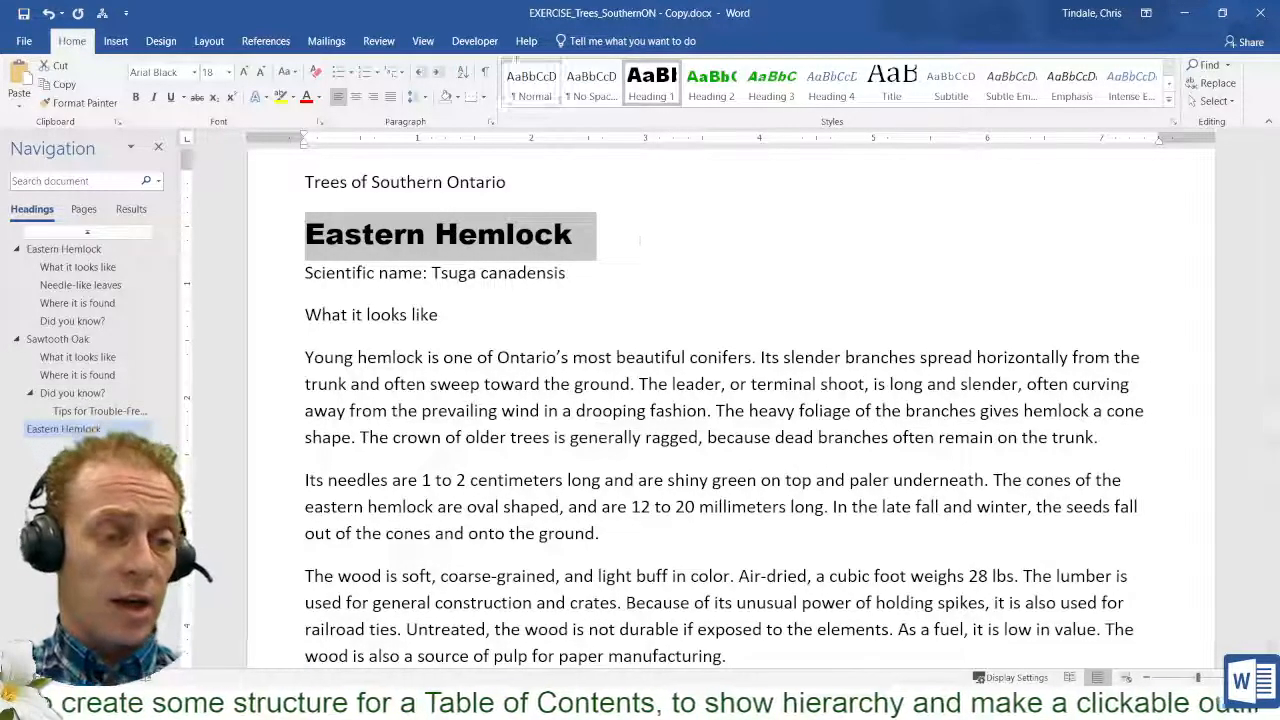
{"action": "left_click", "coordinate": [531, 88]}
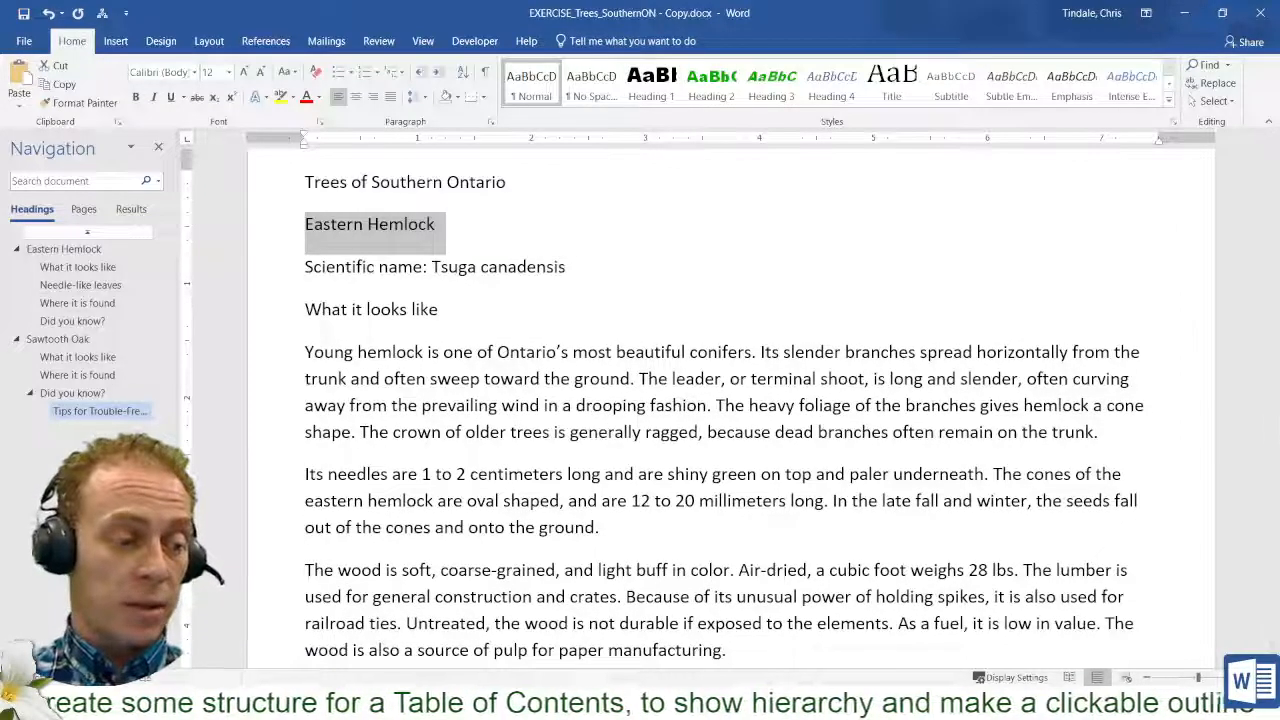
Insert a page break before the "Trees of Southern Ontario" title to create a blank first page.
{"action": "left_click", "coordinate": [85, 248]}
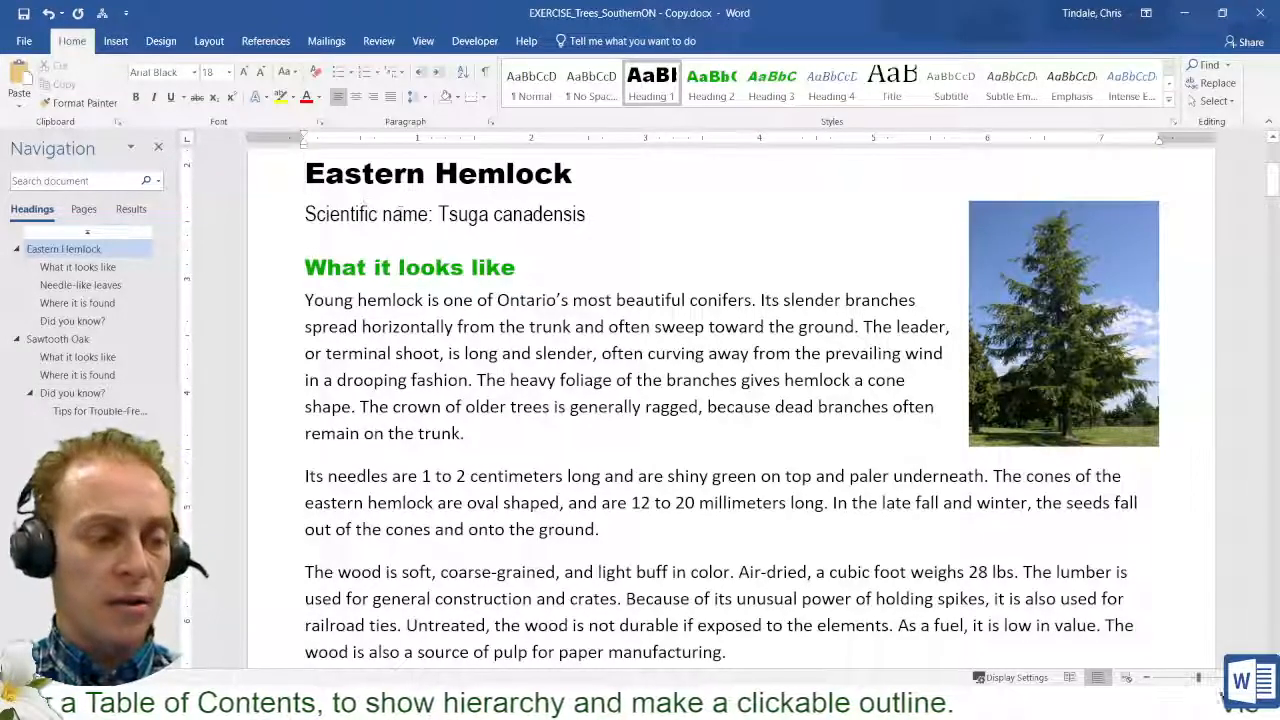
{"action": "scroll", "coordinate": [297, 210], "scroll_direction": "up", "scroll_amount": 5}
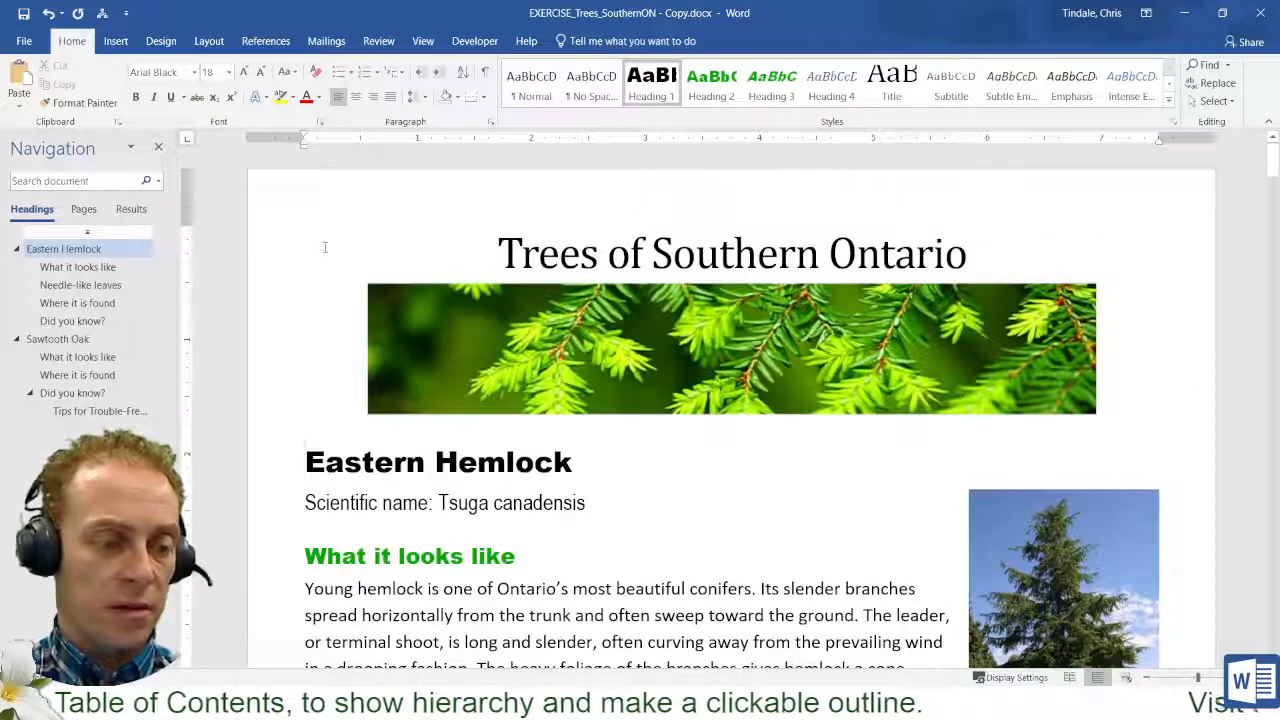
{"action": "left_click", "coordinate": [324, 247]}
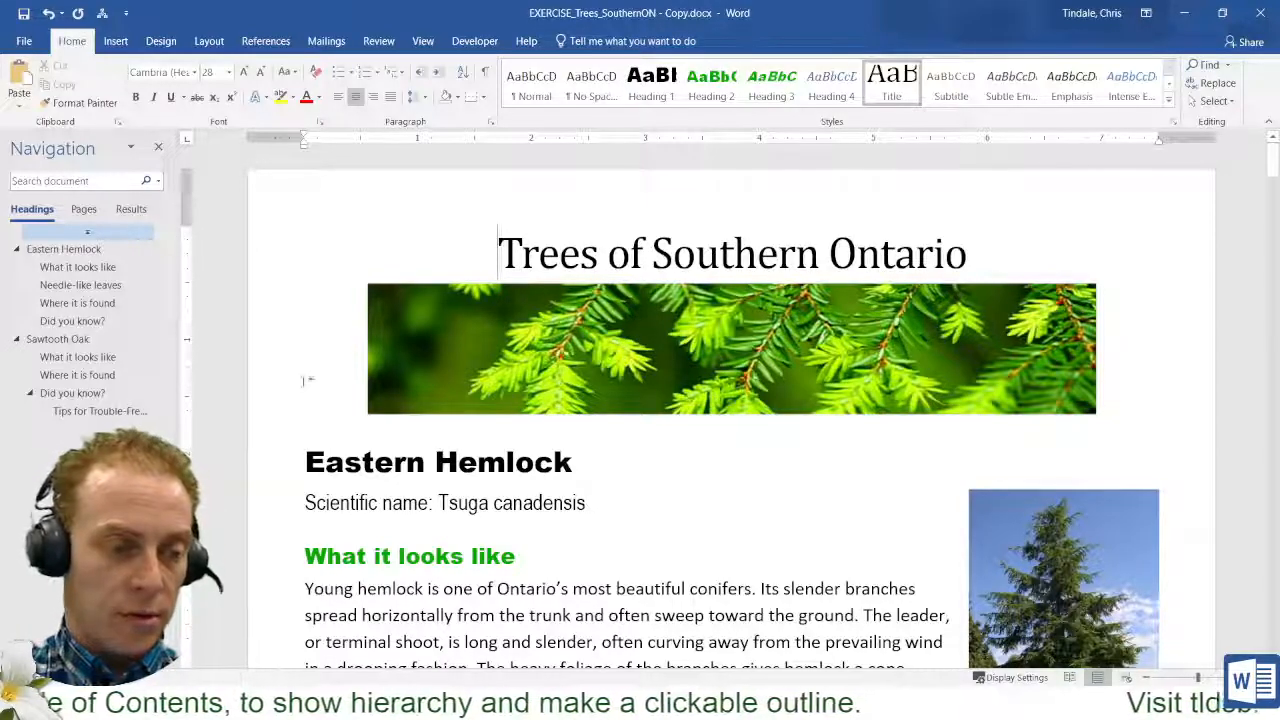
{"action": "key", "text": "ctrl+Return"}
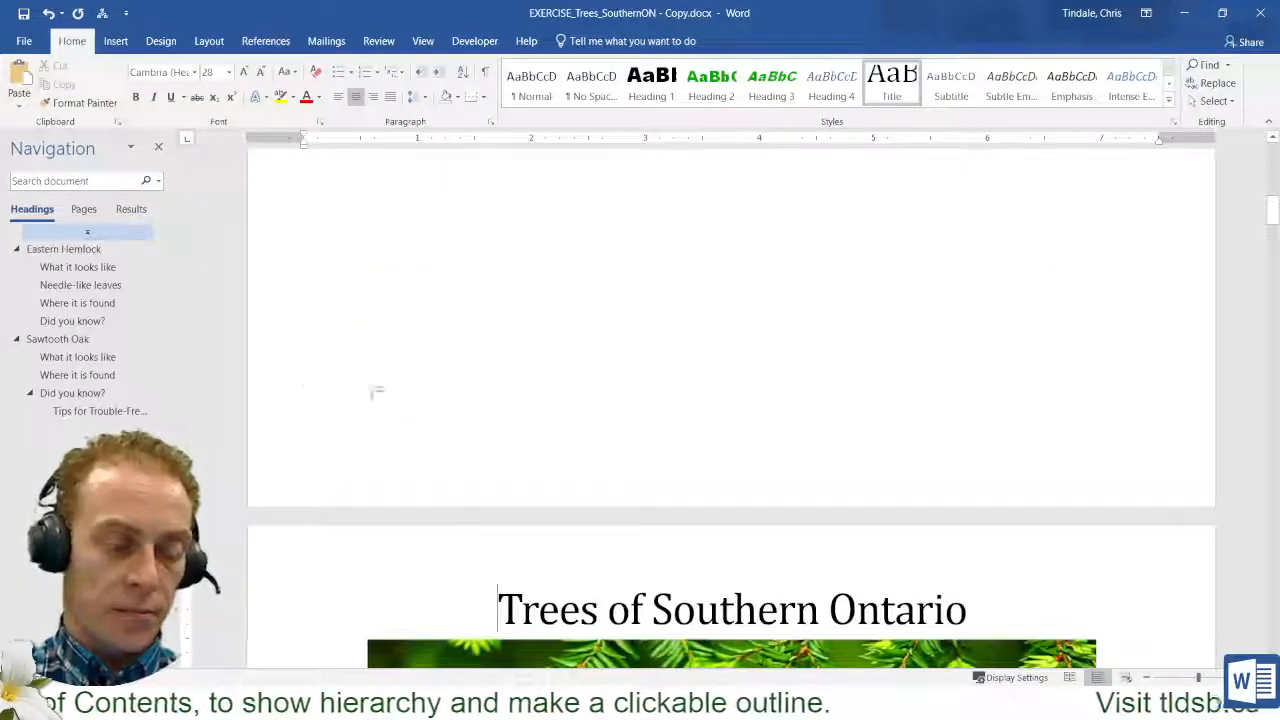
{"action": "scroll", "coordinate": [377, 376], "scroll_direction": "up", "scroll_amount": 8}
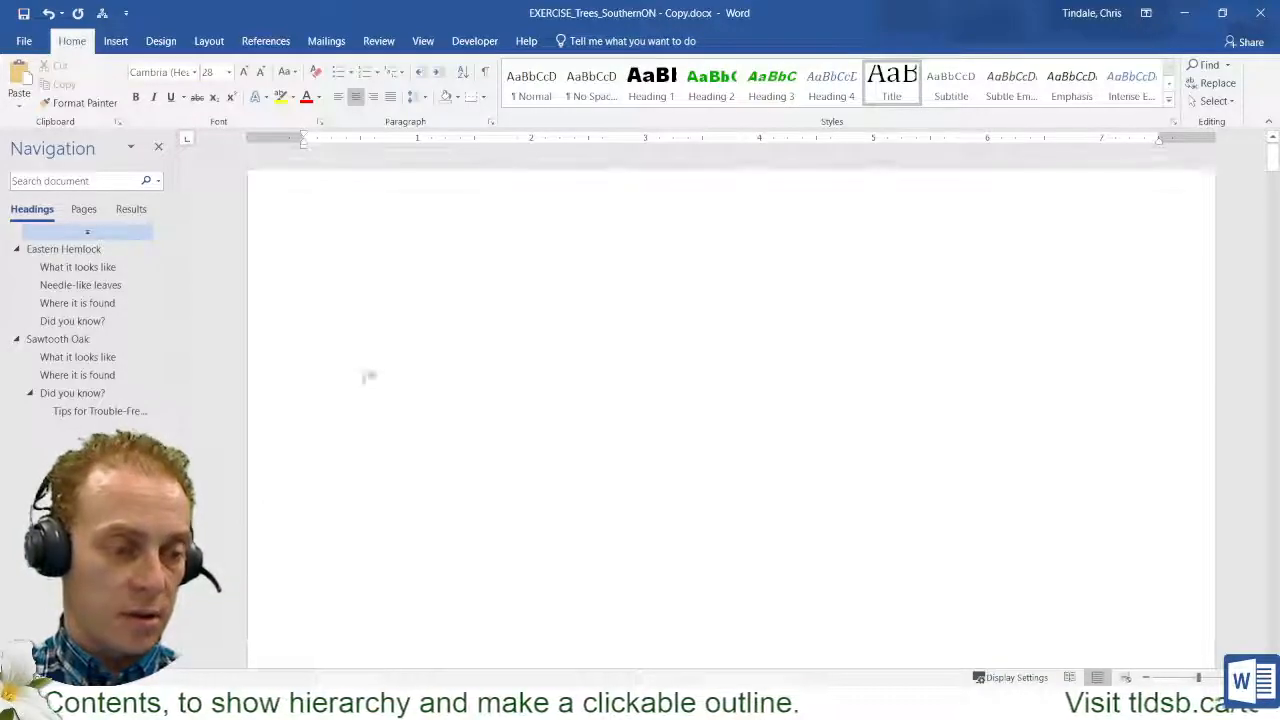
Show the formatting marks and enter the filler line "Dskaljdfh asdkhf;alskd f" in Normal style above the page break.
{"action": "left_click", "coordinate": [414, 340]}
{"action": "left_click", "coordinate": [486, 73]}
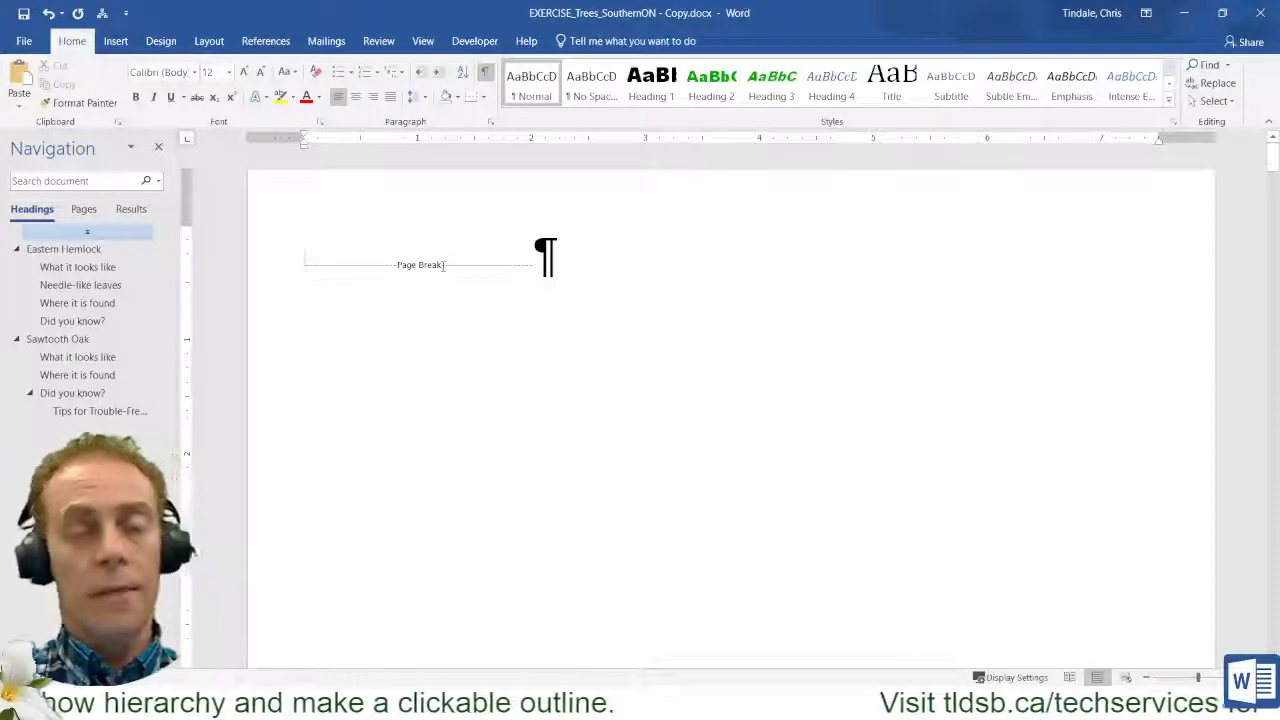
{"action": "type", "text": "dskaljdfh asdkhf;alskd f"}
{"action": "key", "text": "Return"}
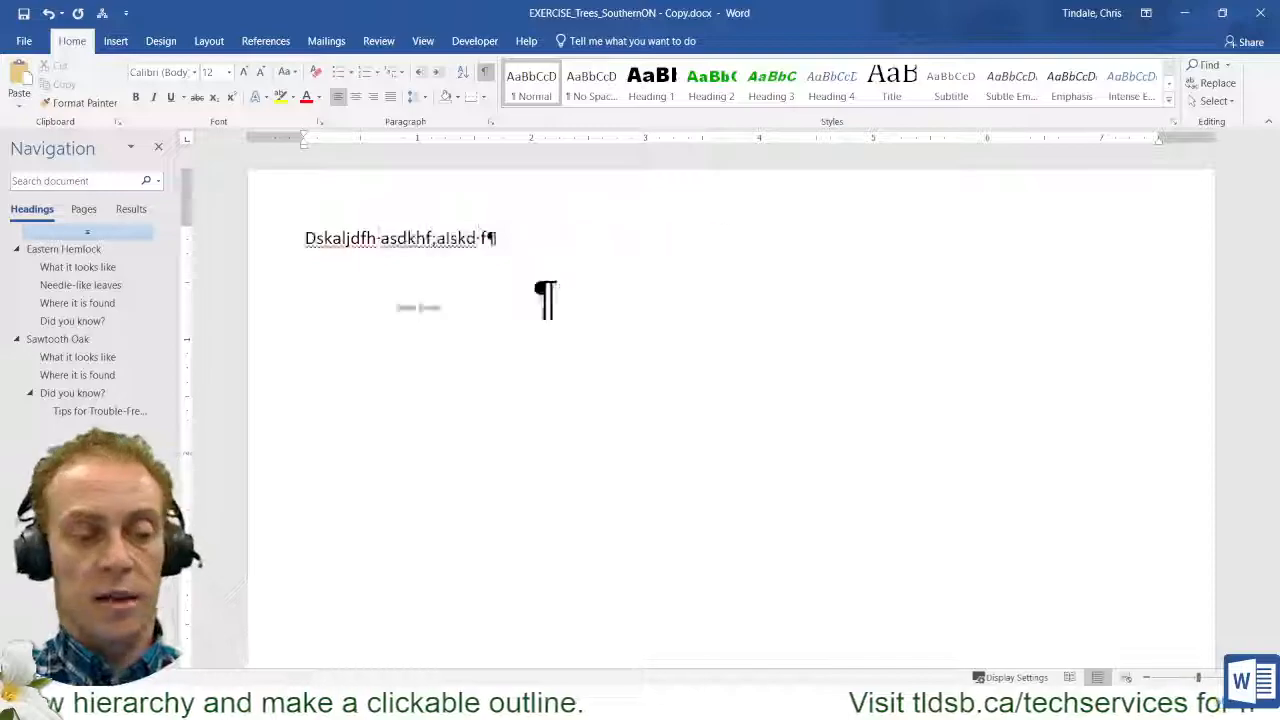
Enter five more filler lines, from "Asdf kajsdhf" to "sfj", above the page break and check where the title page starts.
{"action": "type", "text": "asdf kajsdhf"}
{"action": "key", "text": "Return"}
{"action": "type", "text": "asd fkjashdfj"}
{"action": "key", "text": "Return"}
{"action": "type", "text": "as fdasjkhdjf"}
{"action": "key", "text": "Return"}
{"action": "type", "text": "s jfasjdhjf"}
{"action": "key", "text": "Return"}
{"action": "type", "text": "sfj"}
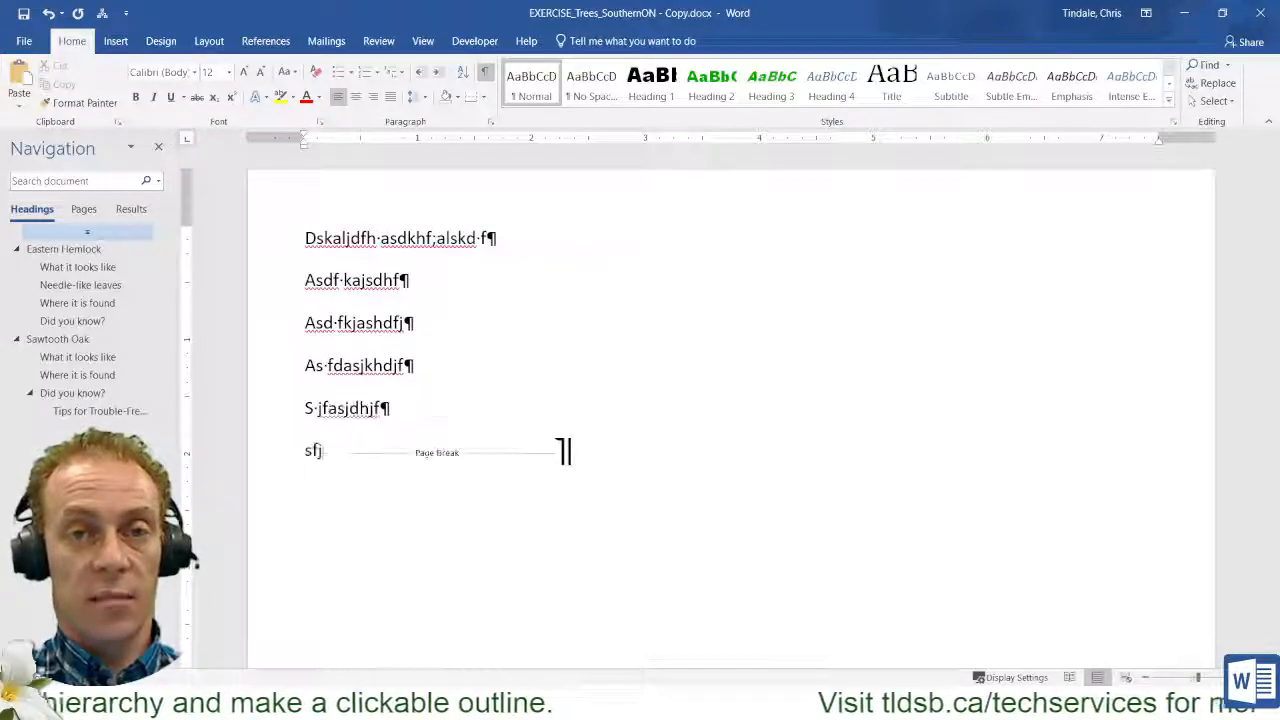
{"action": "scroll", "coordinate": [425, 270], "scroll_direction": "down", "scroll_amount": 3}
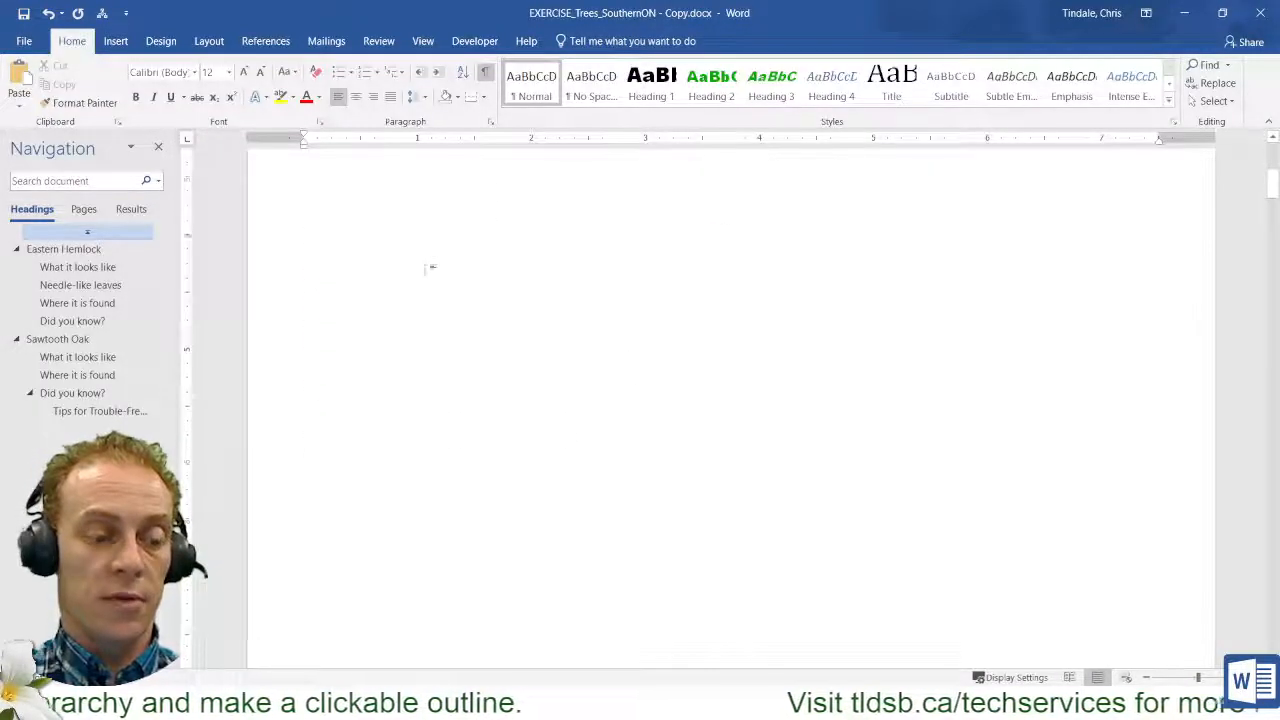
{"action": "scroll", "coordinate": [432, 268], "scroll_direction": "down", "scroll_amount": 3}
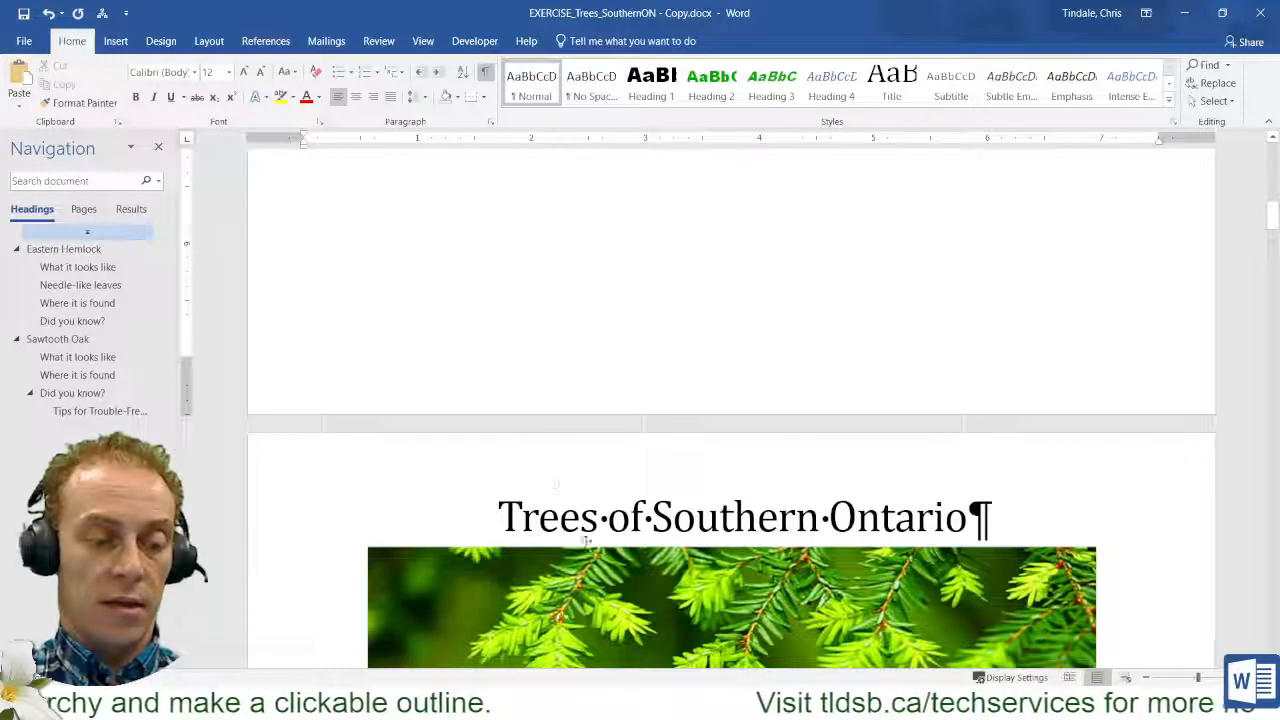
{"action": "scroll", "coordinate": [500, 530], "scroll_direction": "up", "scroll_amount": 3}
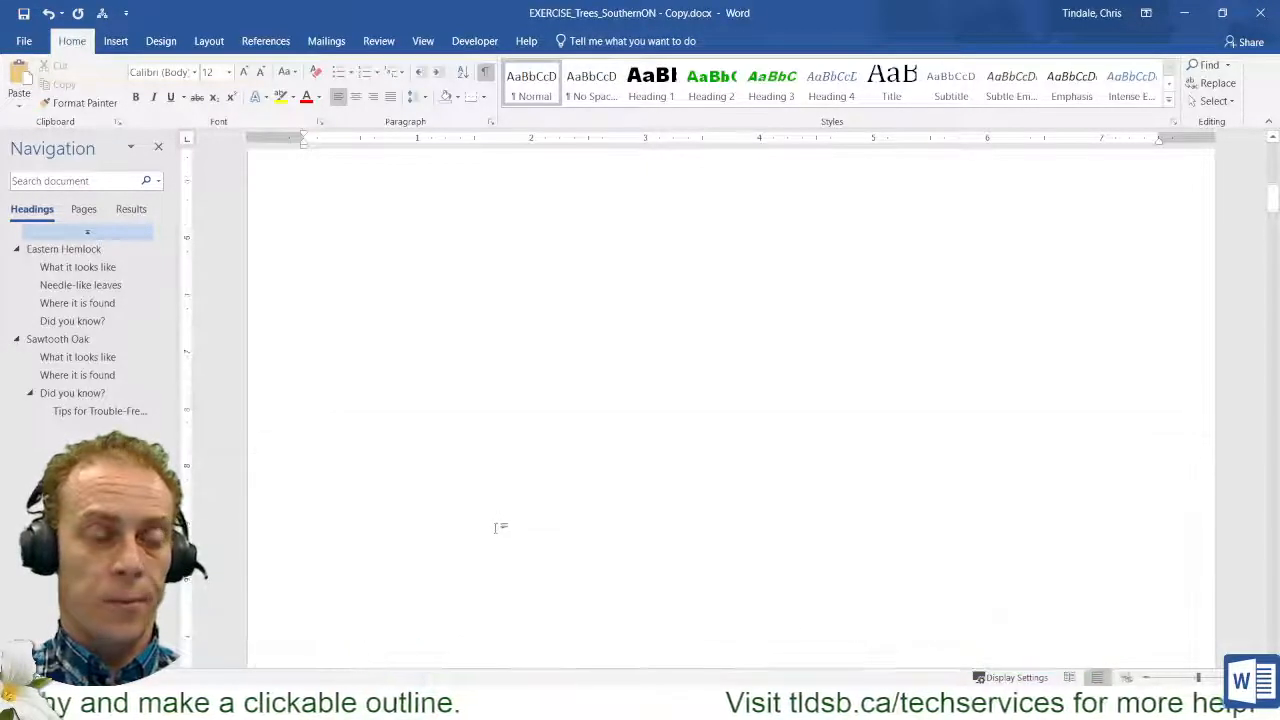
{"action": "scroll", "coordinate": [373, 278], "scroll_direction": "up", "scroll_amount": 2}
Delete all the filler text above the page break and check the position of the "Trees of Southern Ontario" title.
{"action": "left_click_drag", "start_coordinate": [323, 400], "coordinate": [305, 182]}
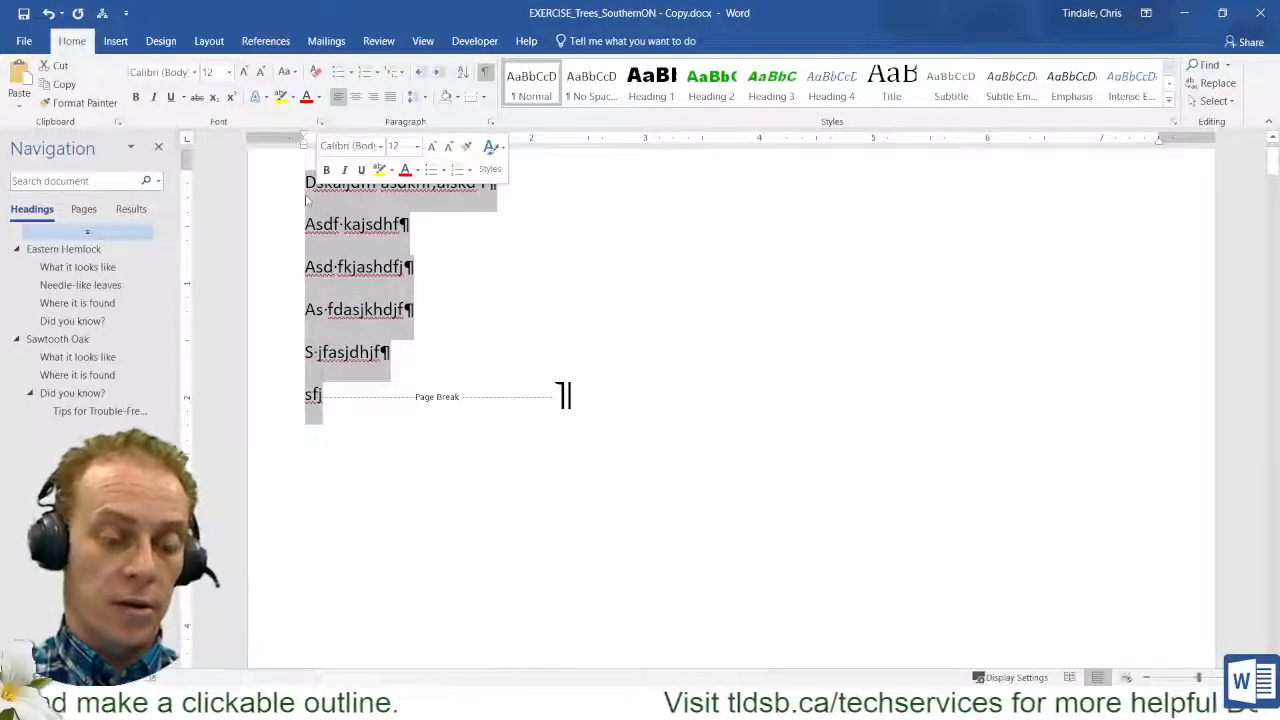
{"action": "key", "text": "Delete"}
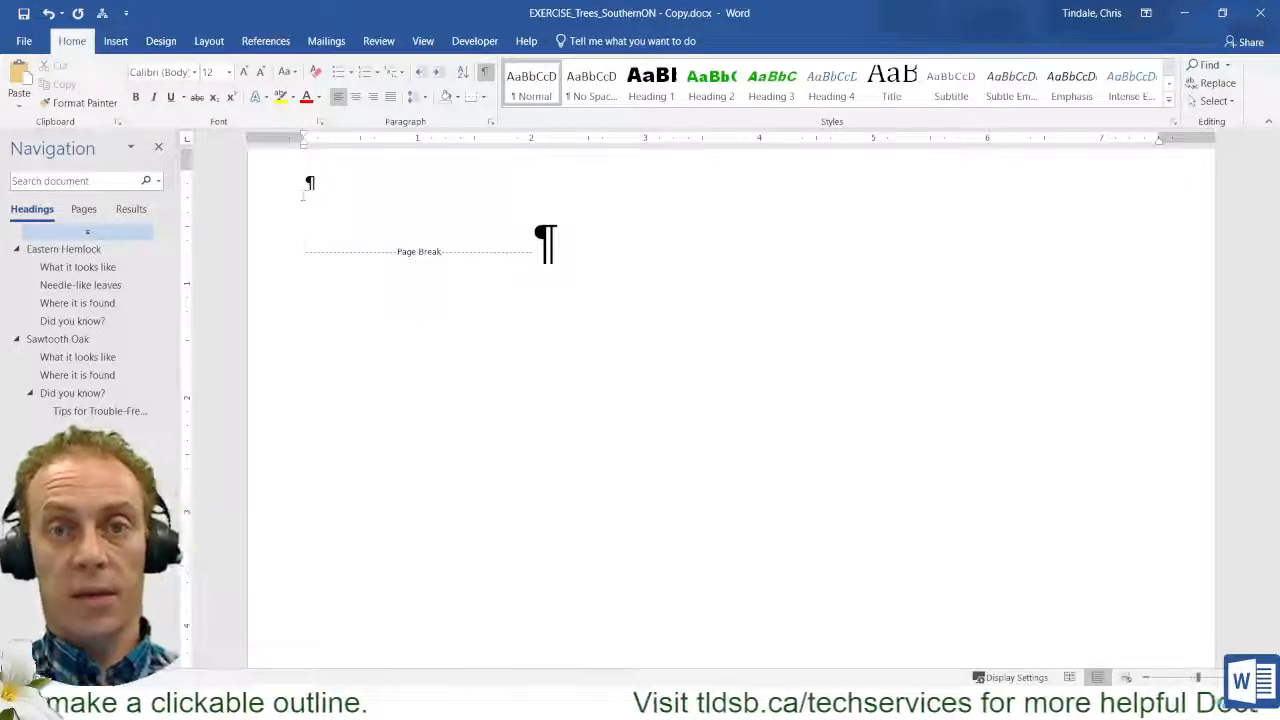
{"action": "scroll", "coordinate": [303, 238], "scroll_direction": "down", "scroll_amount": 8}
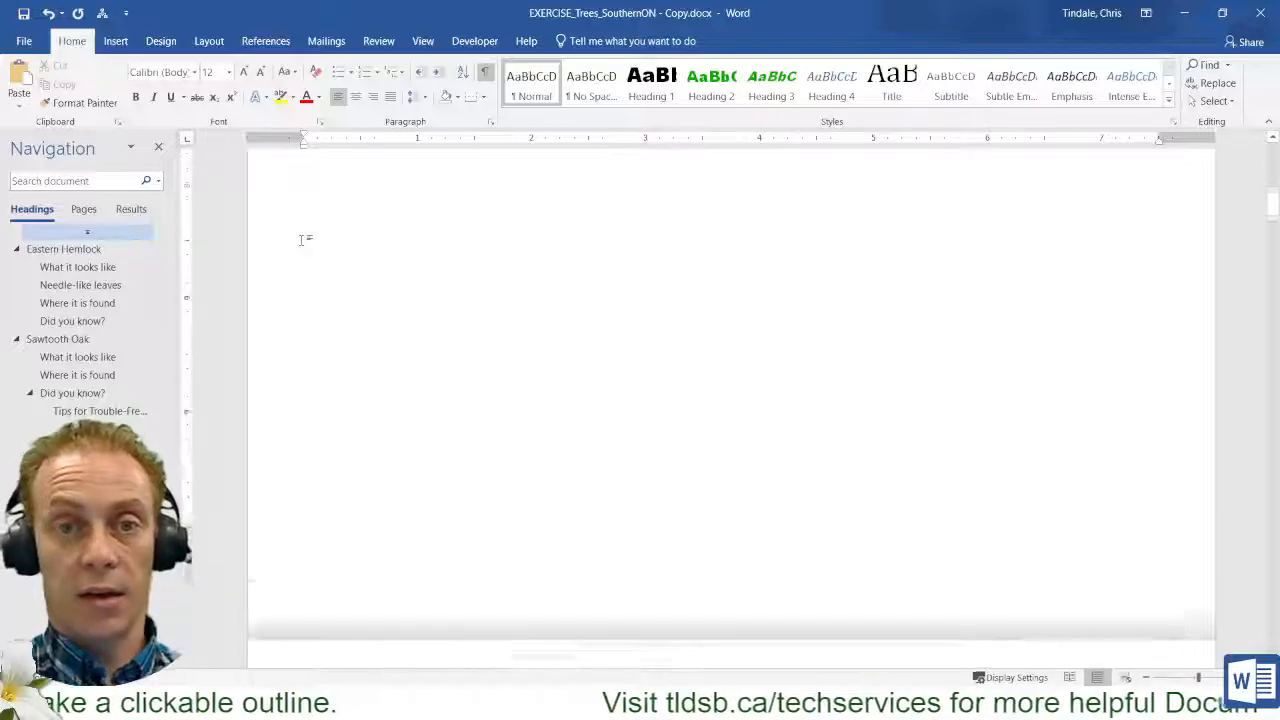
{"action": "scroll", "coordinate": [303, 238], "scroll_direction": "down", "scroll_amount": 3}
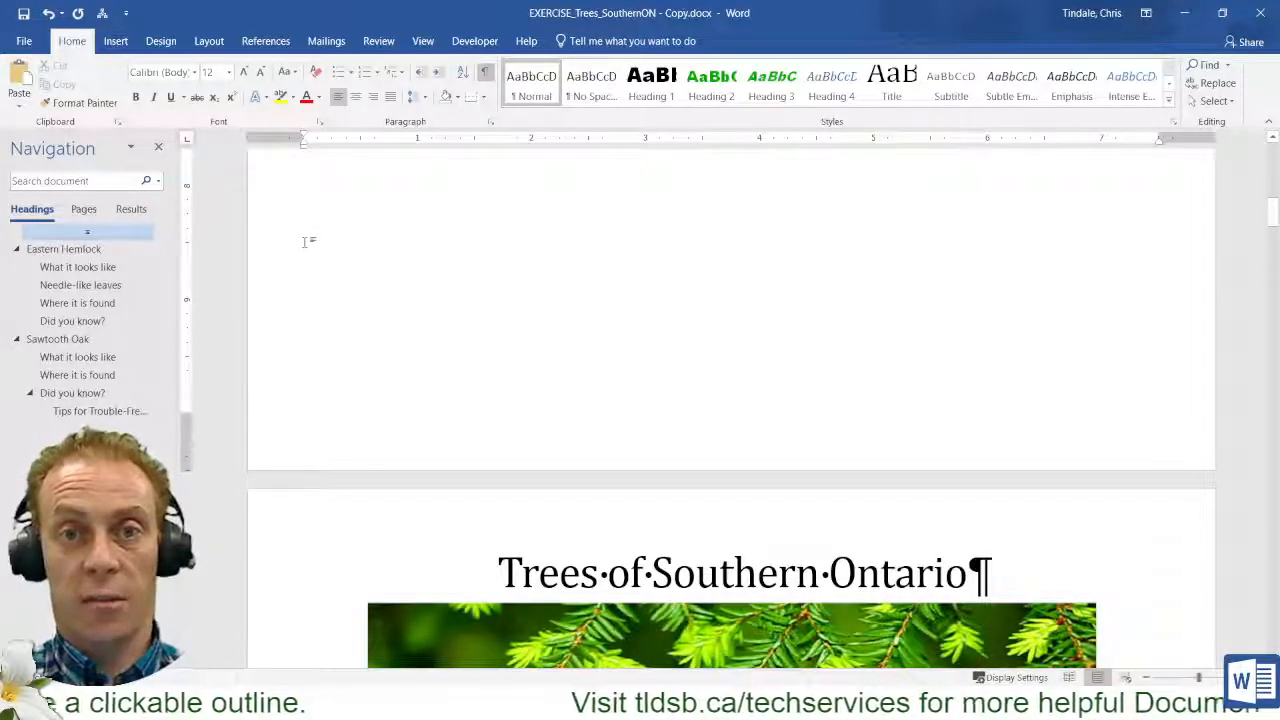
{"action": "scroll", "coordinate": [310, 241], "scroll_direction": "up", "scroll_amount": 3}
{"action": "scroll", "coordinate": [313, 242], "scroll_direction": "up", "scroll_amount": 3}
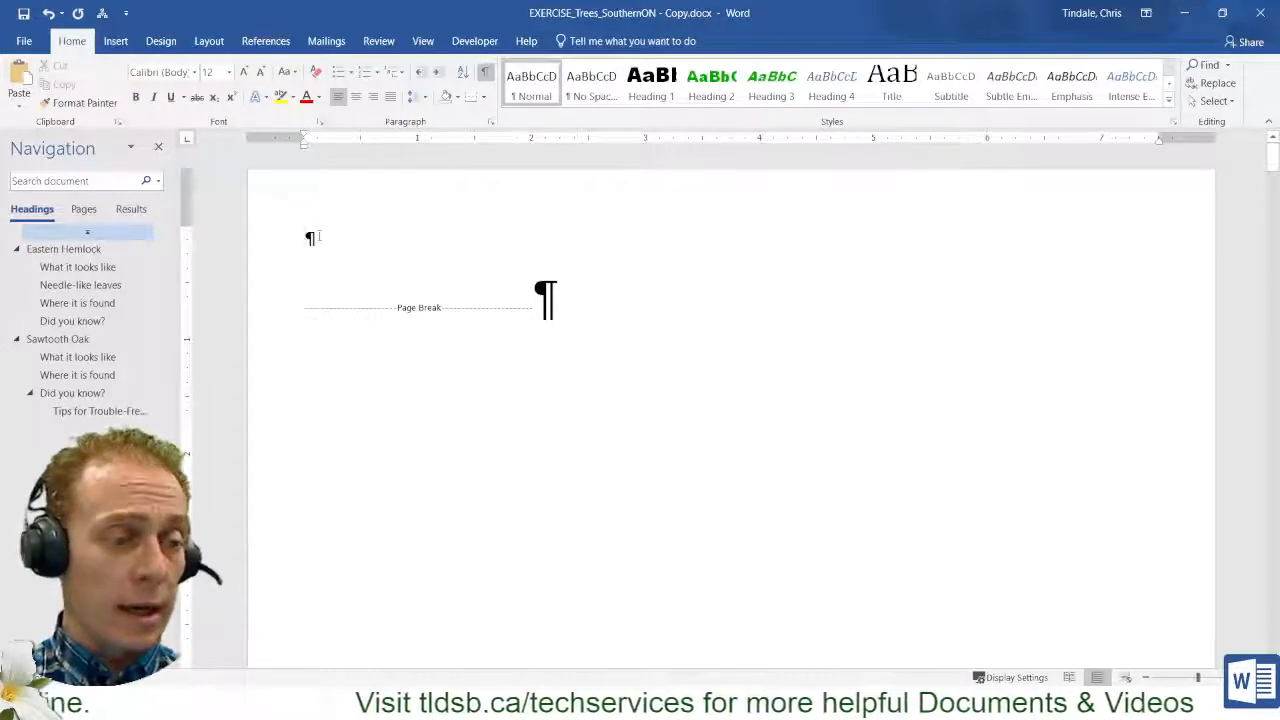
{"action": "left_click", "coordinate": [116, 42]}
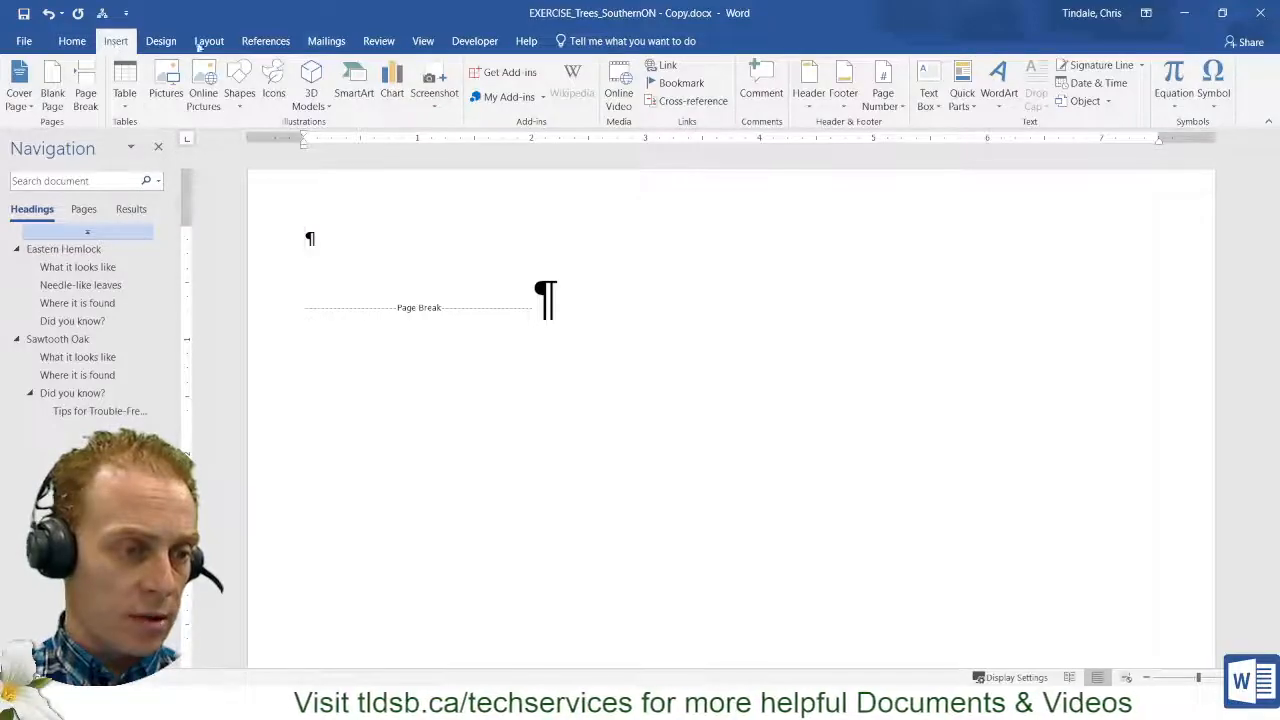
{"action": "left_click", "coordinate": [317, 42]}
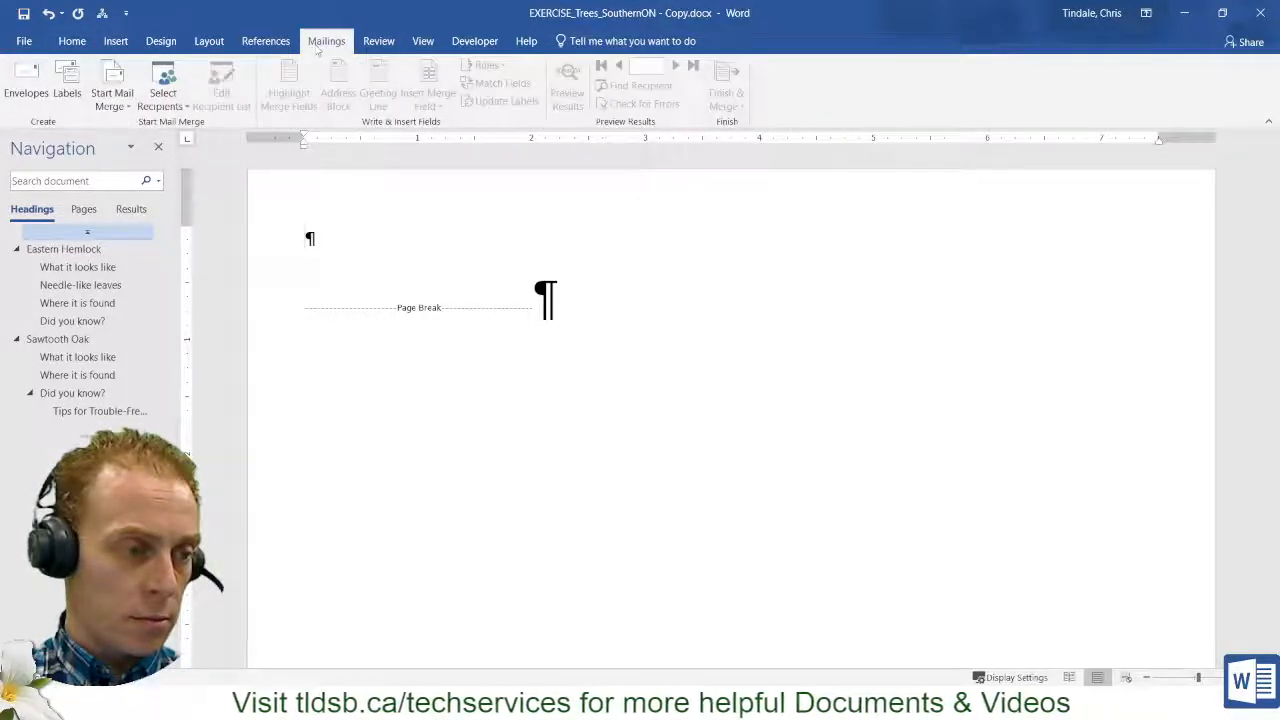
{"action": "left_click", "coordinate": [395, 46]}
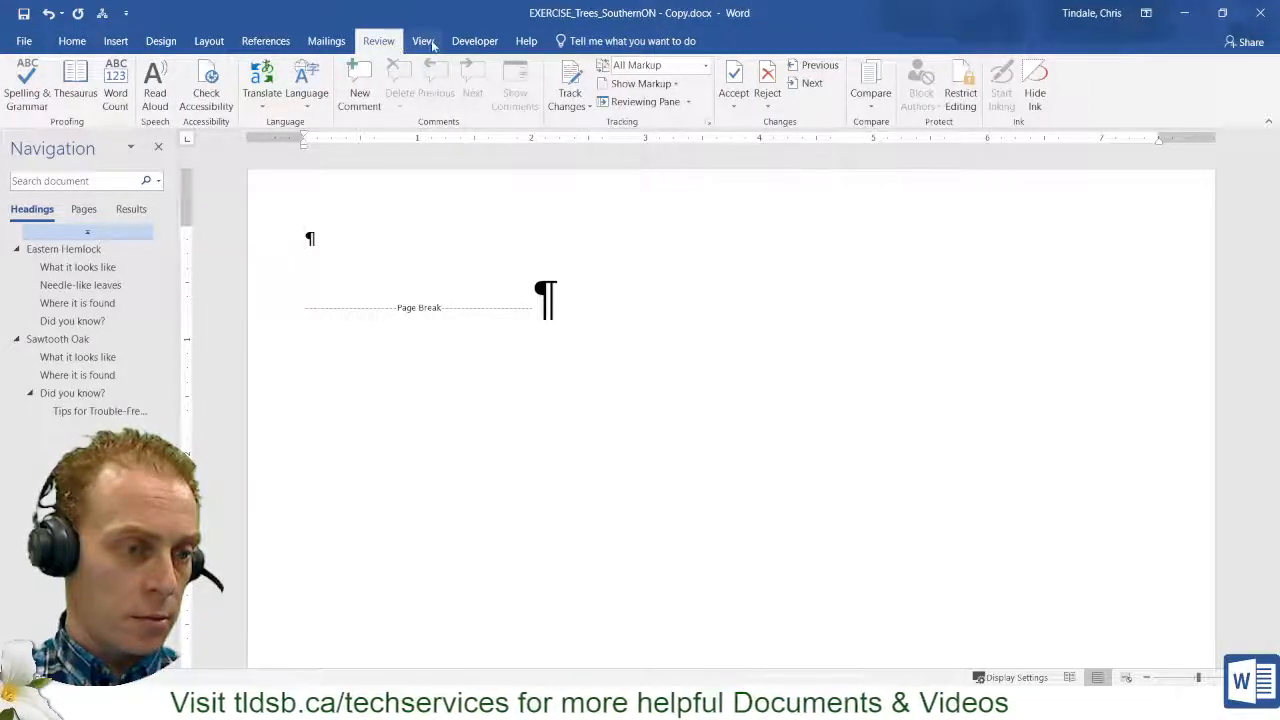
{"action": "left_click", "coordinate": [432, 46]}
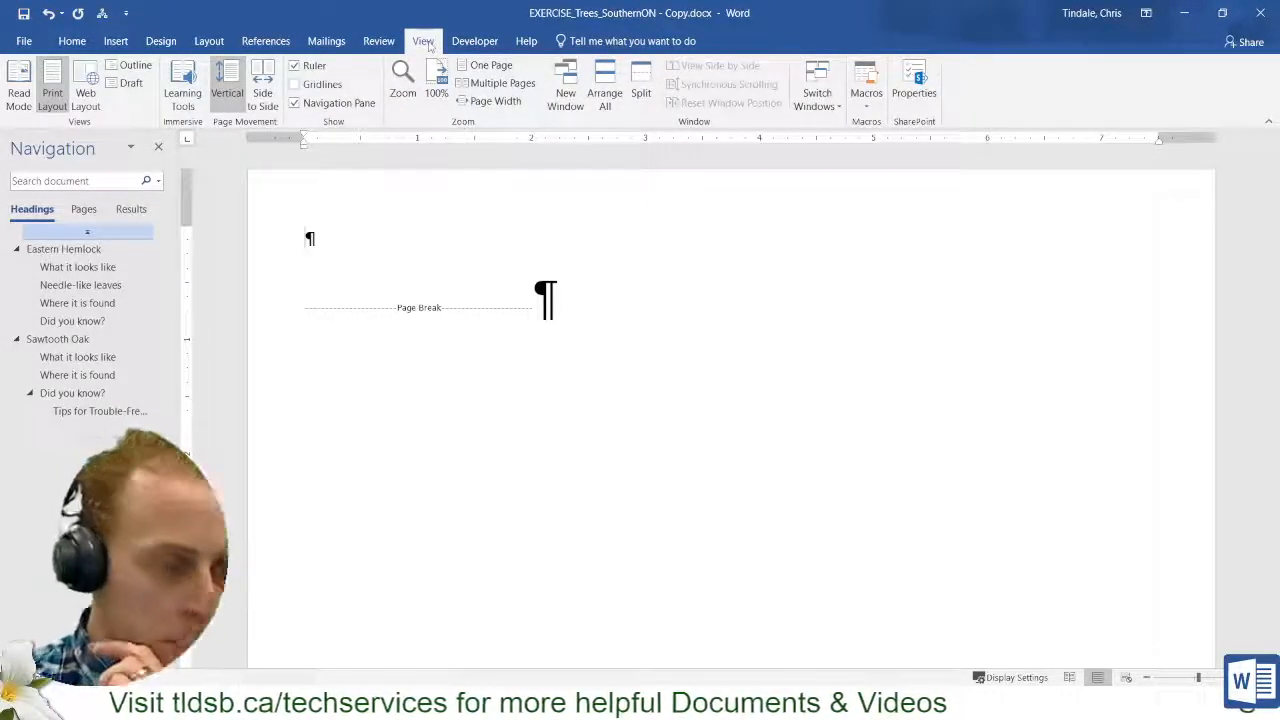
{"action": "left_click", "coordinate": [160, 42]}
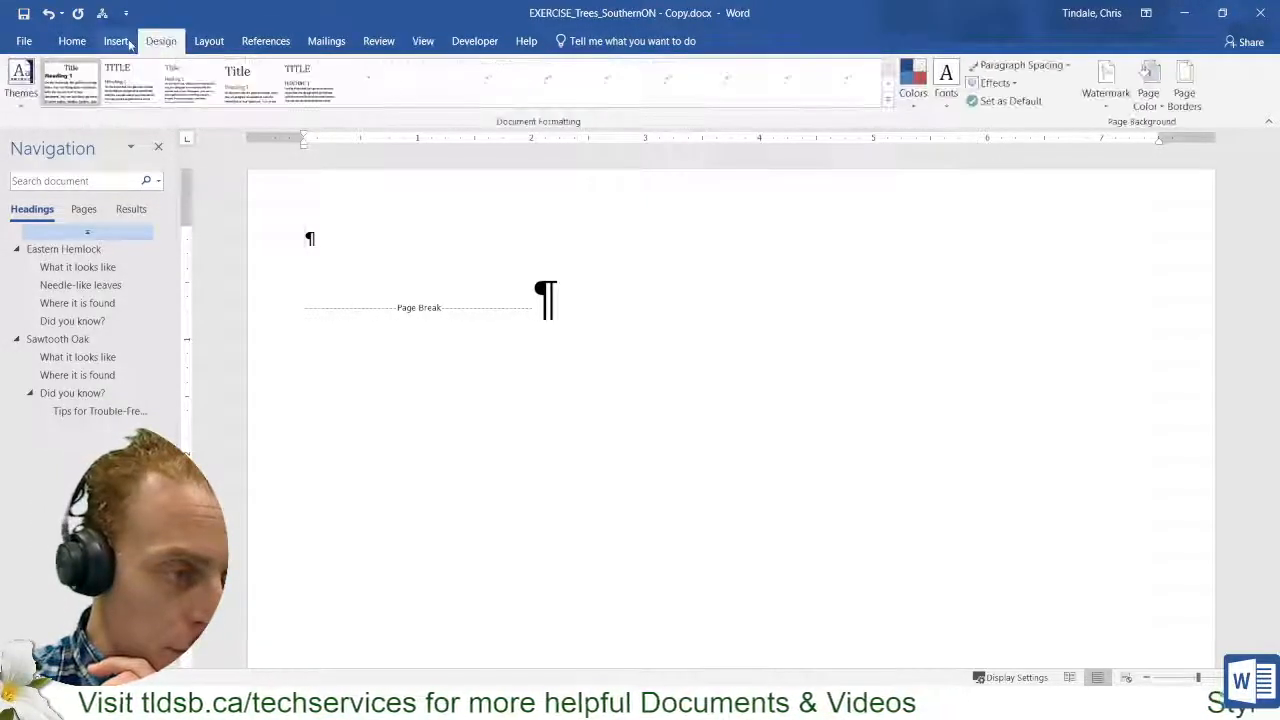
{"action": "left_click", "coordinate": [126, 44]}
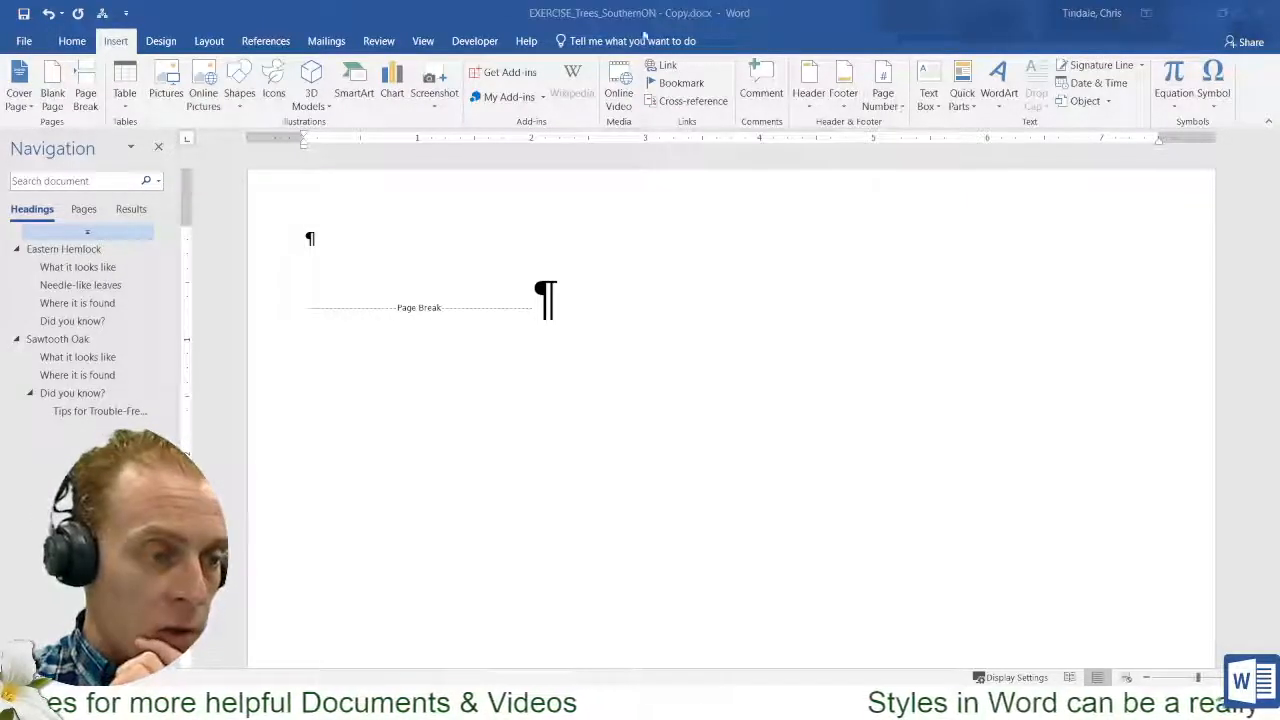
{"action": "left_click", "coordinate": [214, 47]}
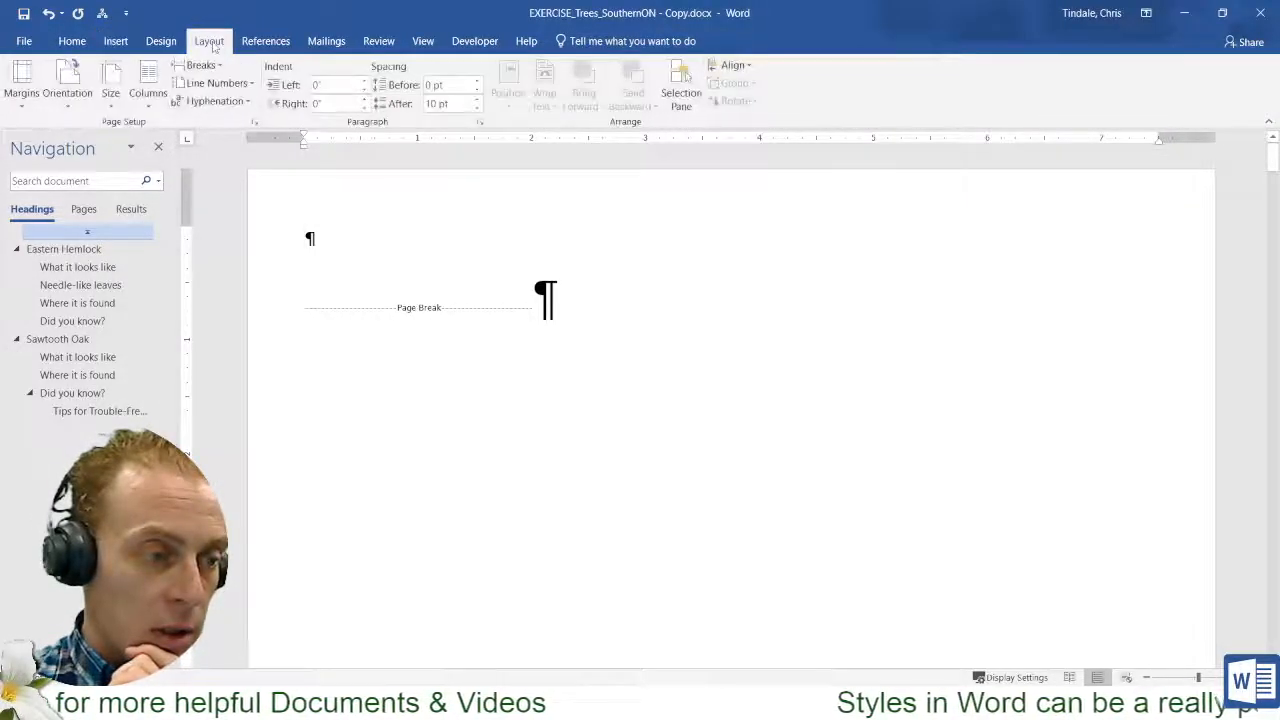
Insert an Automatic Table 1 table of contents on the blank first page, above the page break.
{"action": "left_click", "coordinate": [259, 49]}
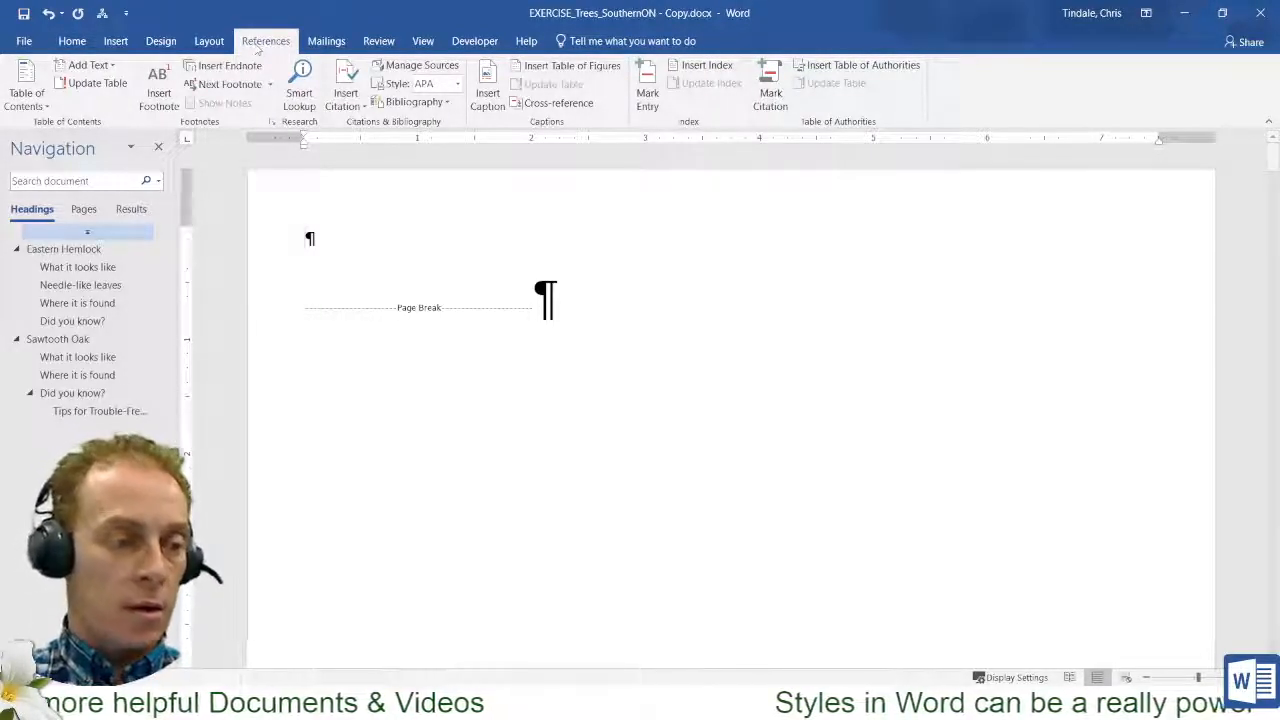
{"action": "left_click", "coordinate": [14, 98]}
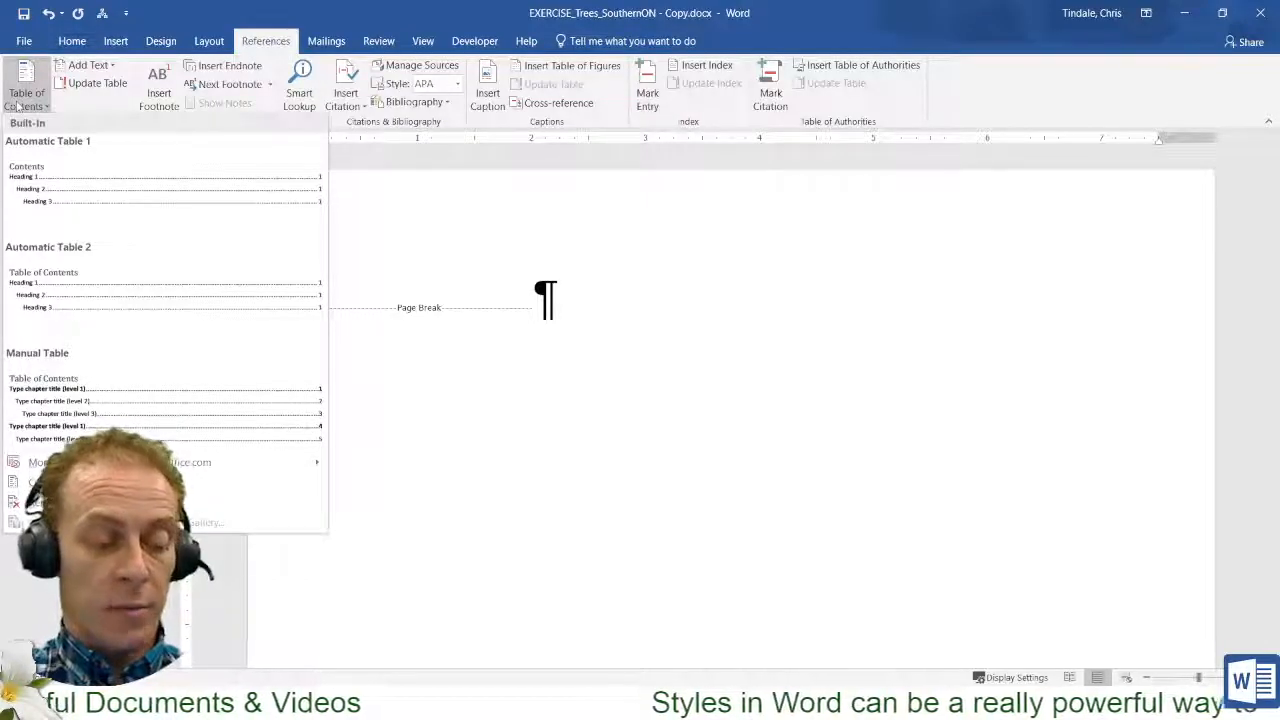
{"action": "left_click", "coordinate": [17, 107]}
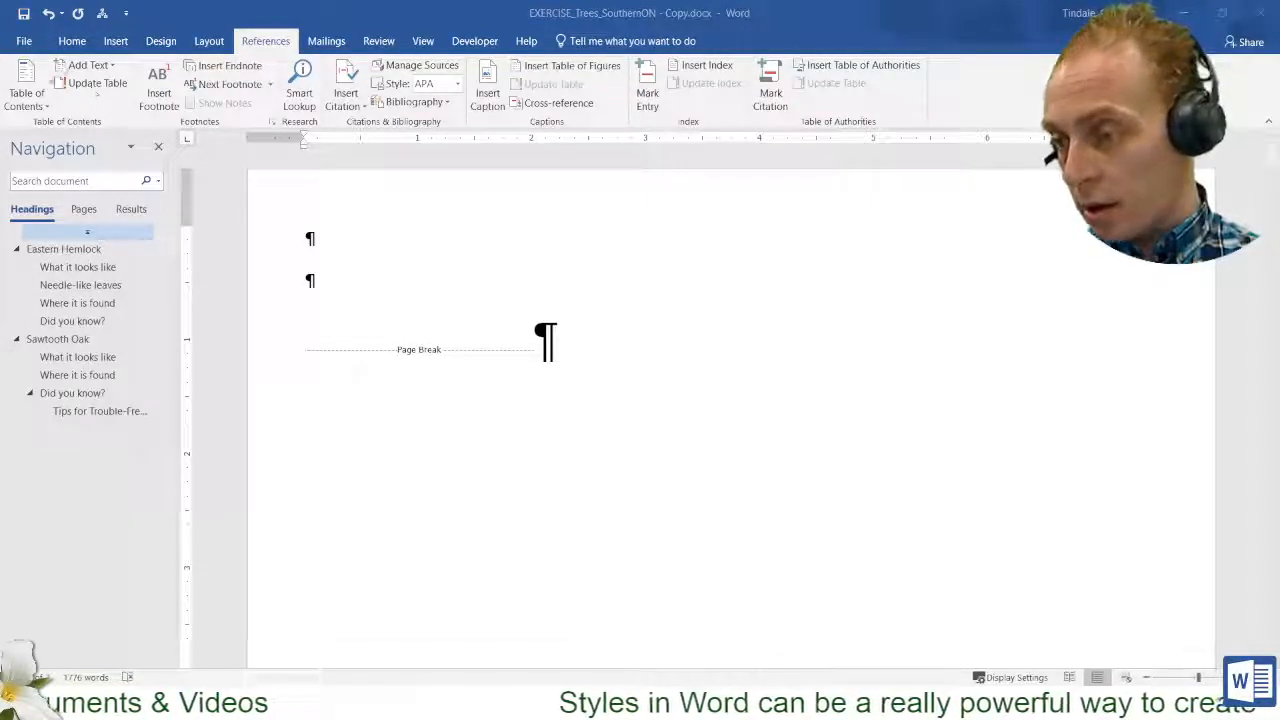
{"action": "left_click", "coordinate": [27, 90]}
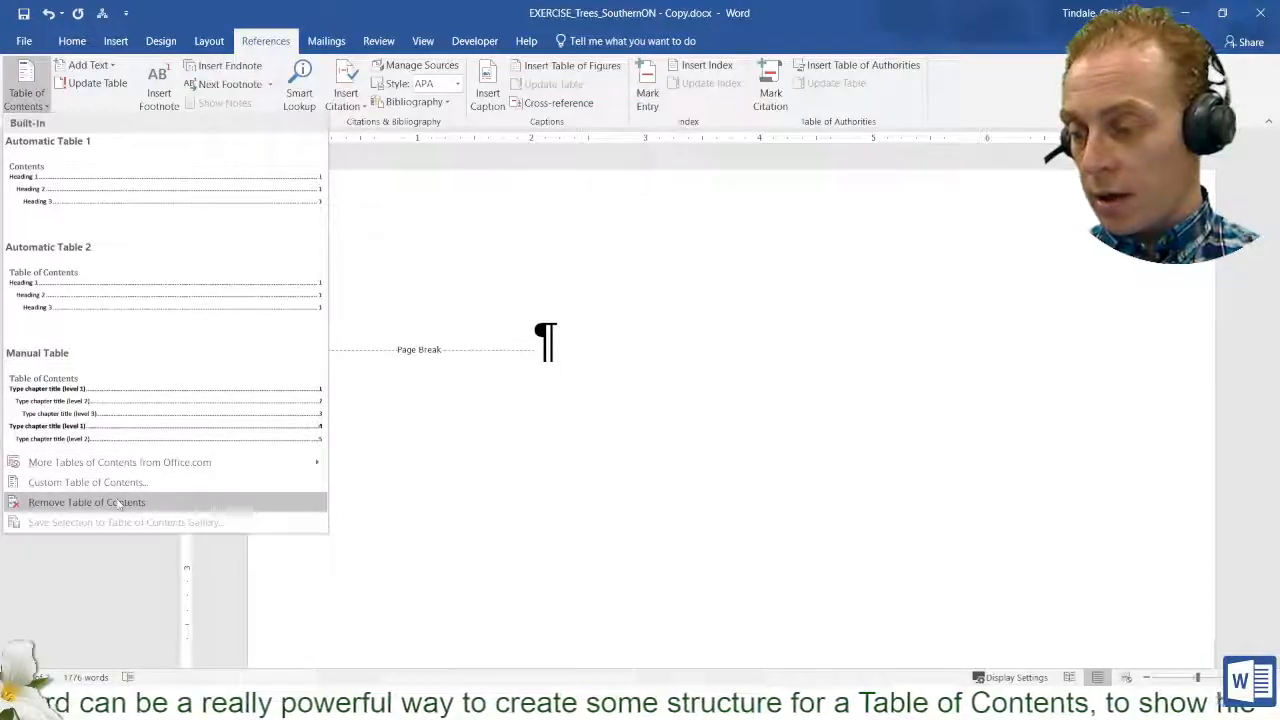
{"action": "mouse_move", "coordinate": [130, 468]}
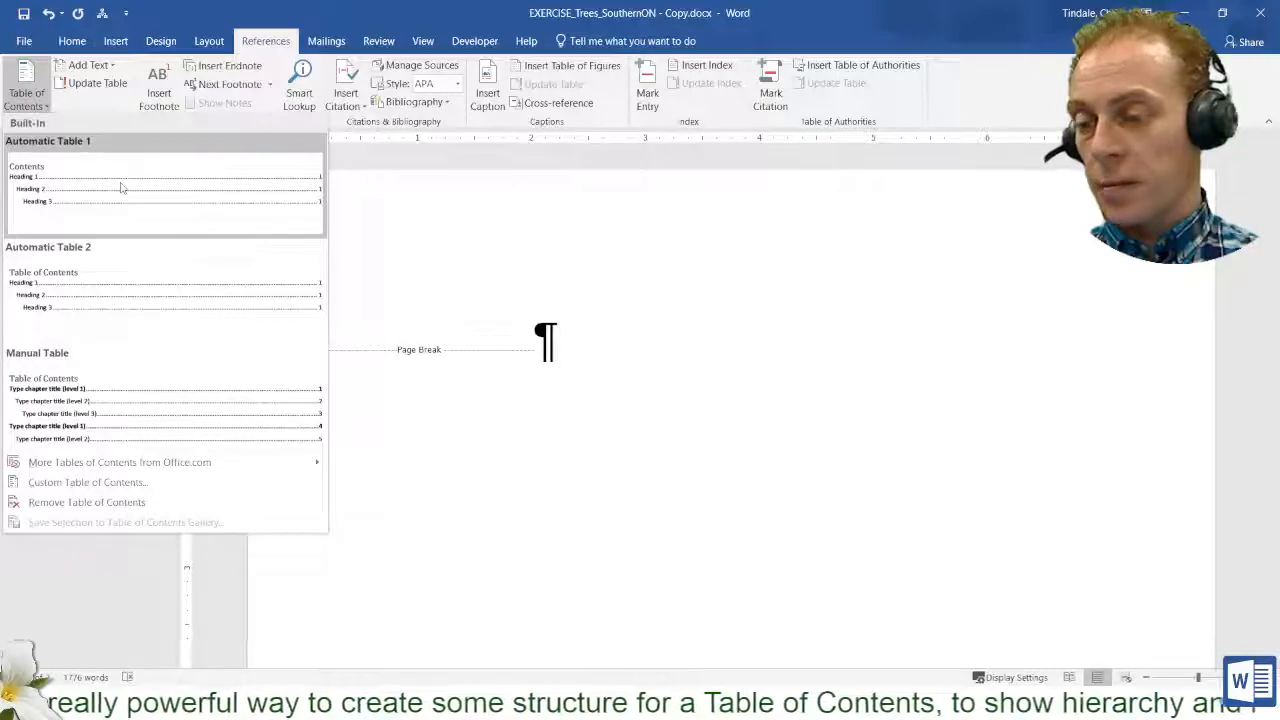
{"action": "left_click", "coordinate": [120, 187]}
{"action": "scroll", "coordinate": [587, 381], "scroll_direction": "up", "scroll_amount": 5}
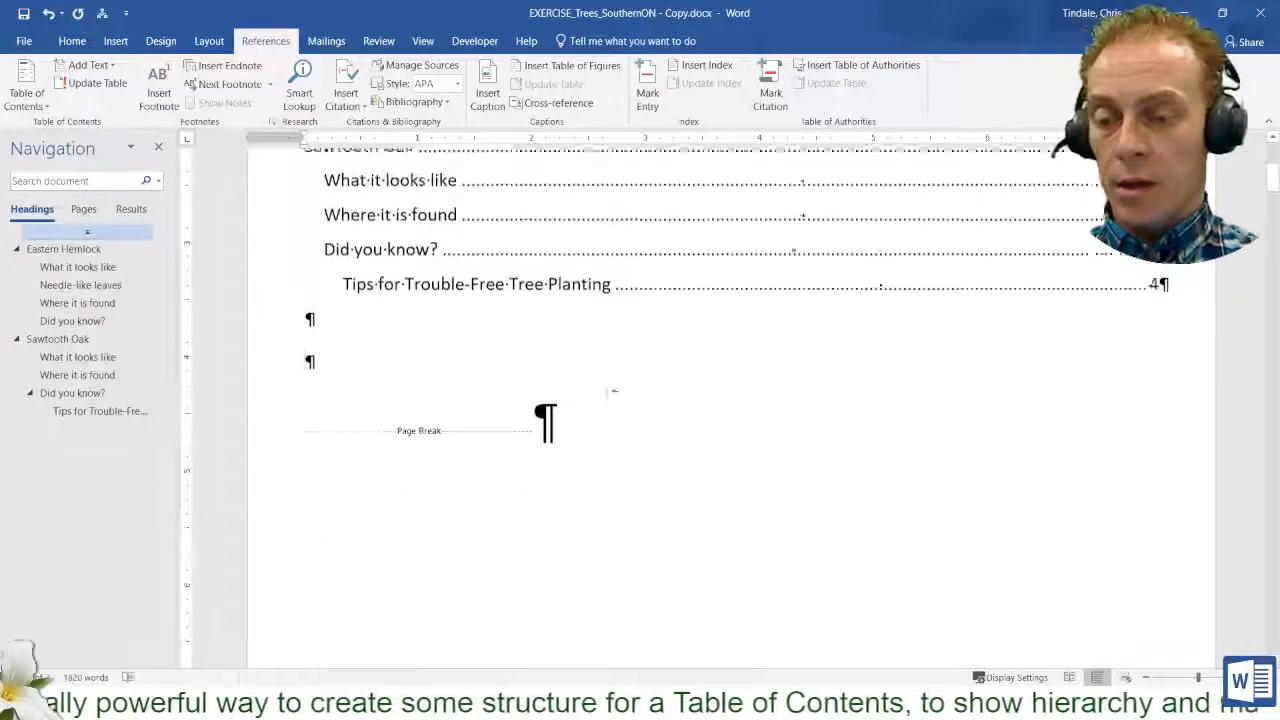
{"action": "left_click", "coordinate": [608, 394]}
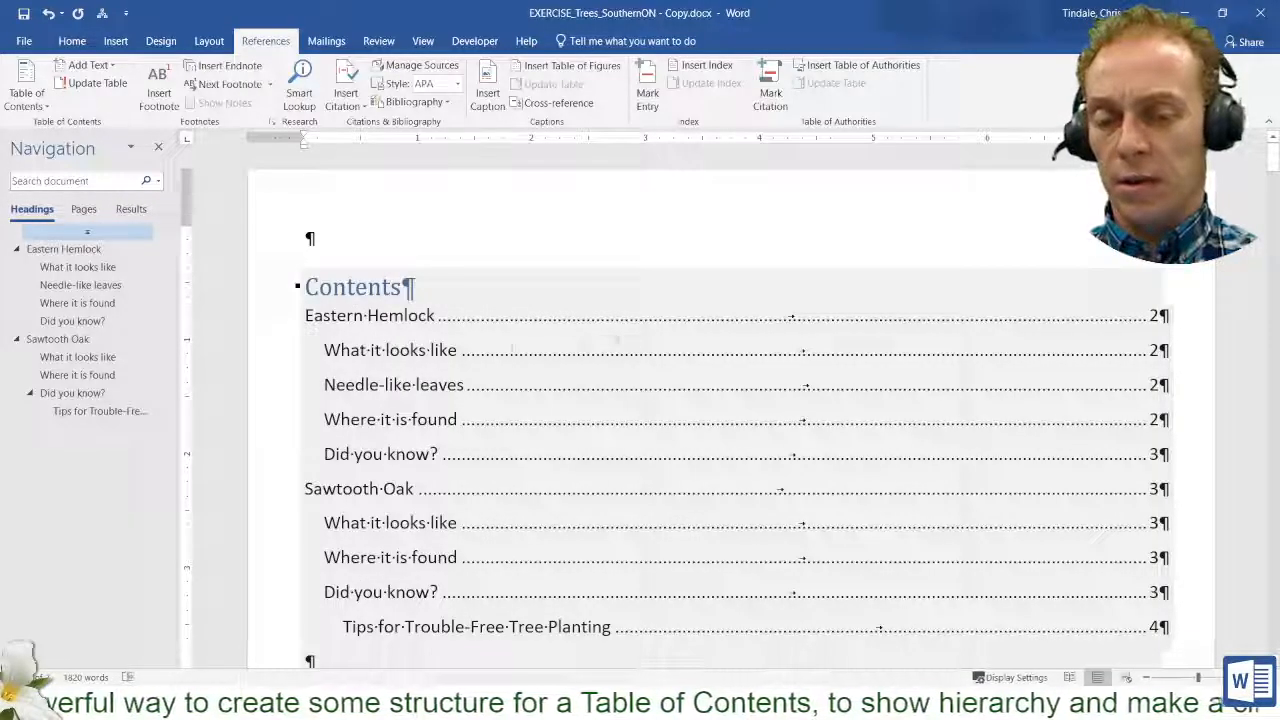
Delete the "Tips for Trouble-Free Tree Planting" entry and the empty paragraph below it from the table of contents.
{"action": "left_click", "coordinate": [420, 462]}
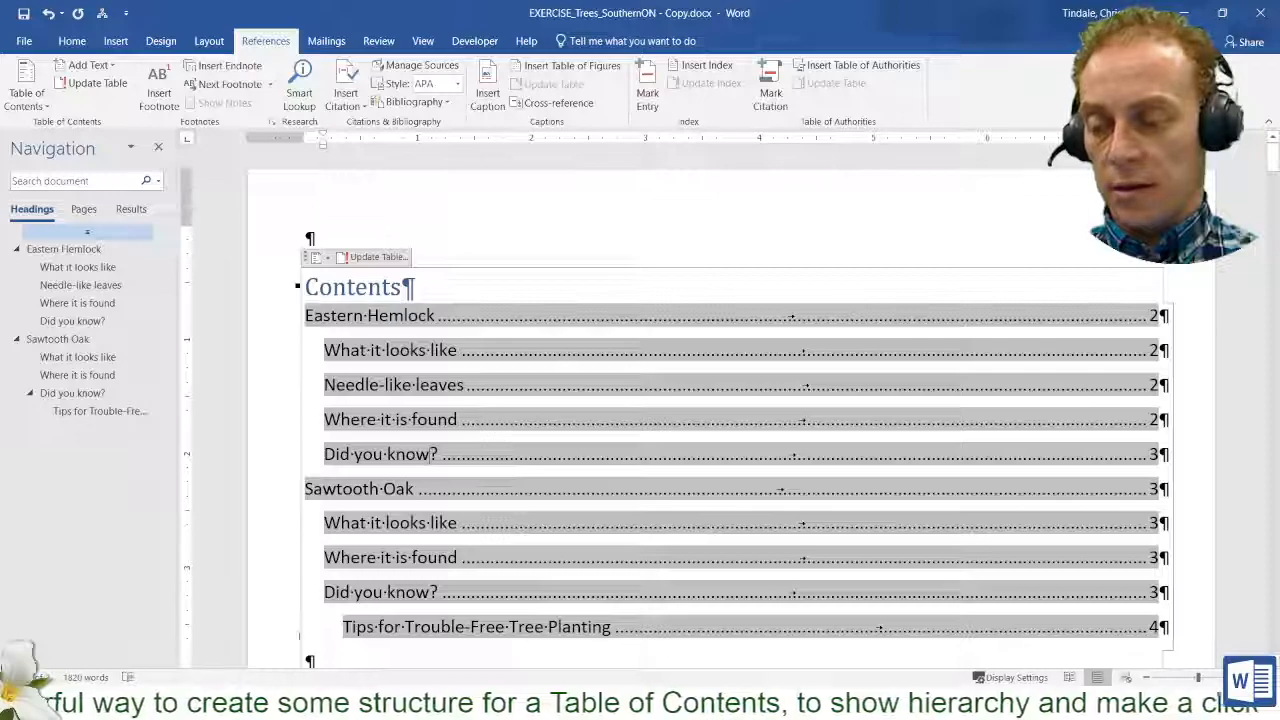
{"action": "scroll", "coordinate": [374, 508], "scroll_direction": "down", "scroll_amount": 1}
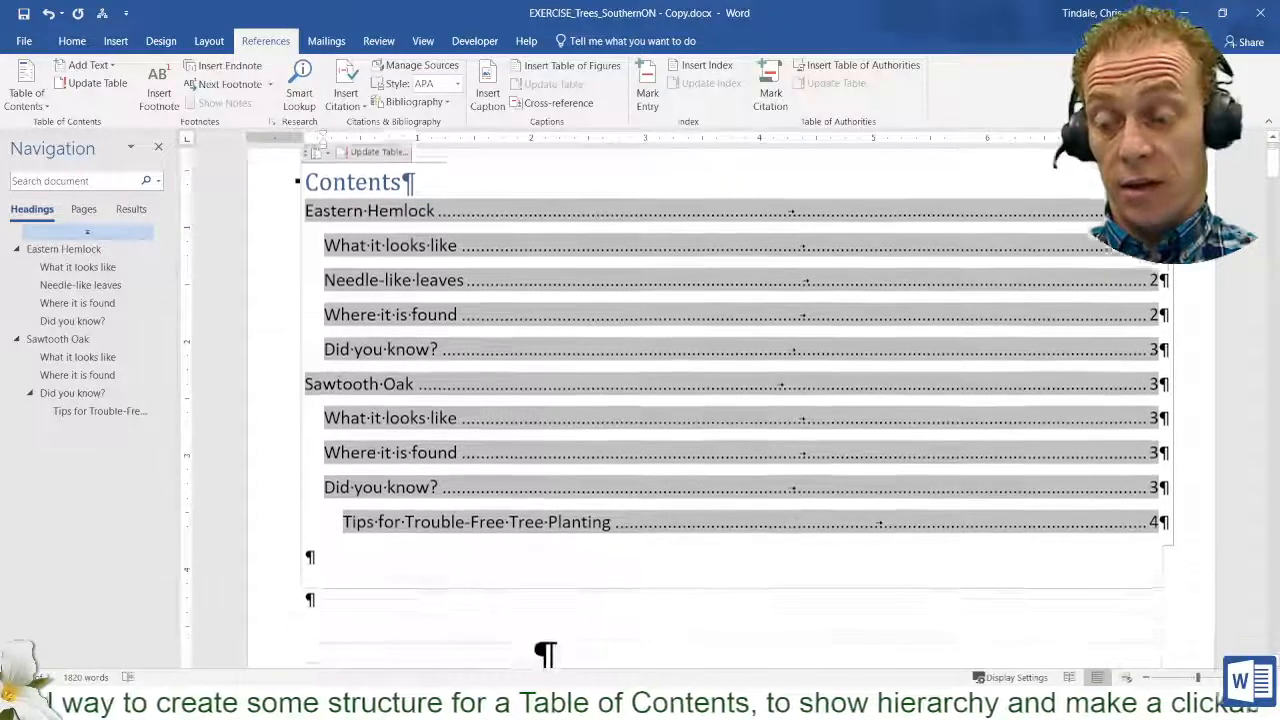
{"action": "left_click_drag", "start_coordinate": [342, 516], "coordinate": [992, 521]}
{"action": "left_click_drag", "start_coordinate": [1148, 516], "coordinate": [1168, 516]}
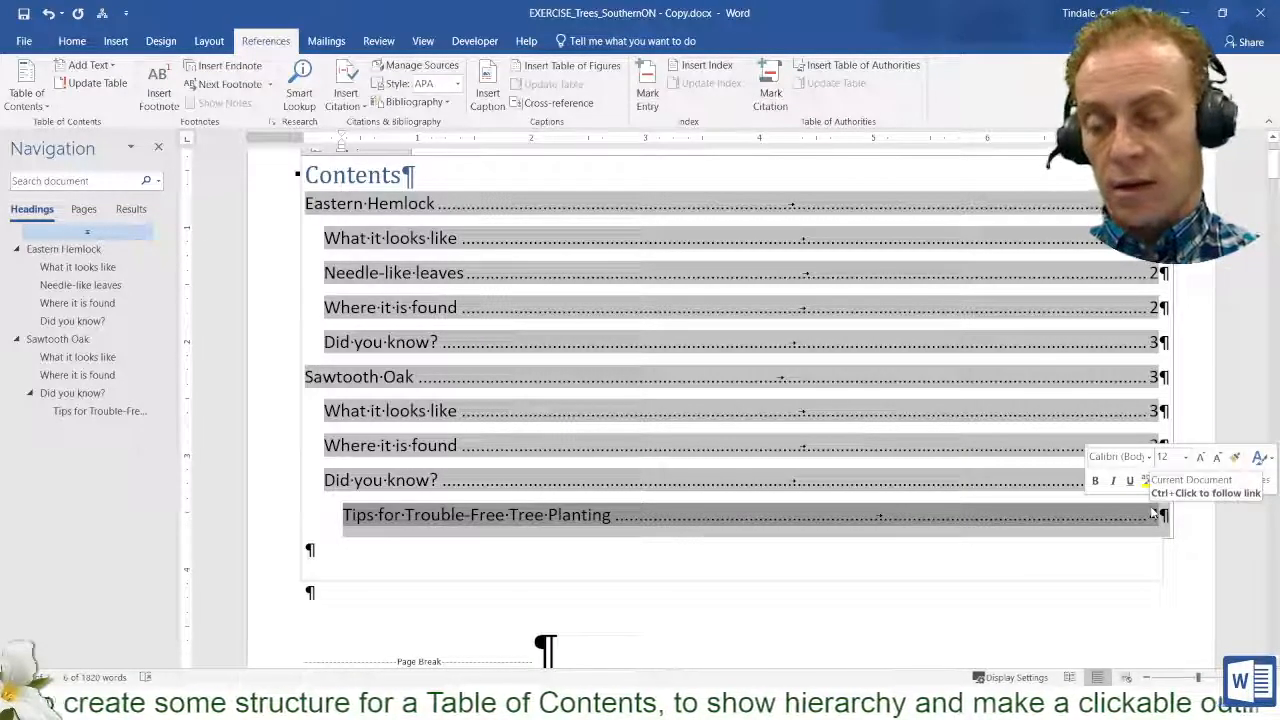
{"action": "key", "text": "Delete"}
{"action": "key", "text": "Delete"}
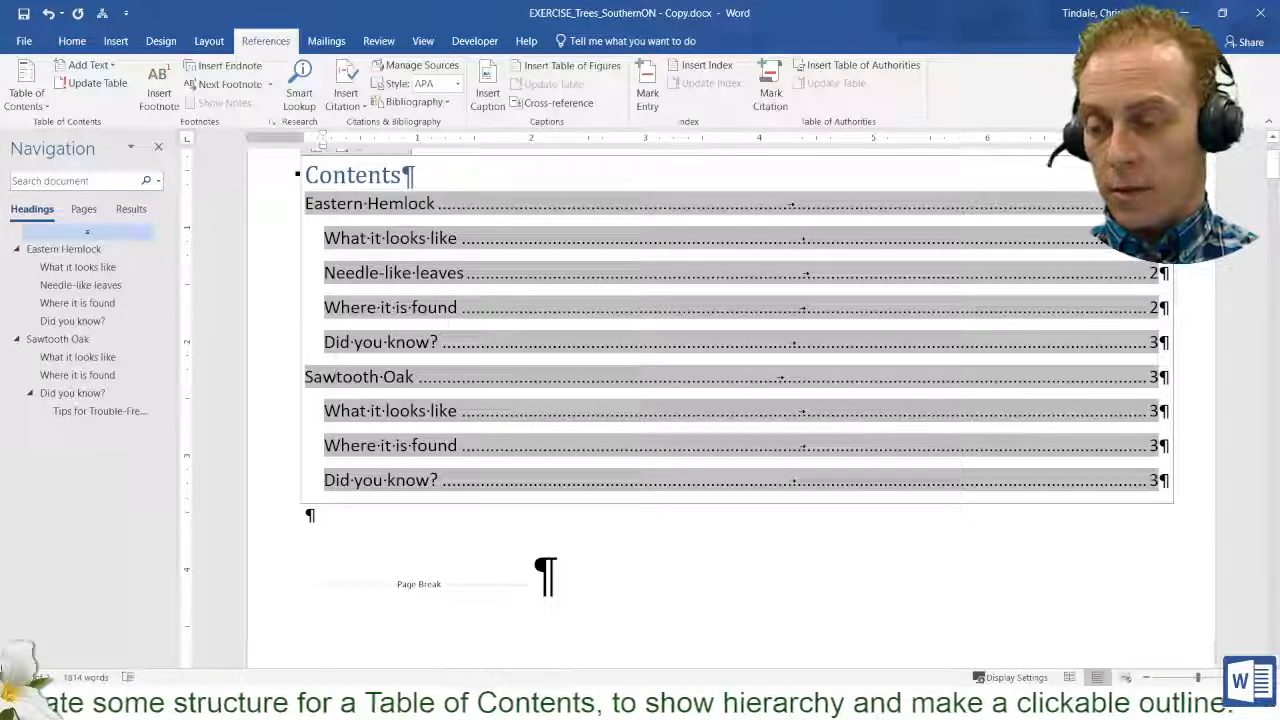
{"action": "scroll", "coordinate": [258, 402], "scroll_direction": "up", "scroll_amount": 1}
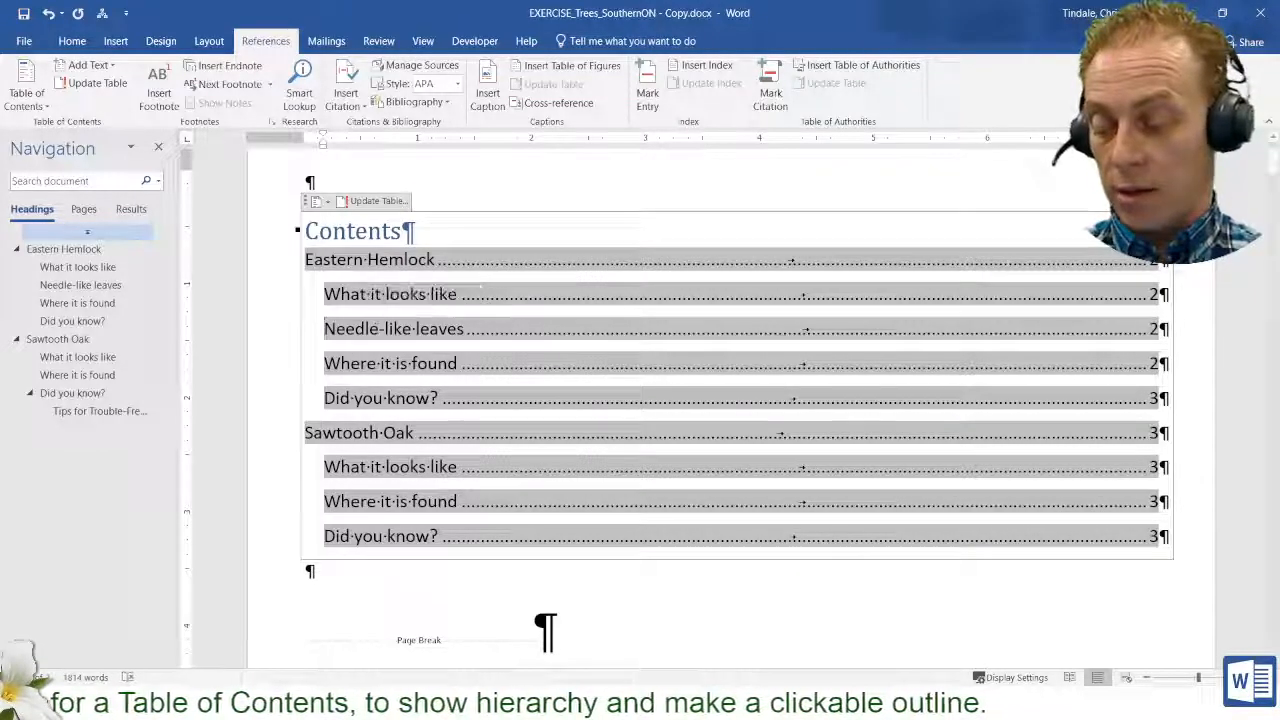
Follow the contents links to Eastern Hemlock's "Where it is found" and to "Sawtooth Oak", closing the Navigation pane in between.
{"action": "left_click", "coordinate": [422, 372], "text": "ctrl"}
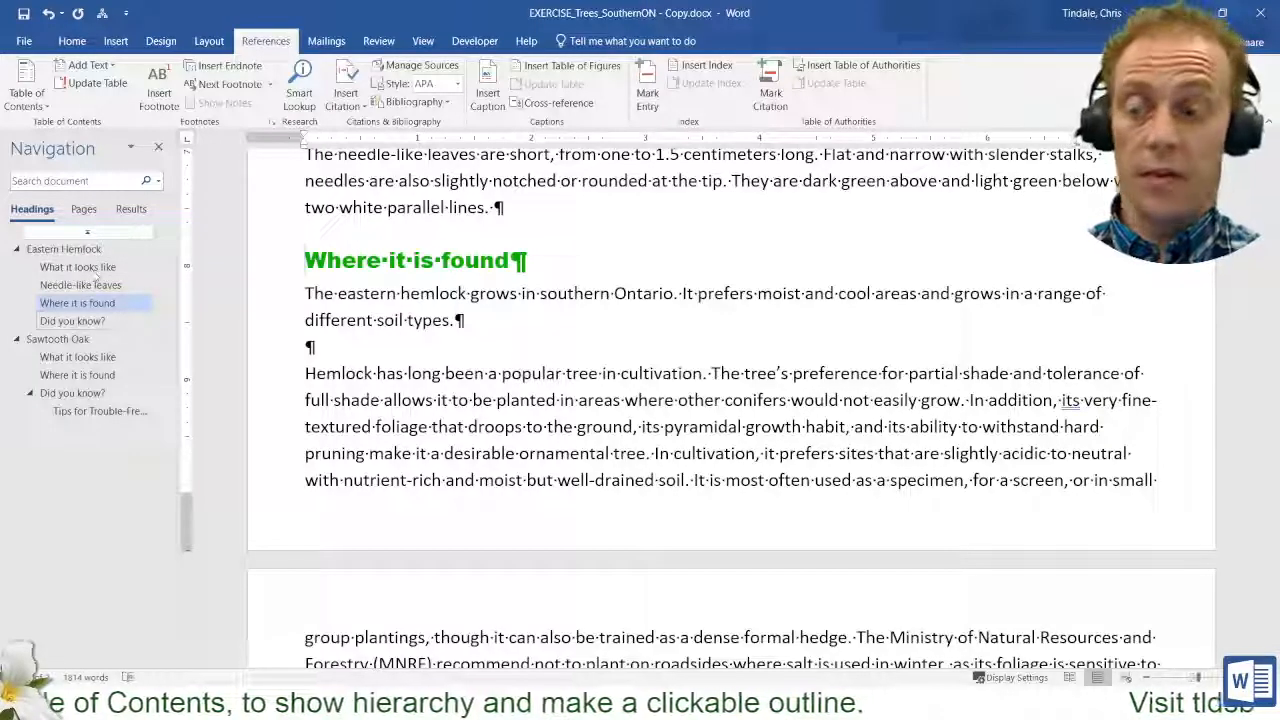
{"action": "left_click", "coordinate": [158, 147]}
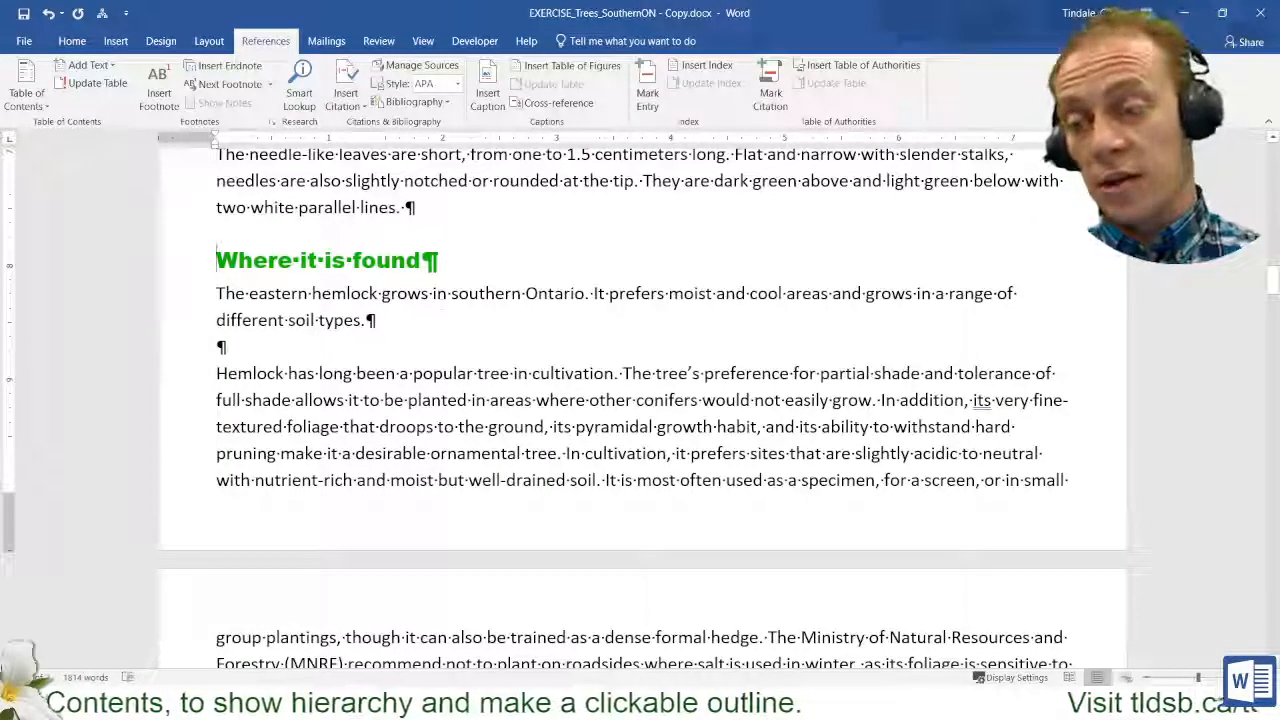
{"action": "scroll", "coordinate": [442, 308], "scroll_direction": "up", "scroll_amount": 18}
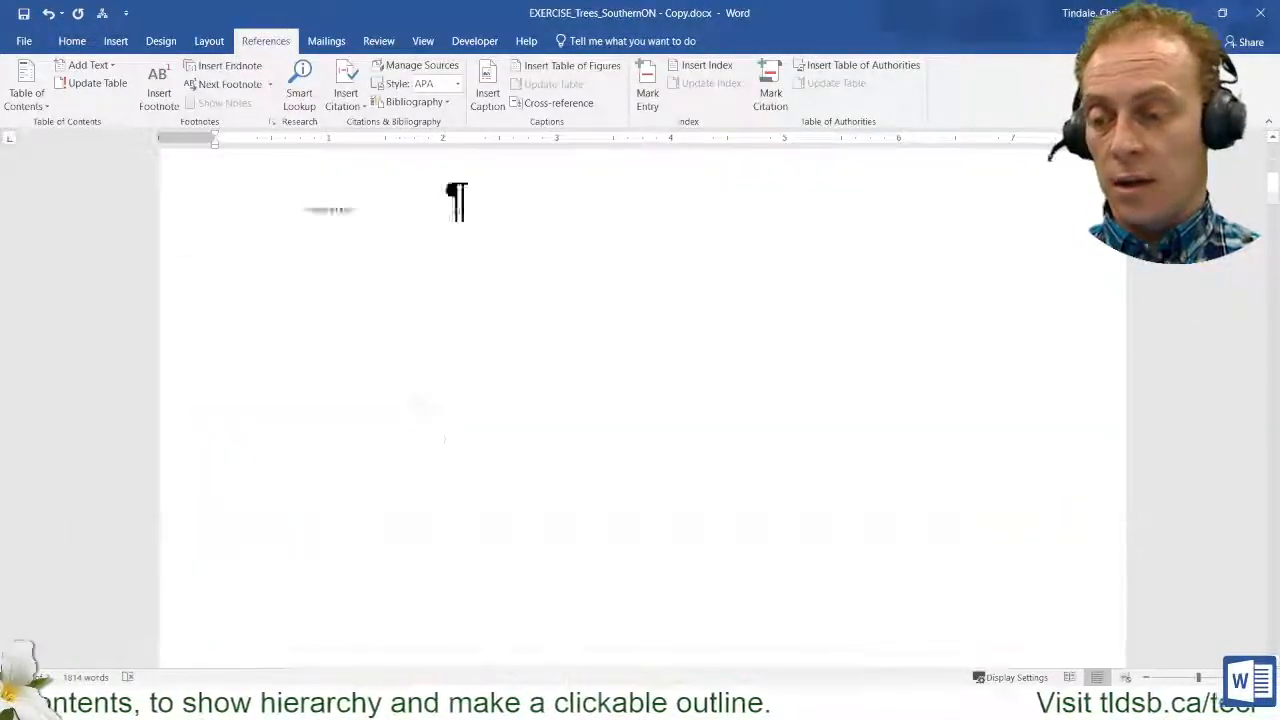
{"action": "scroll", "coordinate": [412, 408], "scroll_direction": "up", "scroll_amount": 8}
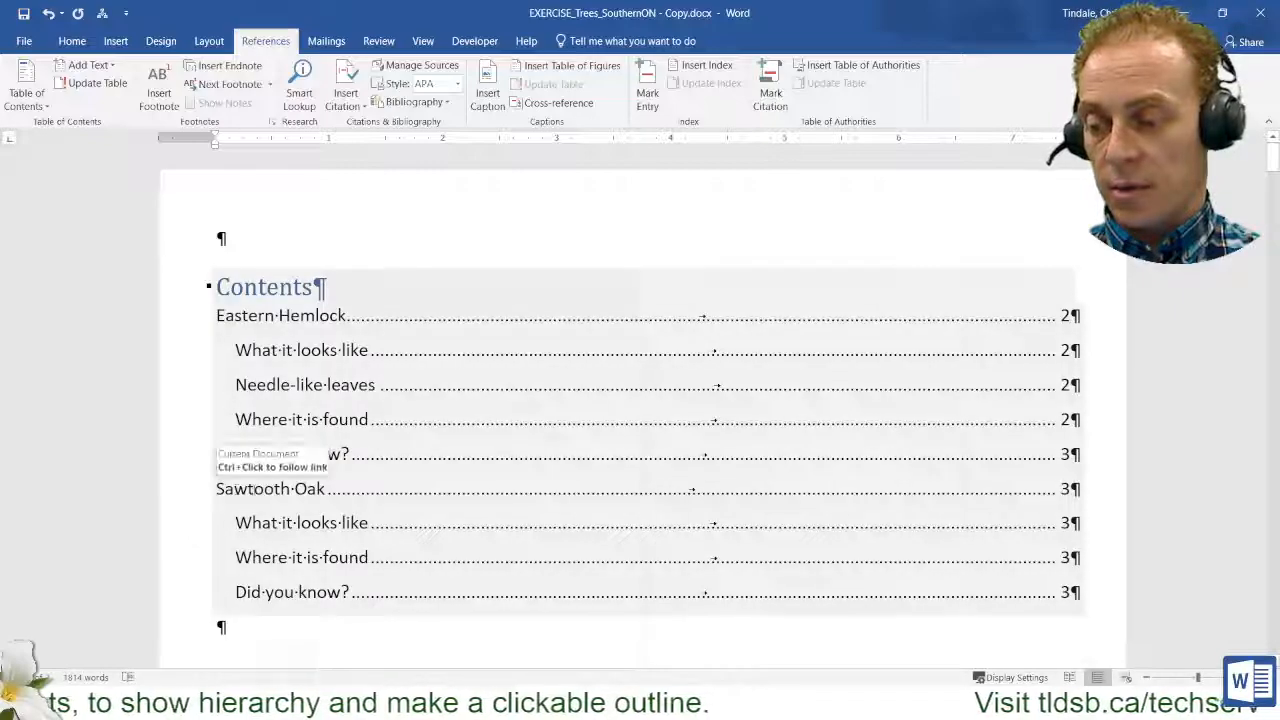
{"action": "left_click", "coordinate": [254, 489], "text": "ctrl"}
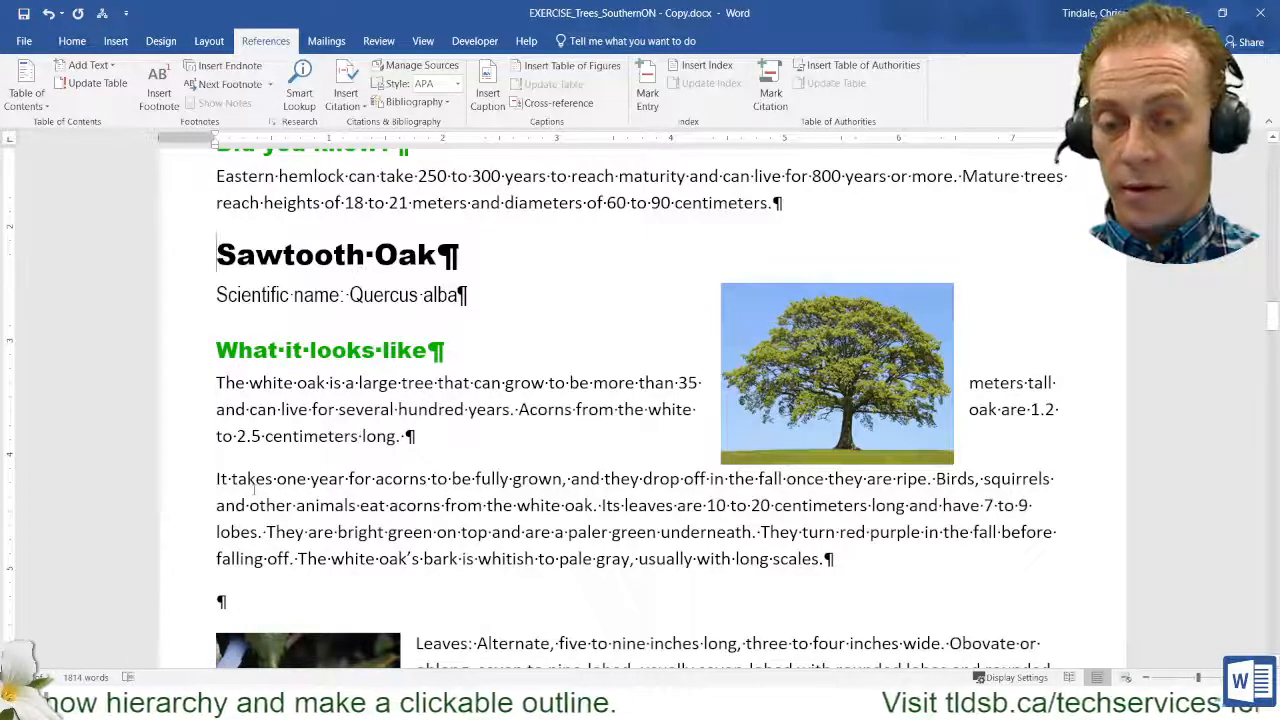
Move the oak tree picture in Sawtooth Oak's "What it looks like" section to the right margin, clear of the text.
{"action": "left_click", "coordinate": [758, 380]}
{"action": "left_click_drag", "start_coordinate": [818, 404], "coordinate": [935, 401]}
{"action": "scroll", "coordinate": [370, 468], "scroll_direction": "down", "scroll_amount": 4}
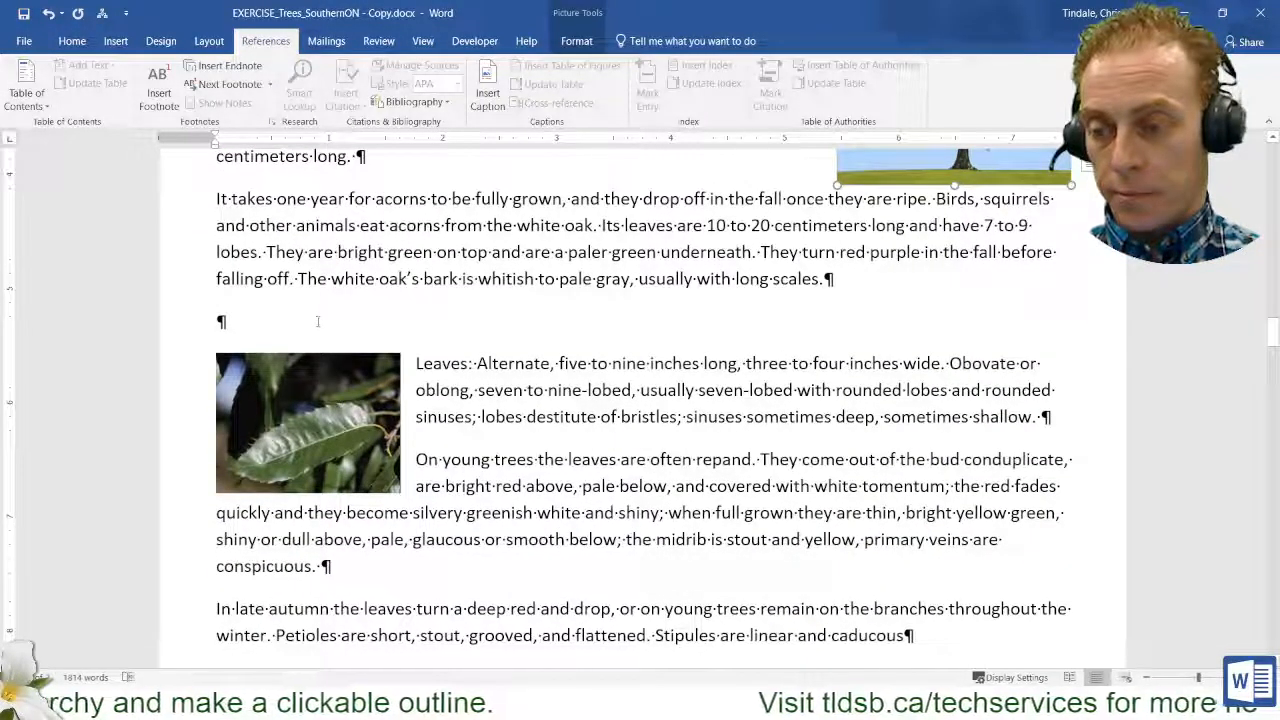
{"action": "left_click", "coordinate": [318, 321]}
{"action": "scroll", "coordinate": [318, 321], "scroll_direction": "down", "scroll_amount": 3}
{"action": "scroll", "coordinate": [318, 321], "scroll_direction": "up", "scroll_amount": 5}
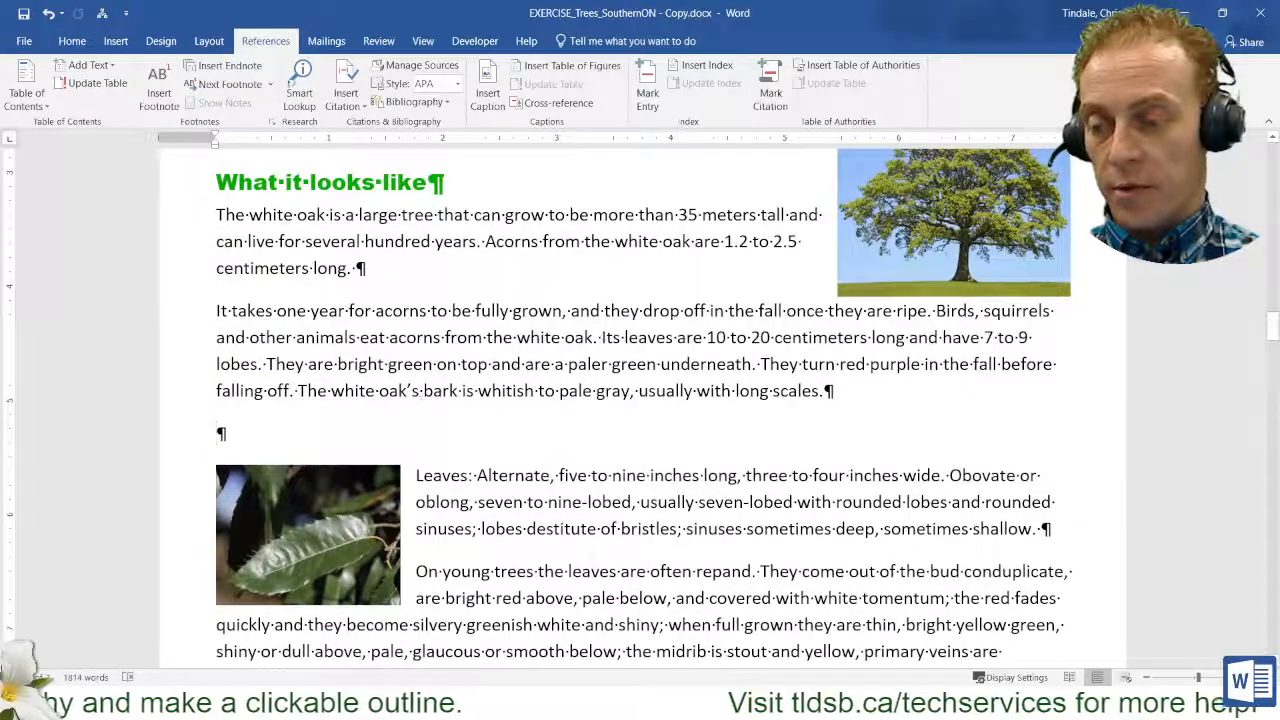
Insert a page break directly before the "Sawtooth Oak" heading.
{"action": "scroll", "coordinate": [470, 310], "scroll_direction": "down", "scroll_amount": 7}
{"action": "scroll", "coordinate": [470, 310], "scroll_direction": "up", "scroll_amount": 4}
{"action": "scroll", "coordinate": [470, 310], "scroll_direction": "up", "scroll_amount": 12}
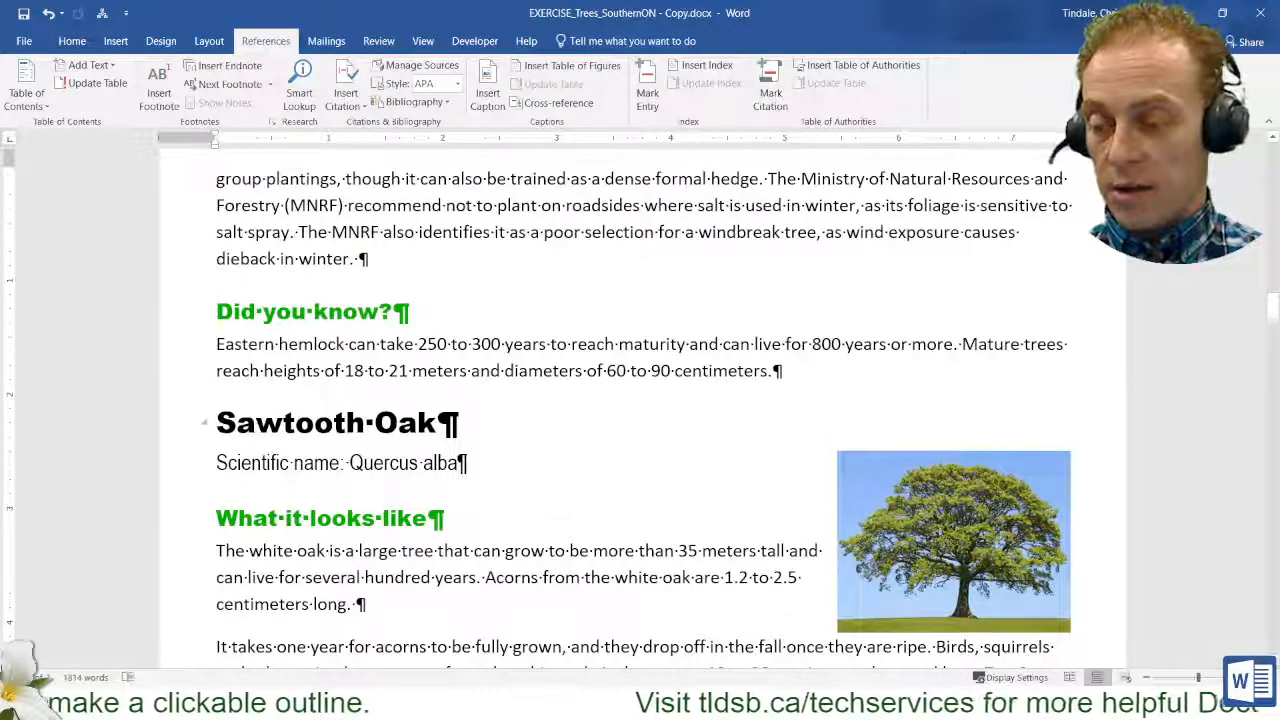
{"action": "left_click", "coordinate": [218, 424]}
{"action": "key", "text": "ctrl+Return"}
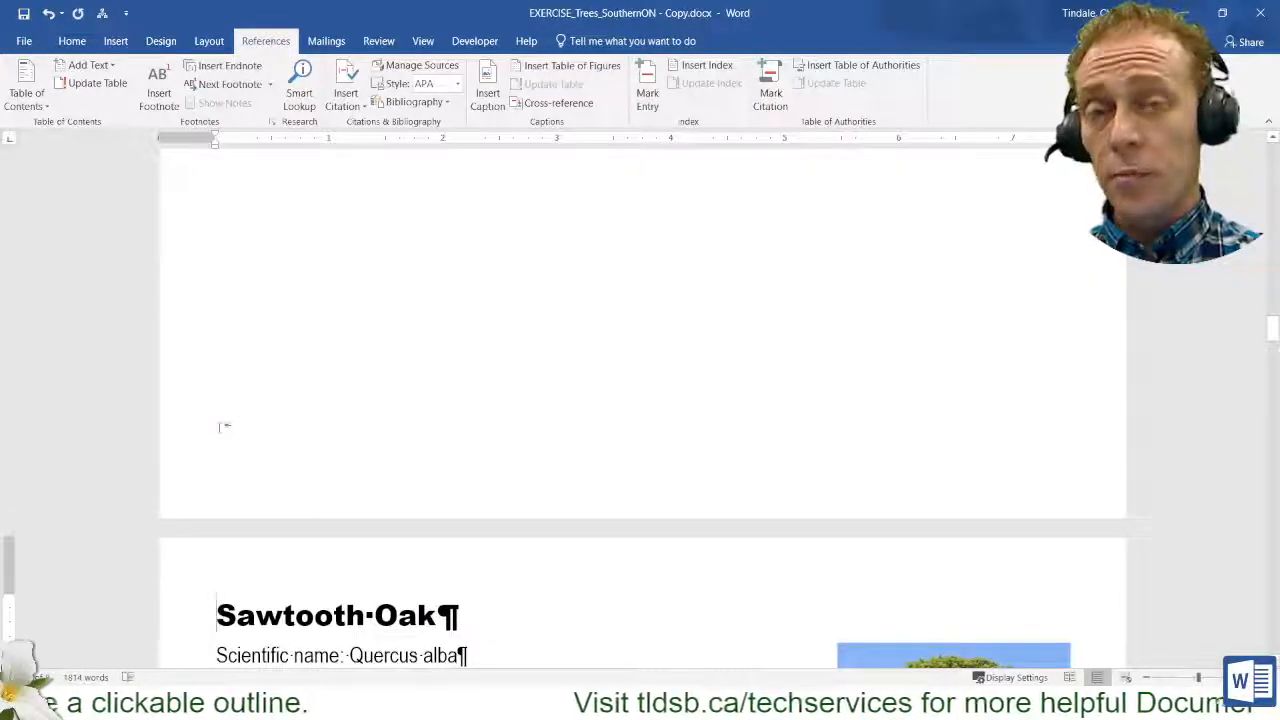
Update the table of contents on the first page, using the page numbers only option.
{"action": "scroll", "coordinate": [214, 418], "scroll_direction": "up", "scroll_amount": 2}
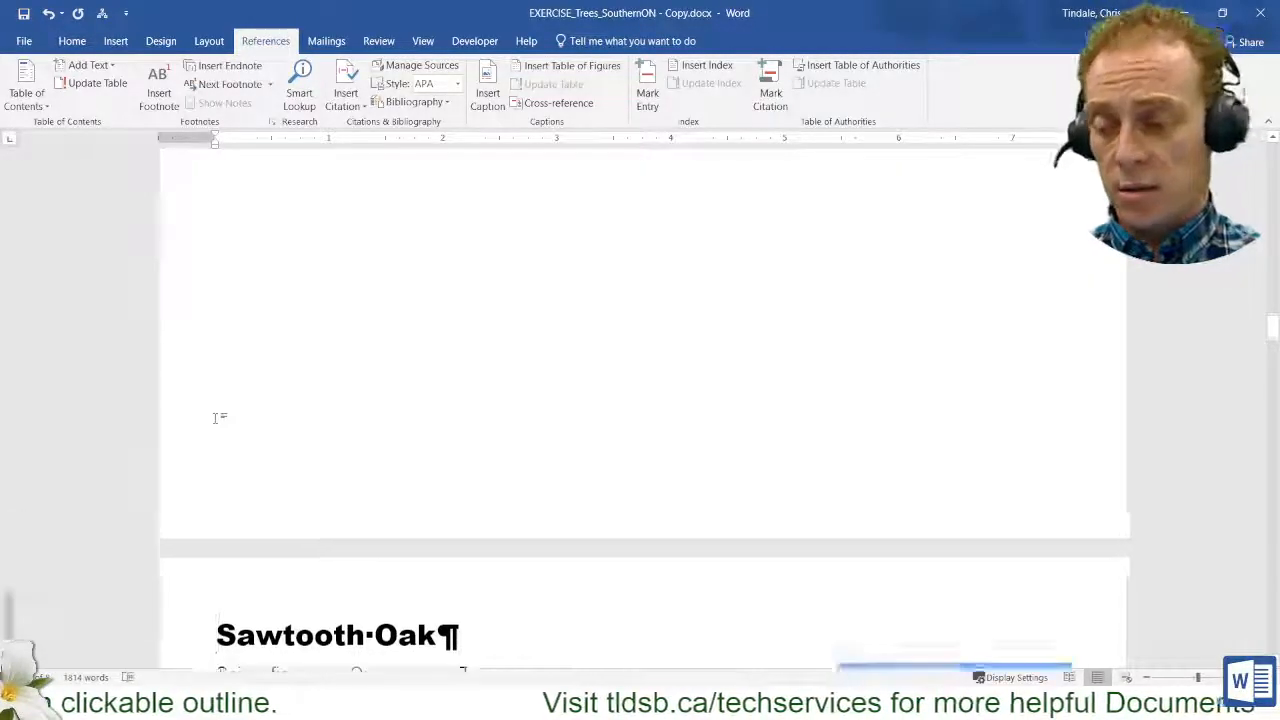
{"action": "scroll", "coordinate": [218, 418], "scroll_direction": "up", "scroll_amount": 3}
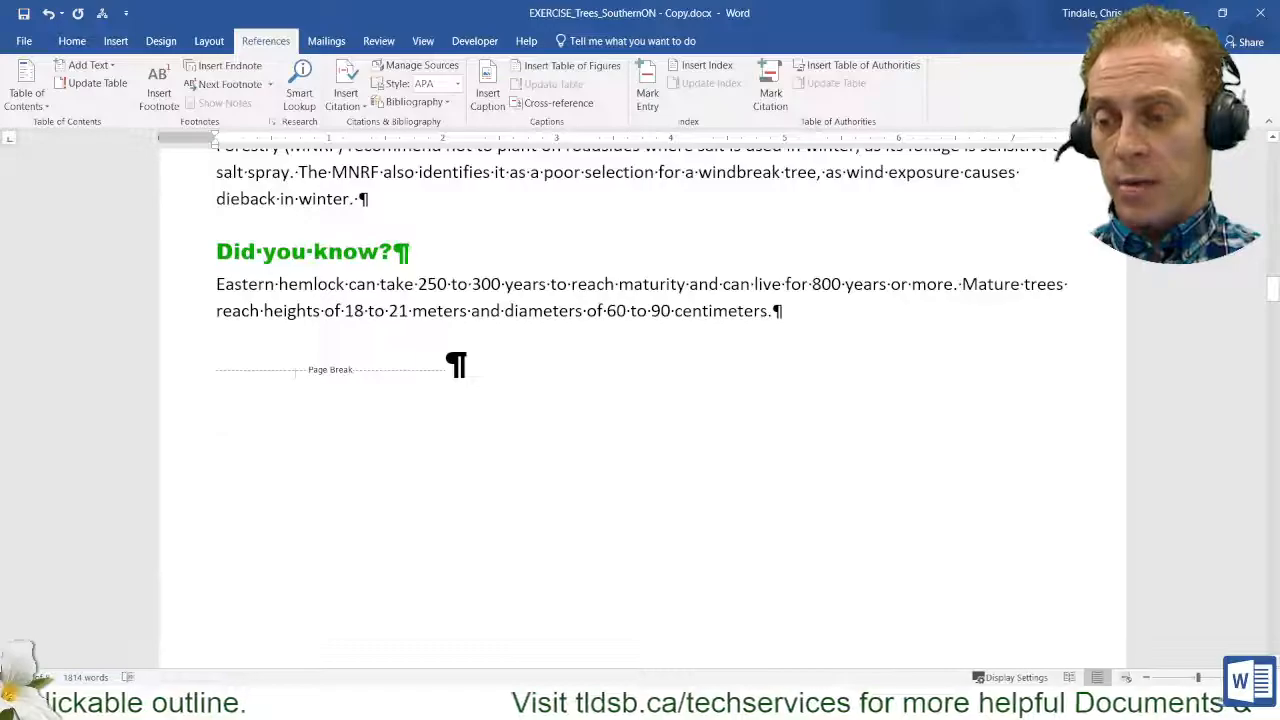
{"action": "scroll", "coordinate": [222, 433], "scroll_direction": "up", "scroll_amount": 10}
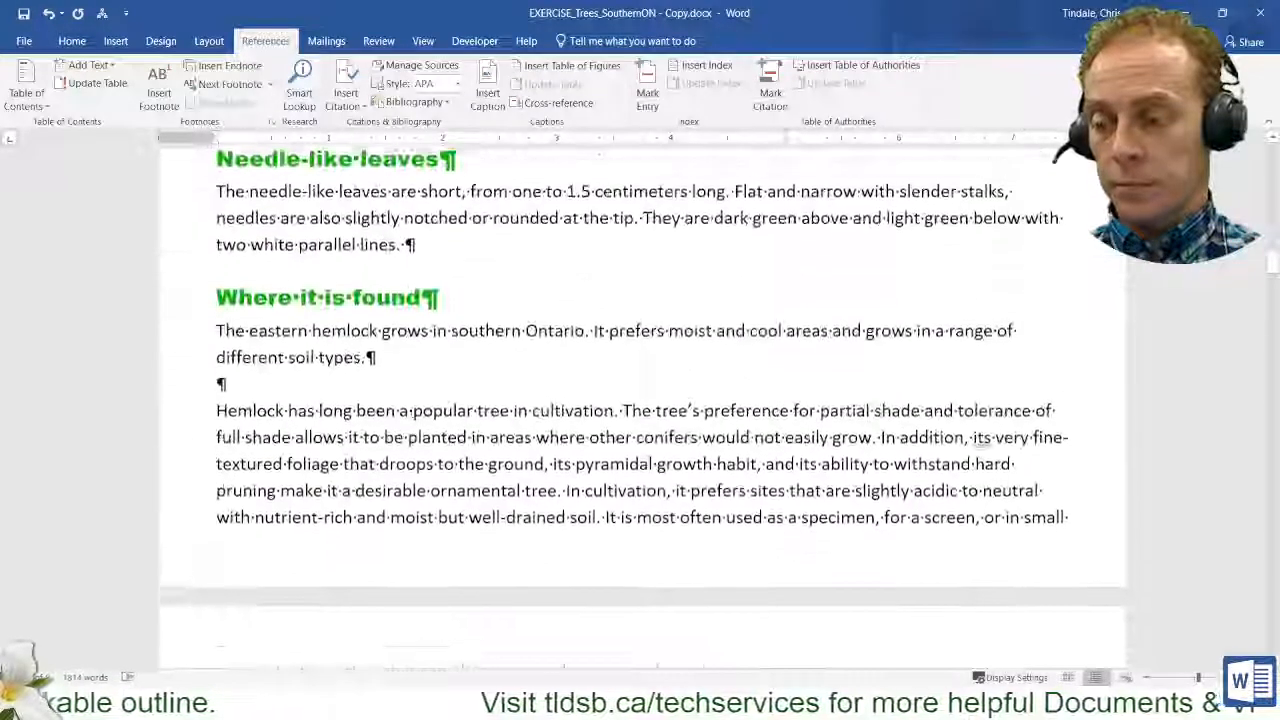
{"action": "scroll", "coordinate": [409, 419], "scroll_direction": "up", "scroll_amount": 10}
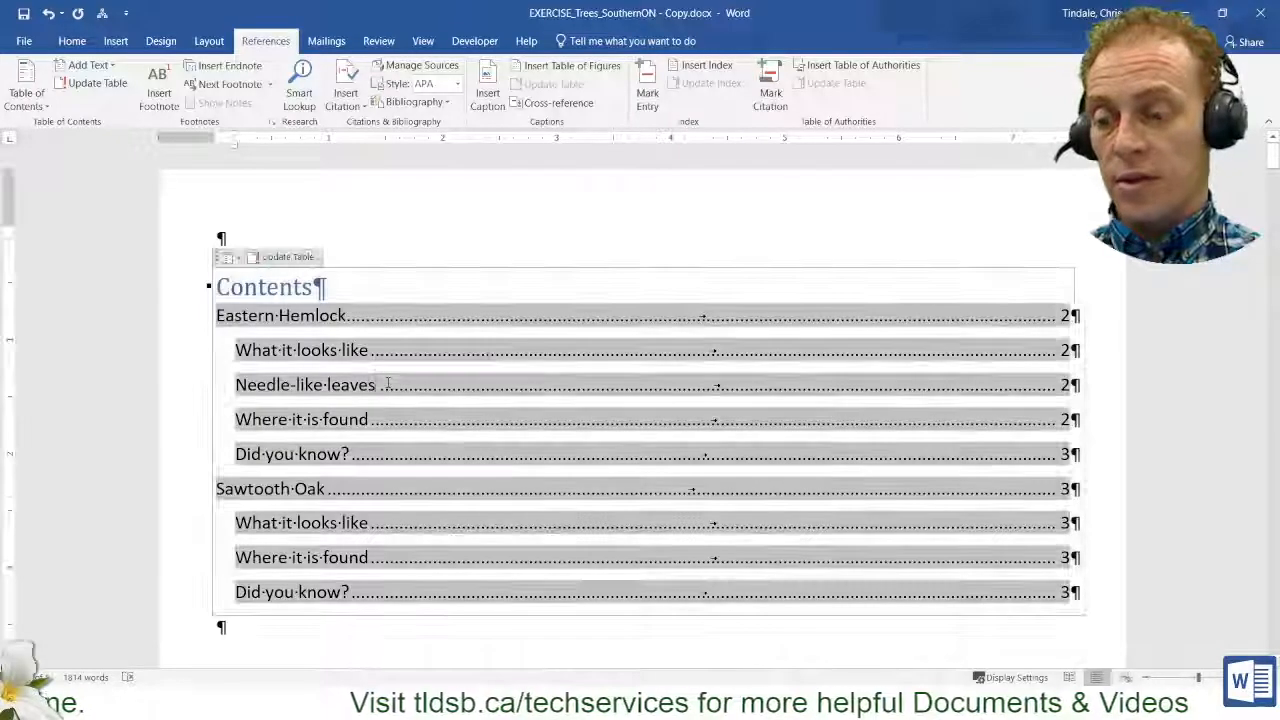
{"action": "left_click", "coordinate": [387, 384]}
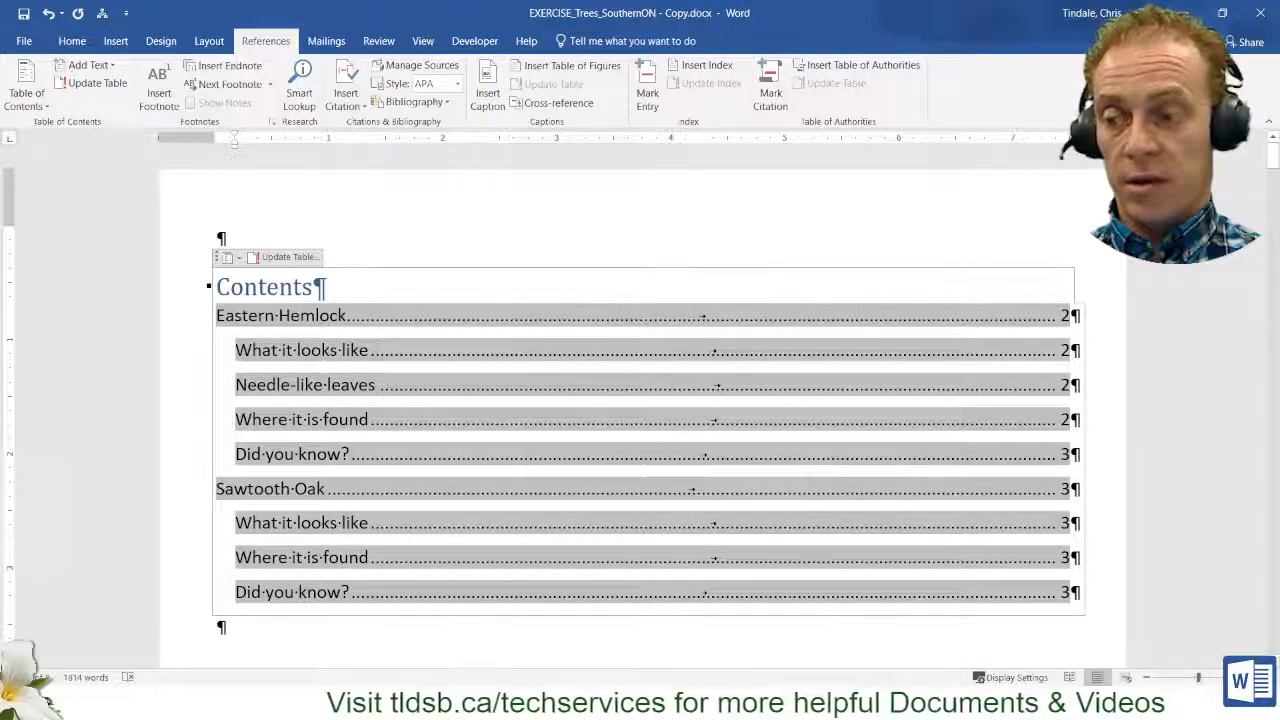
{"action": "left_click", "coordinate": [271, 257]}
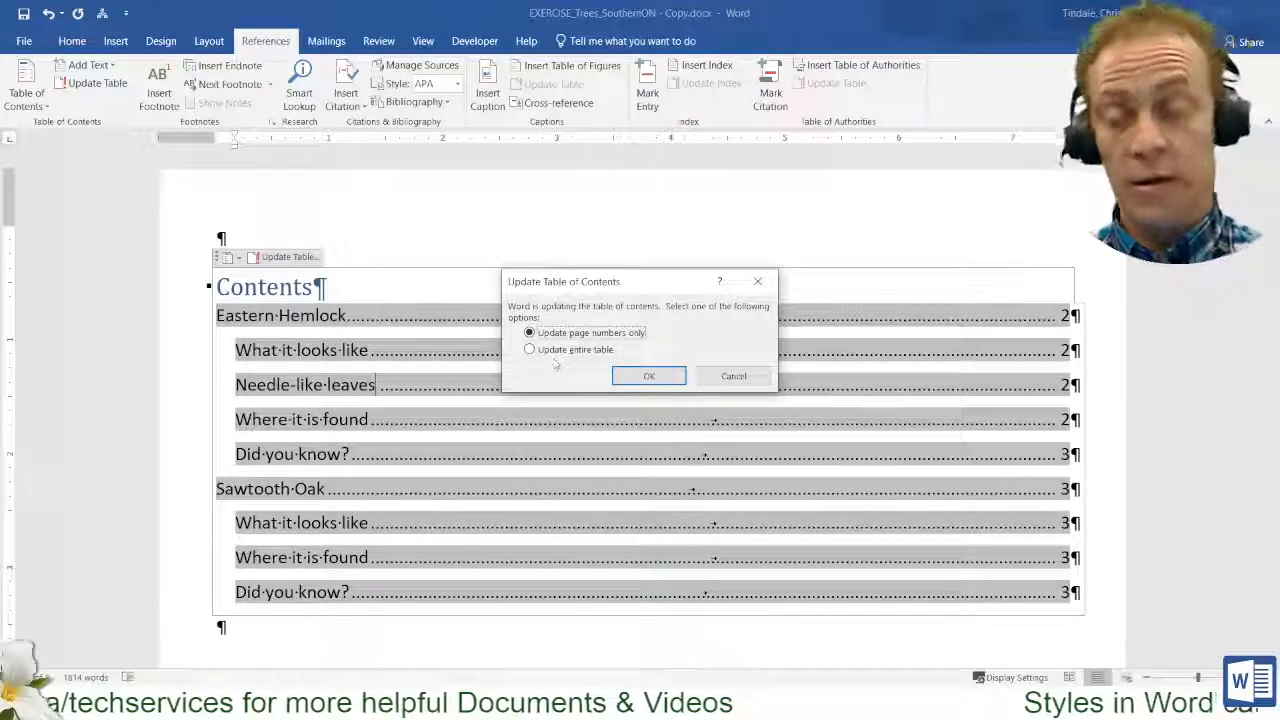
{"action": "left_click", "coordinate": [626, 377]}
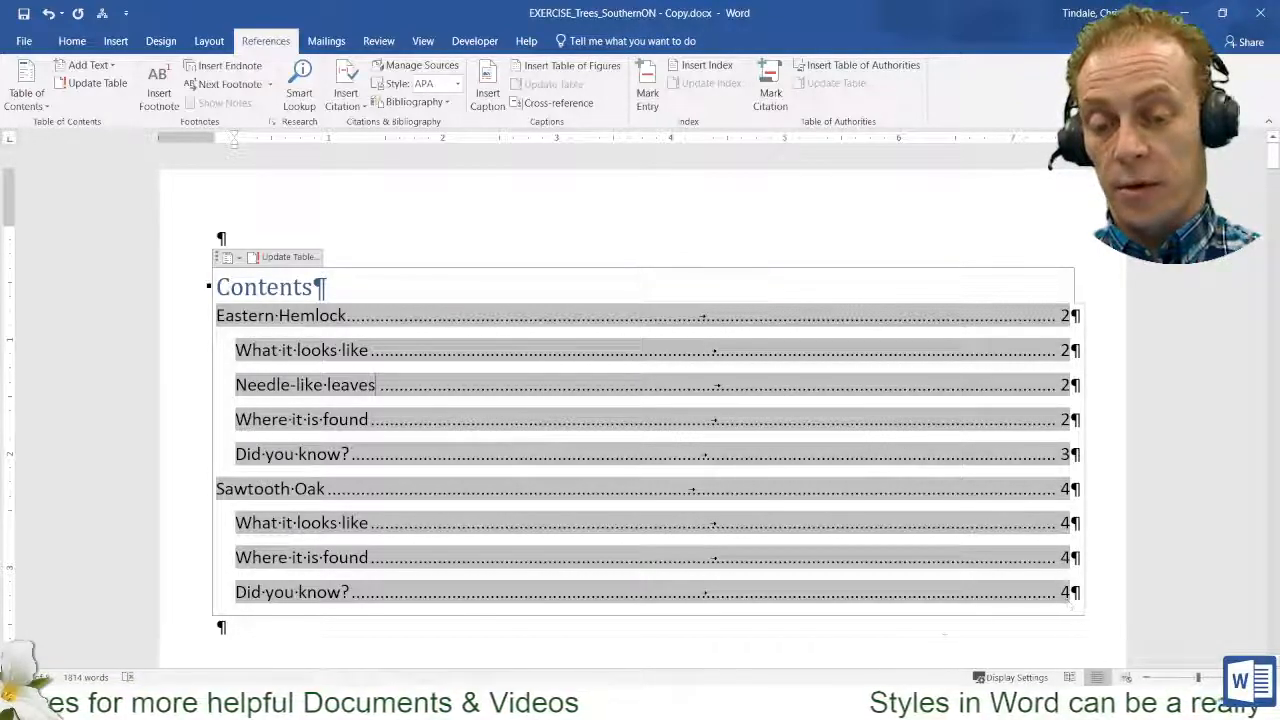
{"action": "left_click", "coordinate": [942, 636]}
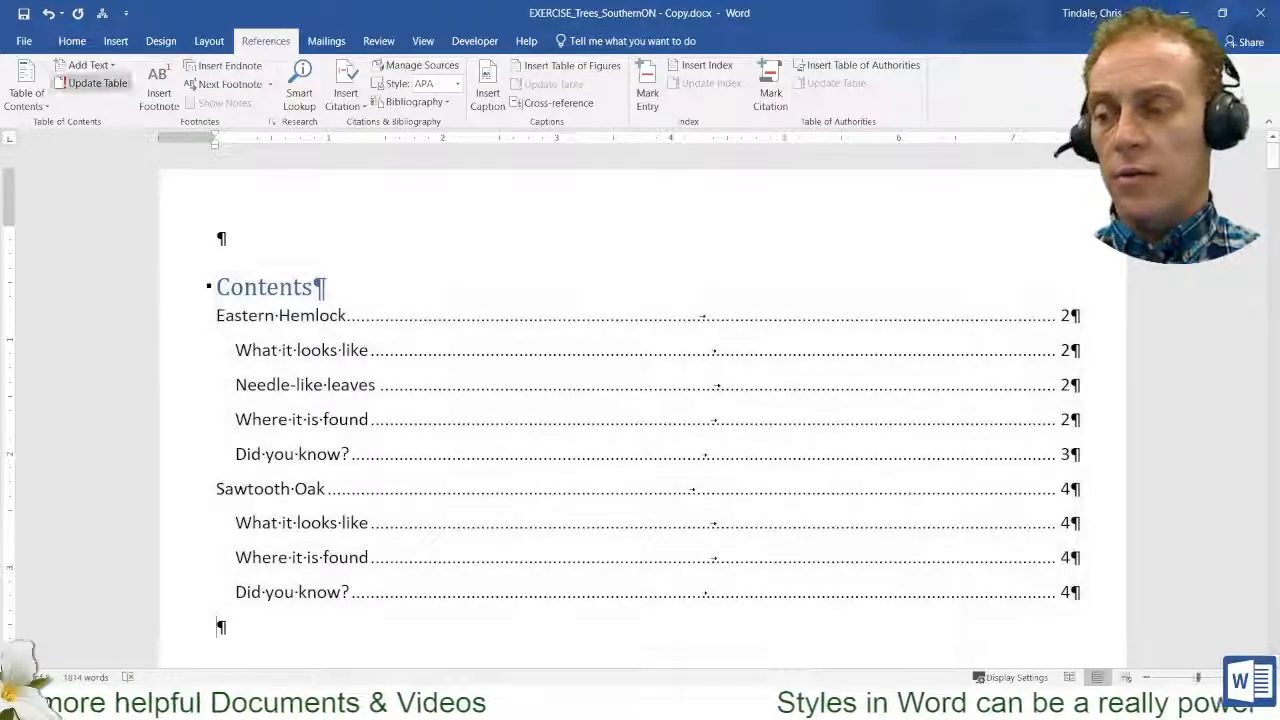
Show the Navigation pane, follow the contents link to Eastern Hemlock, and close the pane again.
{"action": "left_click", "coordinate": [336, 41]}
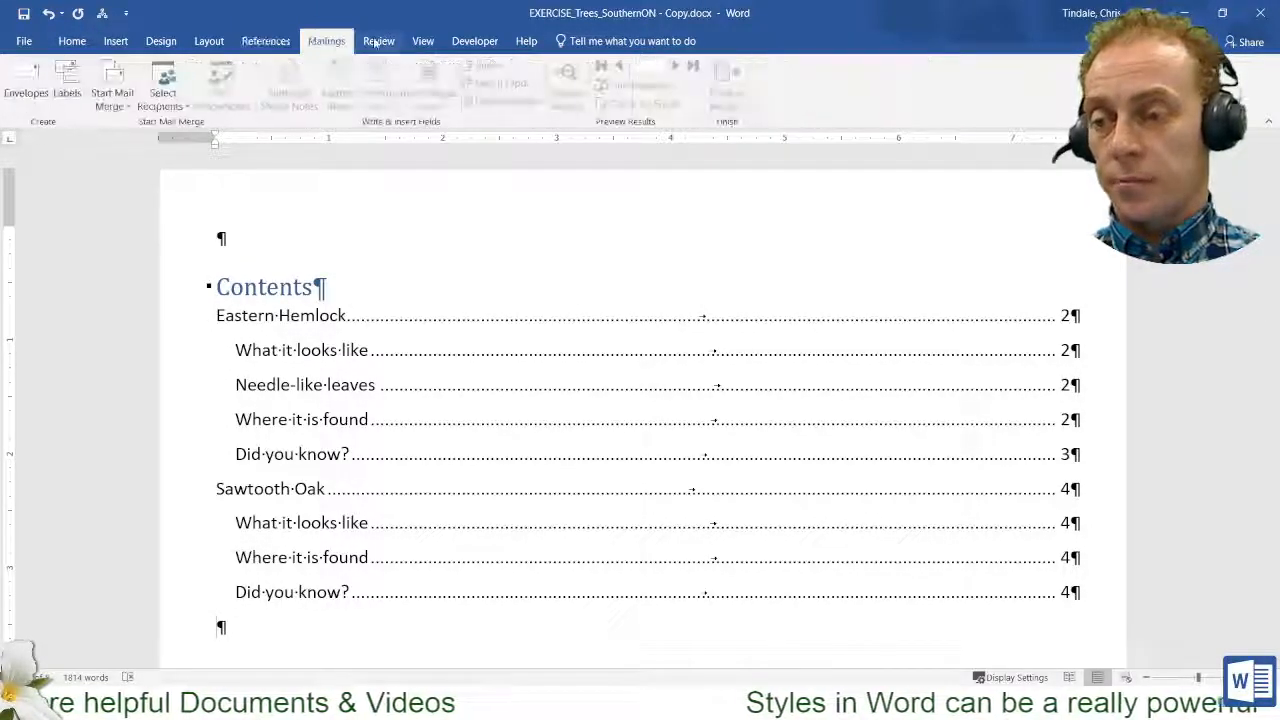
{"action": "left_click", "coordinate": [250, 42]}
{"action": "left_click", "coordinate": [422, 44]}
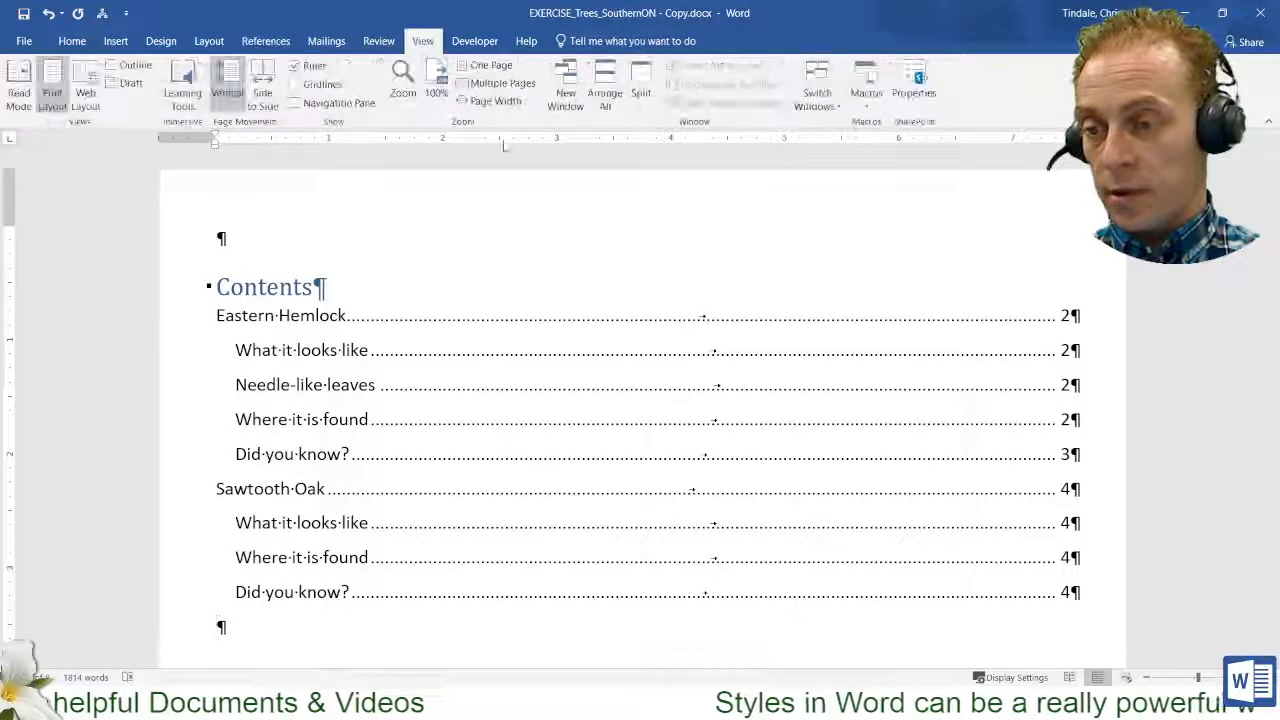
{"action": "left_click", "coordinate": [316, 104]}
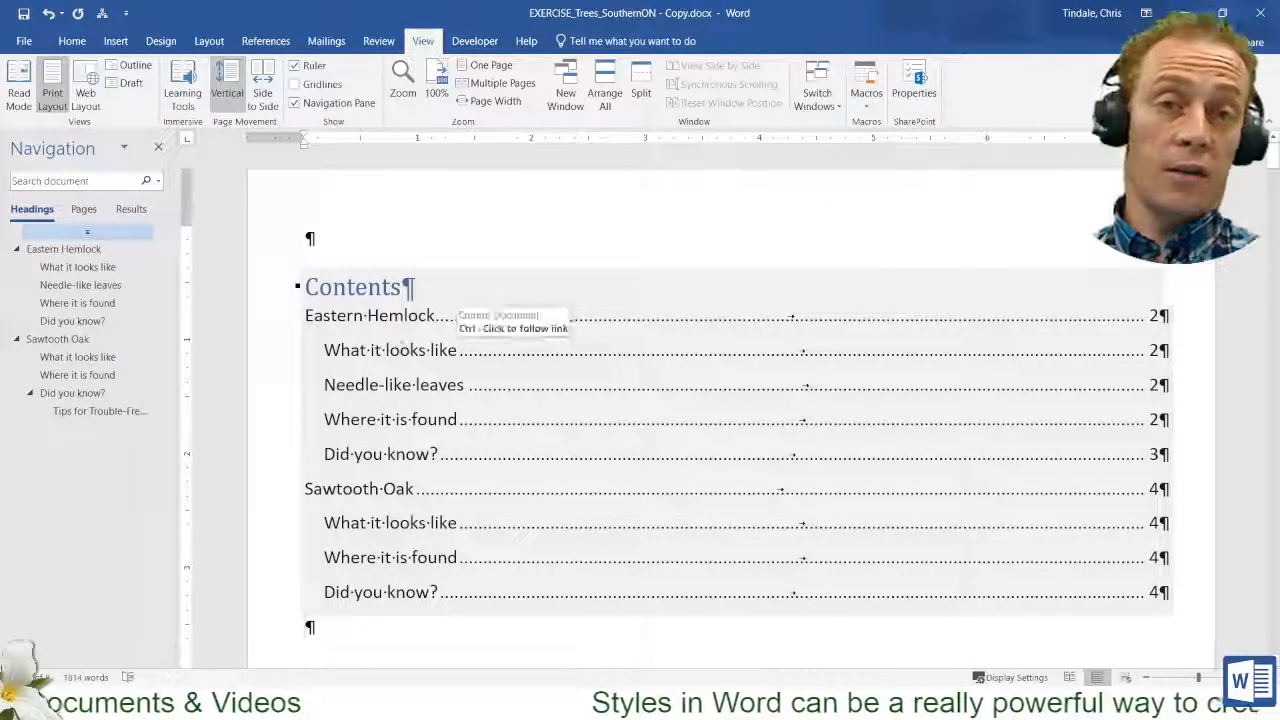
{"action": "left_click", "coordinate": [399, 343]}
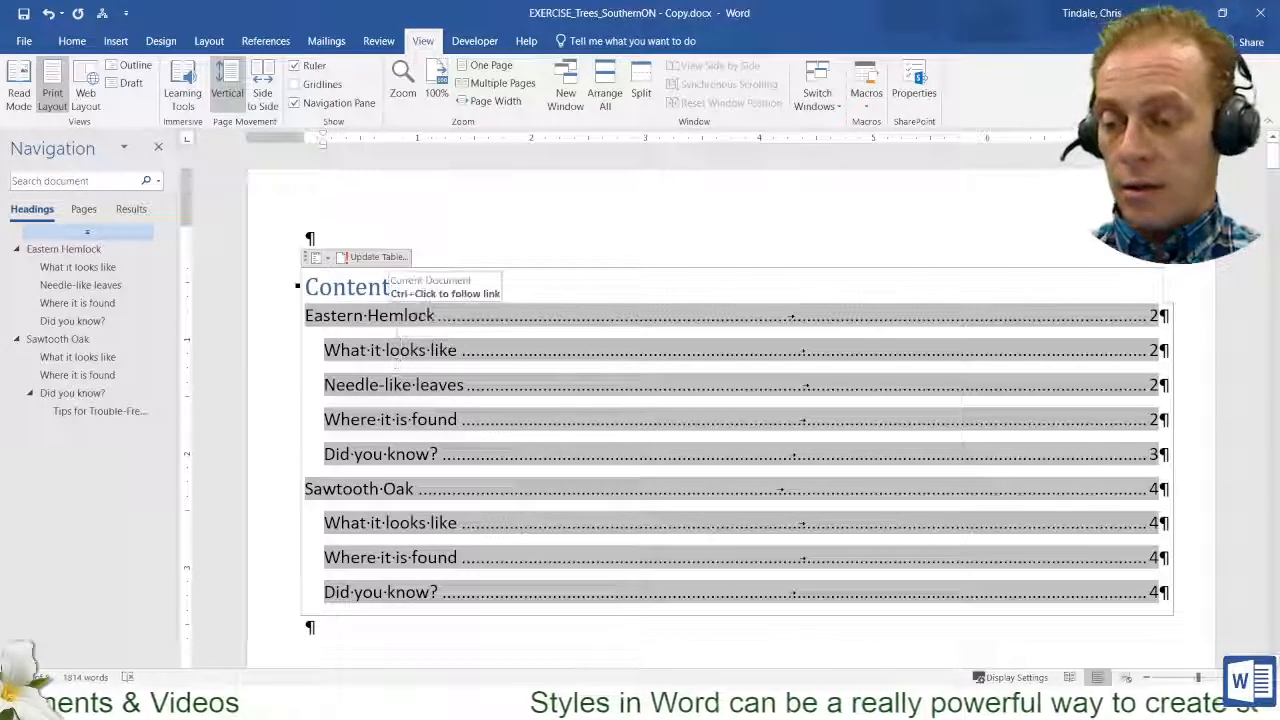
{"action": "left_click", "coordinate": [398, 330], "text": "ctrl"}
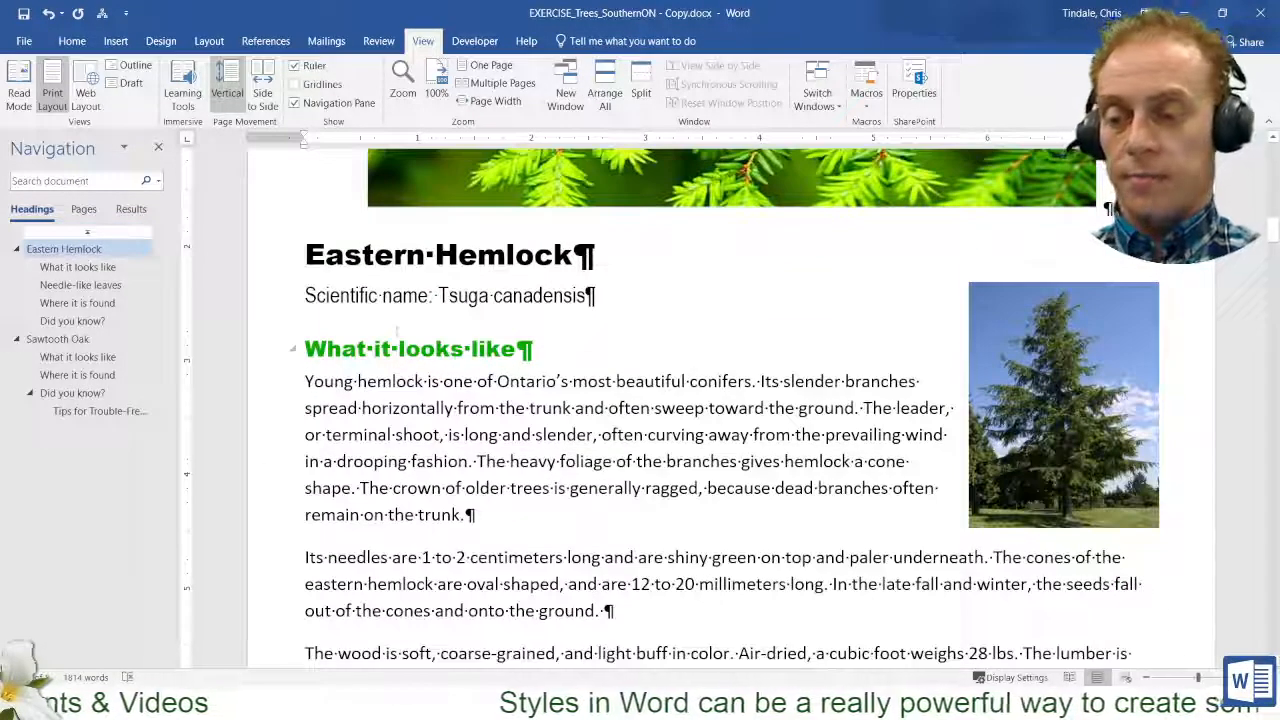
{"action": "left_click", "coordinate": [158, 147]}
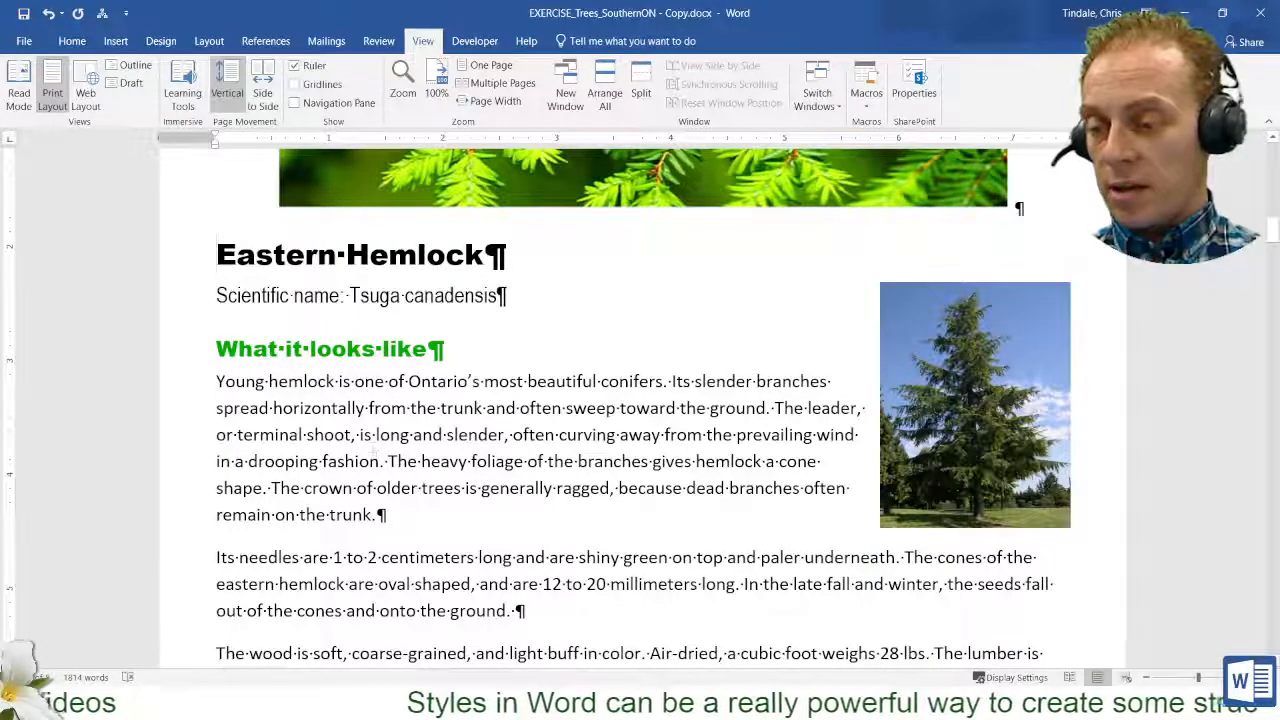
Modify the Heading 2 style so its font color is black from the theme colors.
{"action": "scroll", "coordinate": [376, 455], "scroll_direction": "down", "scroll_amount": 10}
{"action": "scroll", "coordinate": [370, 443], "scroll_direction": "up", "scroll_amount": 12}
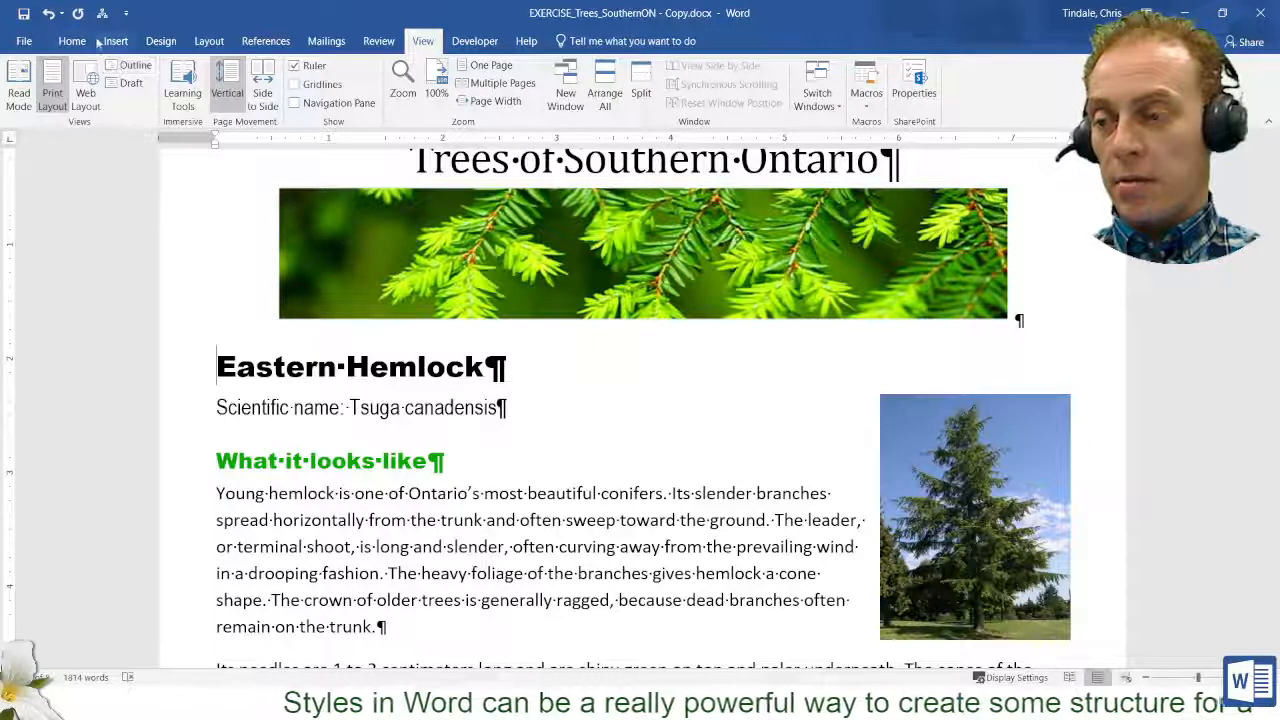
{"action": "left_click", "coordinate": [67, 44]}
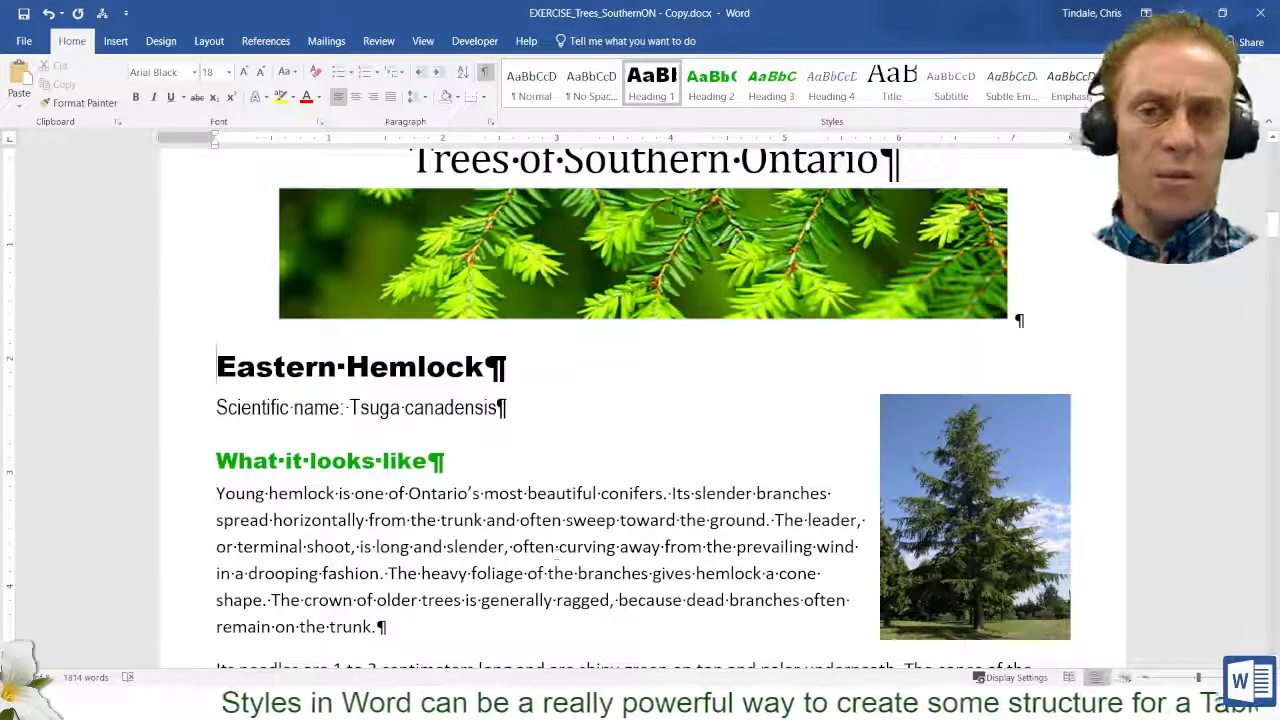
{"action": "right_click", "coordinate": [712, 98]}
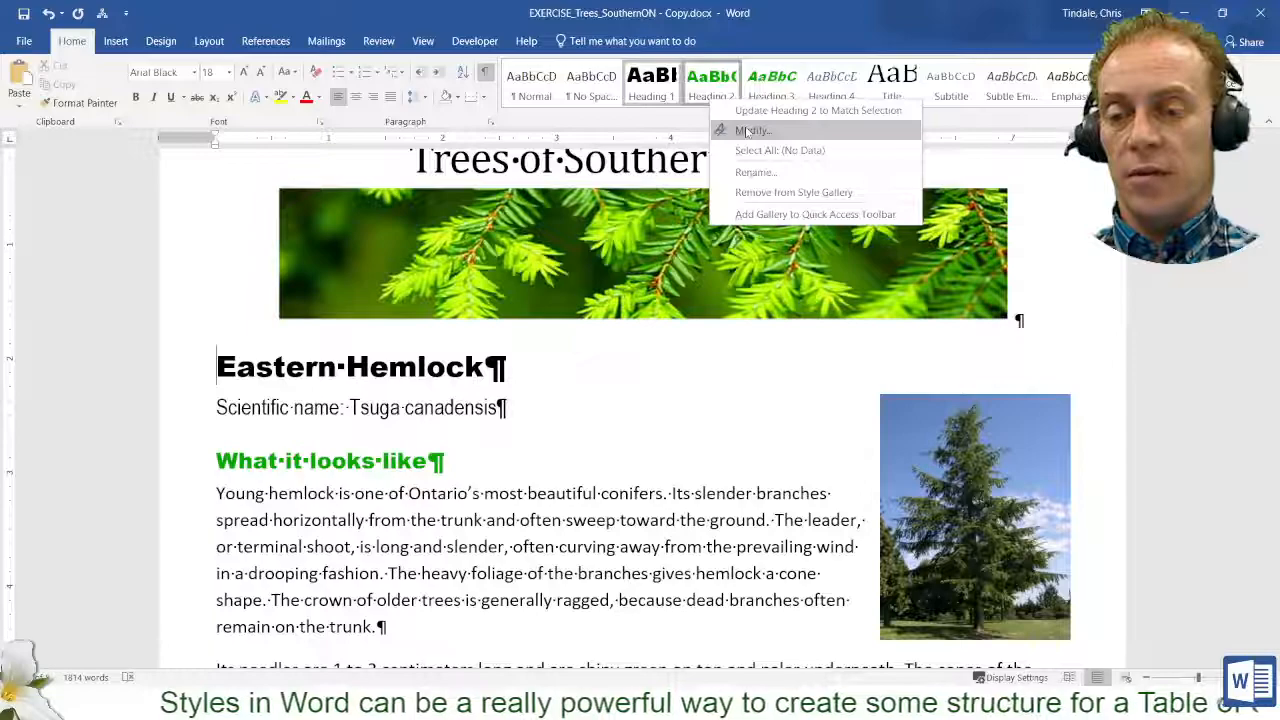
{"action": "left_click", "coordinate": [748, 131]}
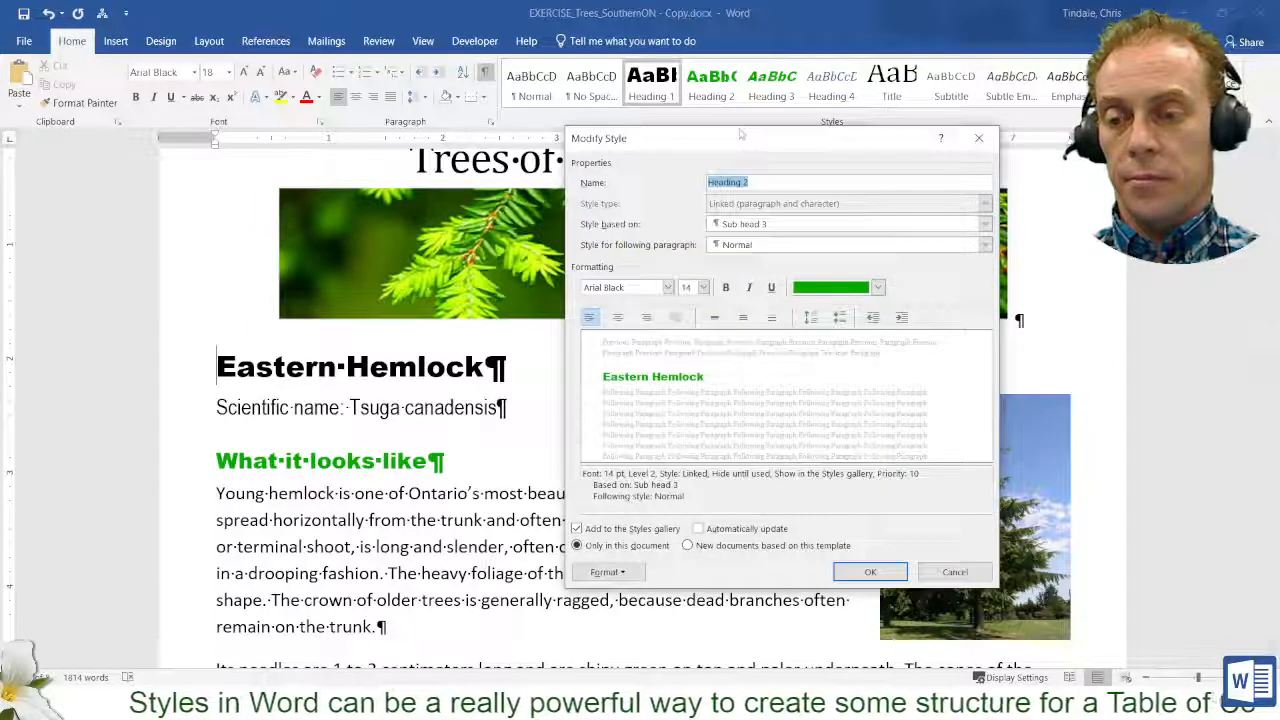
{"action": "left_click", "coordinate": [877, 287]}
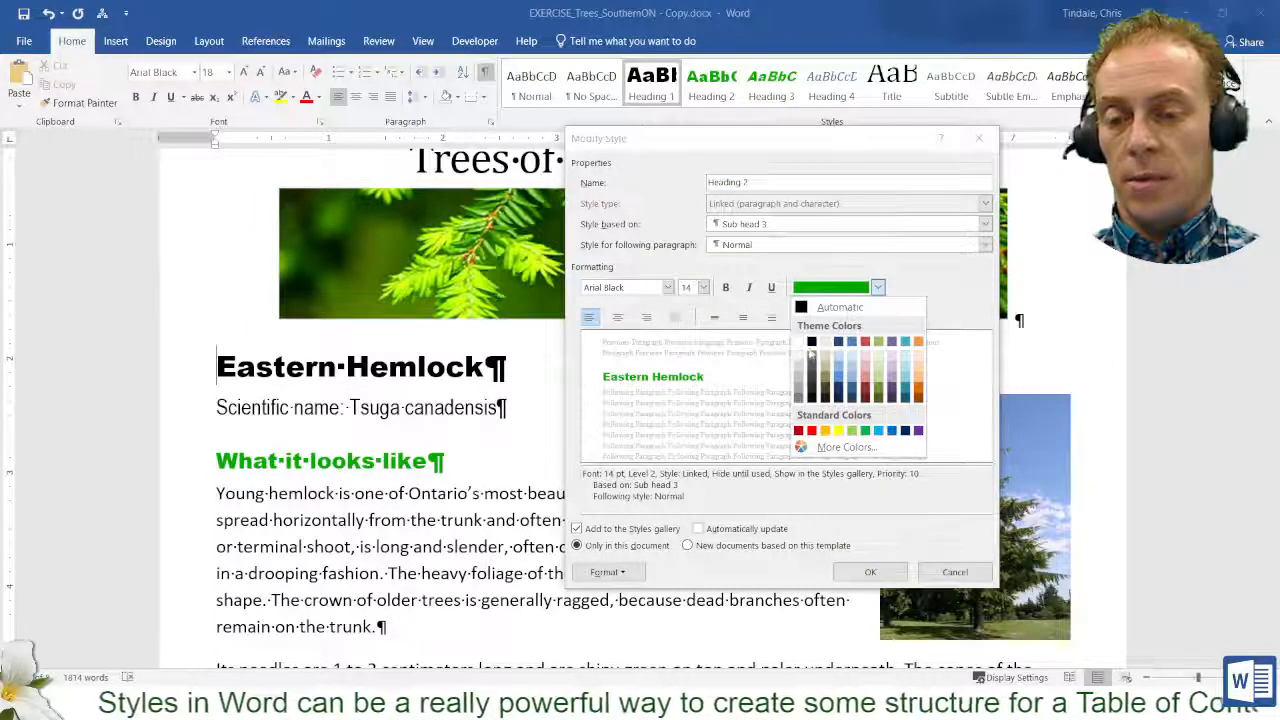
{"action": "left_click", "coordinate": [811, 342]}
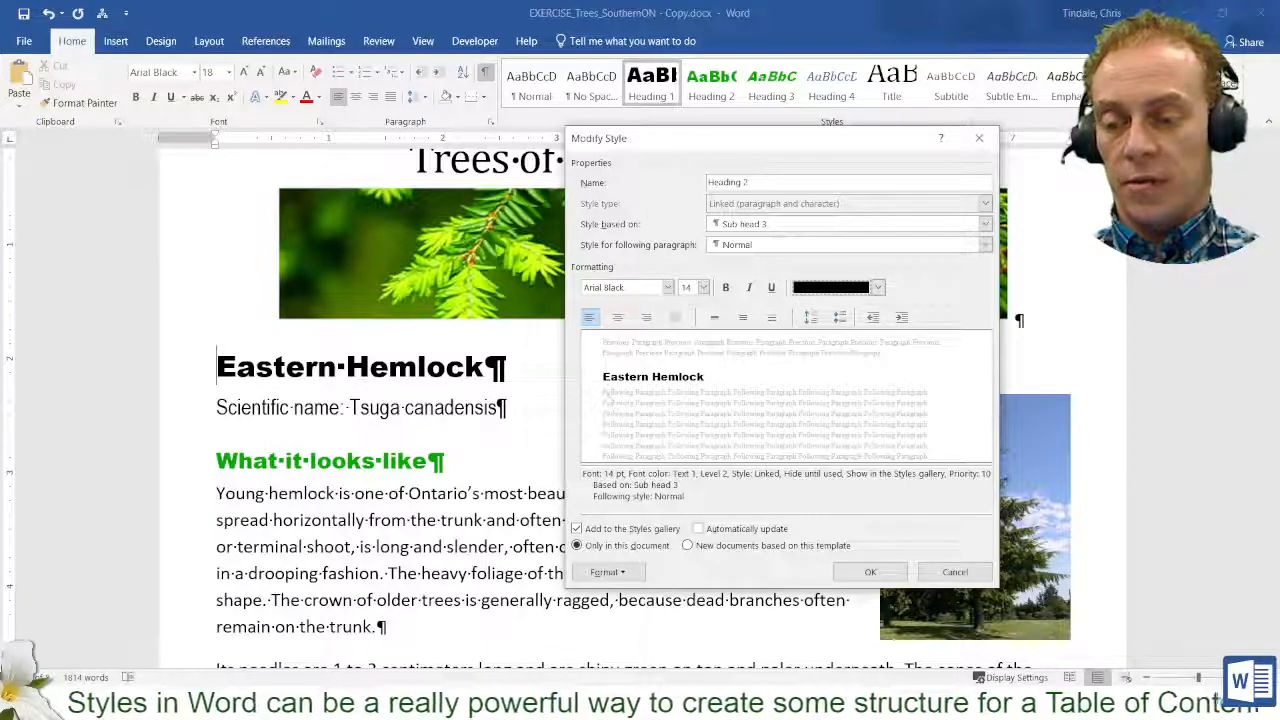
{"action": "left_click", "coordinate": [868, 573]}
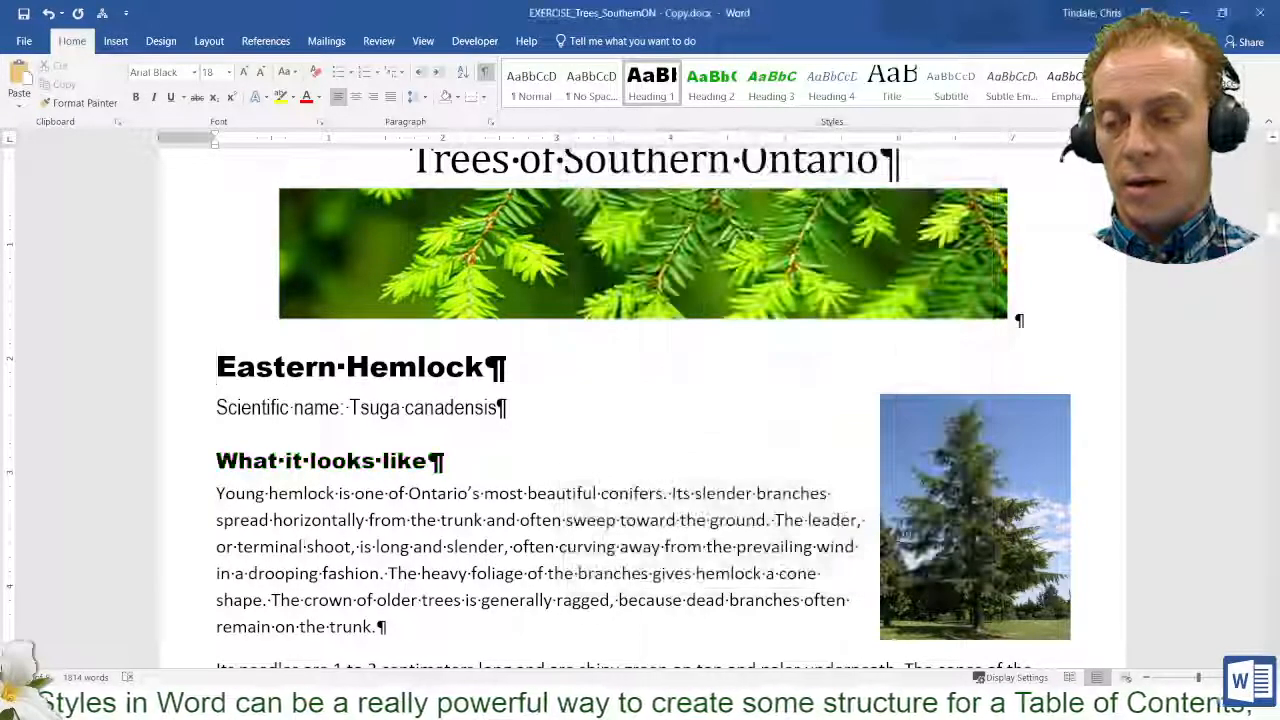
Look over the Eastern Hemlock subheadings and undo the Heading 2 color change.
{"action": "left_click", "coordinate": [168, 472]}
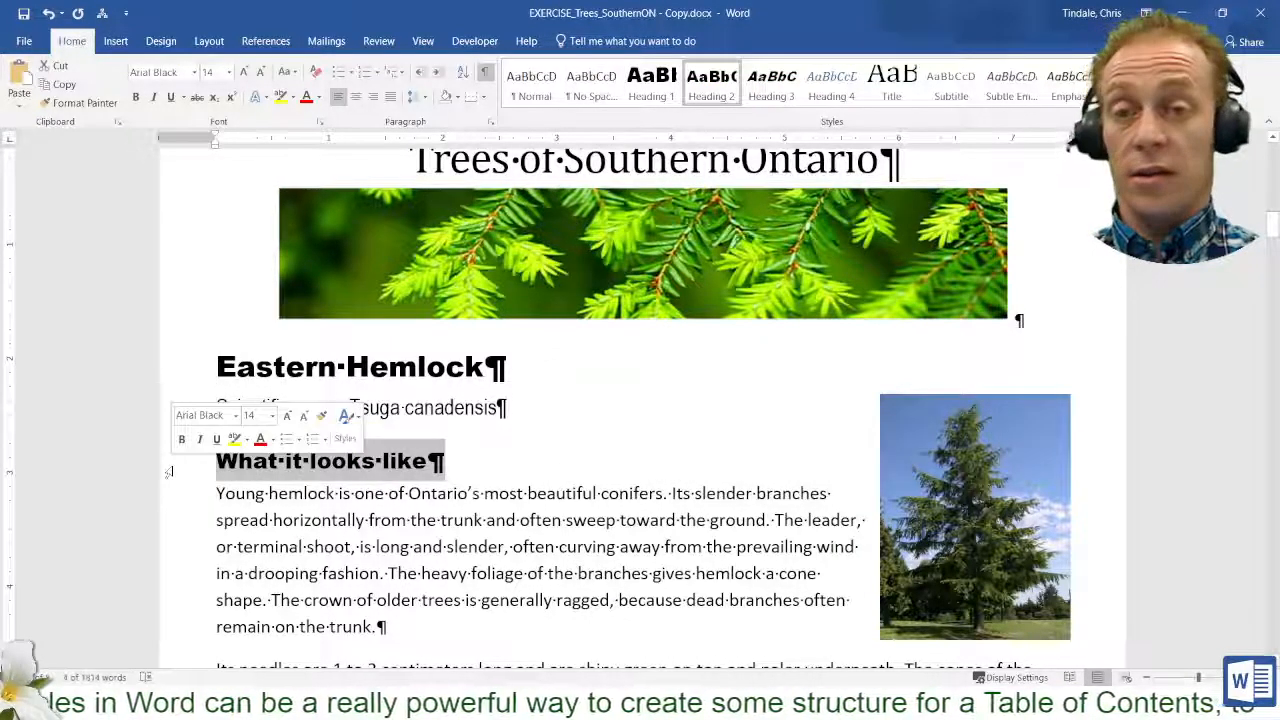
{"action": "scroll", "coordinate": [168, 472], "scroll_direction": "down", "scroll_amount": 8}
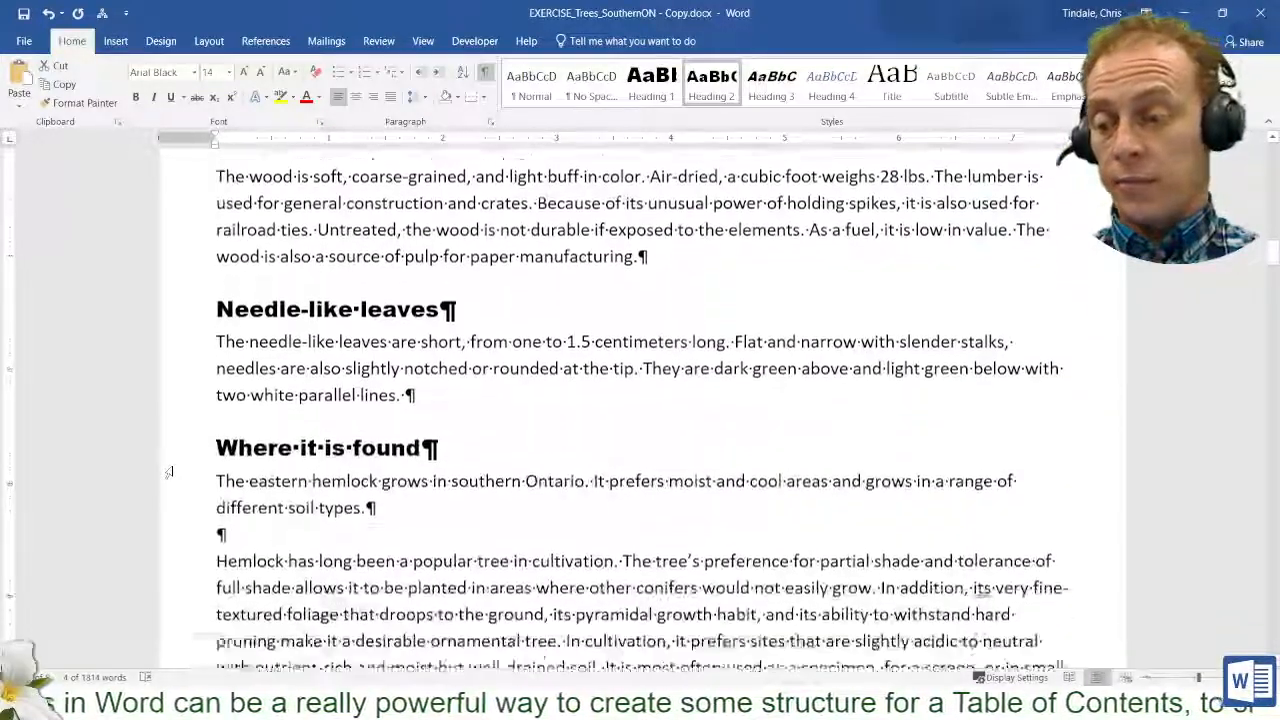
{"action": "scroll", "coordinate": [168, 472], "scroll_direction": "down", "scroll_amount": 5}
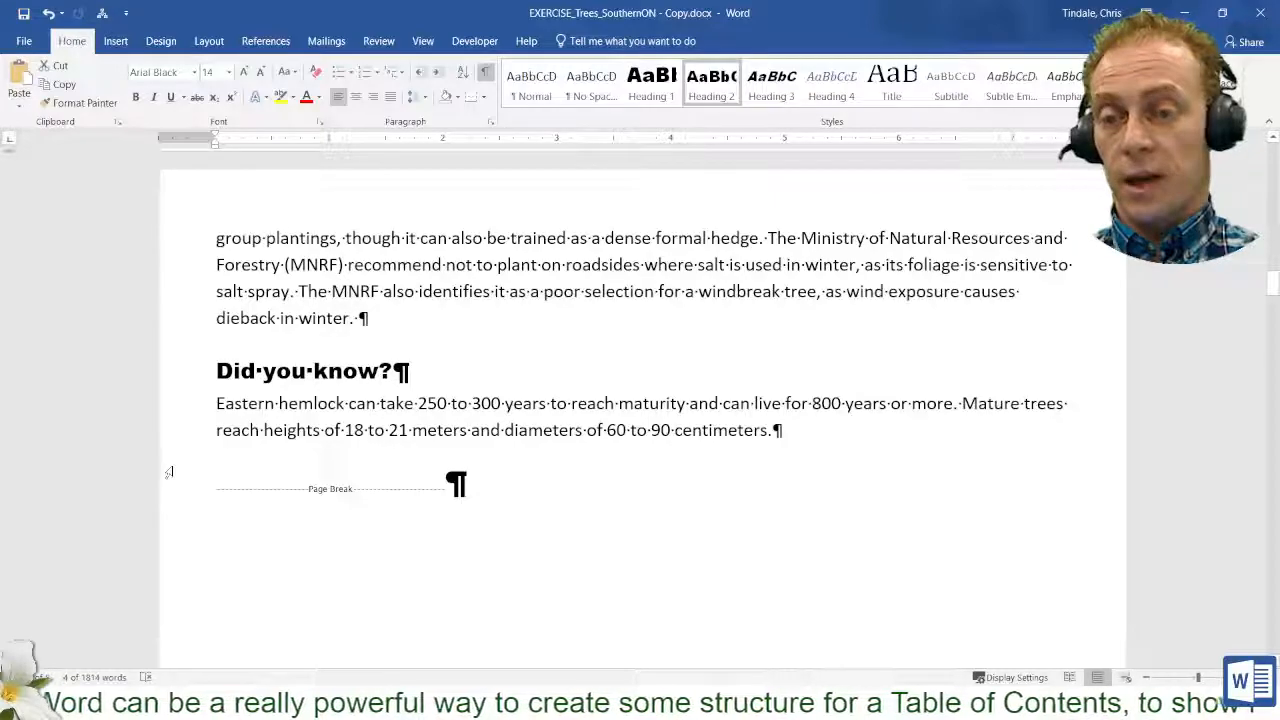
{"action": "scroll", "coordinate": [168, 472], "scroll_direction": "up", "scroll_amount": 14}
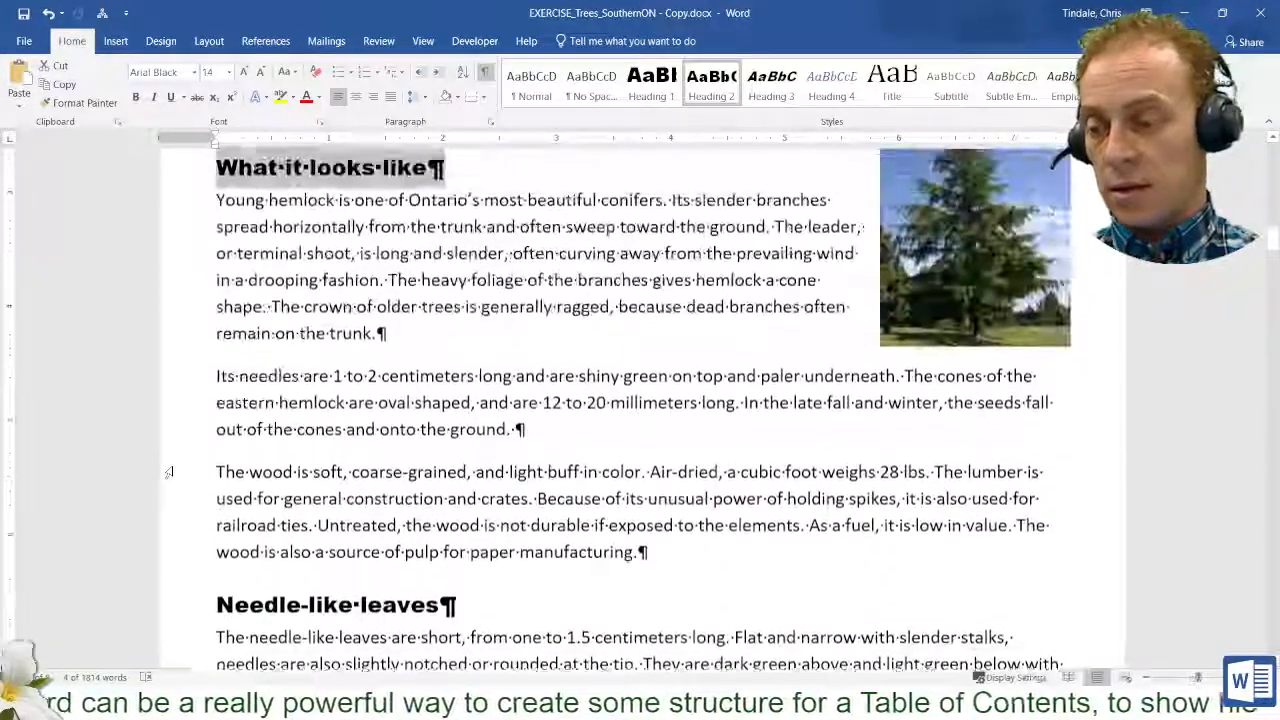
{"action": "scroll", "coordinate": [168, 472], "scroll_direction": "up", "scroll_amount": 1}
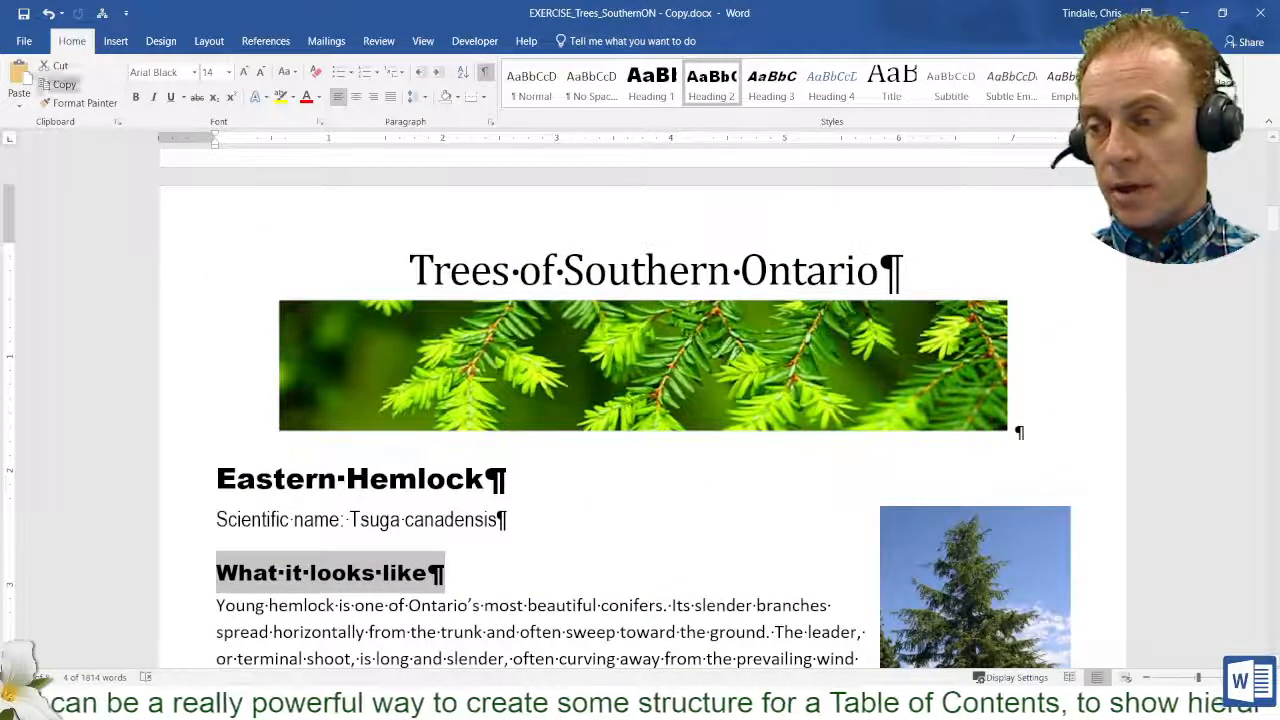
{"action": "left_click", "coordinate": [47, 15]}
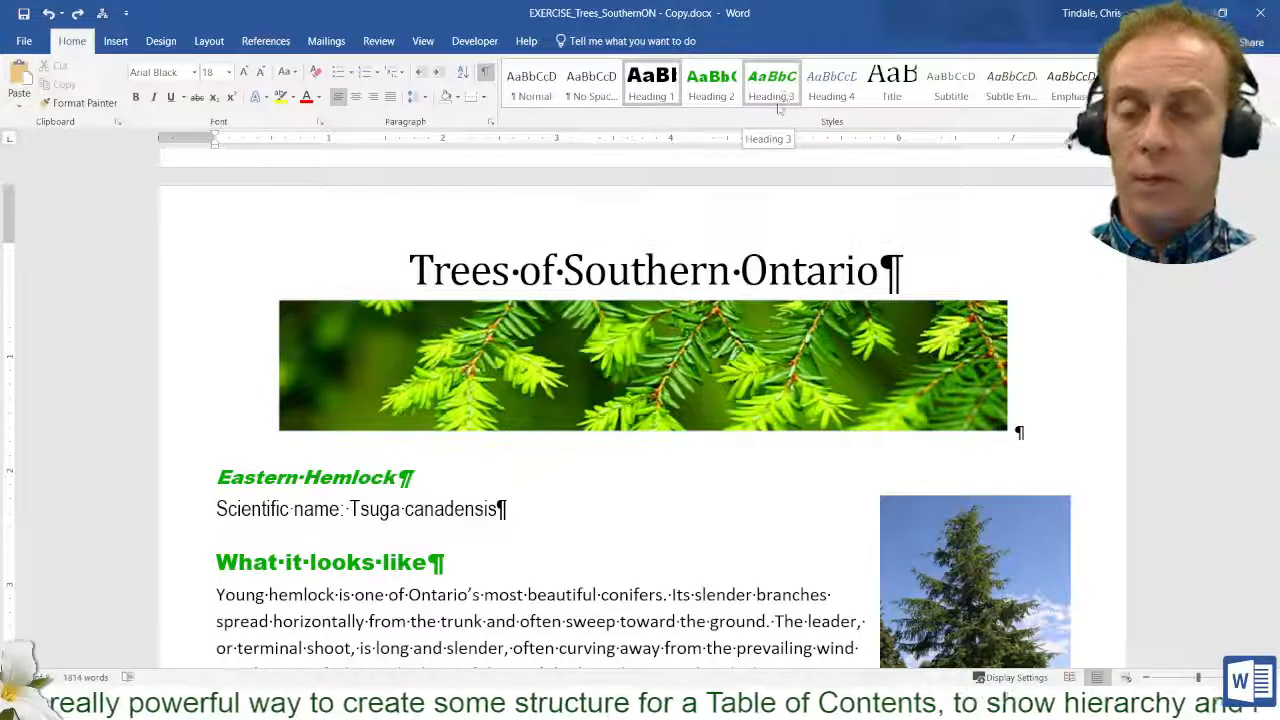
Review the Heading 2 style's definition and close it without changes.
{"action": "right_click", "coordinate": [728, 97]}
{"action": "left_click", "coordinate": [766, 126]}
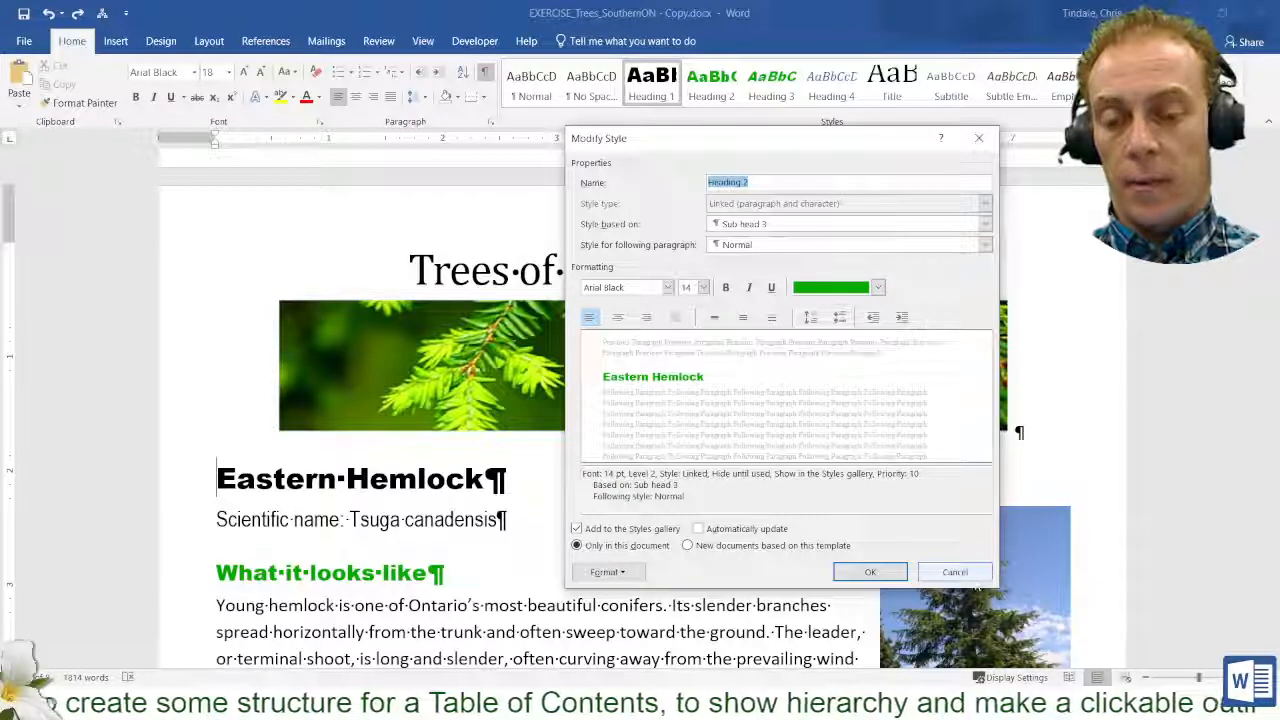
{"action": "left_click", "coordinate": [955, 572]}
Review the Heading 3 style's definition and its choice of base styles, keeping it based on Heading 2.
{"action": "right_click", "coordinate": [777, 101]}
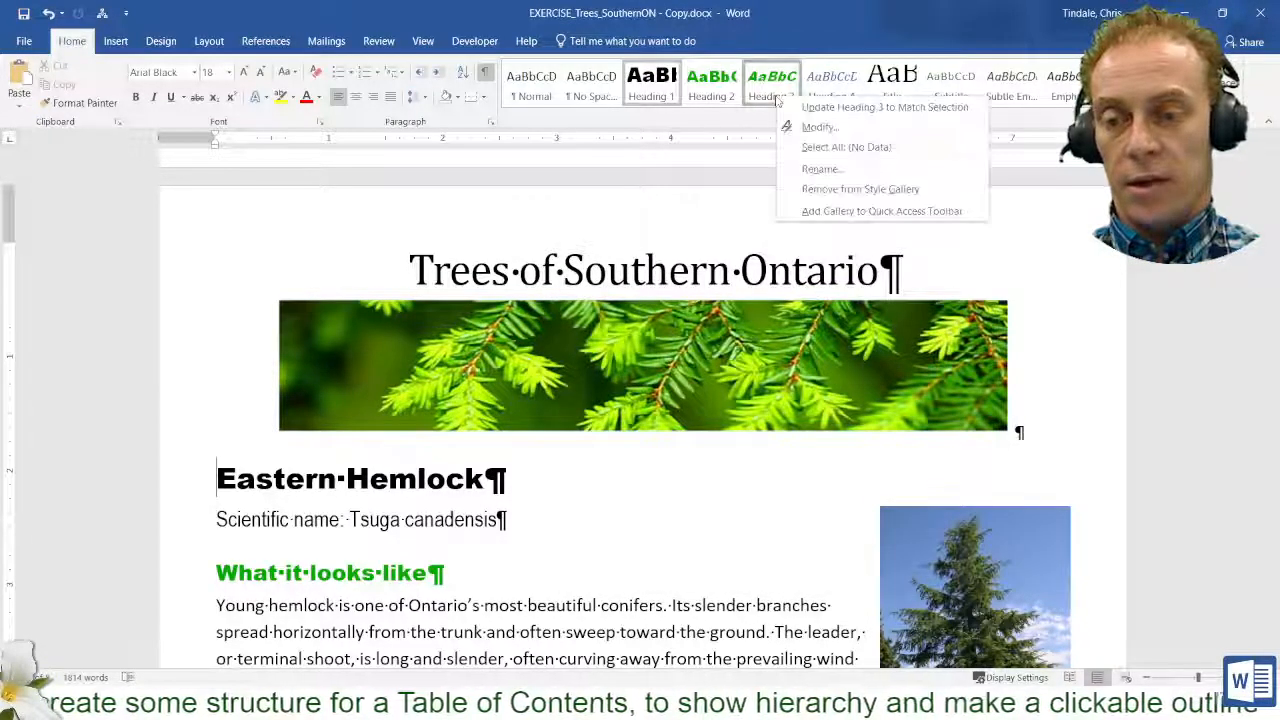
{"action": "left_click", "coordinate": [818, 128]}
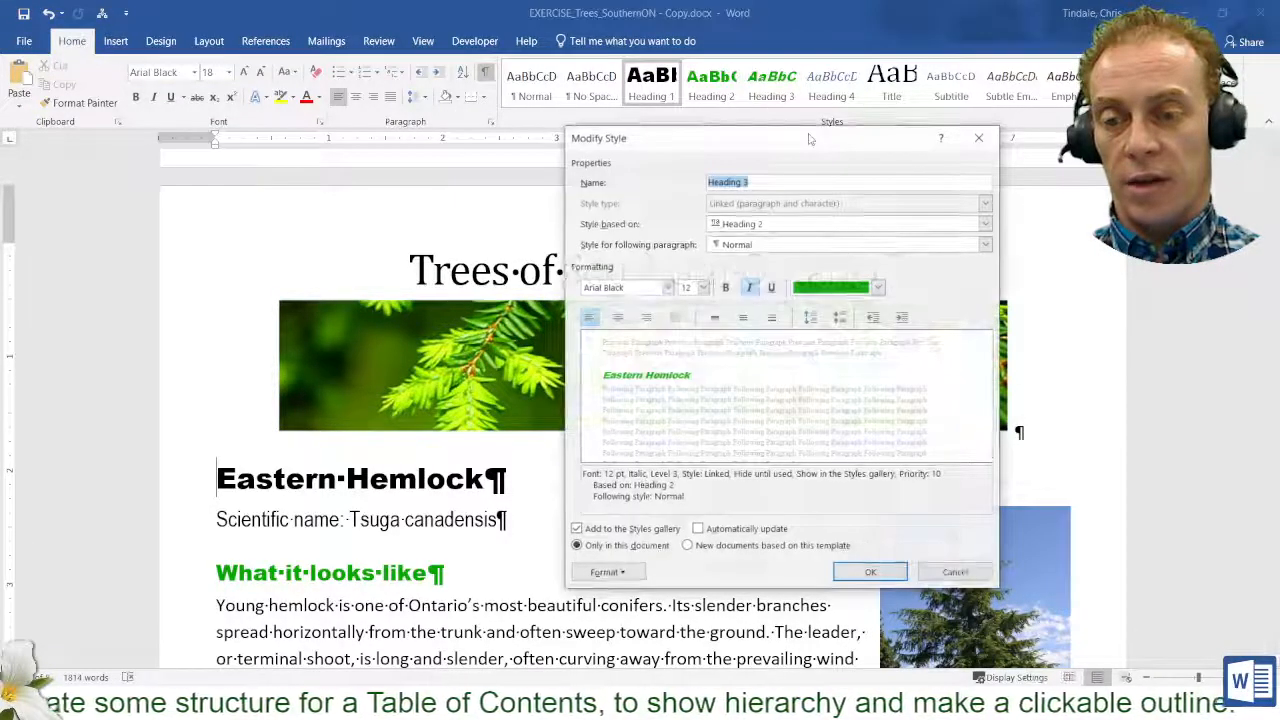
{"action": "left_click", "coordinate": [767, 226]}
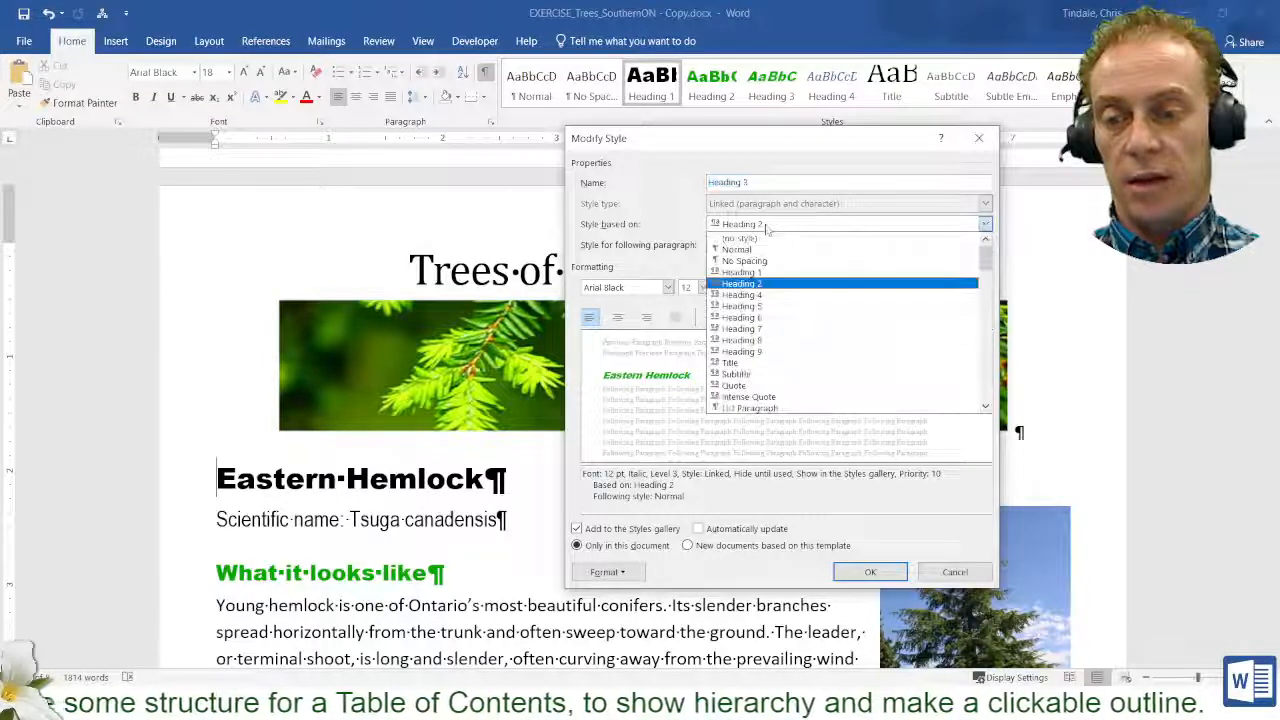
{"action": "left_click", "coordinate": [767, 226]}
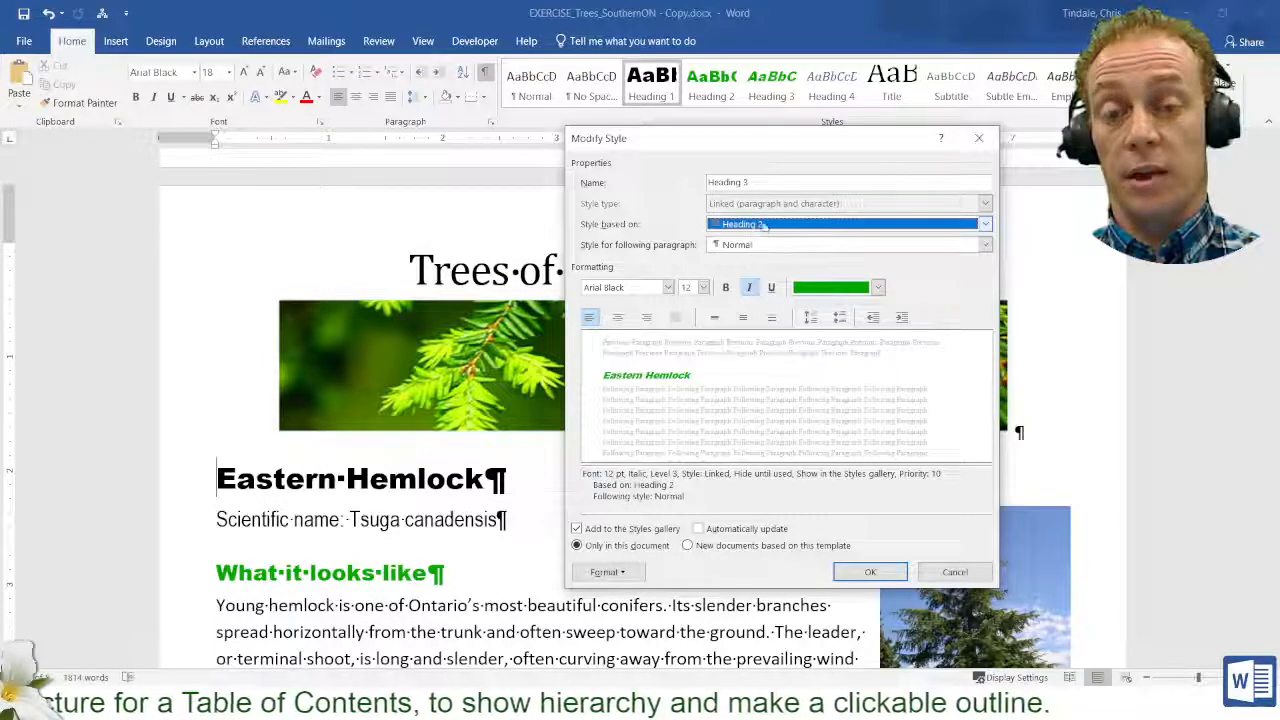
{"action": "left_click", "coordinate": [870, 572]}
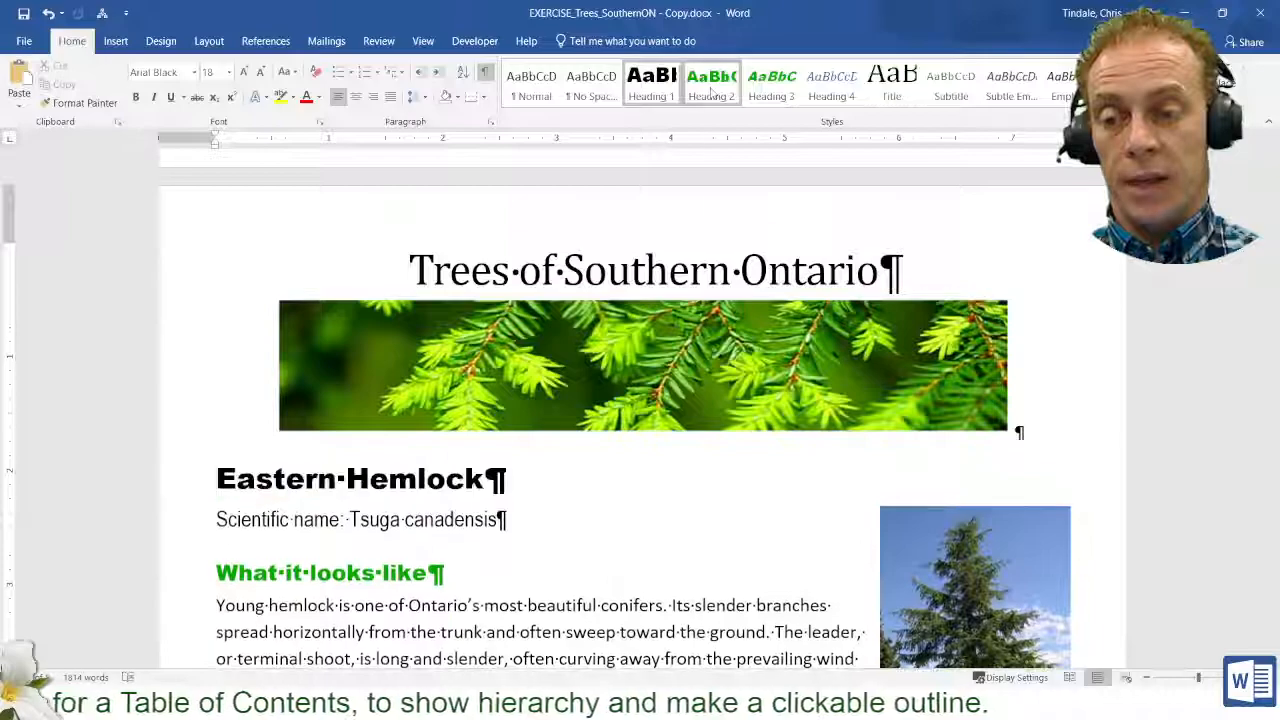
Modify the Heading 2 style so its font color is the standard green.
{"action": "right_click", "coordinate": [711, 92]}
{"action": "left_click", "coordinate": [752, 119]}
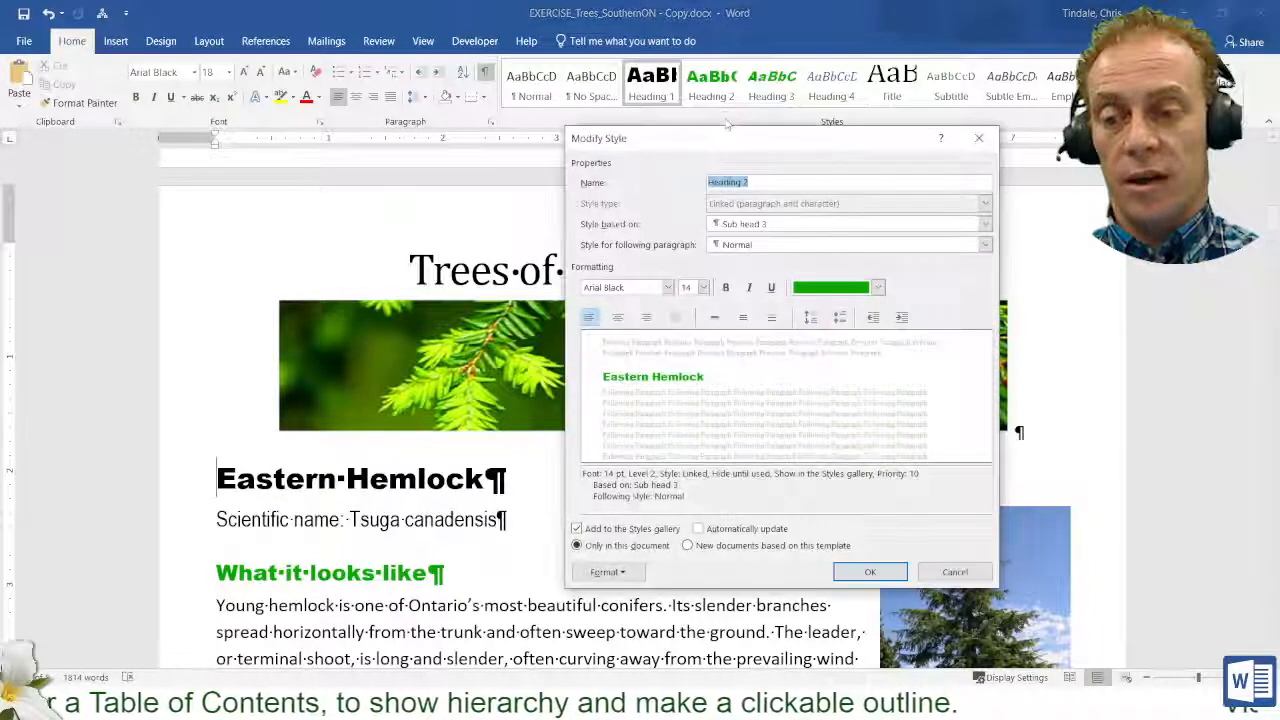
{"action": "left_click", "coordinate": [876, 288]}
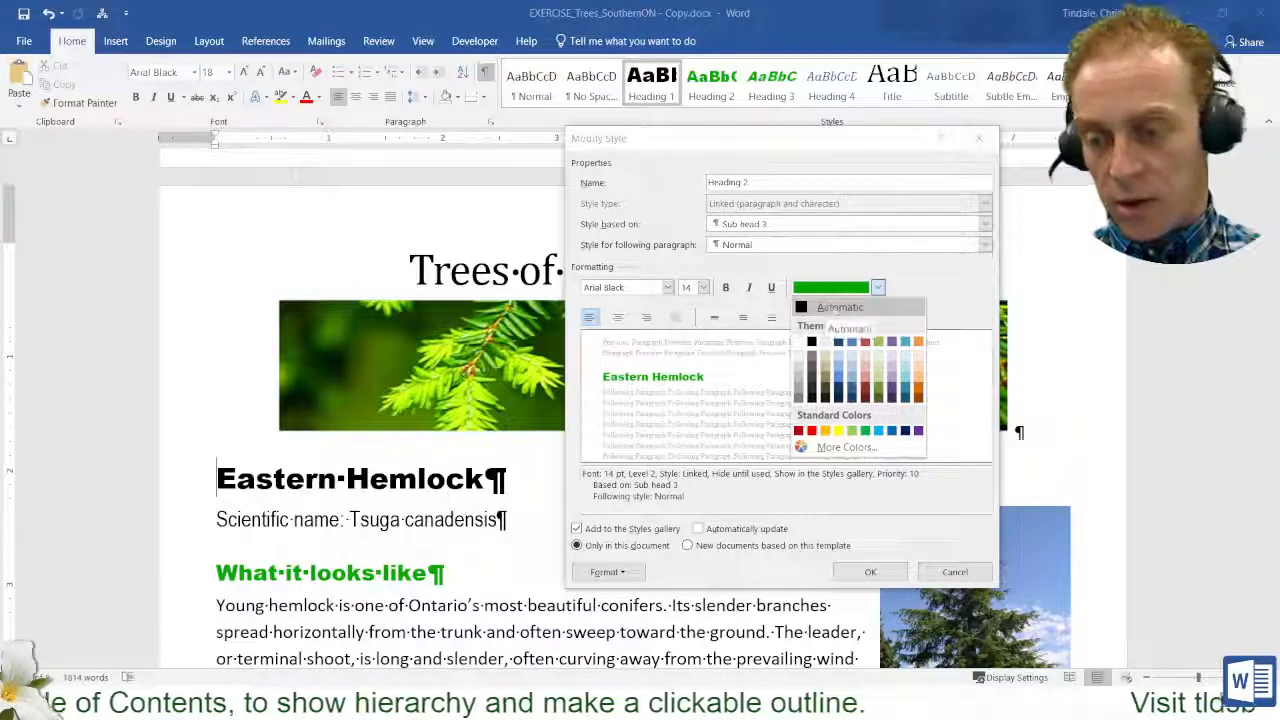
{"action": "left_click", "coordinate": [877, 390]}
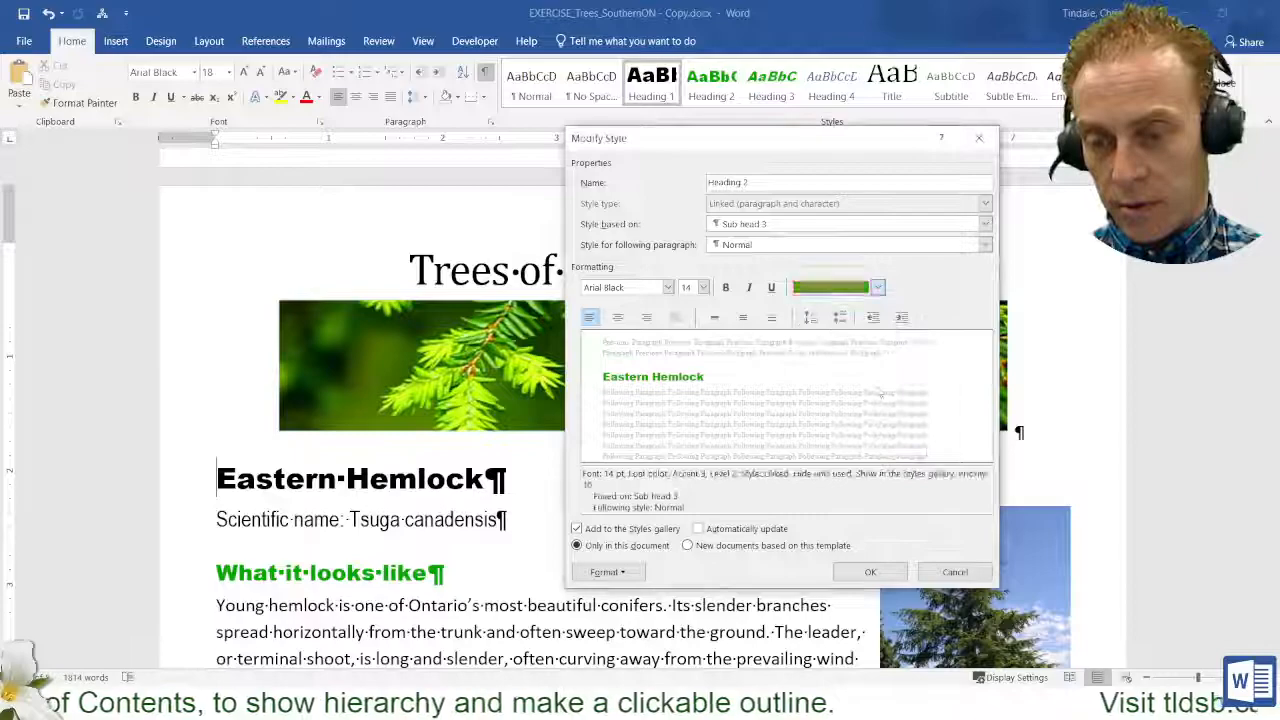
{"action": "left_click", "coordinate": [878, 287]}
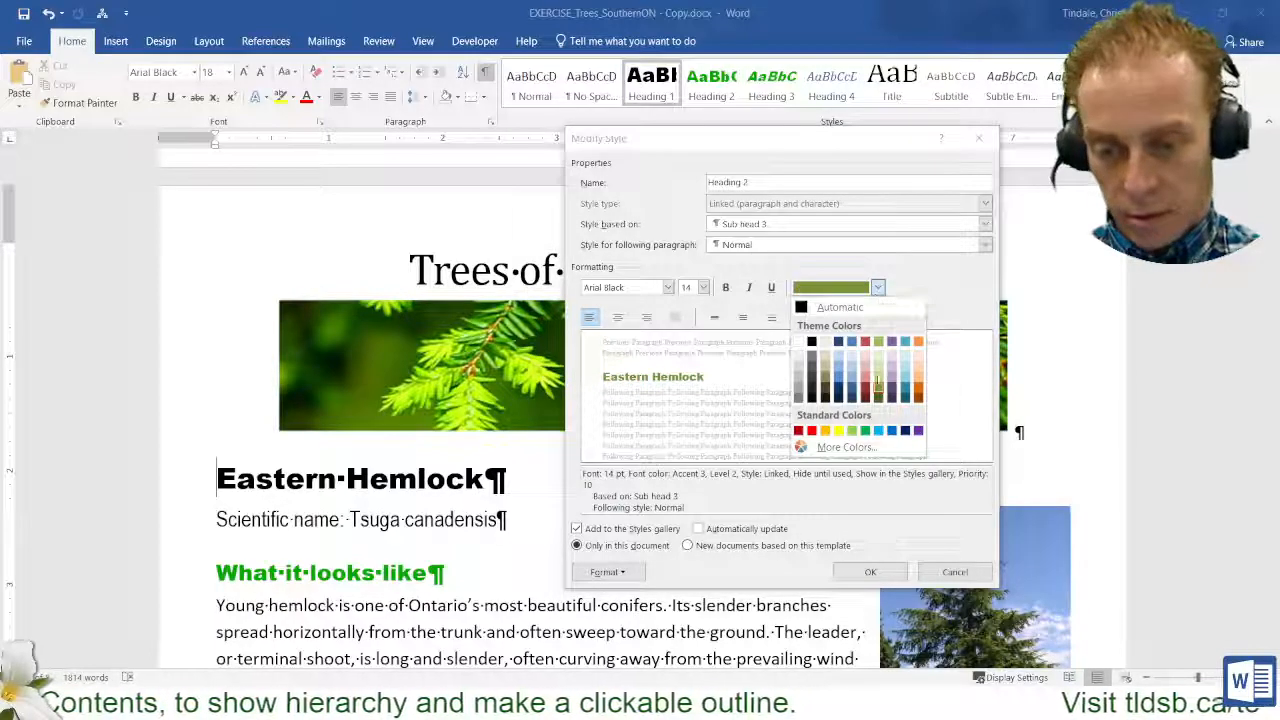
{"action": "left_click", "coordinate": [864, 431]}
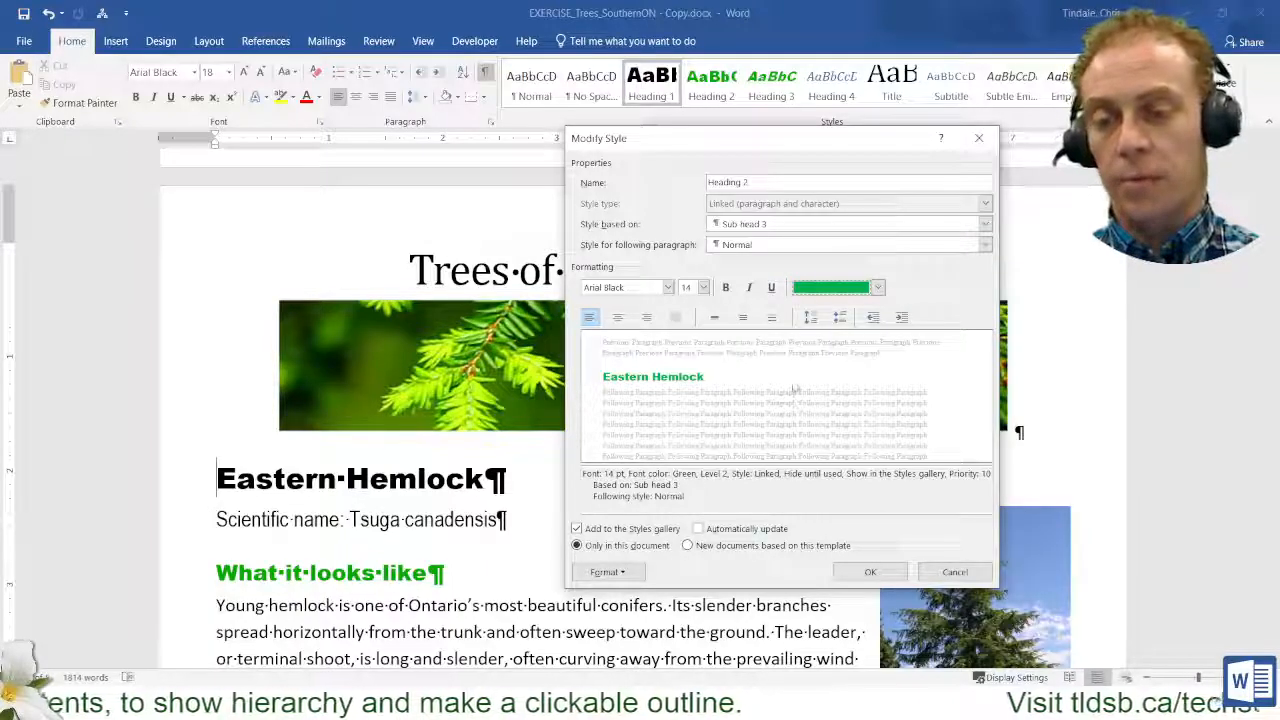
{"action": "left_click", "coordinate": [870, 571]}
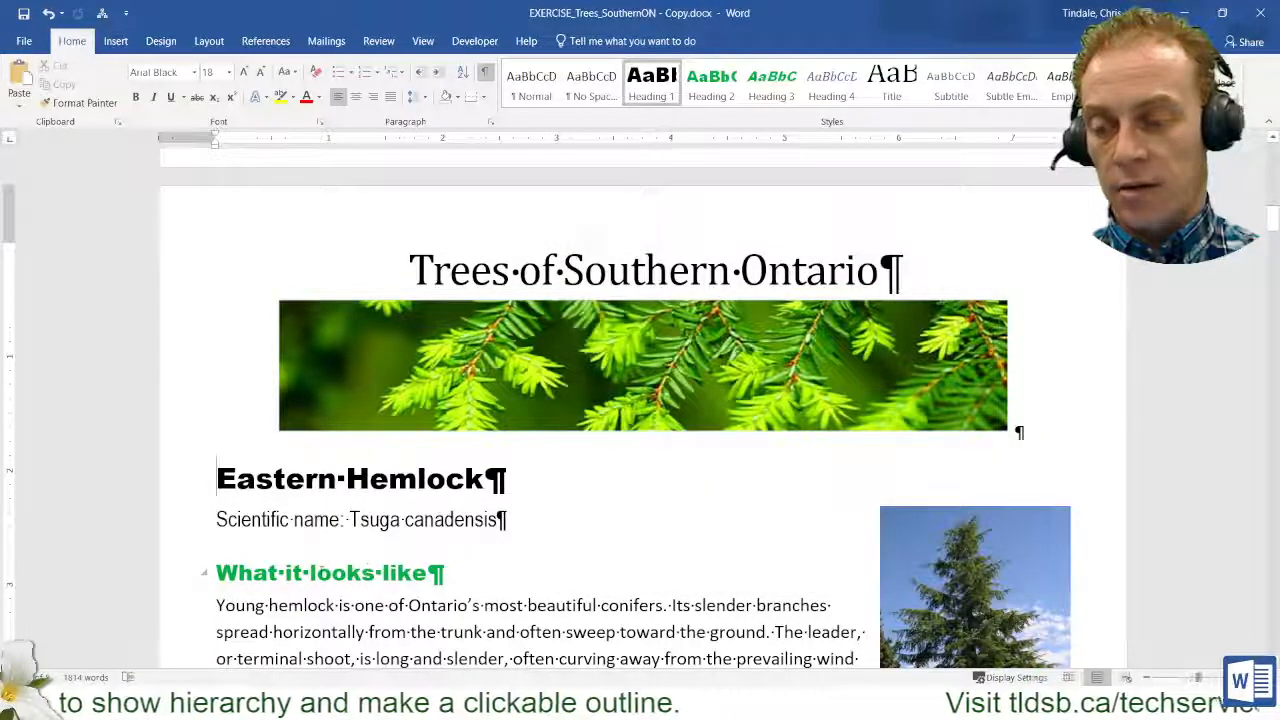
{"action": "left_click", "coordinate": [779, 92]}
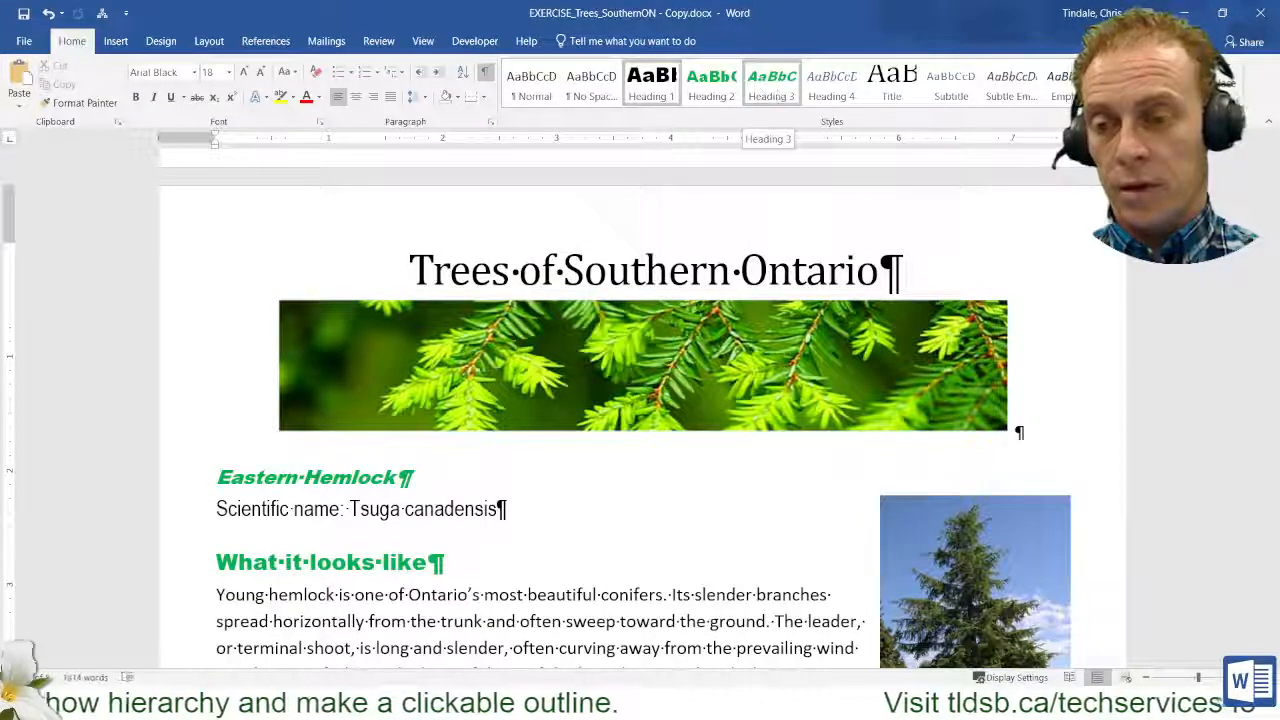
Change the Heading 2 style's font color to standard red and preview Heading 3 and Heading 2 on the Eastern Hemlock title.
{"action": "right_click", "coordinate": [722, 88]}
{"action": "left_click", "coordinate": [765, 116]}
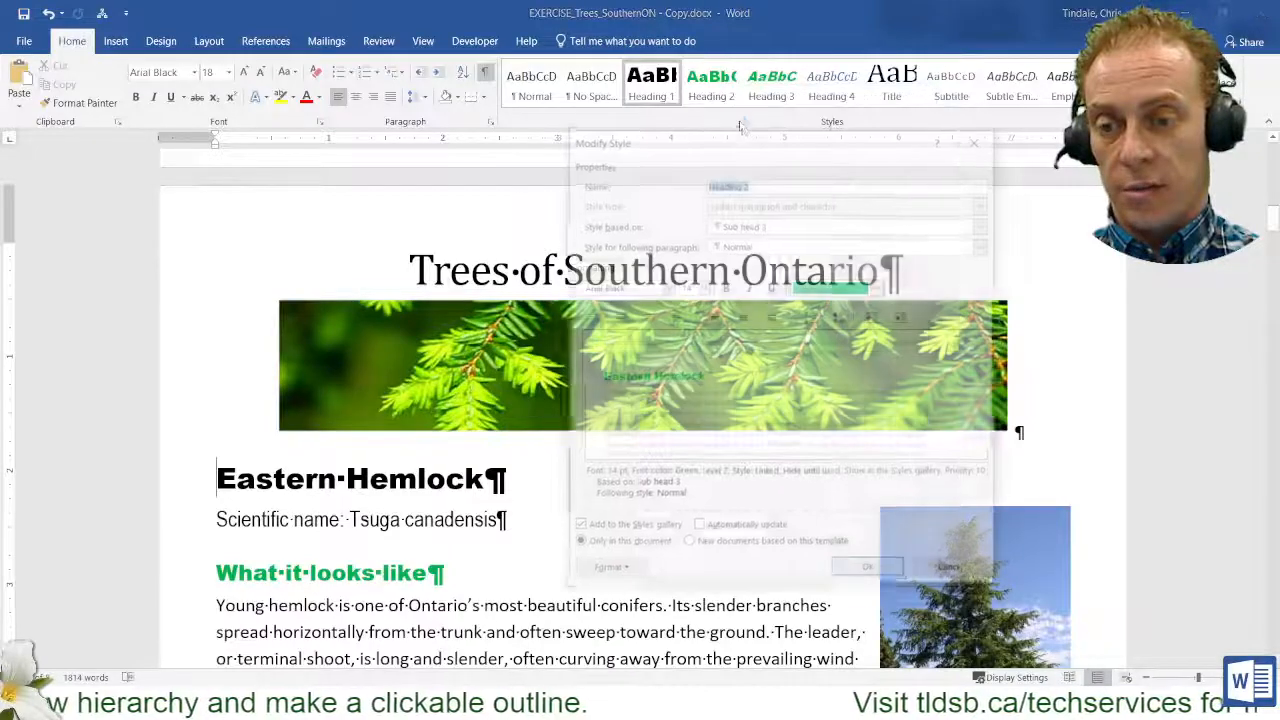
{"action": "left_click", "coordinate": [877, 287]}
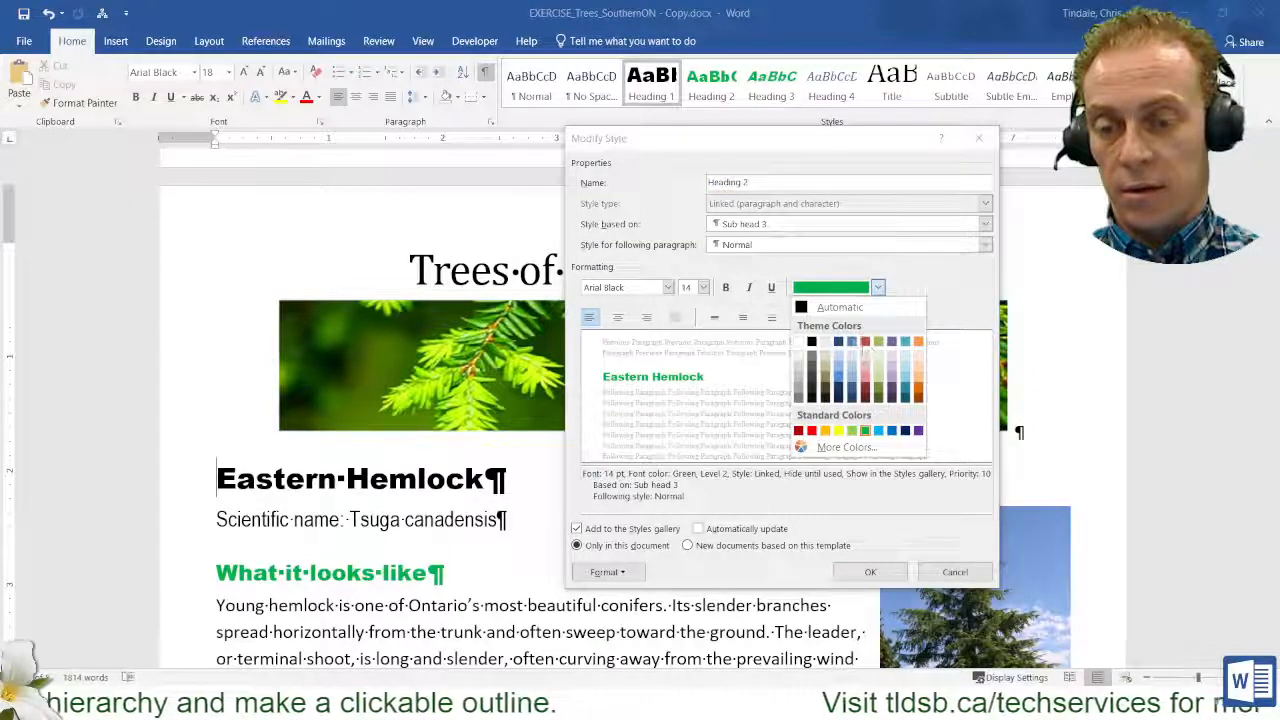
{"action": "left_click", "coordinate": [811, 431]}
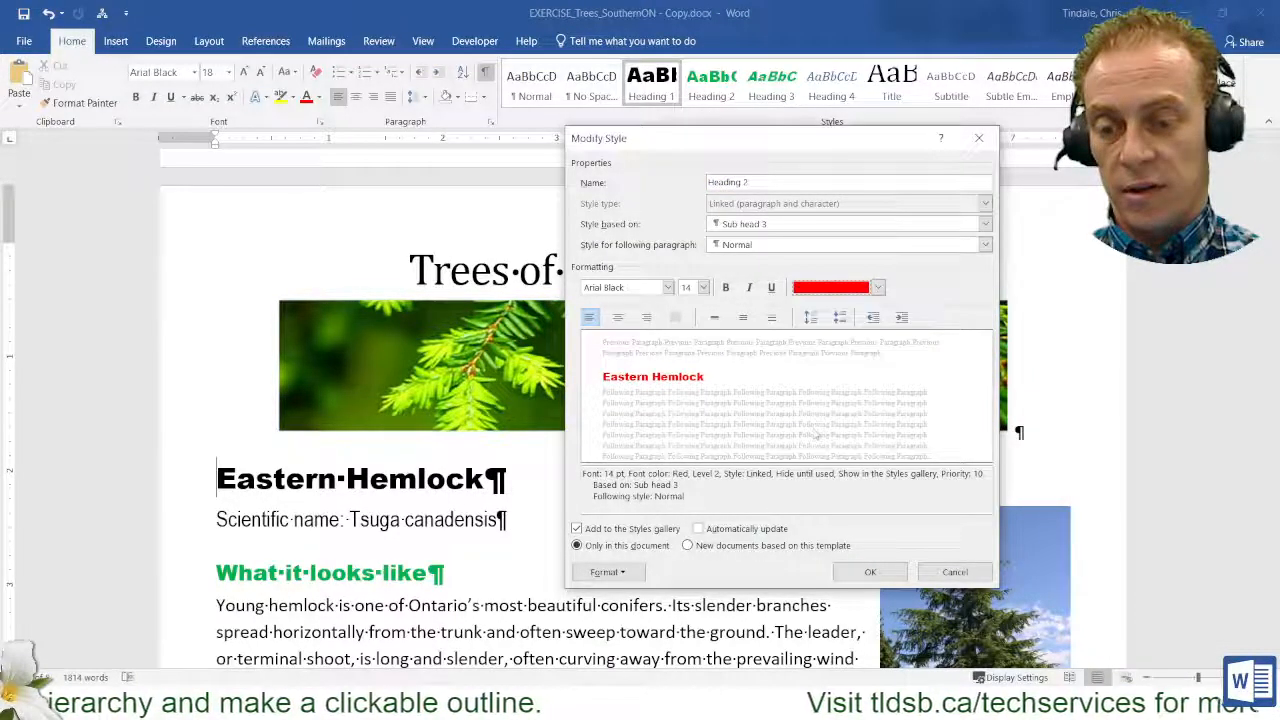
{"action": "left_click", "coordinate": [870, 572]}
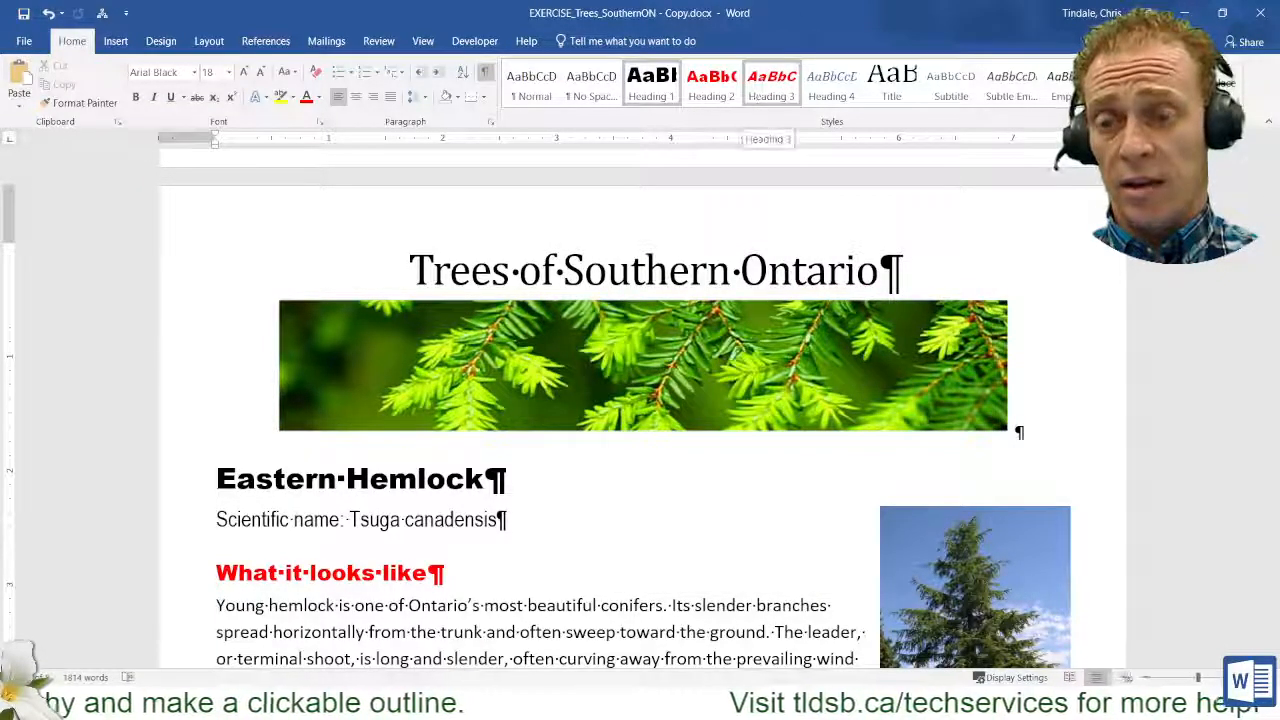
{"action": "left_click", "coordinate": [772, 85]}
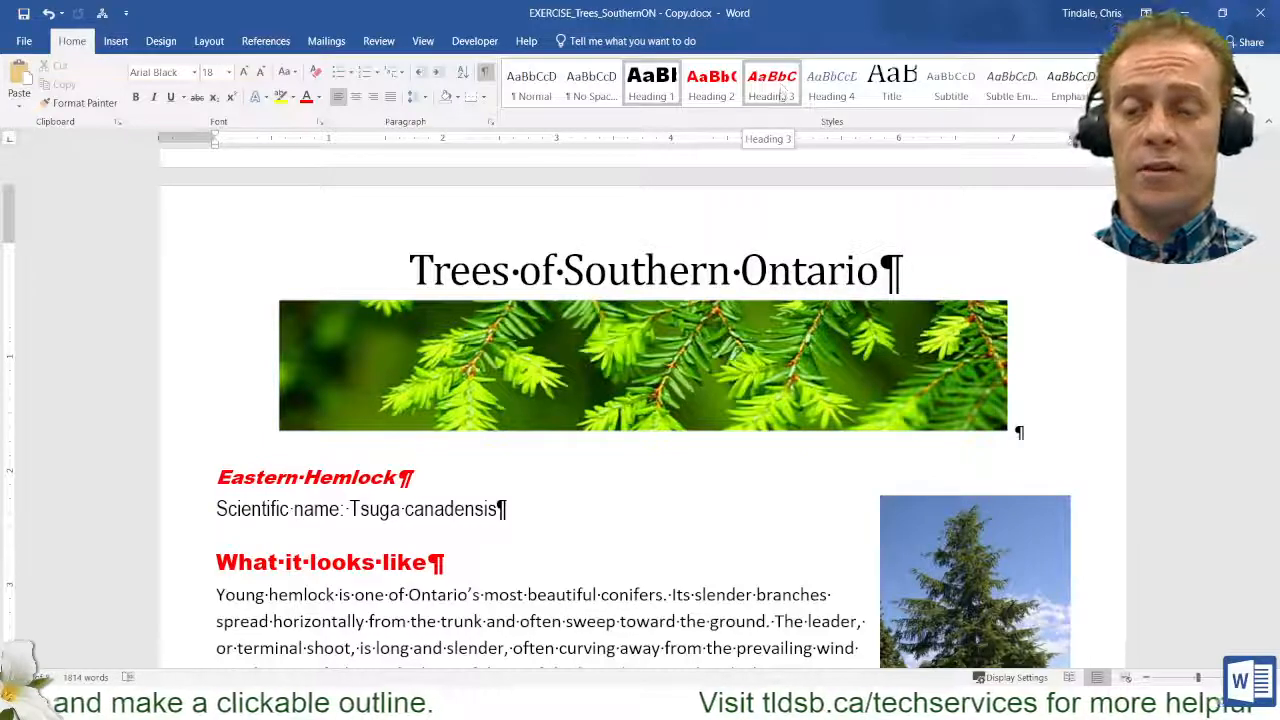
{"action": "left_click", "coordinate": [711, 85]}
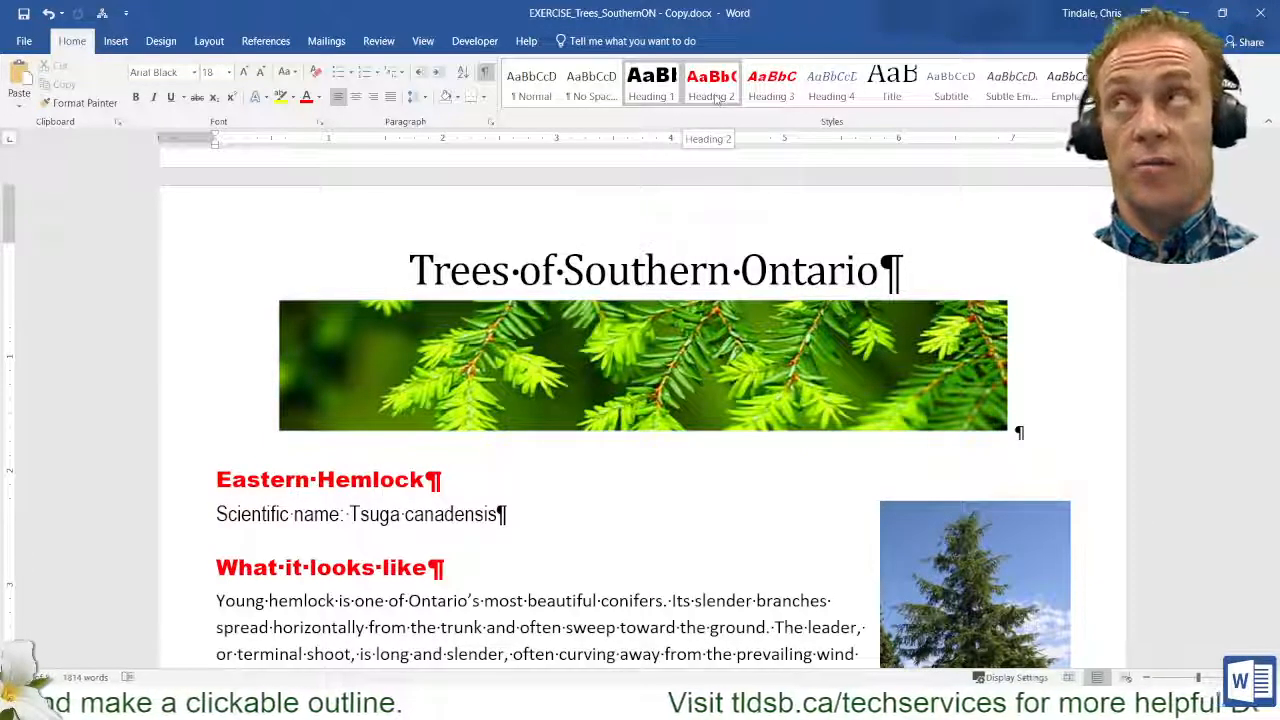
Check which style Heading 3 is based on and close its definition without changes.
{"action": "right_click", "coordinate": [780, 85]}
{"action": "left_click", "coordinate": [815, 117]}
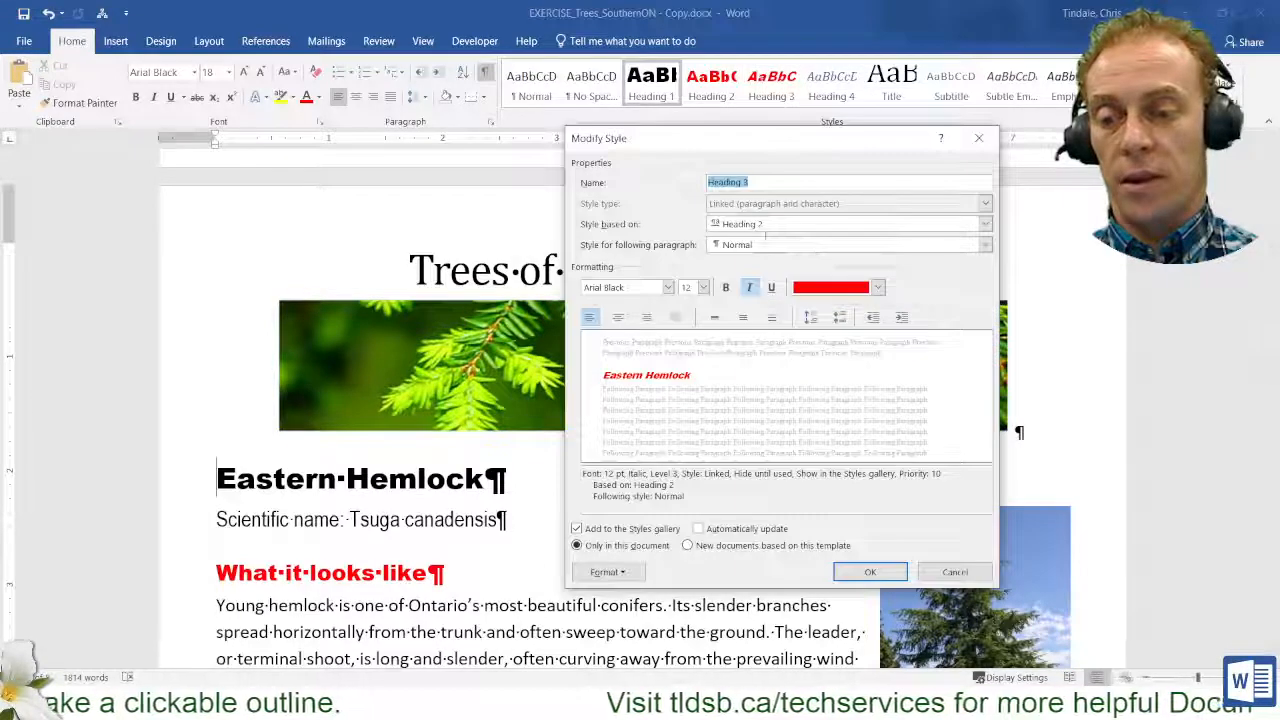
{"action": "left_click", "coordinate": [985, 224]}
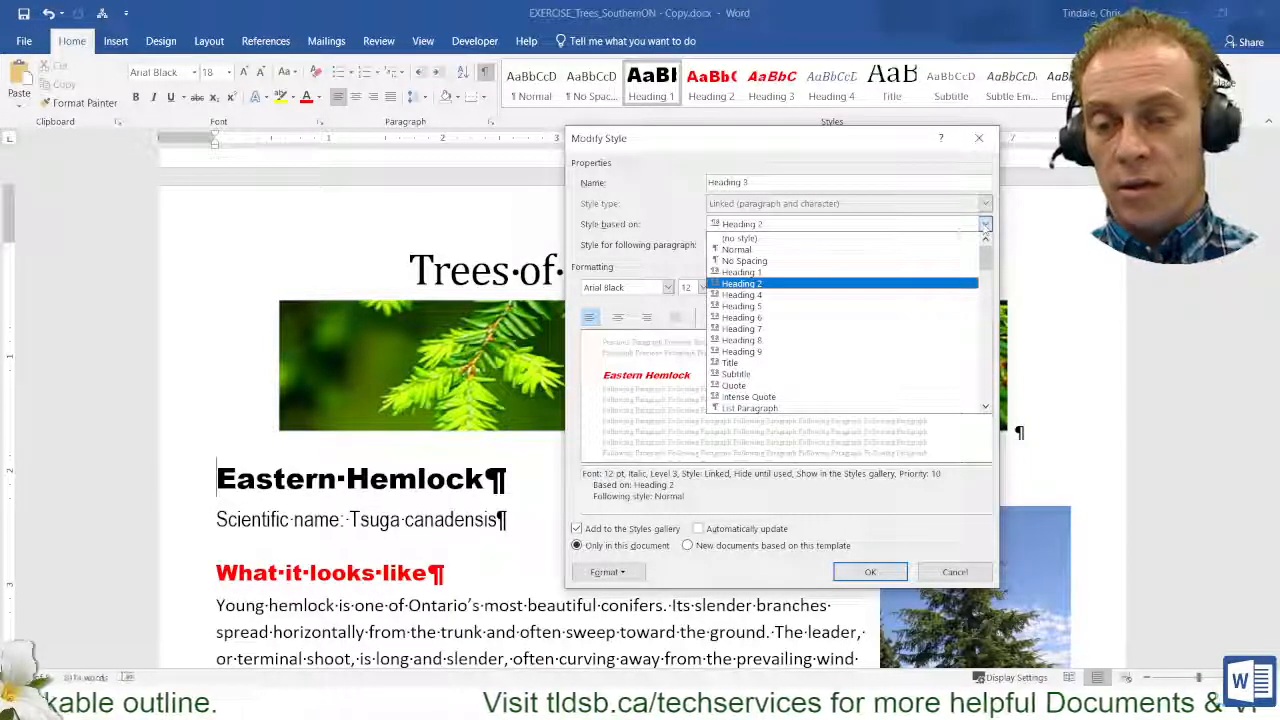
{"action": "left_click", "coordinate": [978, 140]}
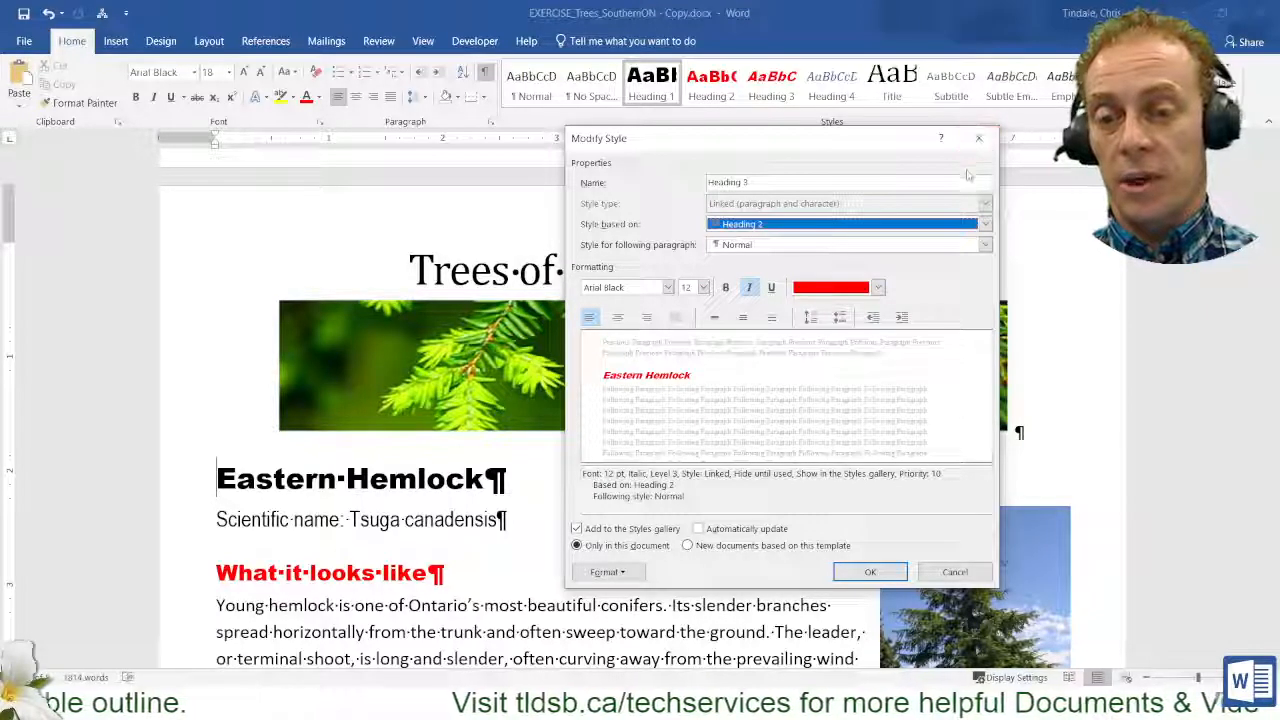
{"action": "left_click", "coordinate": [977, 139]}
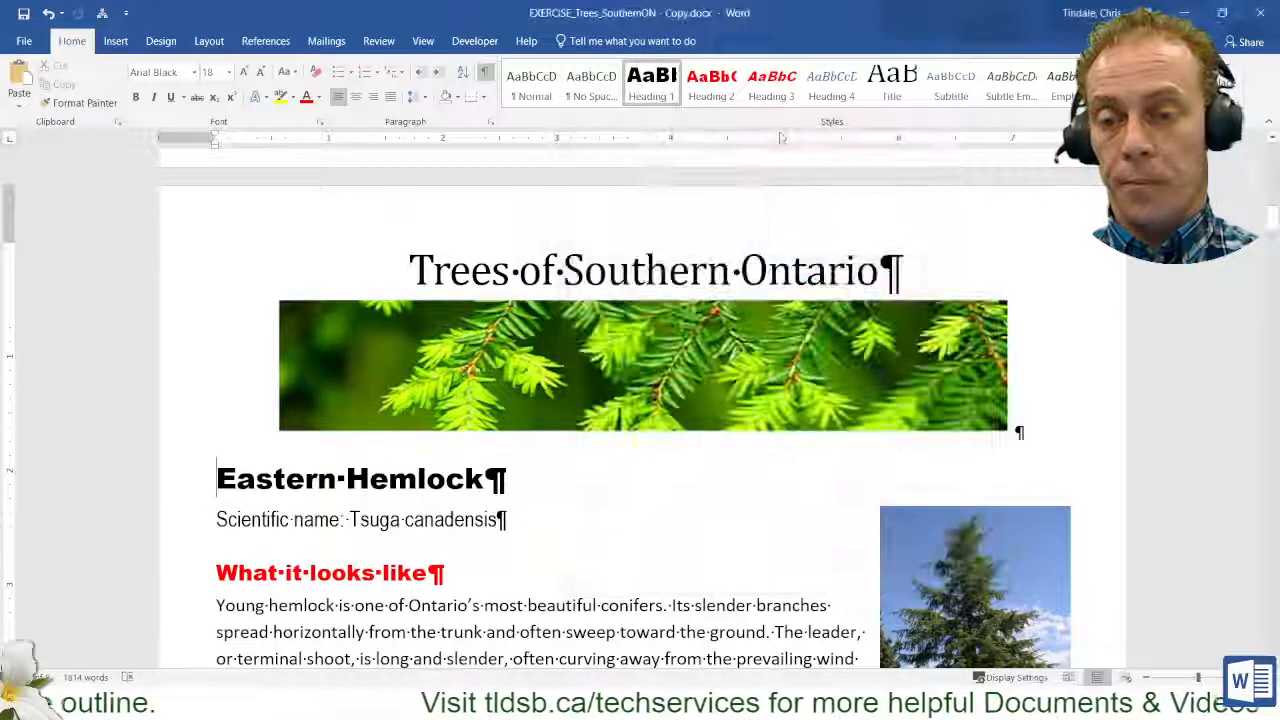
Check the Heading 2 style's definition without changing it, and undo the red font color.
{"action": "right_click", "coordinate": [712, 78]}
{"action": "left_click", "coordinate": [752, 105]}
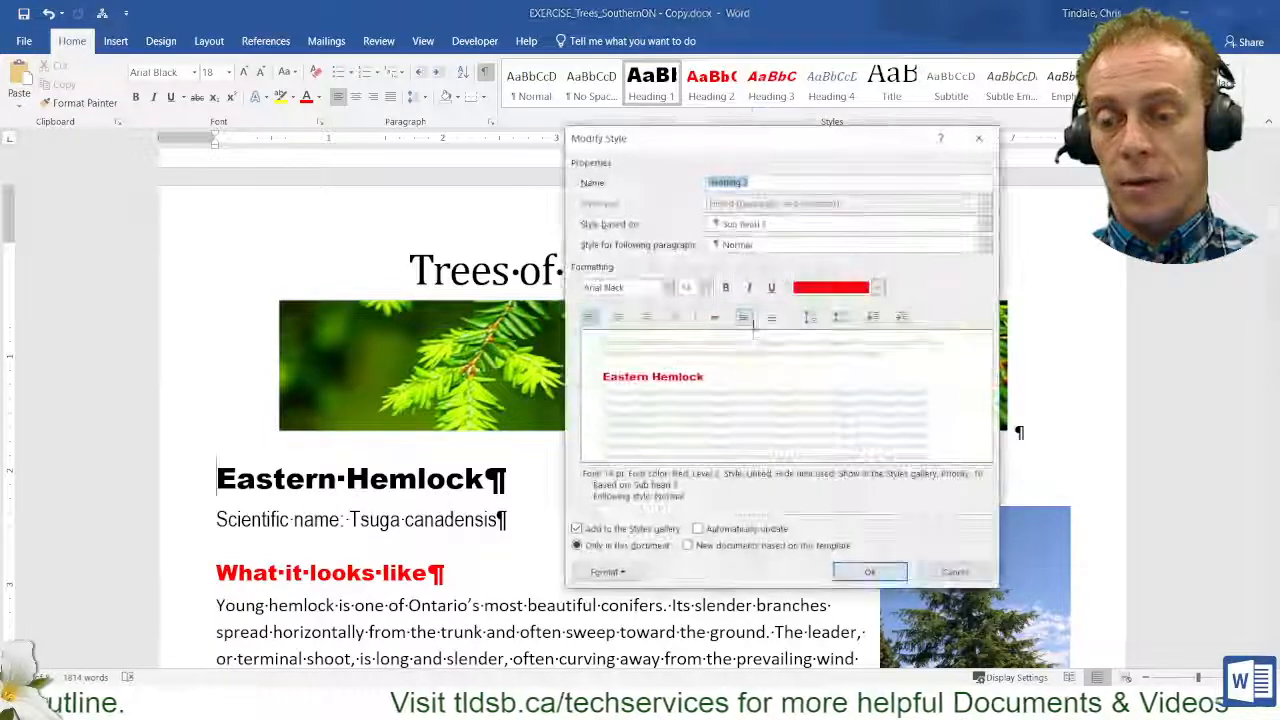
{"action": "left_click", "coordinate": [934, 574]}
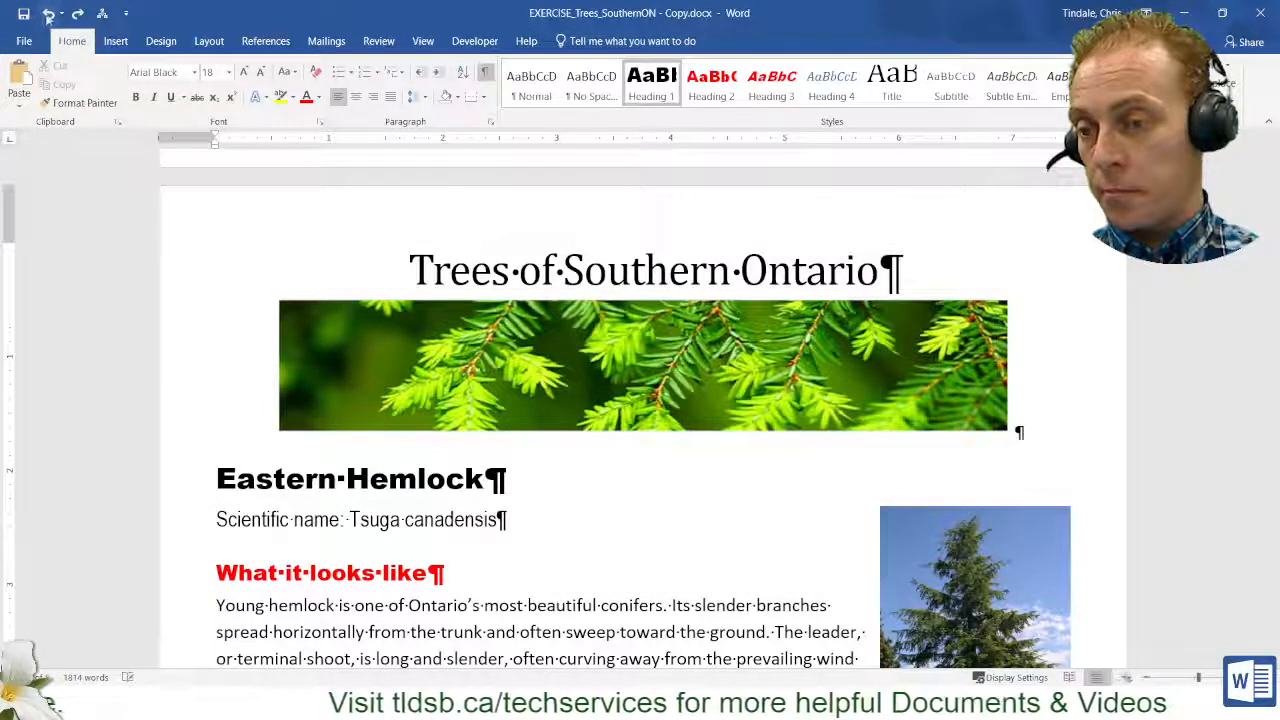
{"action": "left_click", "coordinate": [48, 14]}
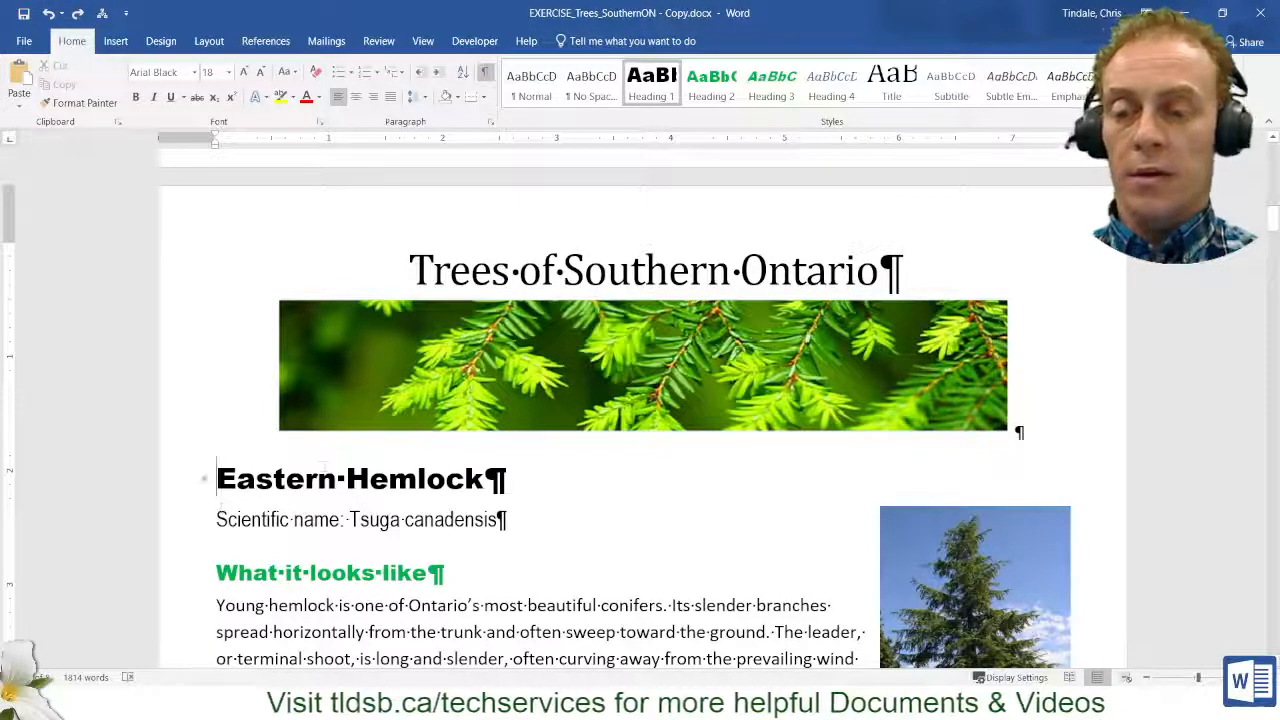
Apply the Heading 1 style to the Eastern Hemlock and Sawtooth Oak titles together in the unformatted copy of the text.
{"action": "scroll", "coordinate": [640, 400], "scroll_direction": "down", "scroll_amount": 12}
{"action": "scroll", "coordinate": [385, 418], "scroll_direction": "down", "scroll_amount": 15}
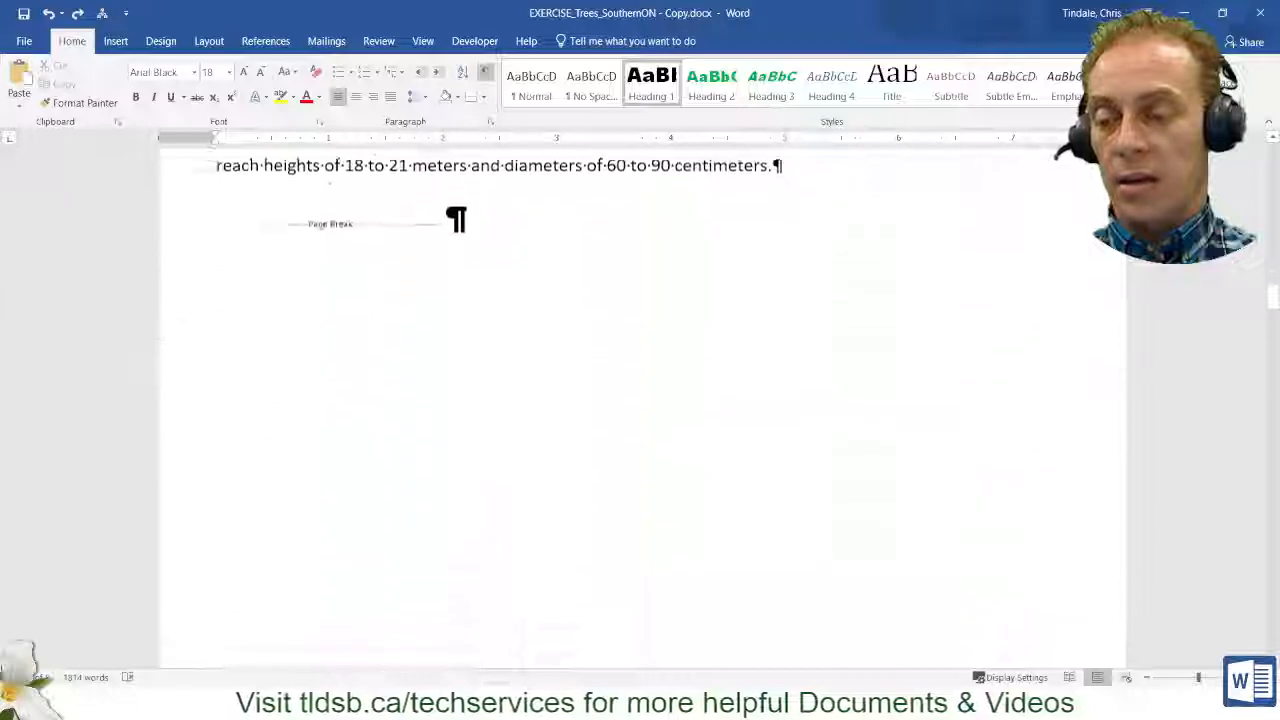
{"action": "scroll", "coordinate": [385, 418], "scroll_direction": "down", "scroll_amount": 2}
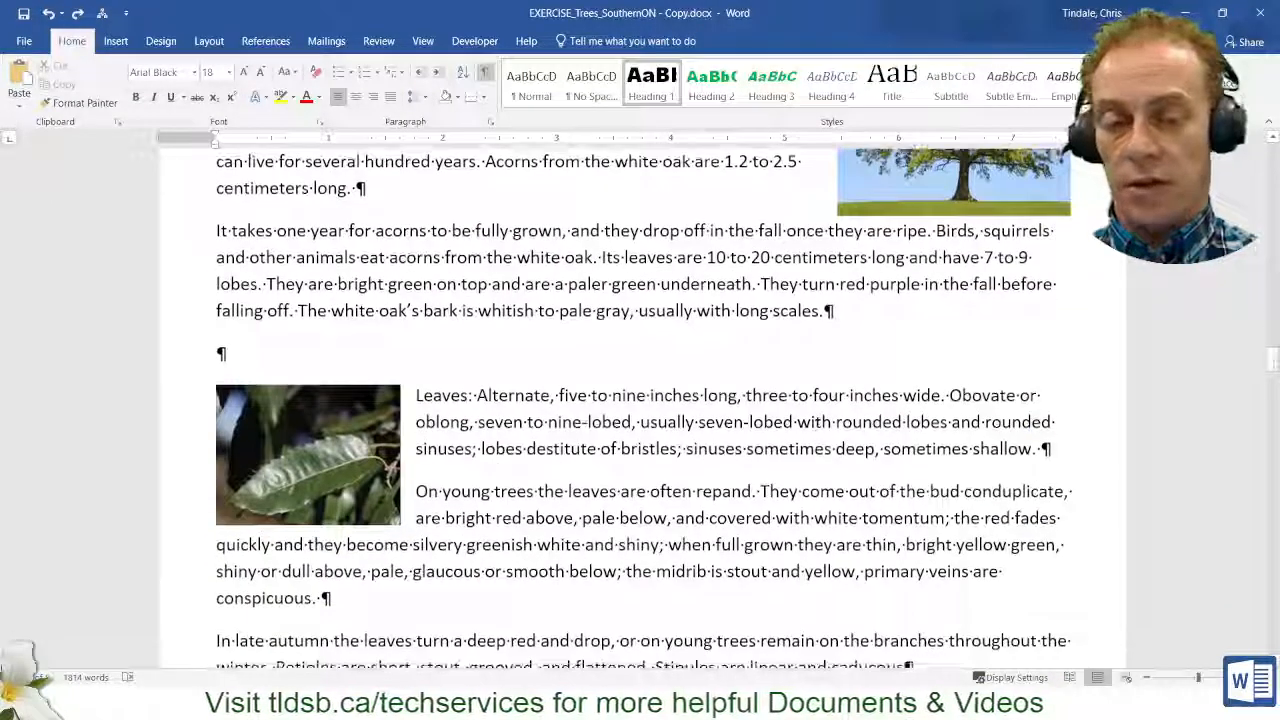
{"action": "left_click_drag", "start_coordinate": [1272, 367], "coordinate": [1273, 481]}
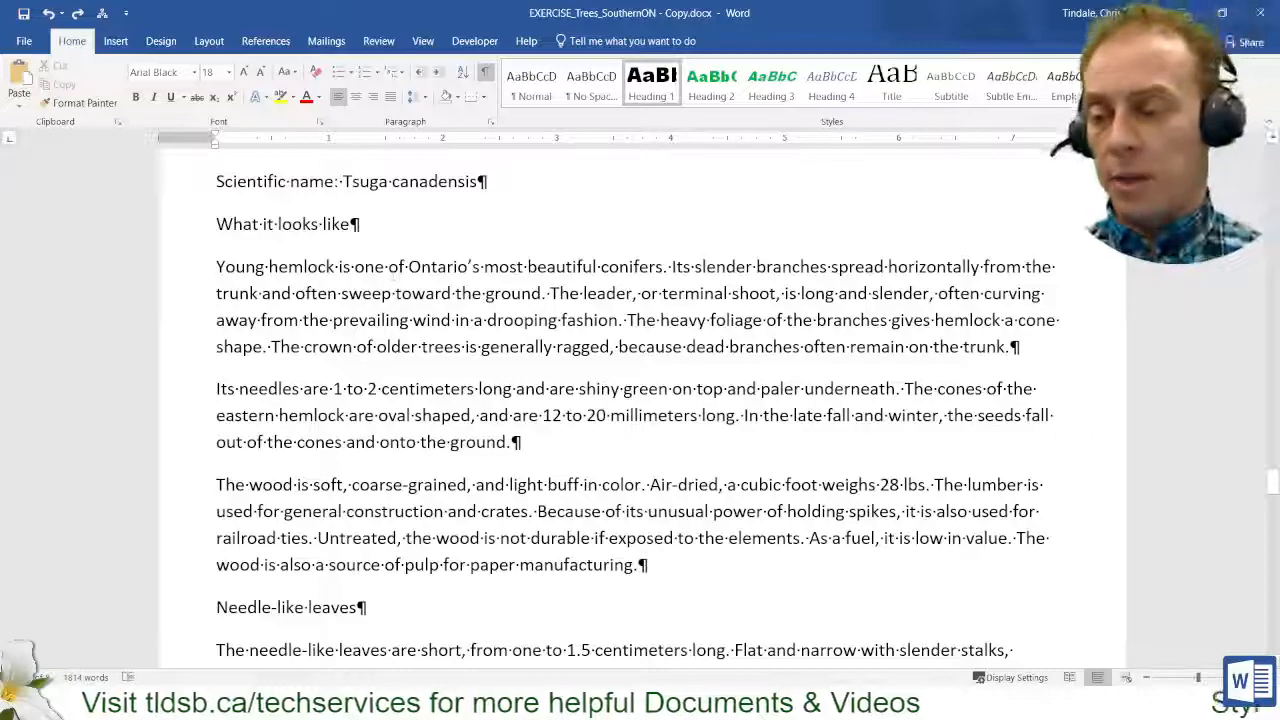
{"action": "scroll", "coordinate": [180, 362], "scroll_direction": "up", "scroll_amount": 3}
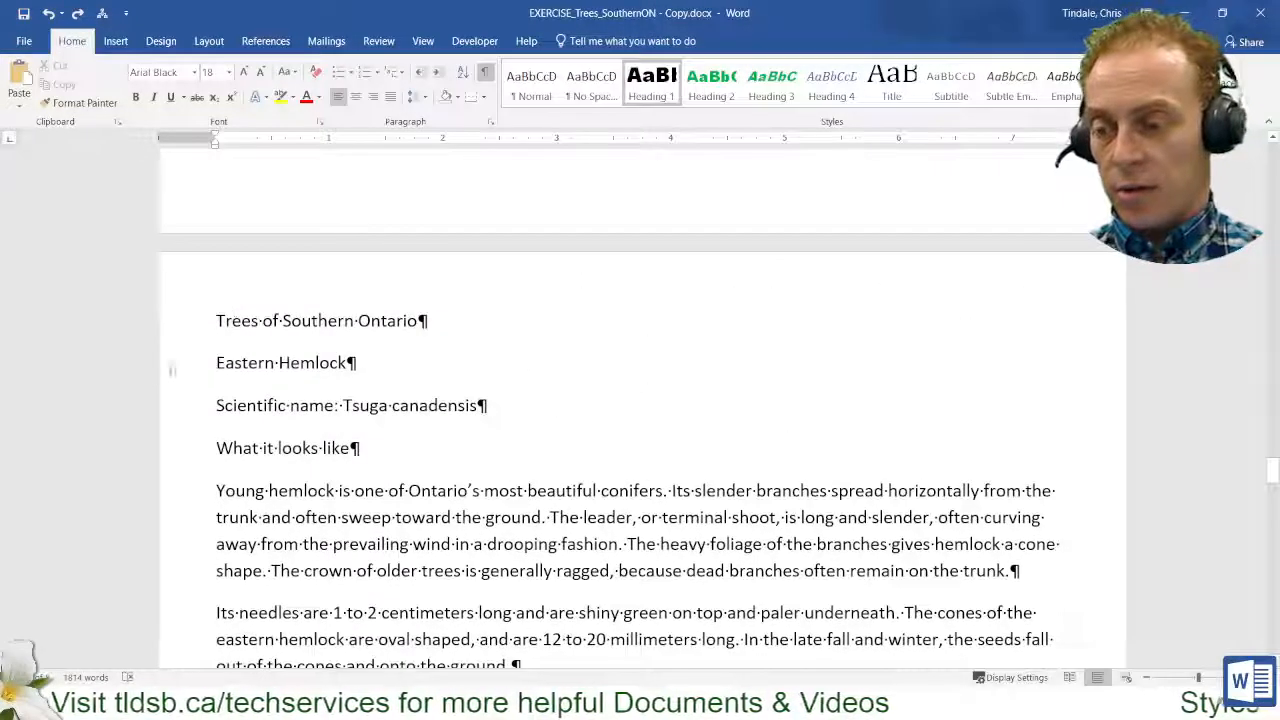
{"action": "left_click", "coordinate": [169, 372]}
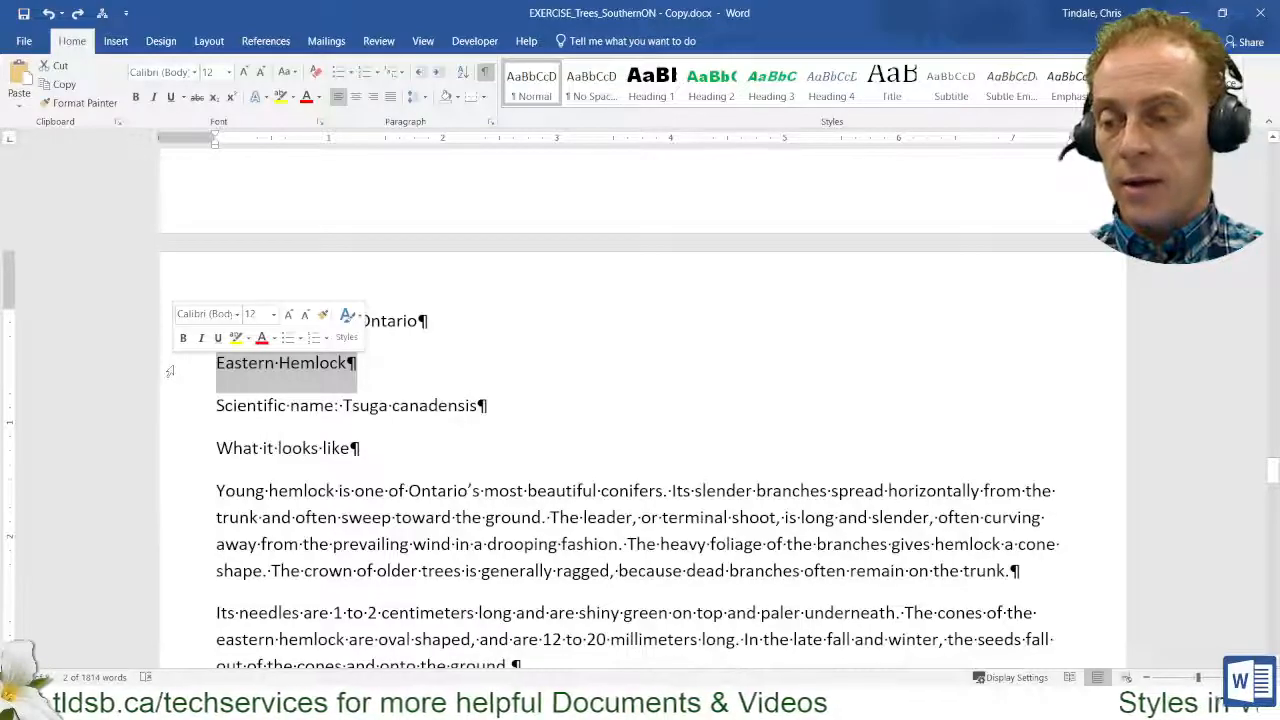
{"action": "scroll", "coordinate": [169, 372], "scroll_direction": "down", "scroll_amount": 7}
{"action": "scroll", "coordinate": [169, 372], "scroll_direction": "down", "scroll_amount": 9}
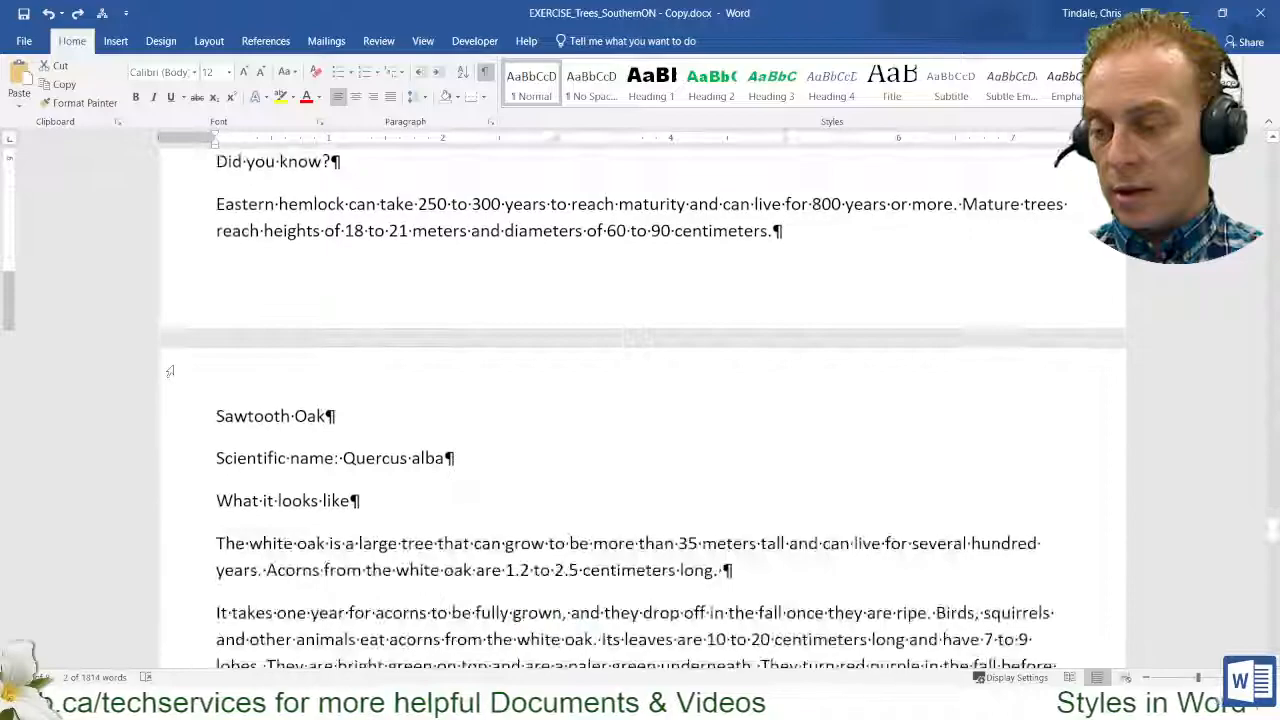
{"action": "left_click", "coordinate": [172, 420]}
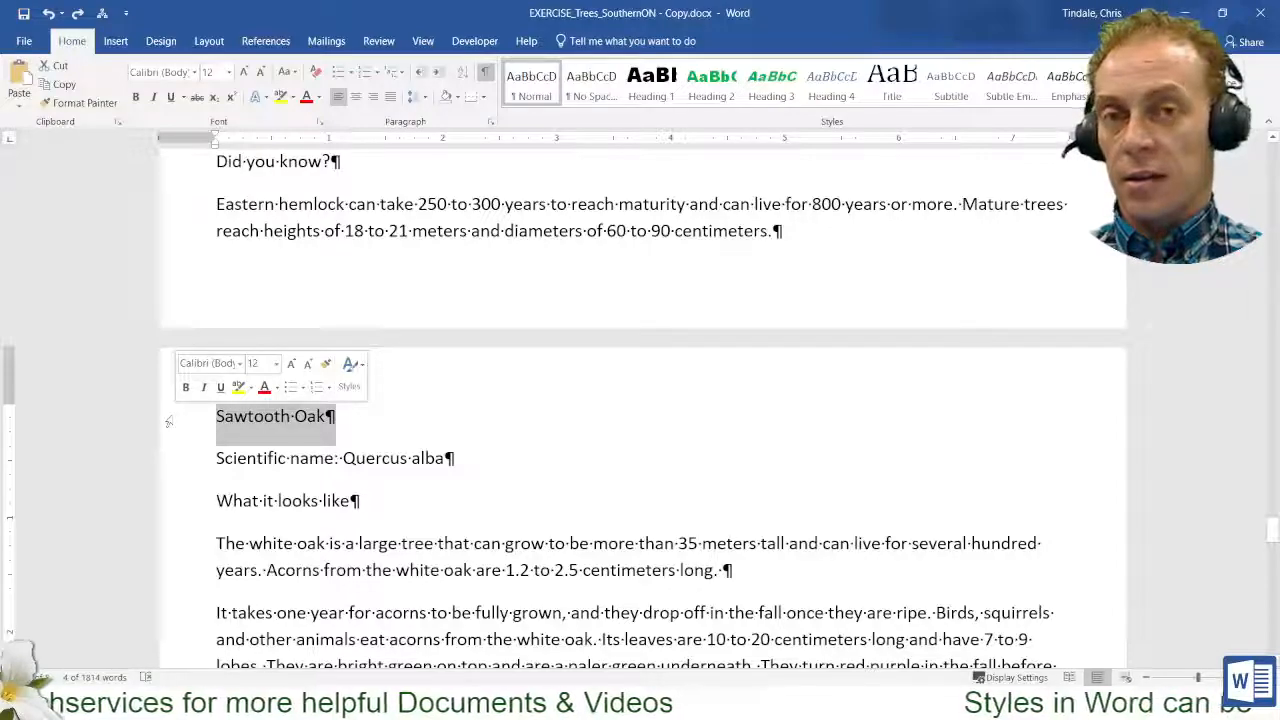
{"action": "scroll", "coordinate": [168, 420], "scroll_direction": "up", "scroll_amount": 15}
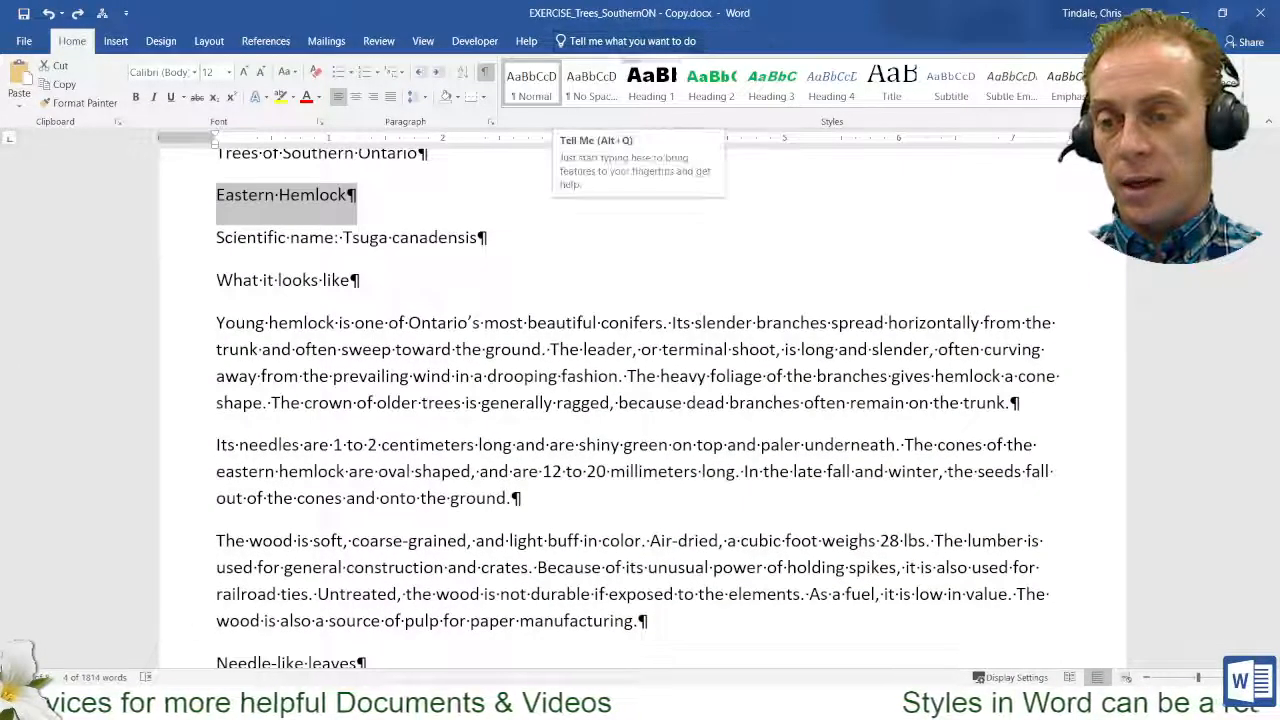
{"action": "left_click", "coordinate": [650, 85]}
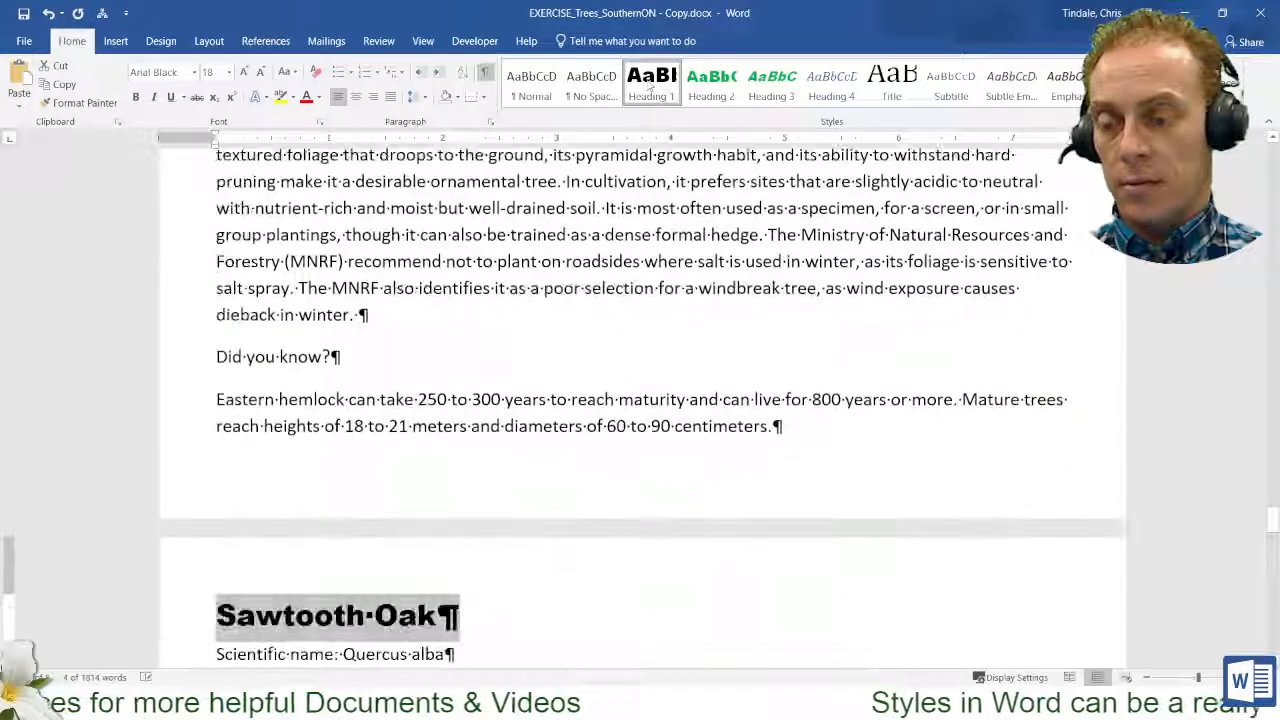
Select the Eastern Hemlock section's four subheadings together: What it looks like, Needle-like leaves, Where it is found and Did you know?
{"action": "scroll", "coordinate": [338, 160], "scroll_direction": "up", "scroll_amount": 12}
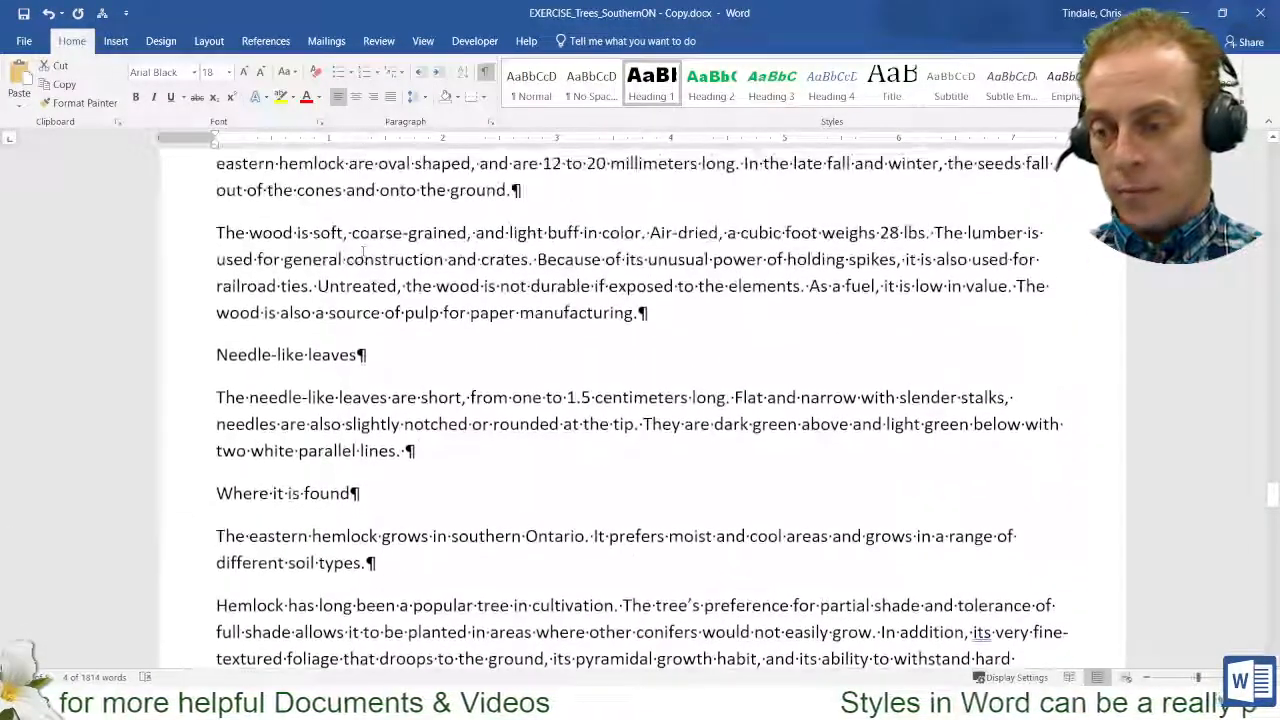
{"action": "scroll", "coordinate": [338, 160], "scroll_direction": "up", "scroll_amount": 4}
{"action": "scroll", "coordinate": [338, 160], "scroll_direction": "down", "scroll_amount": 3}
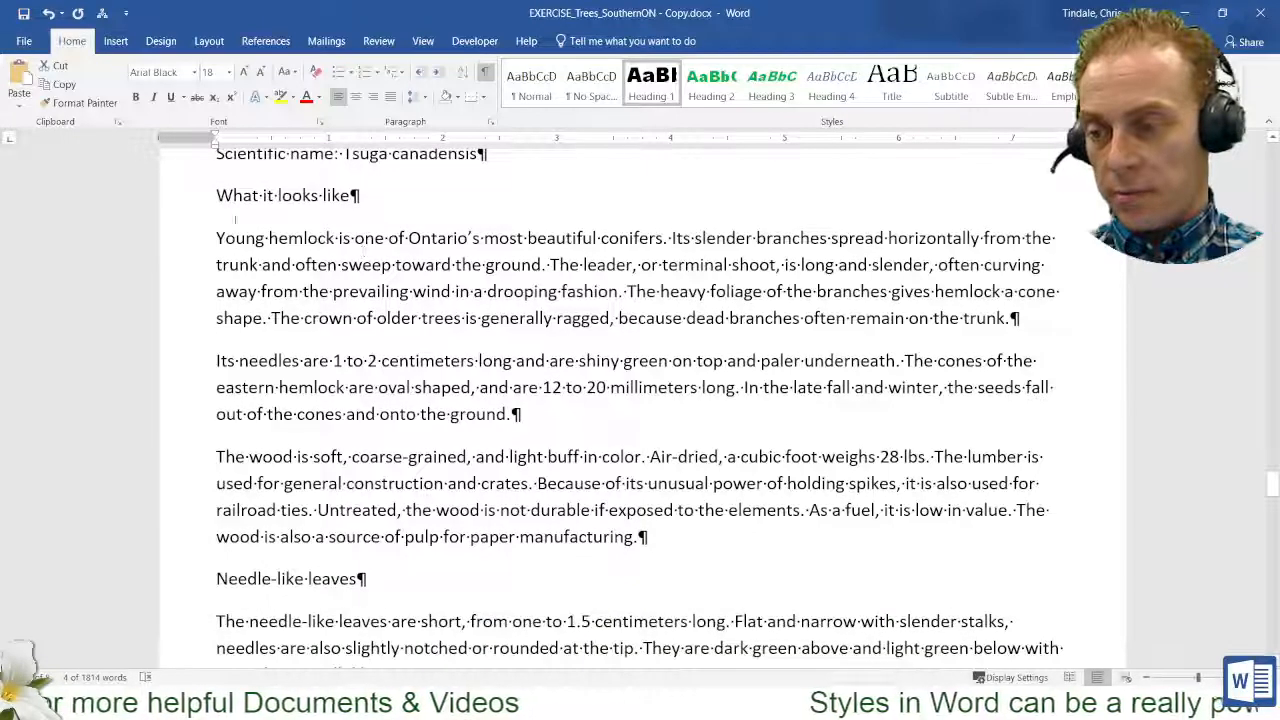
{"action": "left_click", "coordinate": [168, 200]}
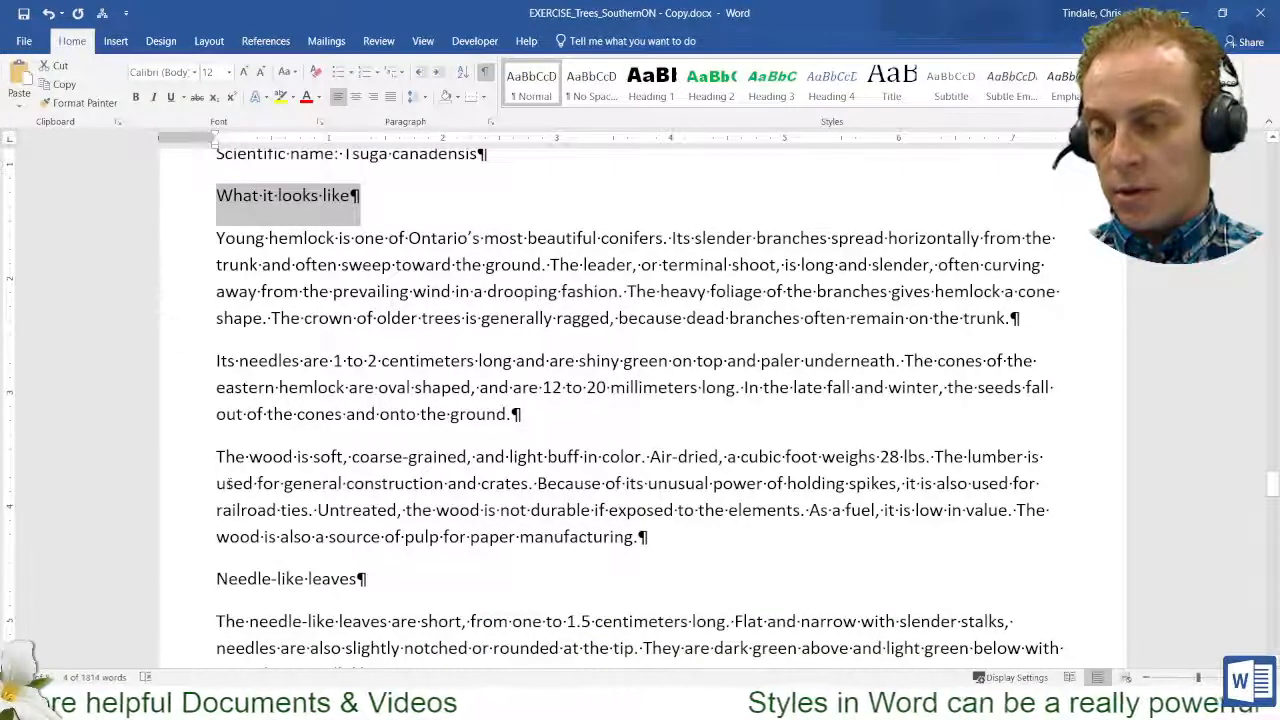
{"action": "scroll", "coordinate": [165, 453], "scroll_direction": "down", "scroll_amount": 3}
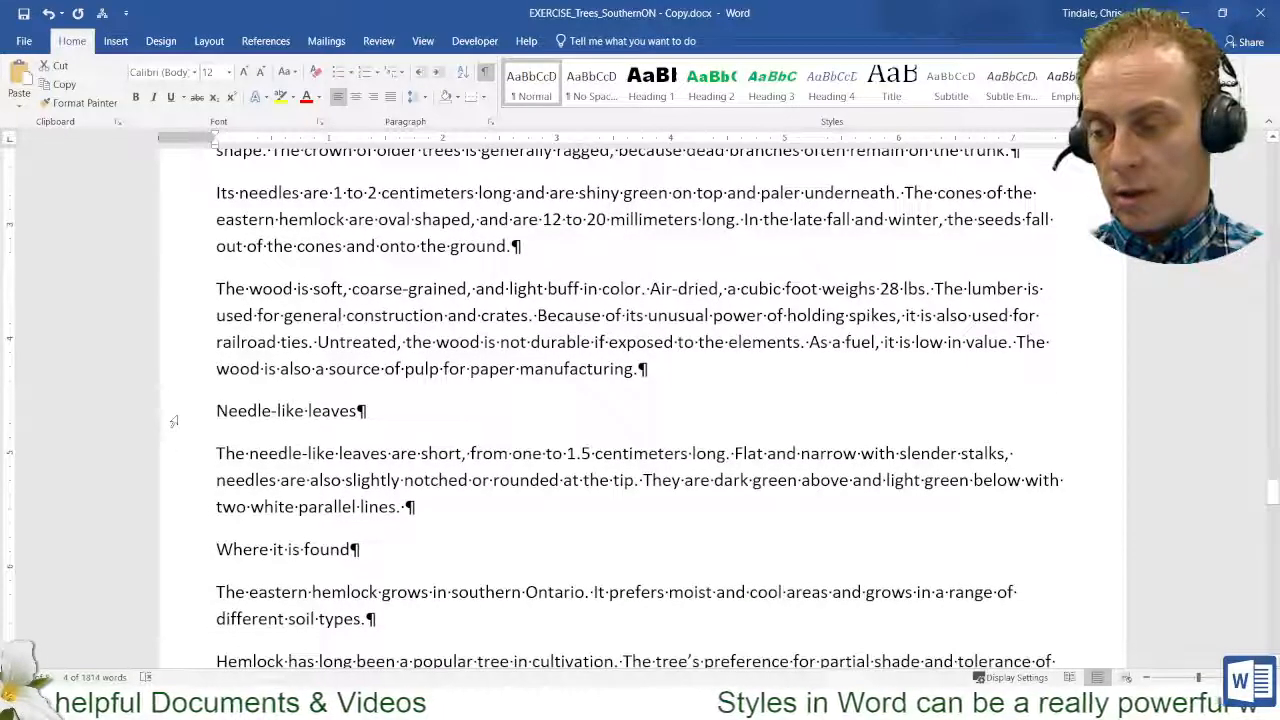
{"action": "left_click", "coordinate": [174, 418], "text": "ctrl"}
{"action": "left_click", "coordinate": [170, 550], "text": "ctrl"}
{"action": "scroll", "coordinate": [180, 500], "scroll_direction": "down", "scroll_amount": 5}
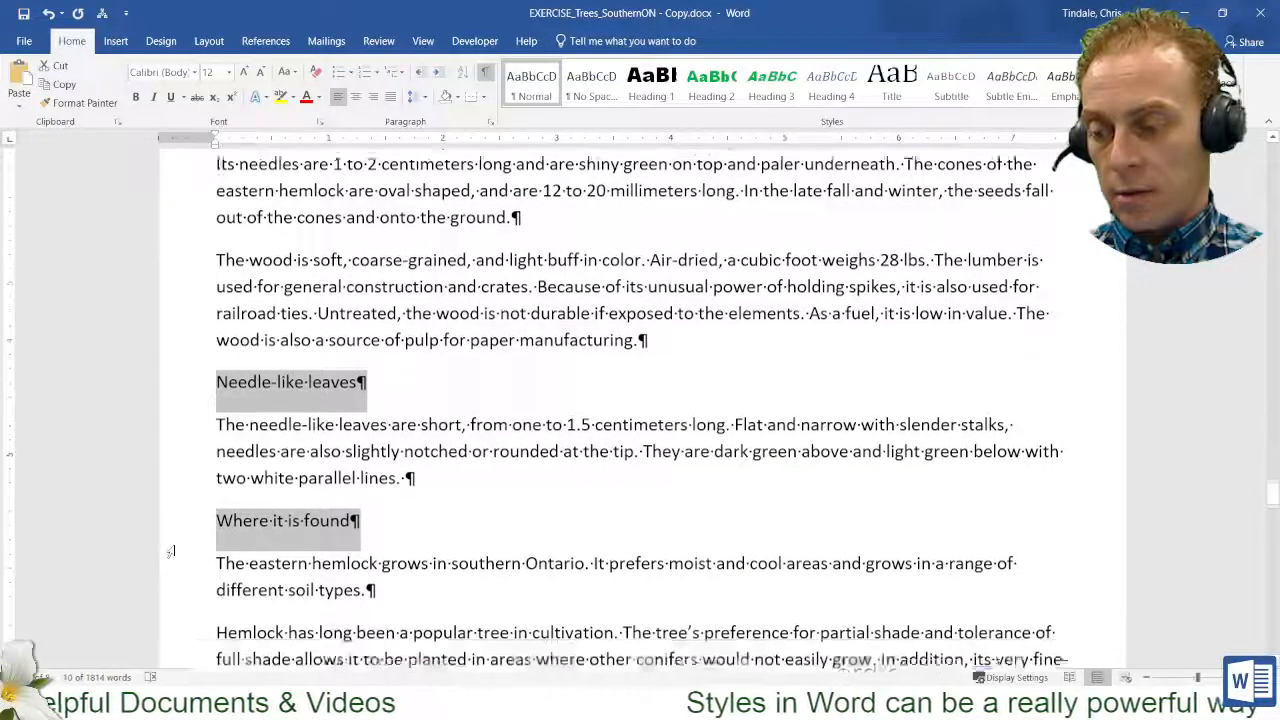
{"action": "left_click", "coordinate": [173, 640], "text": "ctrl"}
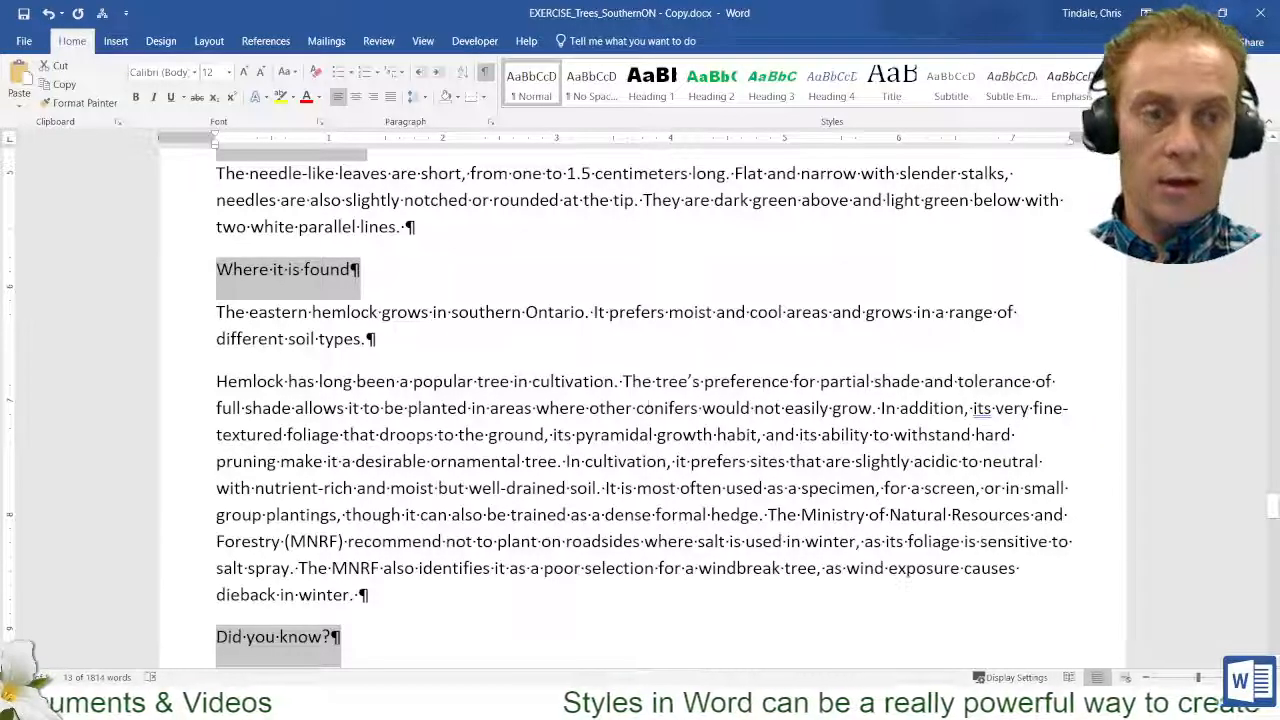
Select several separate words and phrases at once within the paragraph on hemlock cultivation, starting with "Hemlock" and "planted in areas".
{"action": "left_click", "coordinate": [648, 408]}
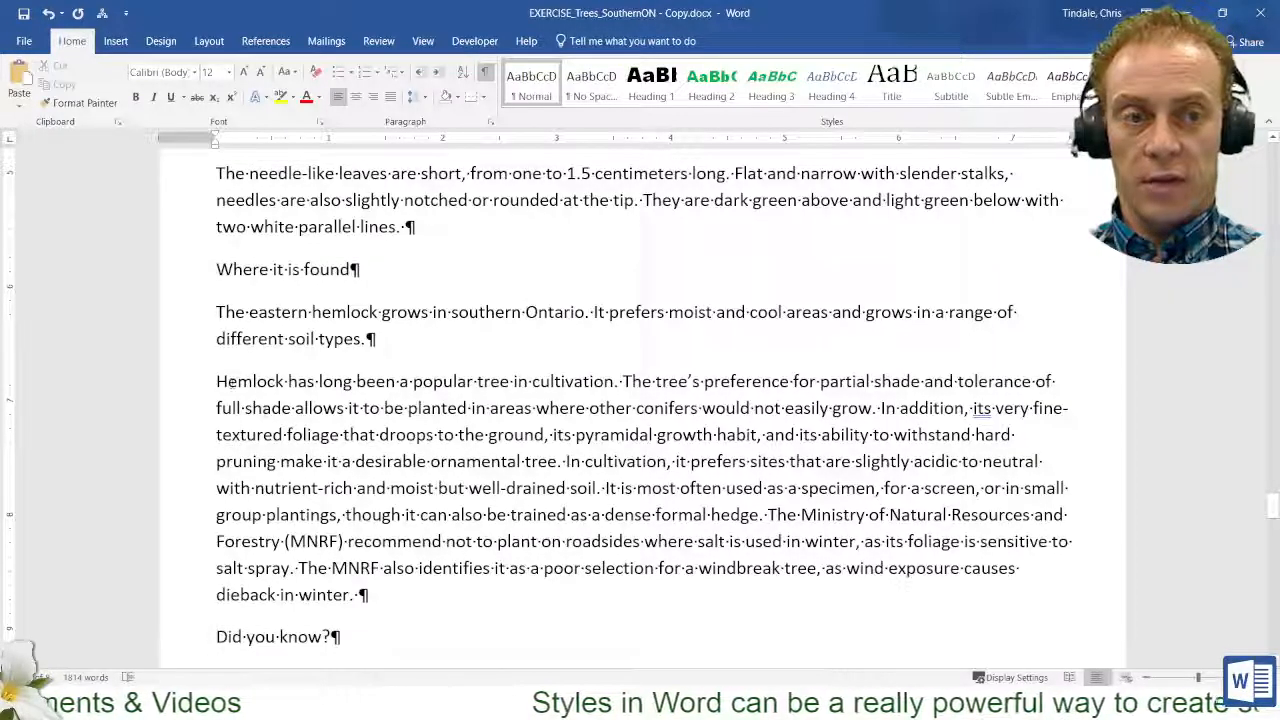
{"action": "left_click_drag", "start_coordinate": [230, 381], "coordinate": [257, 381]}
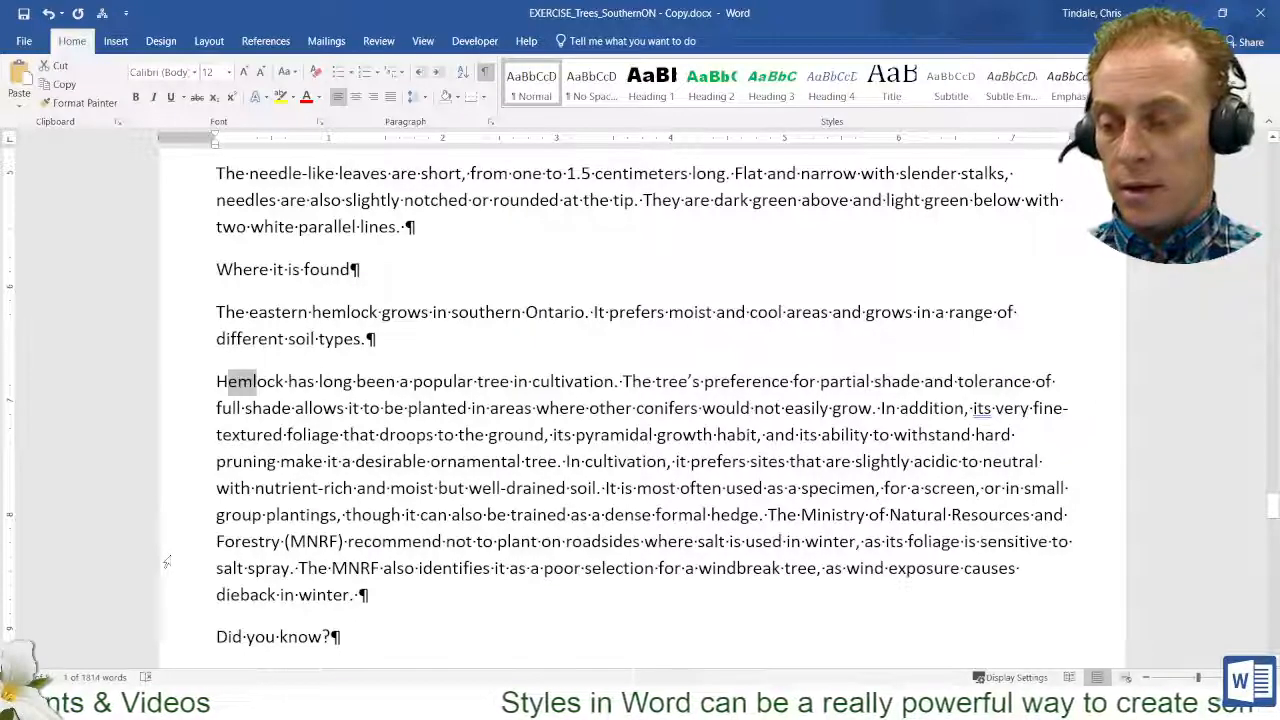
{"action": "triple_click", "coordinate": [380, 568]}
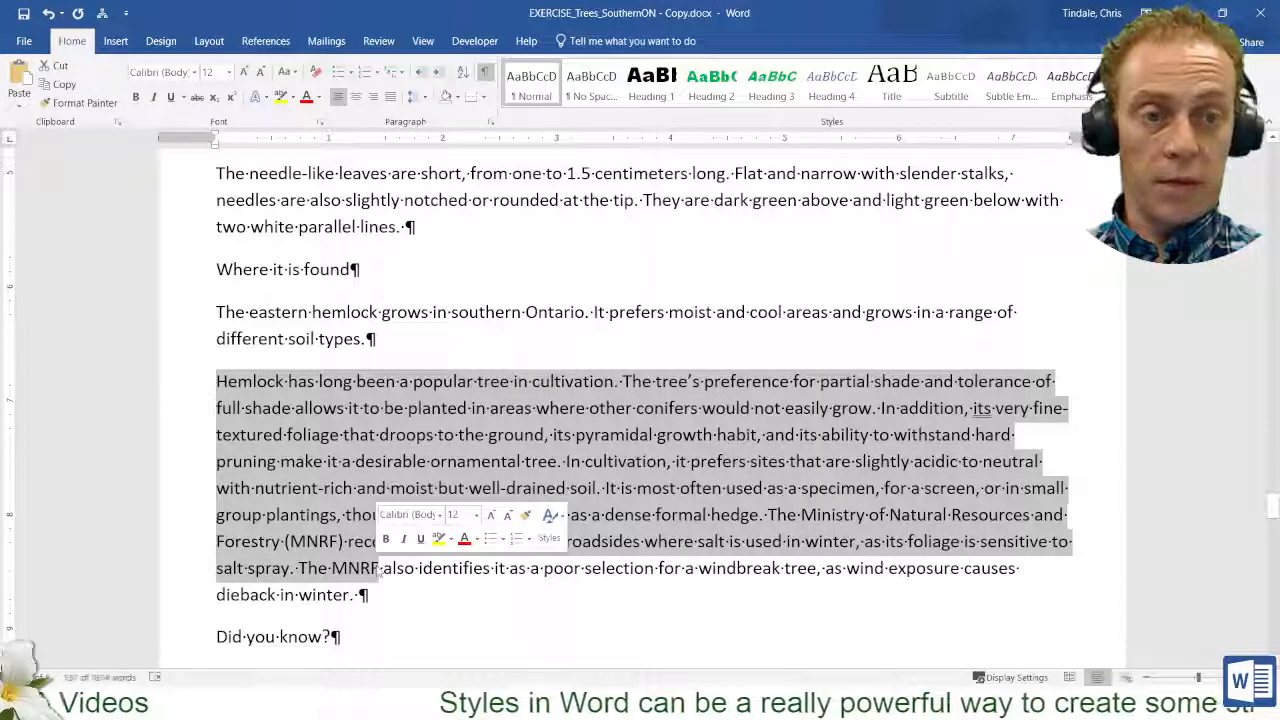
{"action": "left_click", "coordinate": [216, 447]}
{"action": "double_click", "coordinate": [249, 382]}
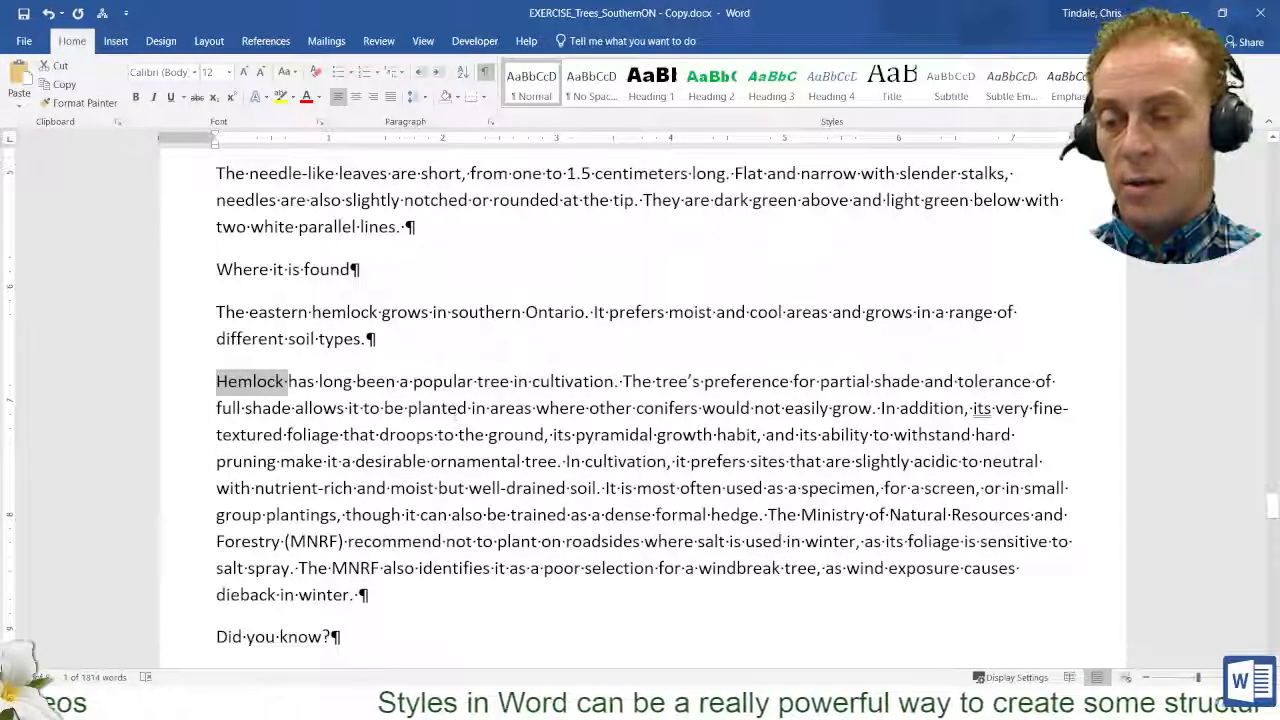
{"action": "left_click_drag", "start_coordinate": [407, 408], "coordinate": [534, 408]}
{"action": "left_click_drag", "start_coordinate": [566, 461], "coordinate": [666, 461]}
{"action": "left_click_drag", "start_coordinate": [510, 515], "coordinate": [324, 488]}
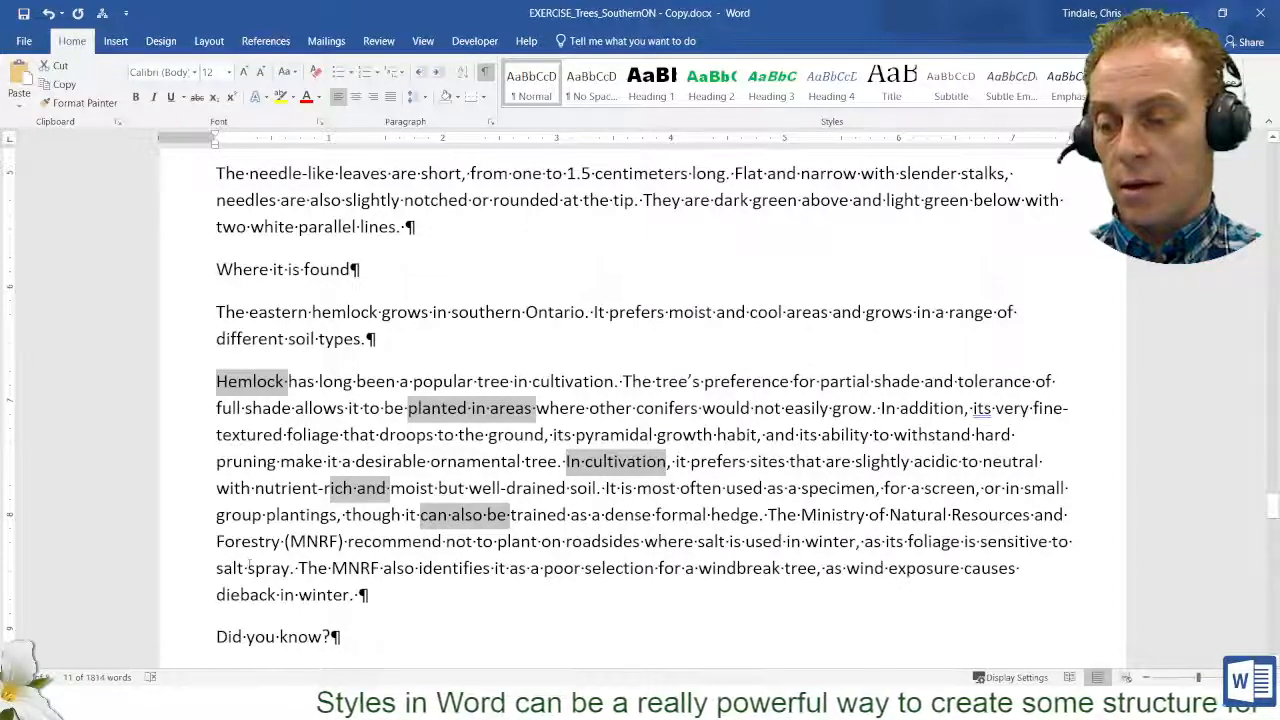
{"action": "left_click_drag", "start_coordinate": [248, 566], "coordinate": [295, 568]}
{"action": "left_click_drag", "start_coordinate": [768, 515], "coordinate": [950, 515]}
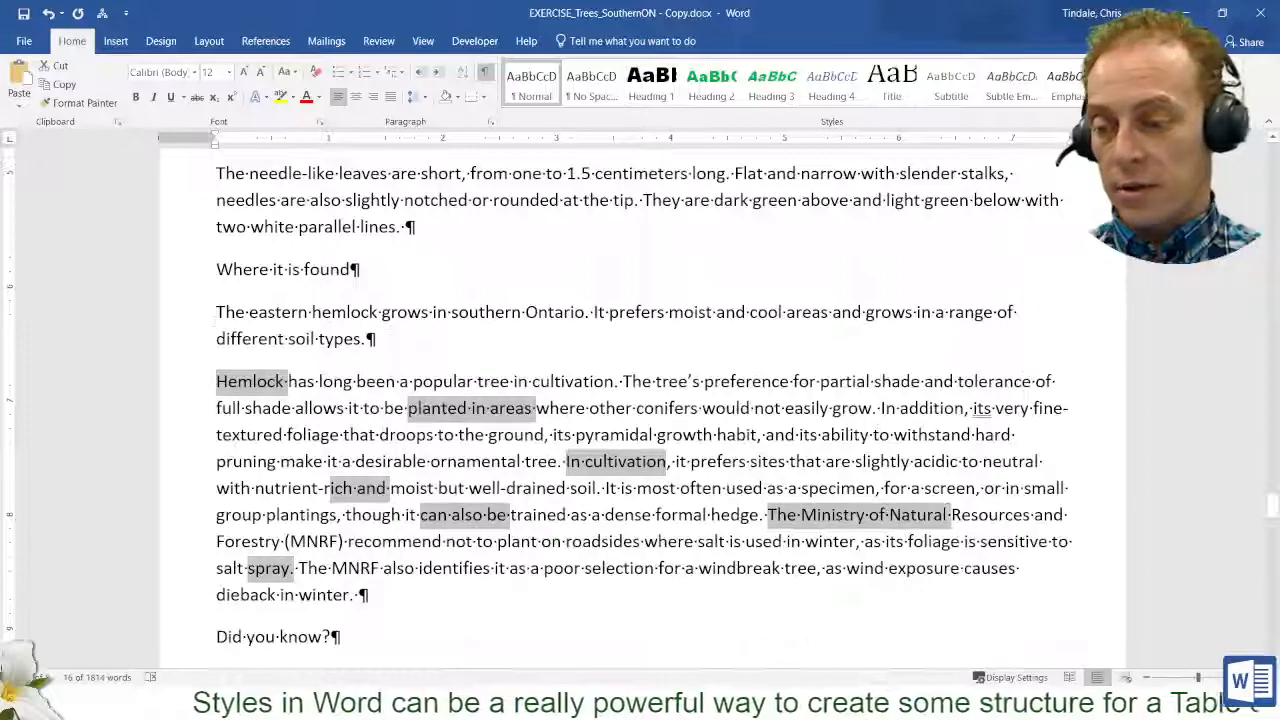
Apply the Heading 2 style together to all the subheadings in the Eastern Hemlock and Sawtooth Oak sections, from What it looks like to Did you know?
{"action": "left_click", "coordinate": [170, 270]}
{"action": "scroll", "coordinate": [640, 400], "scroll_direction": "up", "scroll_amount": 6}
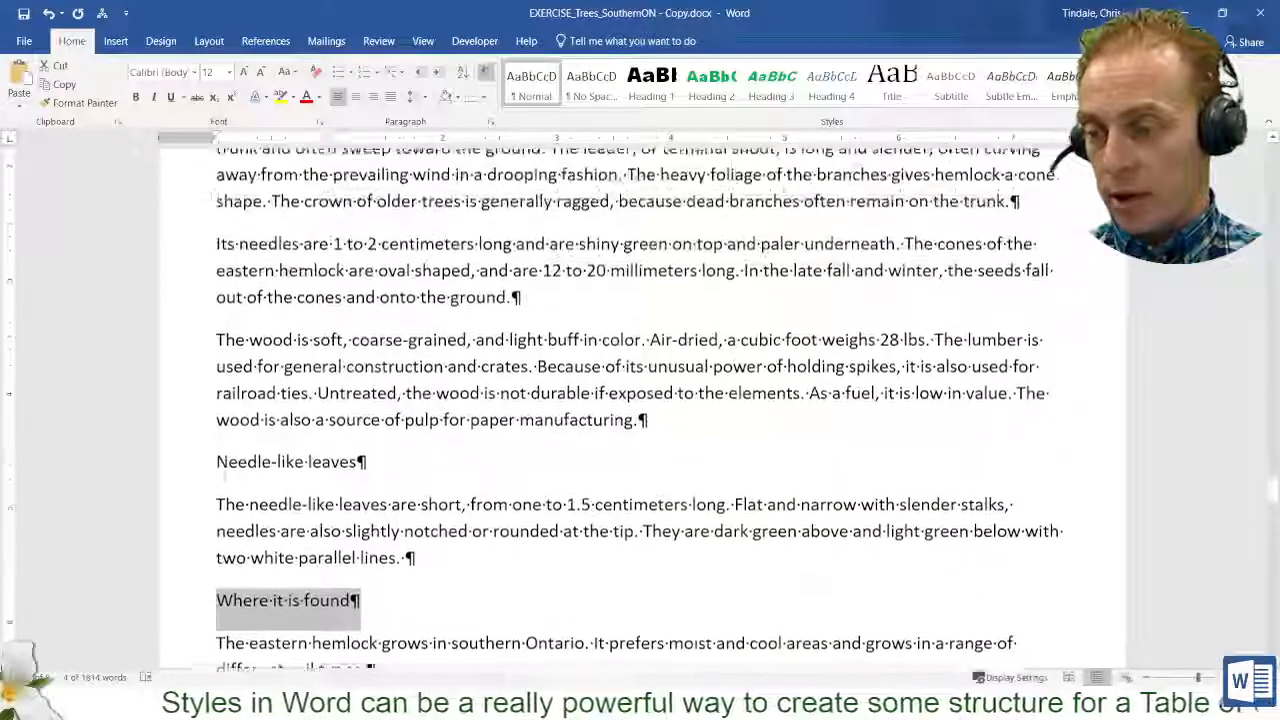
{"action": "scroll", "coordinate": [170, 366], "scroll_direction": "up", "scroll_amount": 2}
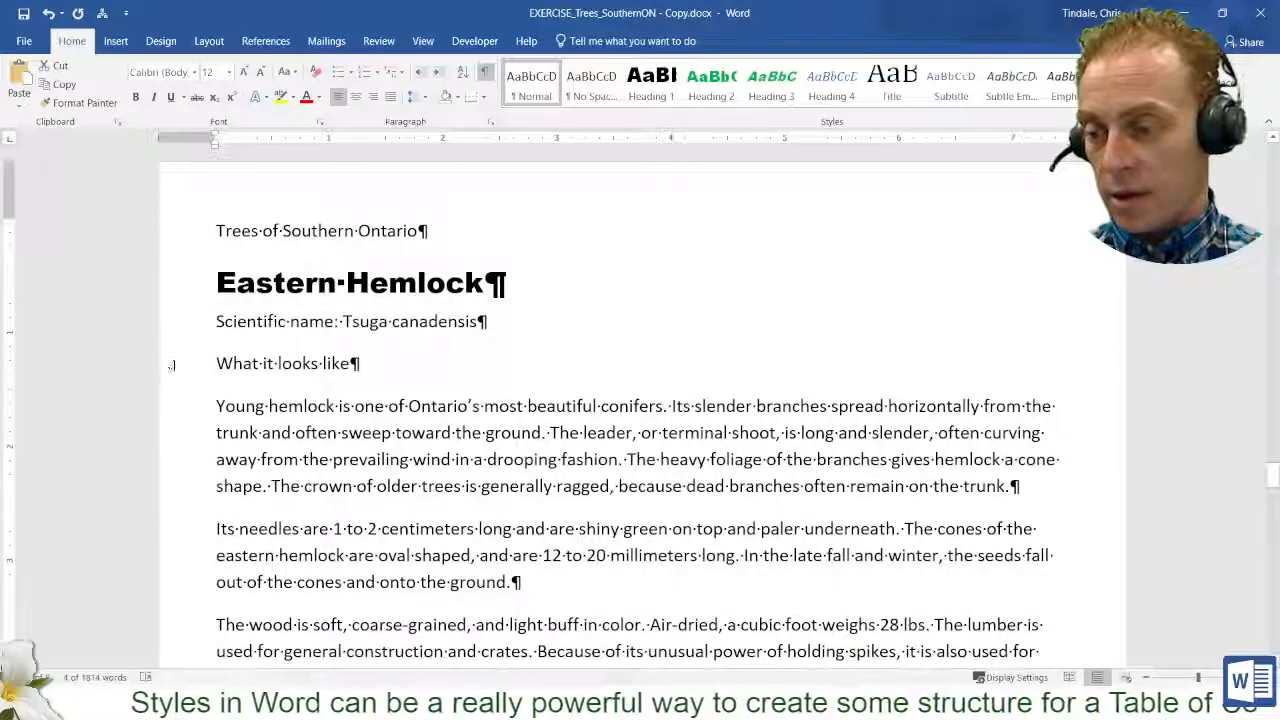
{"action": "left_click", "coordinate": [170, 366]}
{"action": "scroll", "coordinate": [169, 364], "scroll_direction": "down", "scroll_amount": 8}
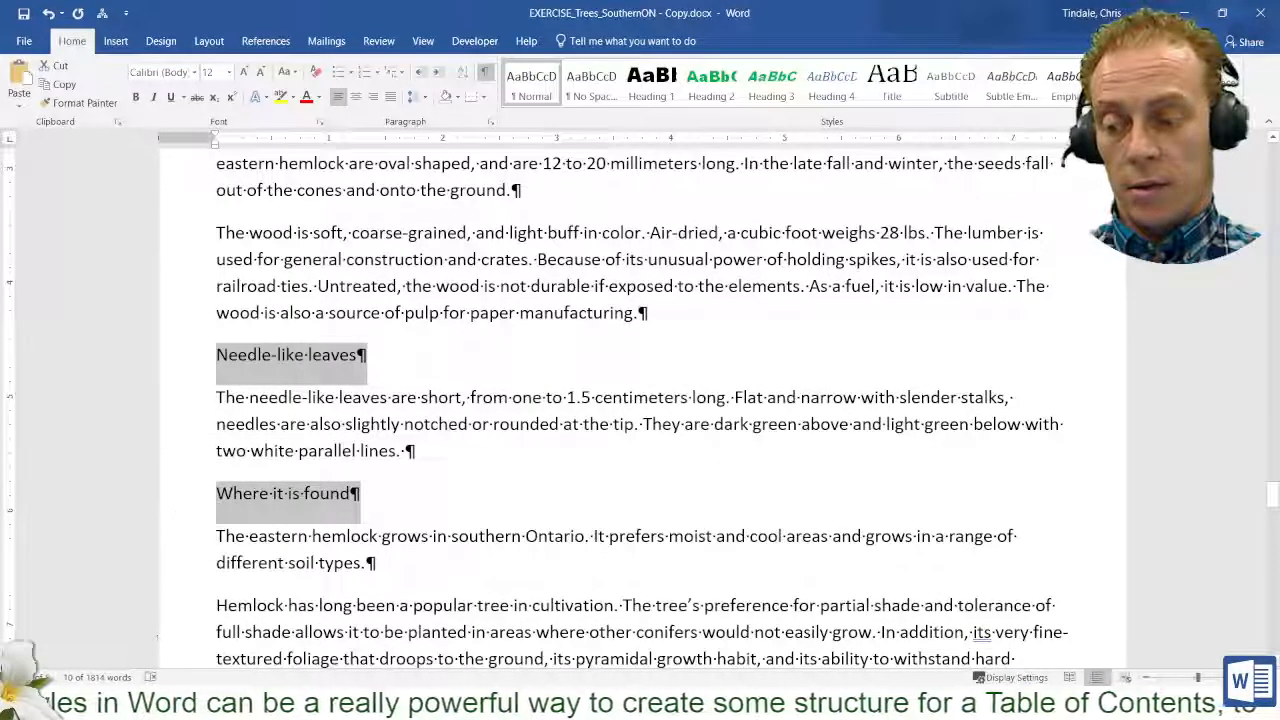
{"action": "scroll", "coordinate": [178, 443], "scroll_direction": "down", "scroll_amount": 9}
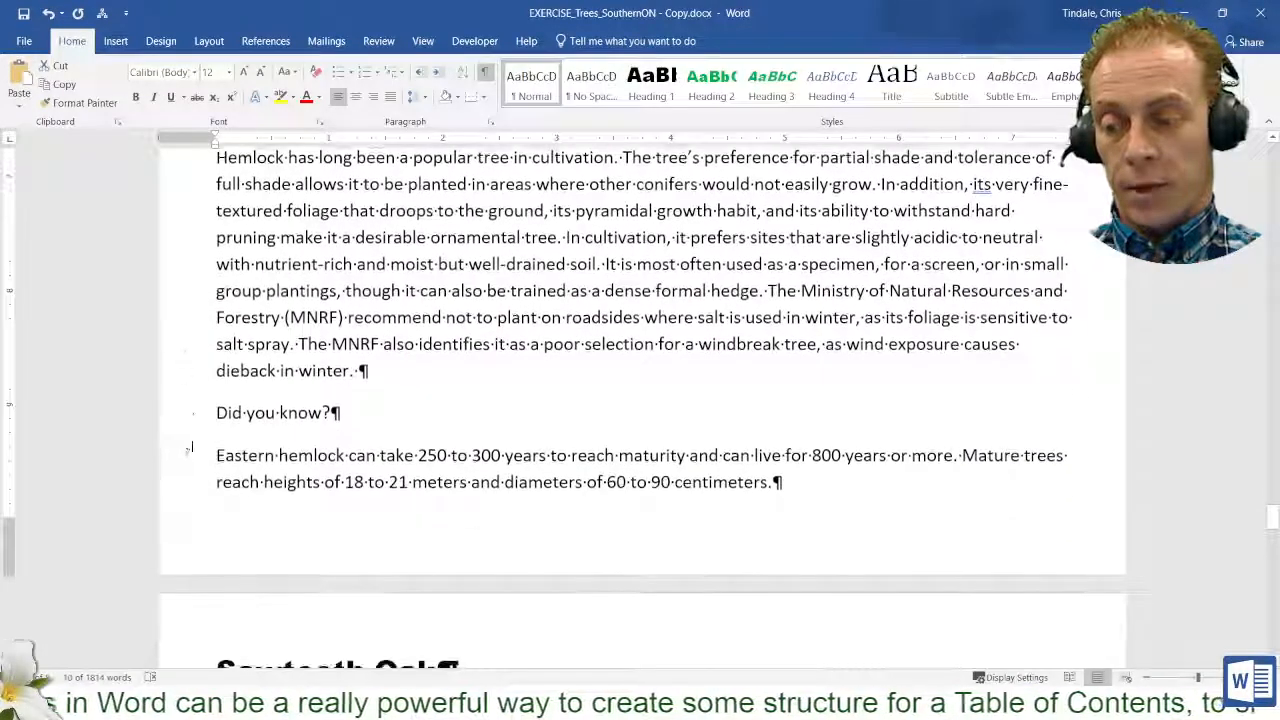
{"action": "left_click", "coordinate": [186, 414]}
{"action": "scroll", "coordinate": [185, 400], "scroll_direction": "down", "scroll_amount": 9}
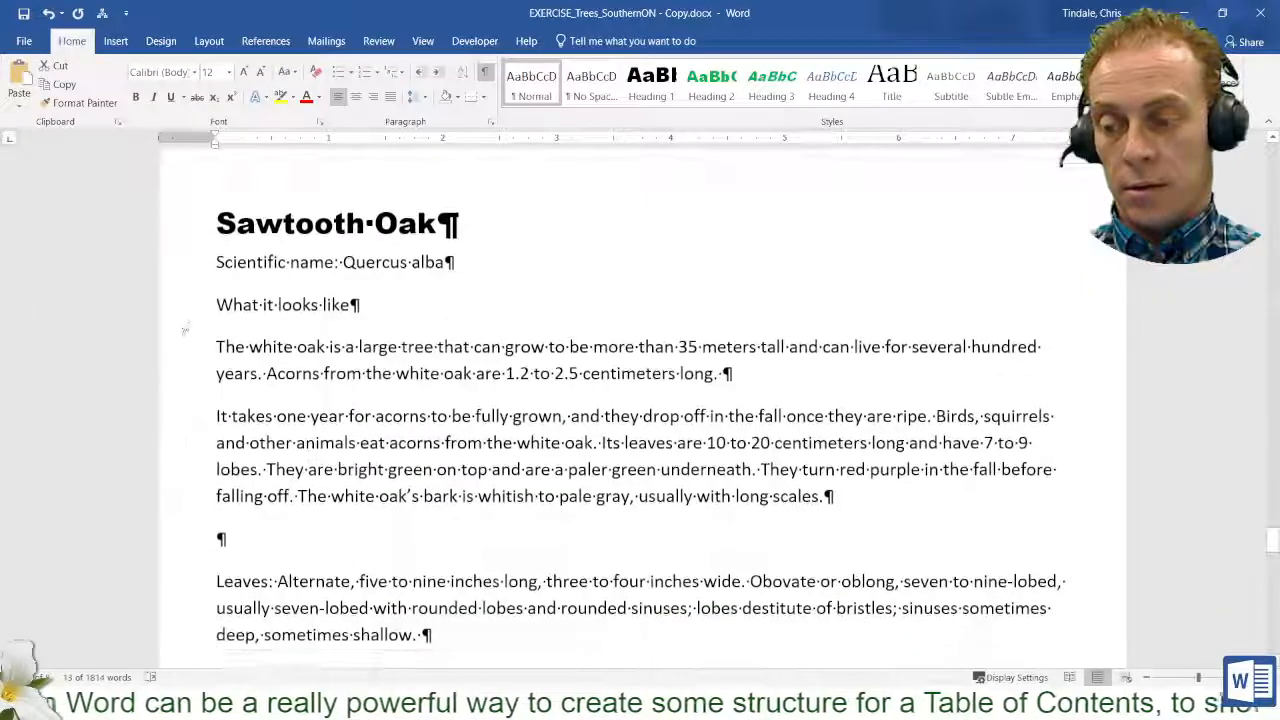
{"action": "left_click", "coordinate": [184, 312]}
{"action": "scroll", "coordinate": [162, 481], "scroll_direction": "down", "scroll_amount": 7}
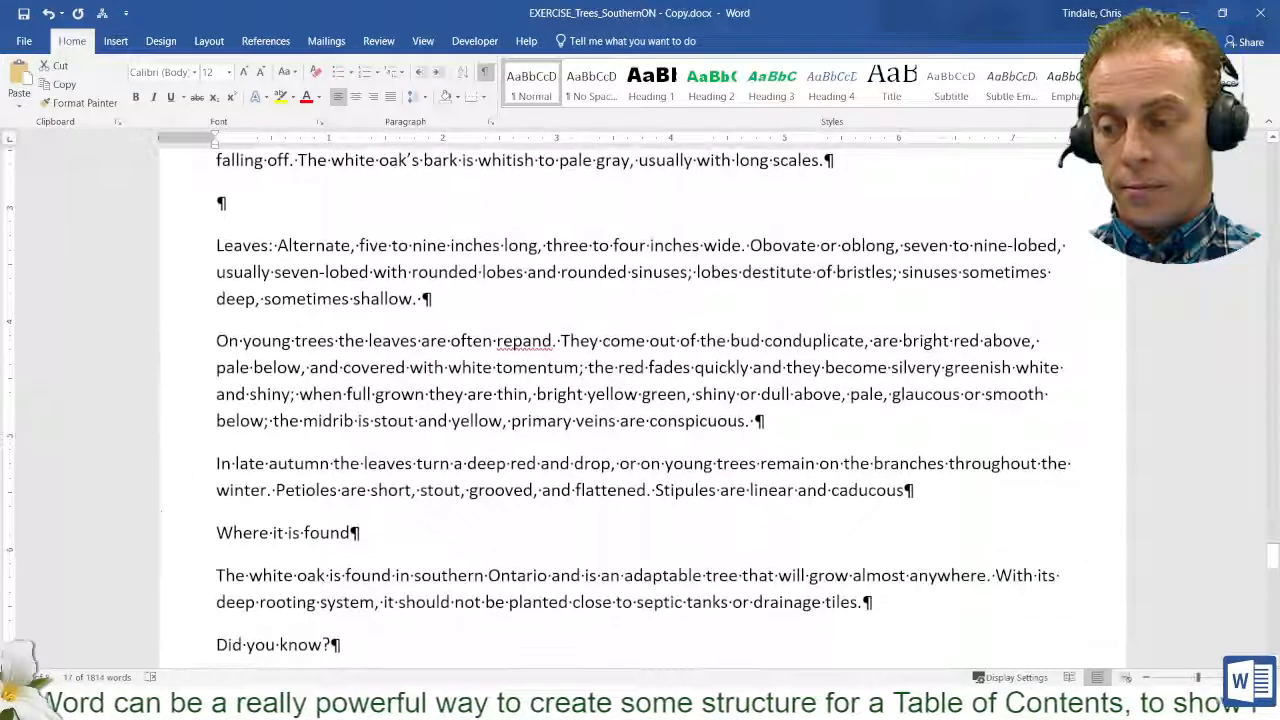
{"action": "left_click", "coordinate": [160, 553], "text": "ctrl"}
{"action": "scroll", "coordinate": [162, 553], "scroll_direction": "down", "scroll_amount": 5}
{"action": "left_click", "coordinate": [176, 421], "text": "ctrl"}
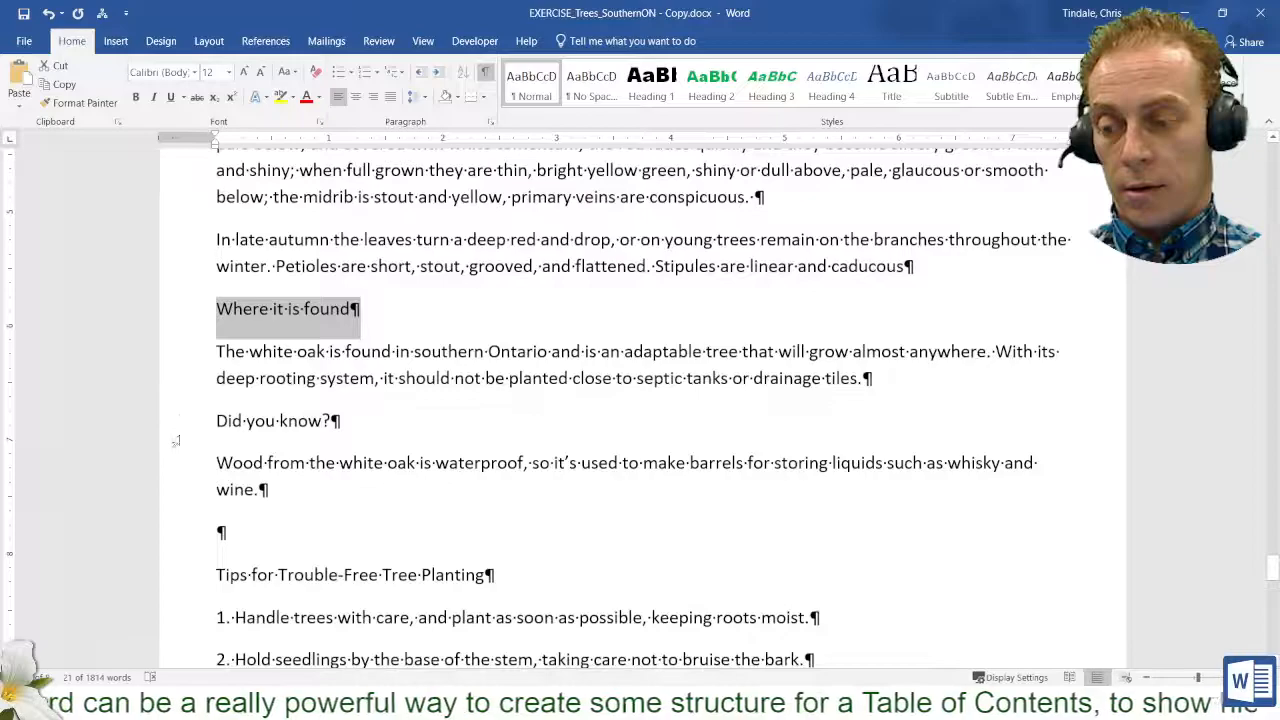
{"action": "left_click", "coordinate": [711, 85]}
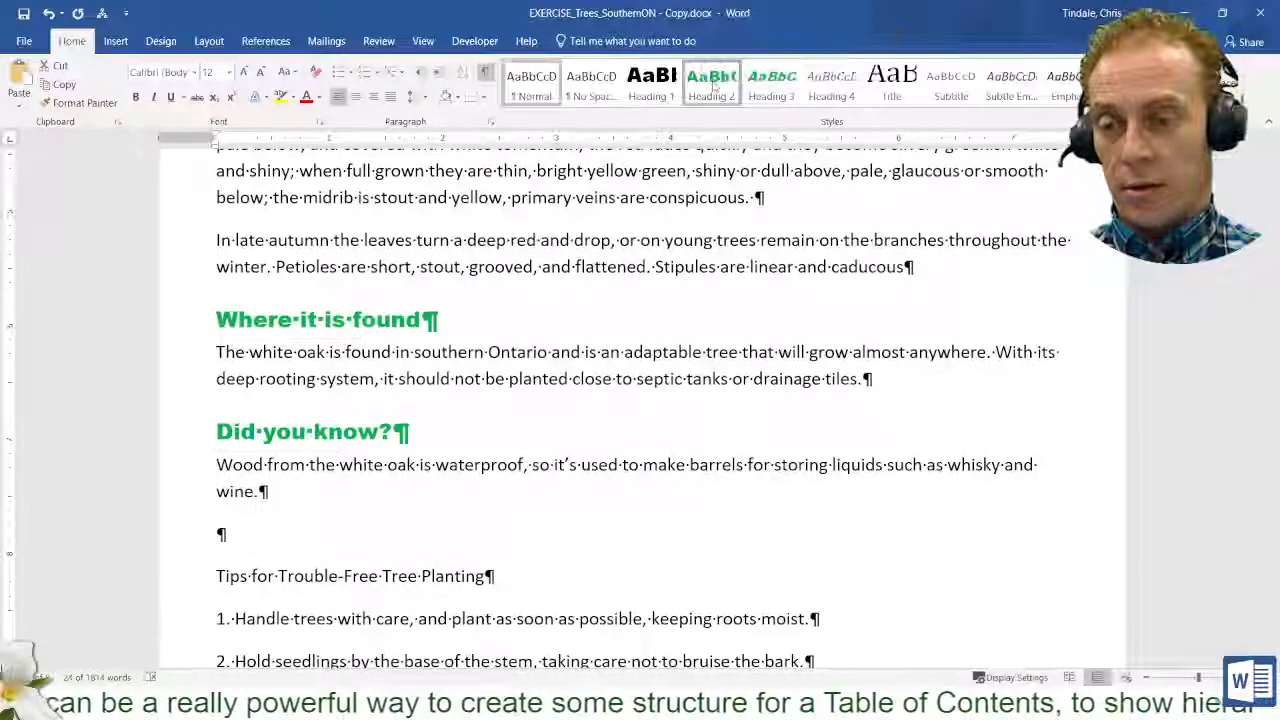
Apply Heading 3 to the Tips for Trouble-Free Tree Planting title and turn the five tips below it into a numbered list.
{"action": "left_click", "coordinate": [176, 576]}
{"action": "left_click", "coordinate": [771, 85]}
{"action": "scroll", "coordinate": [183, 400], "scroll_direction": "down", "scroll_amount": 5}
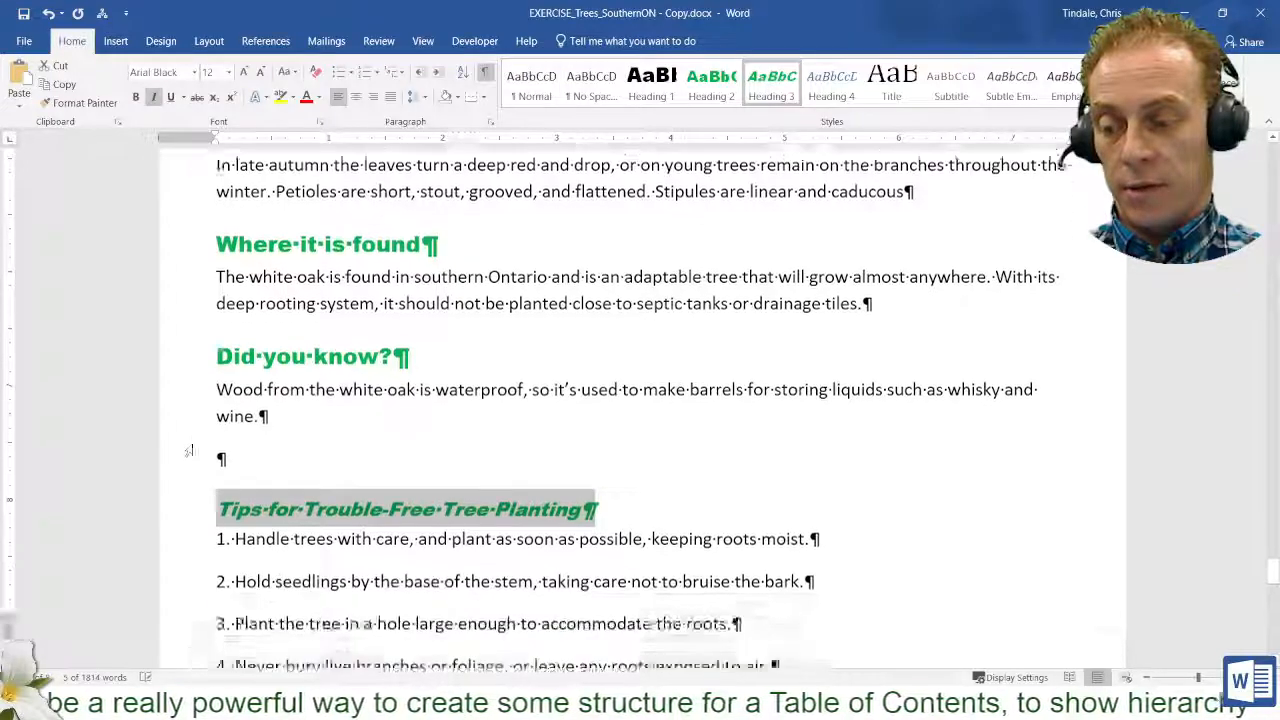
{"action": "left_click_drag", "start_coordinate": [183, 340], "coordinate": [183, 425]}
{"action": "left_click_drag", "start_coordinate": [676, 443], "coordinate": [772, 476]}
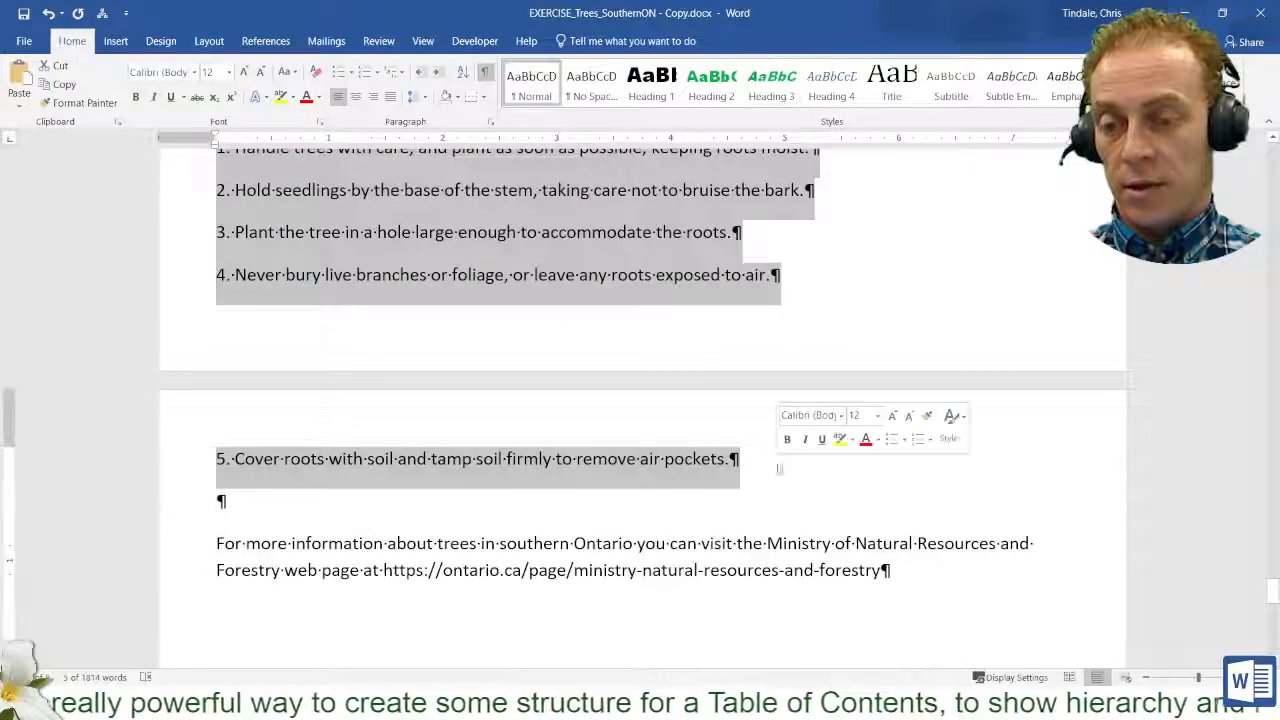
{"action": "left_click", "coordinate": [364, 73]}
Place the cursor in the closing paragraph about further information and hide the document's formatting marks.
{"action": "scroll", "coordinate": [232, 564], "scroll_direction": "down", "scroll_amount": 1}
{"action": "scroll", "coordinate": [232, 564], "scroll_direction": "down", "scroll_amount": 6}
{"action": "scroll", "coordinate": [232, 564], "scroll_direction": "up", "scroll_amount": 1}
{"action": "left_click", "coordinate": [363, 205]}
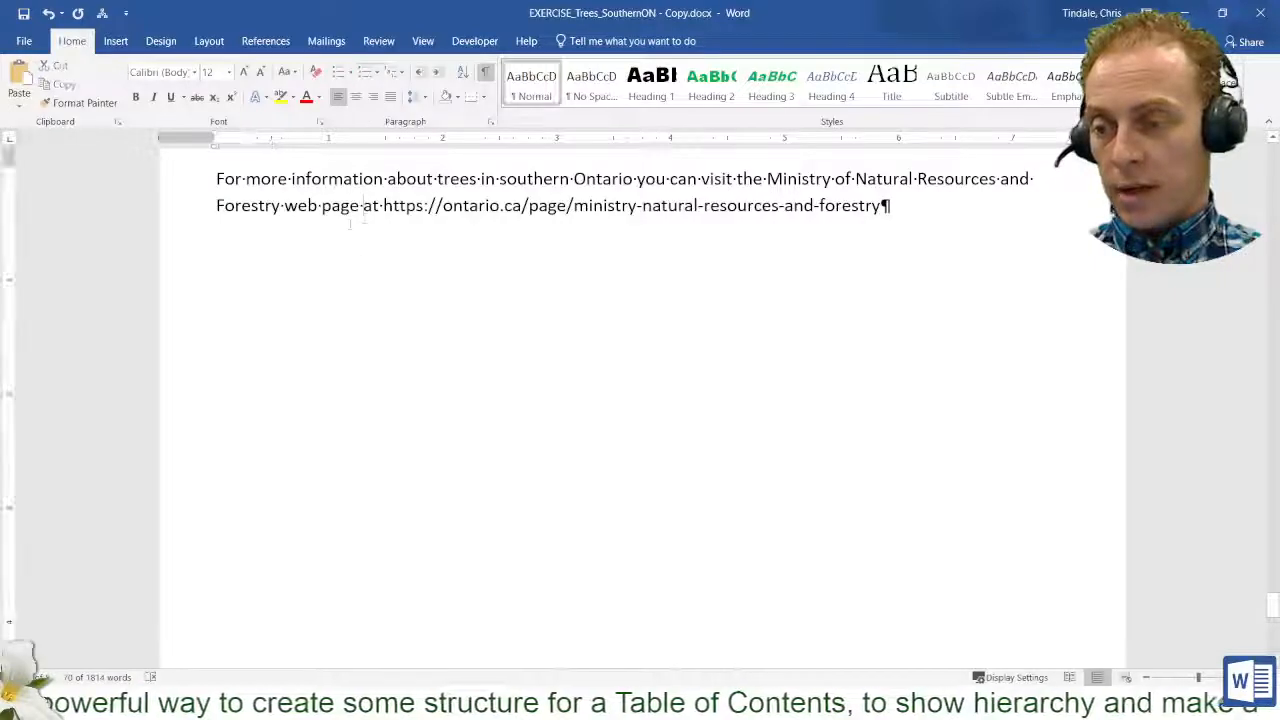
{"action": "left_click", "coordinate": [485, 72]}
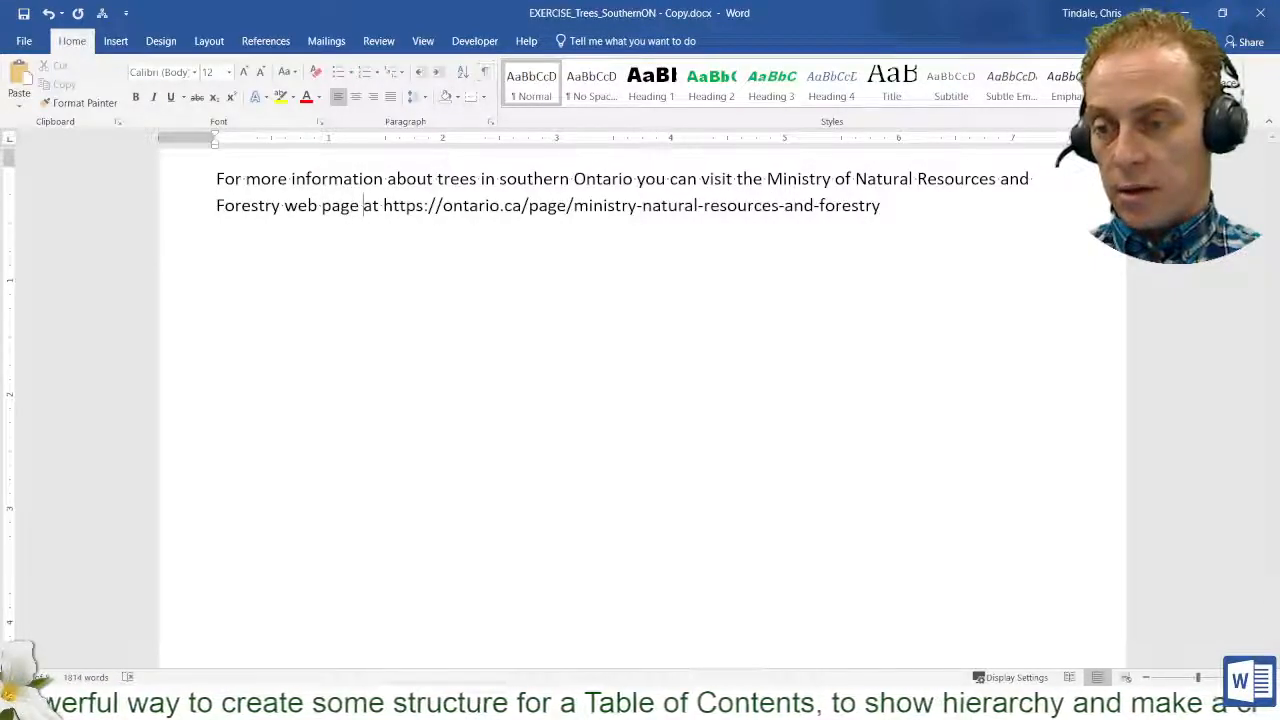
{"action": "left_click_drag", "start_coordinate": [383, 205], "coordinate": [847, 208]}
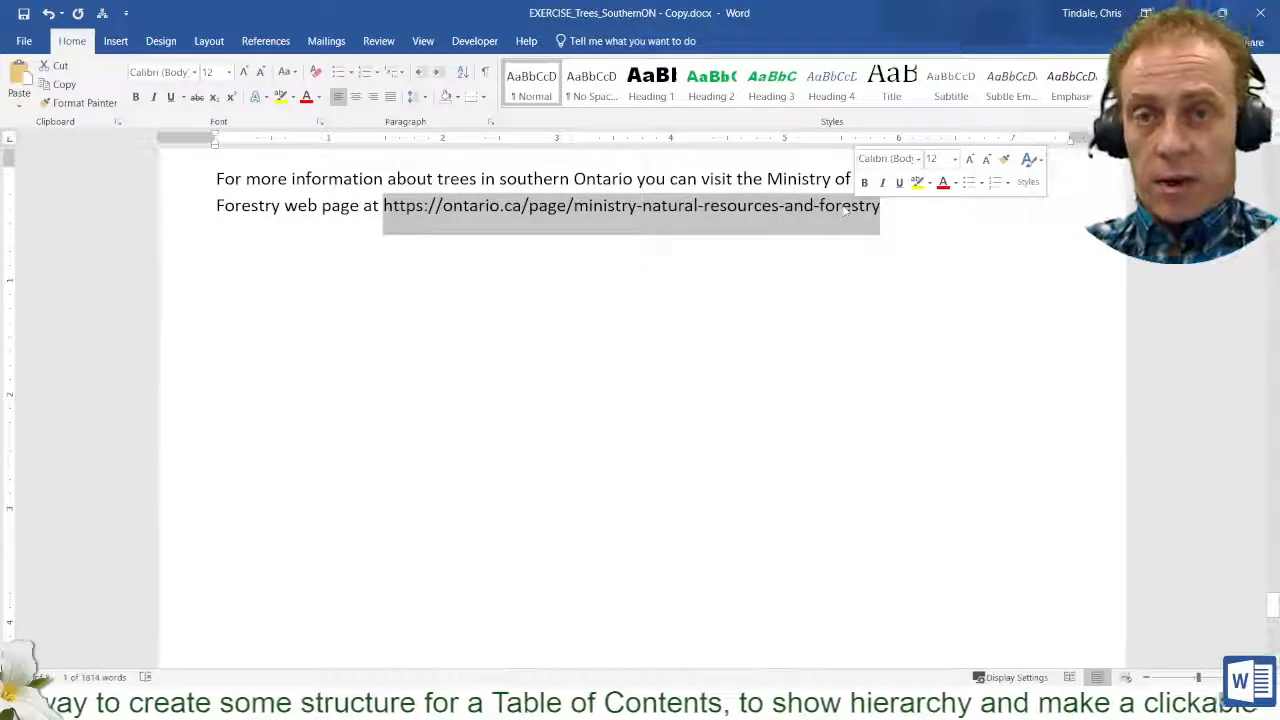
{"action": "right_click", "coordinate": [522, 207]}
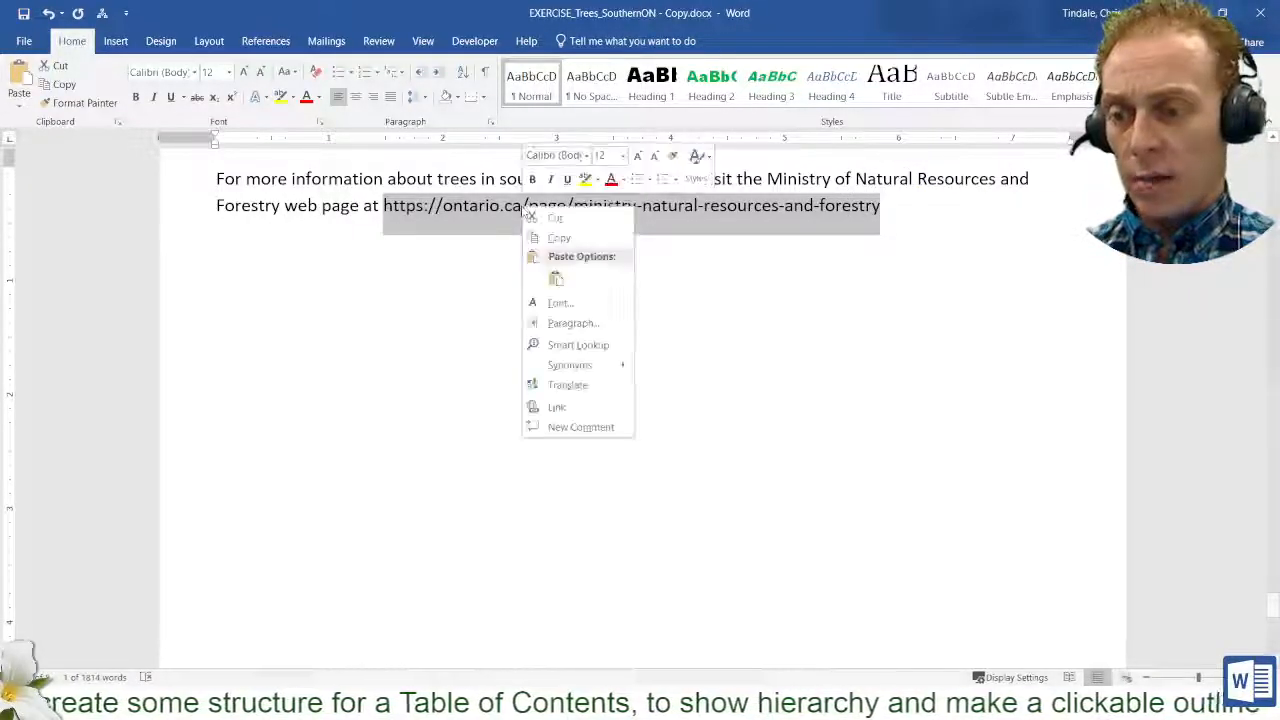
{"action": "left_click", "coordinate": [548, 238]}
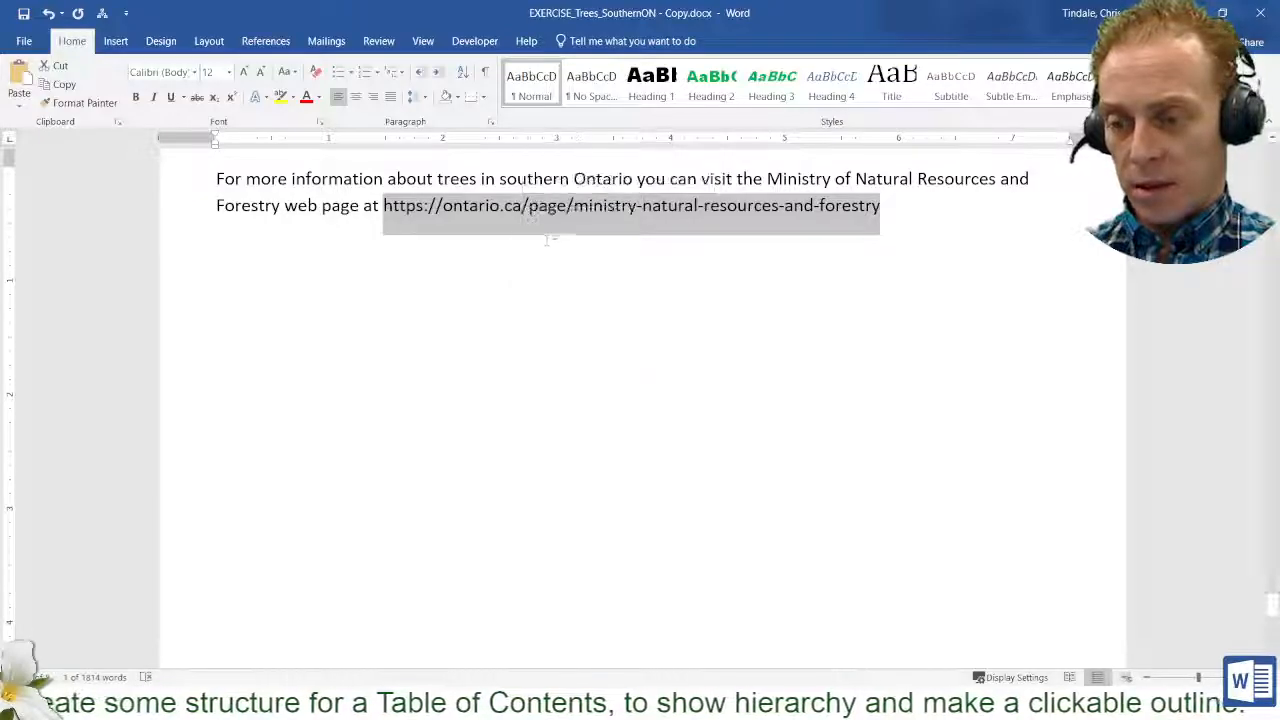
{"action": "right_click", "coordinate": [514, 206]}
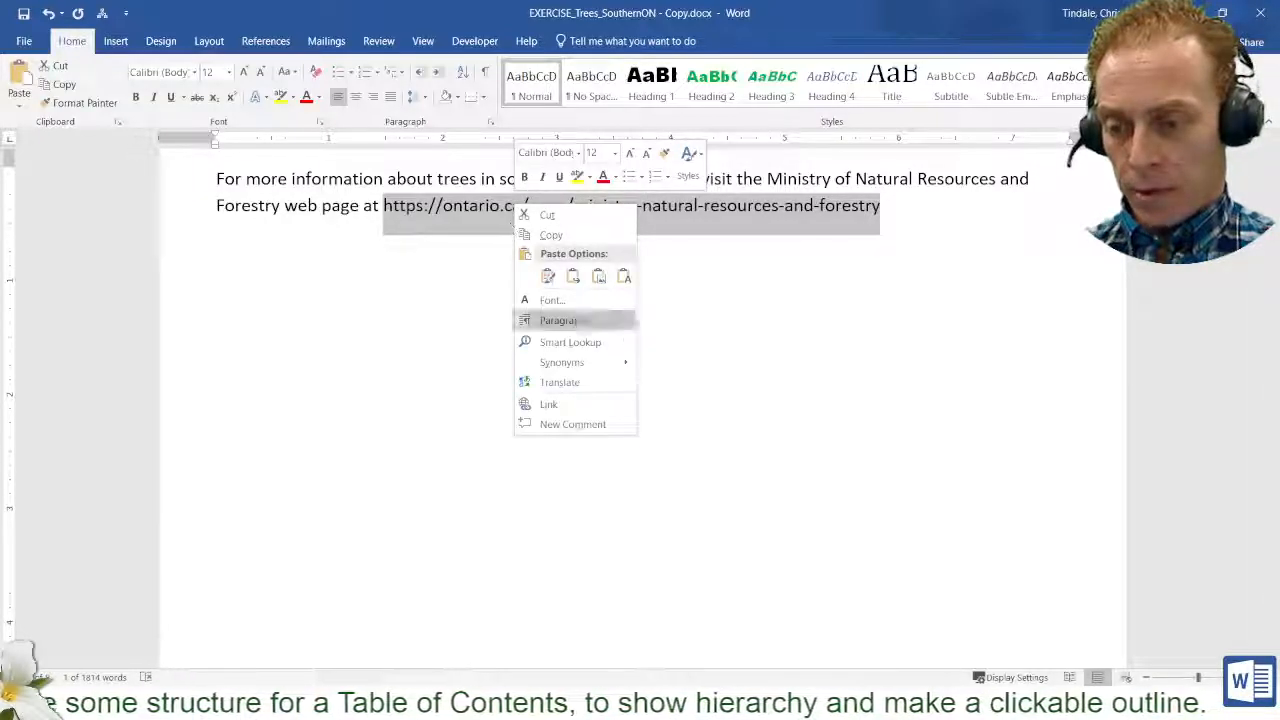
{"action": "left_click", "coordinate": [549, 405]}
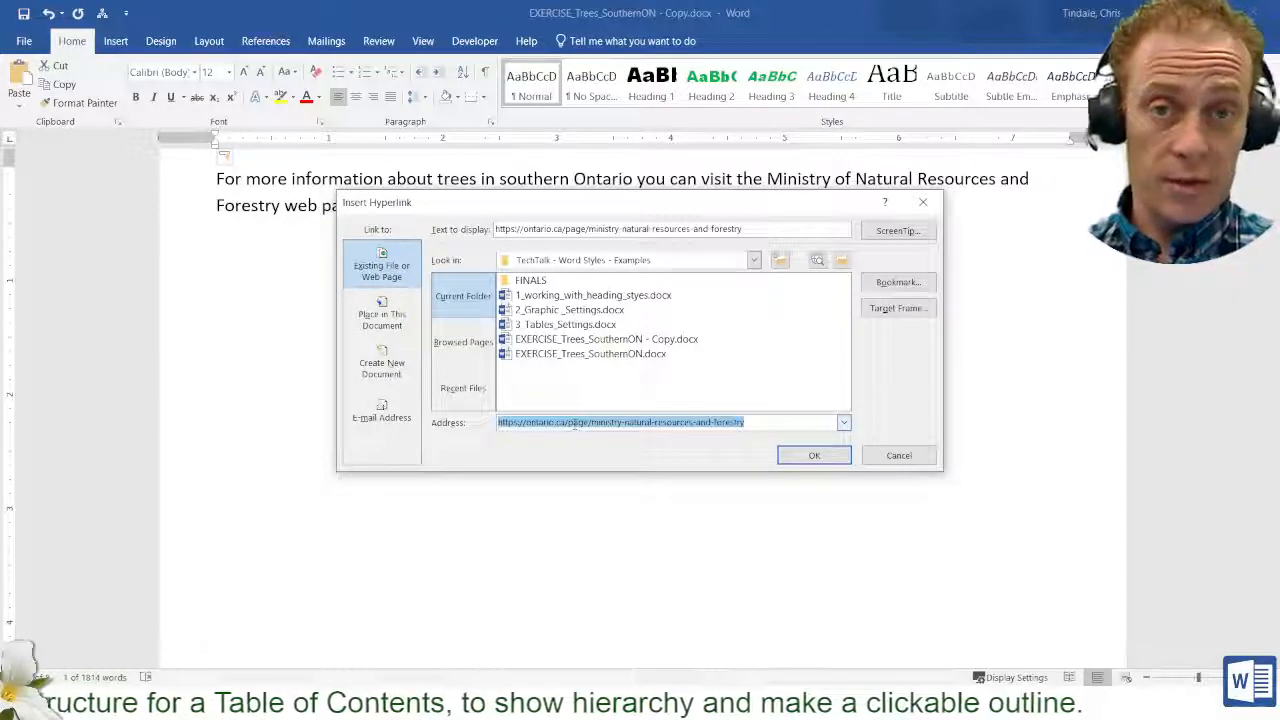
{"action": "left_click", "coordinate": [812, 457]}
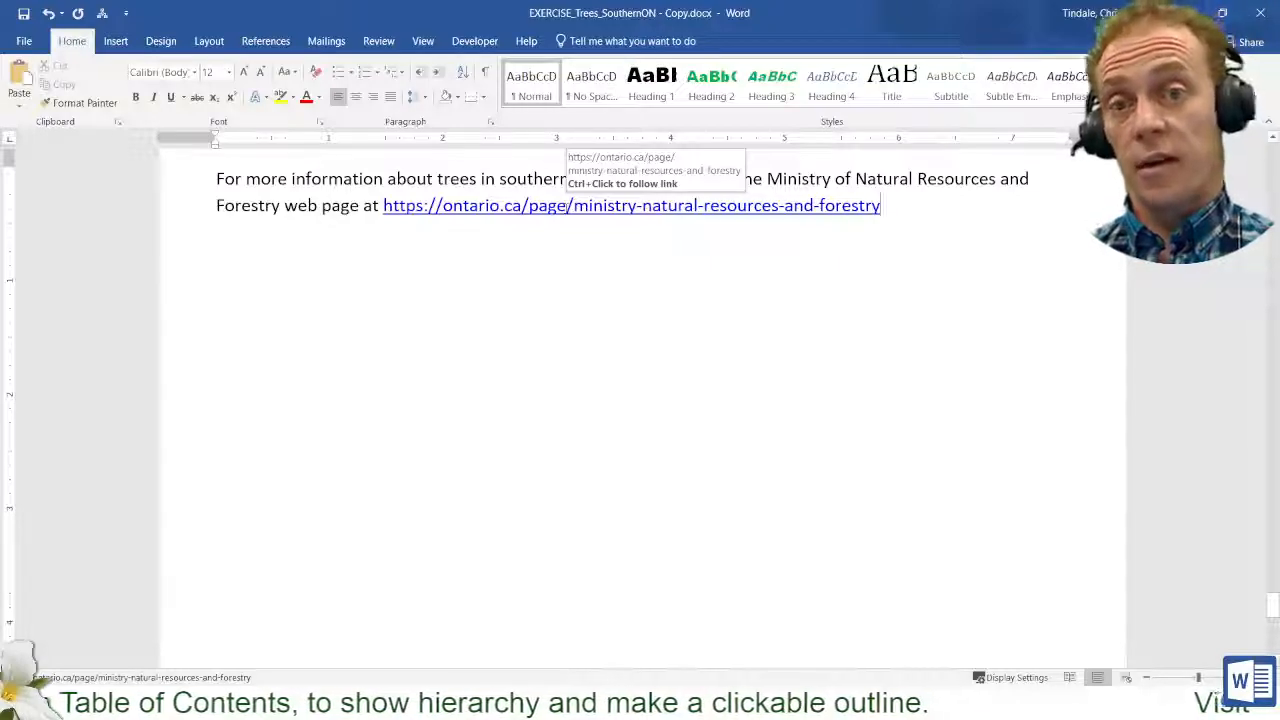
{"action": "left_click", "coordinate": [568, 205]}
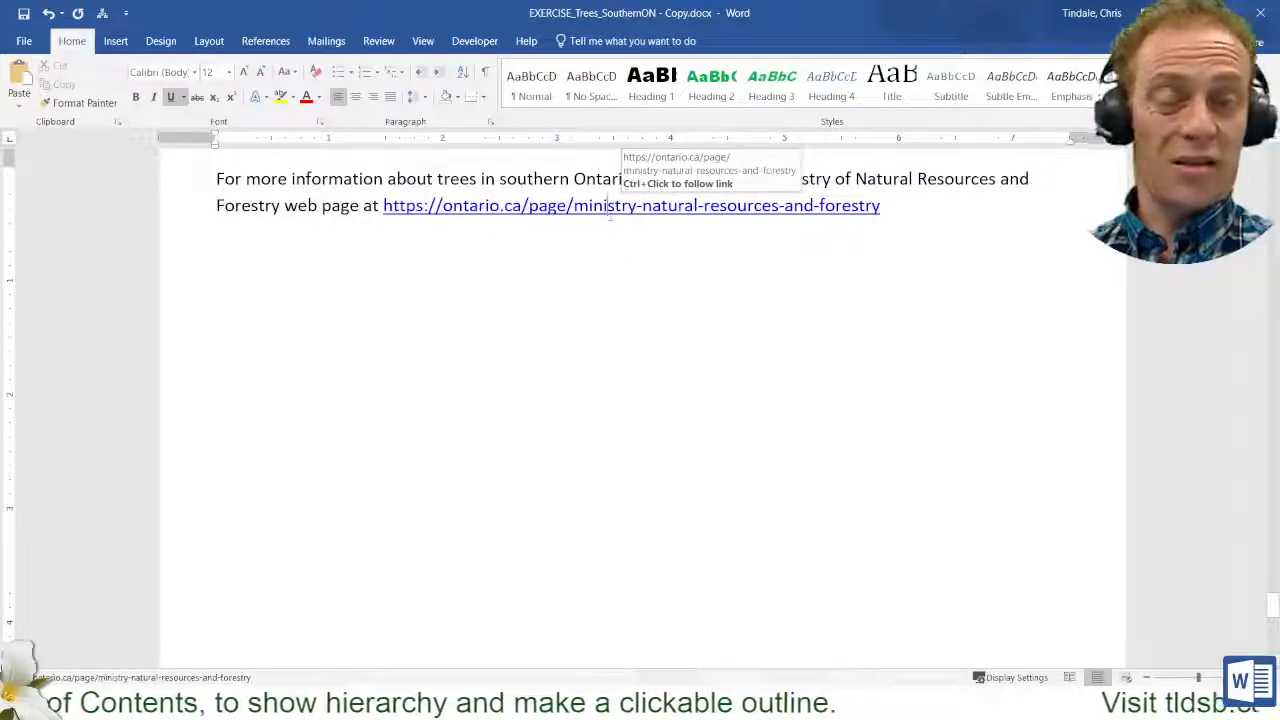
Remove the blank line between the Sawtooth Oak's Did you know? paragraph and the Tips for Trouble-Free Tree Planting heading.
{"action": "scroll", "coordinate": [494, 534], "scroll_direction": "up", "scroll_amount": 10}
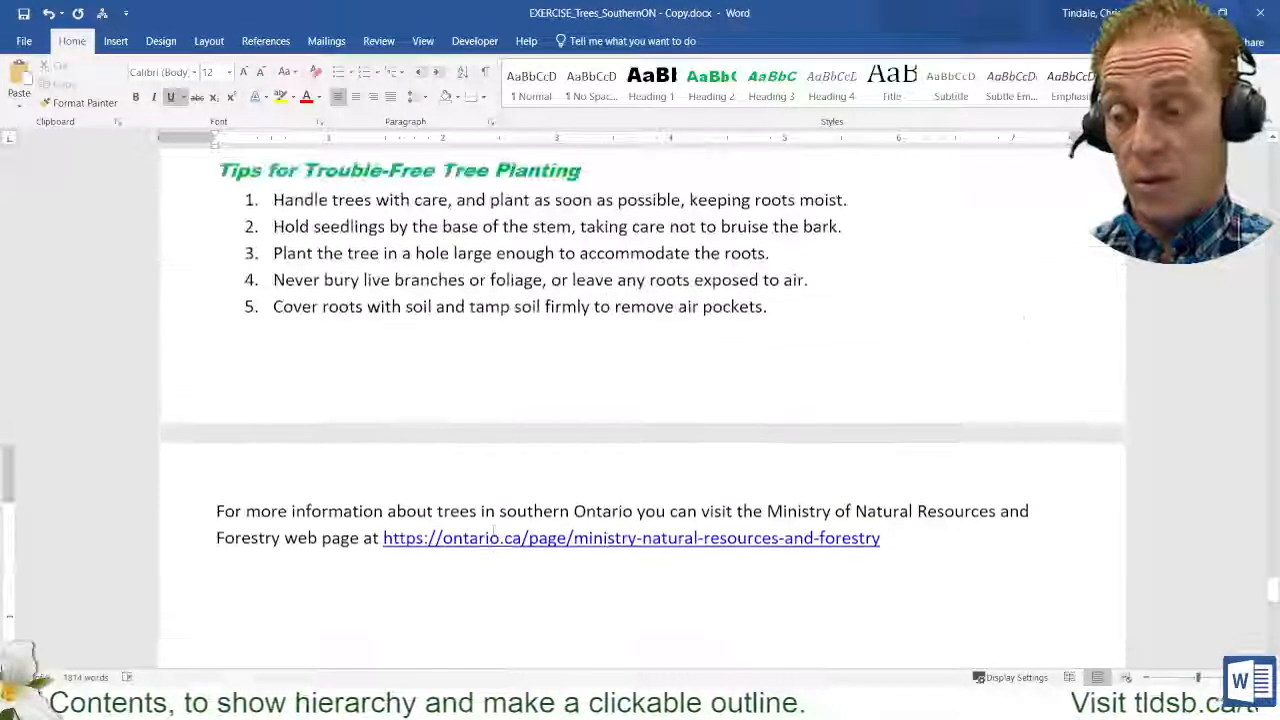
{"action": "scroll", "coordinate": [494, 534], "scroll_direction": "up", "scroll_amount": 3}
{"action": "left_click", "coordinate": [415, 620]}
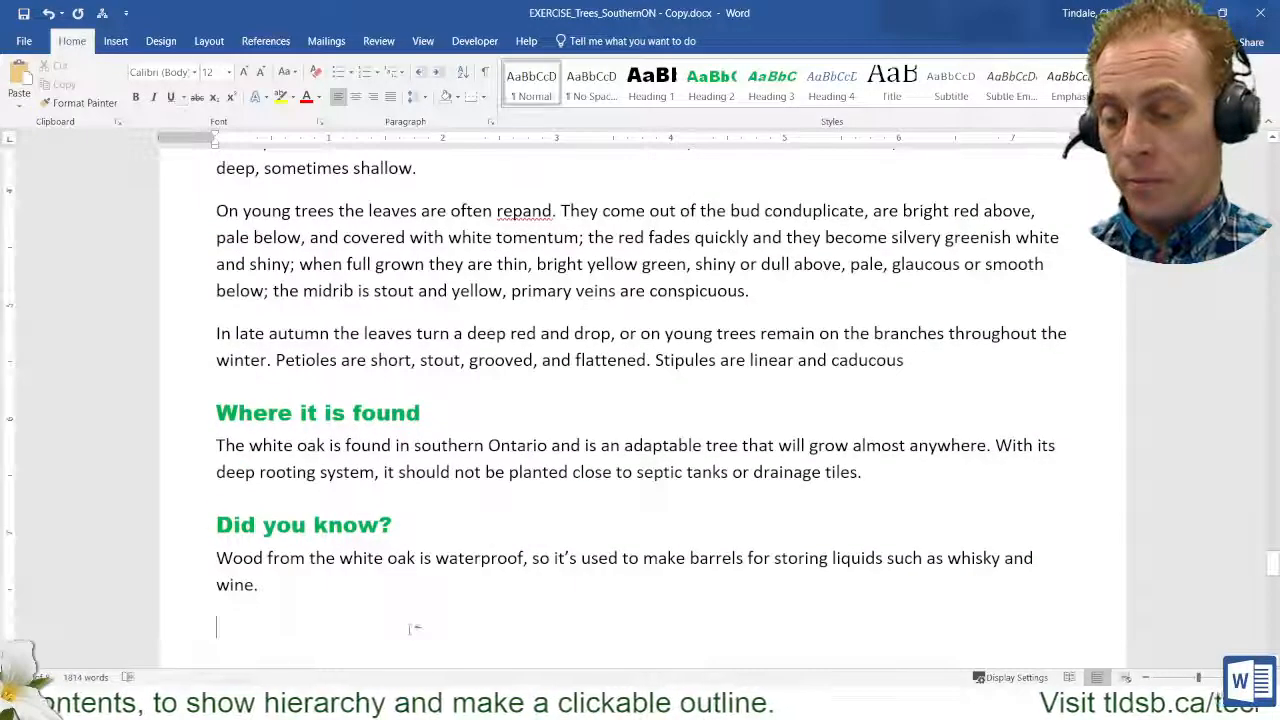
{"action": "scroll", "coordinate": [415, 620], "scroll_direction": "down", "scroll_amount": 10}
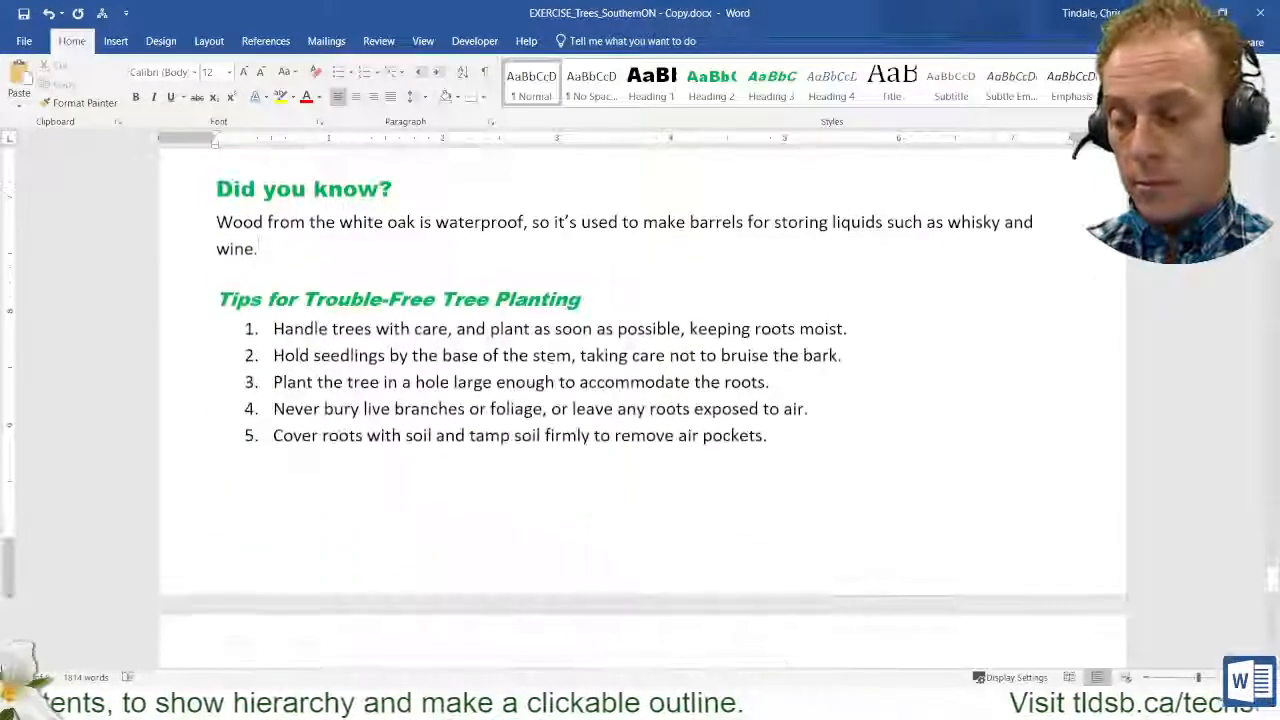
{"action": "scroll", "coordinate": [288, 467], "scroll_direction": "up", "scroll_amount": 15}
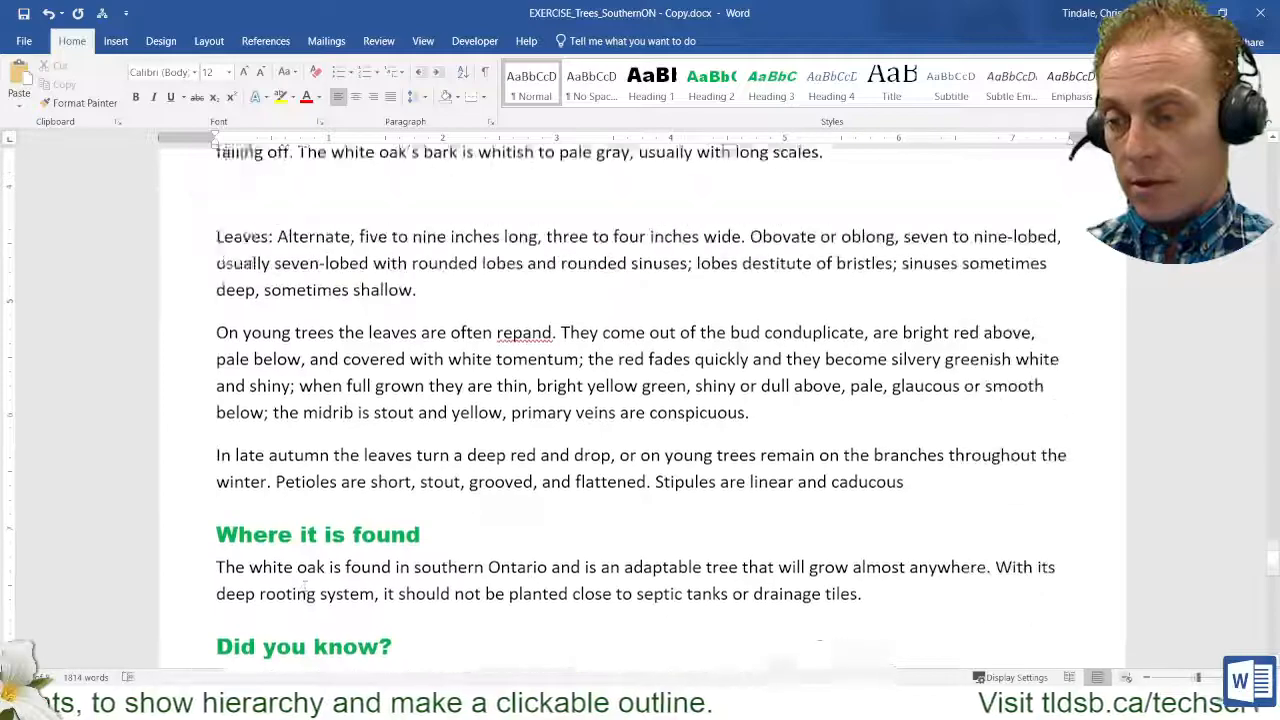
Remove the blank line above the Sawtooth Oak's Leaves paragraph and place the cursor at the end of its scientific name line.
{"action": "scroll", "coordinate": [288, 467], "scroll_direction": "up", "scroll_amount": 5}
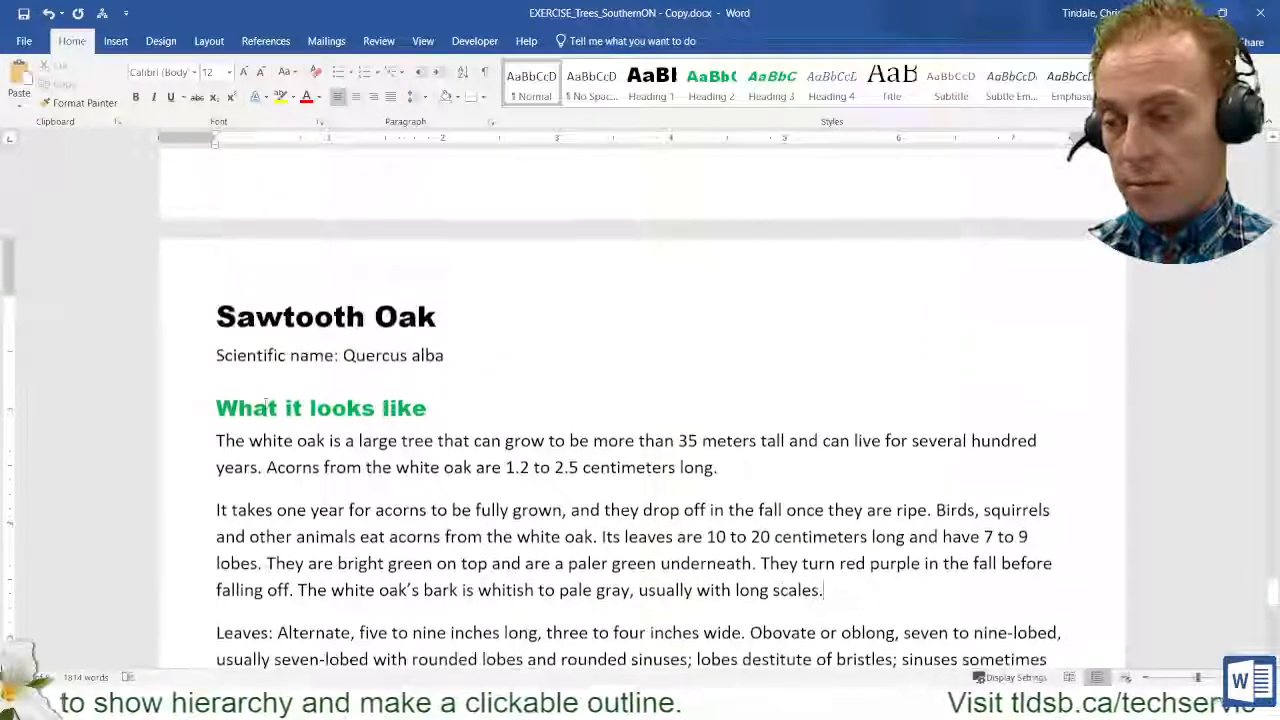
{"action": "left_click", "coordinate": [254, 394]}
{"action": "left_click", "coordinate": [586, 363]}
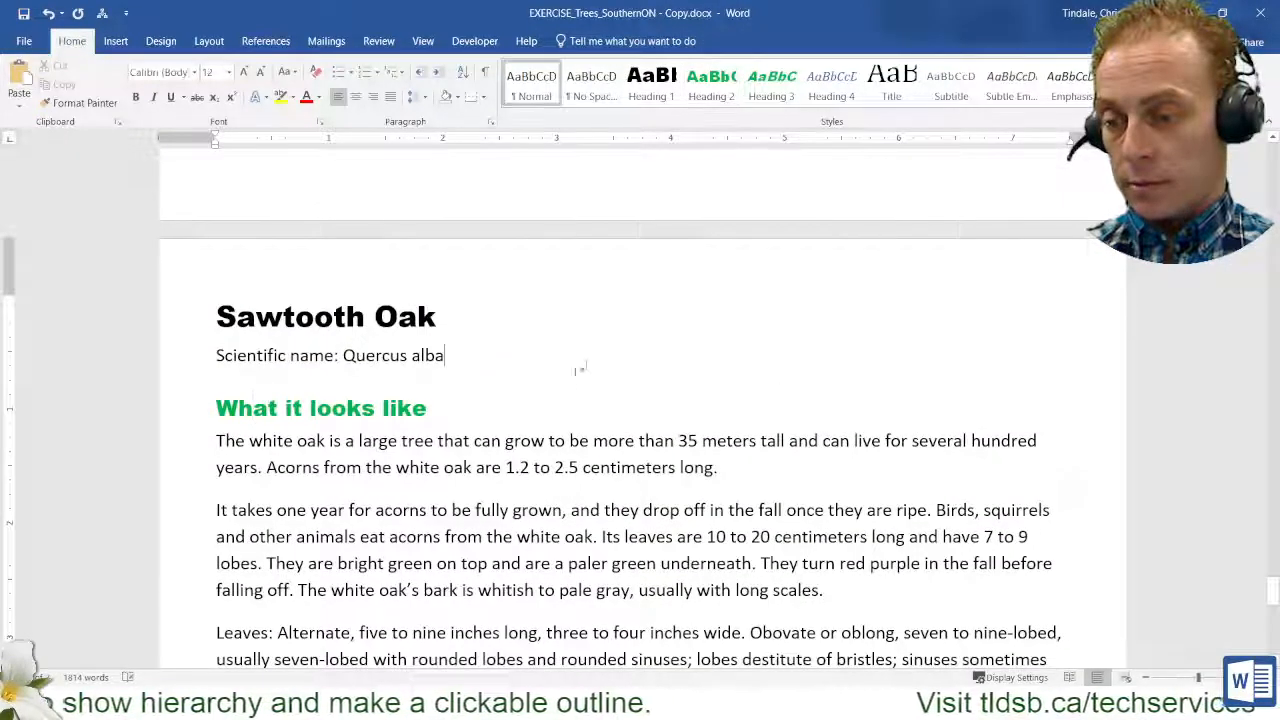
Review the spacing and heading styles from the closing tips list back up to the first Eastern Hemlock section.
{"action": "scroll", "coordinate": [547, 325], "scroll_direction": "down", "scroll_amount": 3}
{"action": "scroll", "coordinate": [547, 328], "scroll_direction": "down", "scroll_amount": 17}
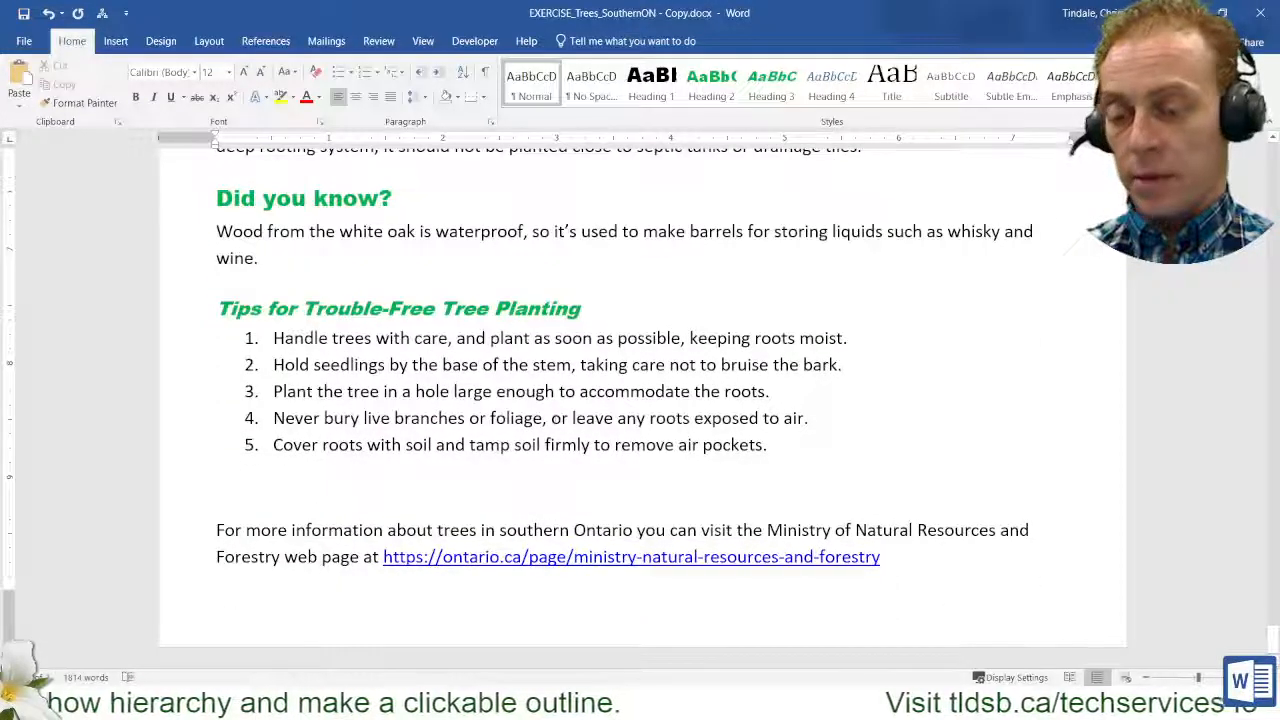
{"action": "scroll", "coordinate": [828, 480], "scroll_direction": "up", "scroll_amount": 4}
{"action": "scroll", "coordinate": [700, 490], "scroll_direction": "down", "scroll_amount": 4}
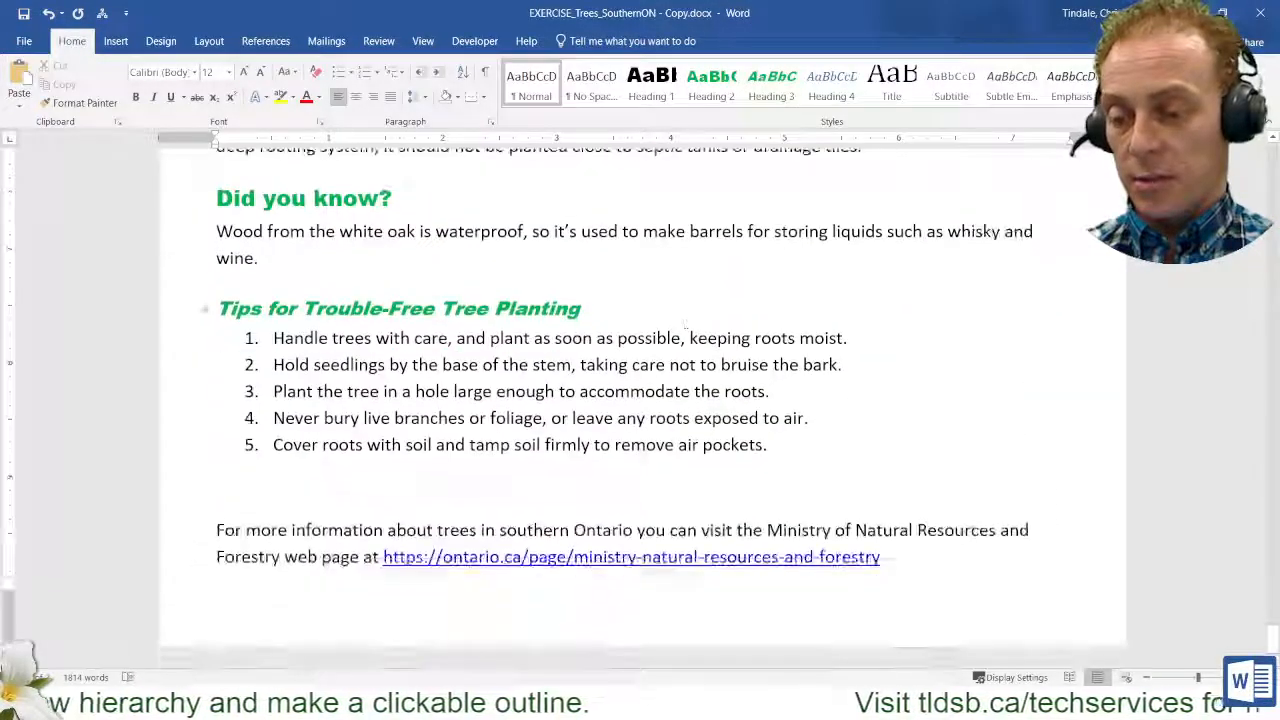
{"action": "scroll", "coordinate": [660, 485], "scroll_direction": "up", "scroll_amount": 15}
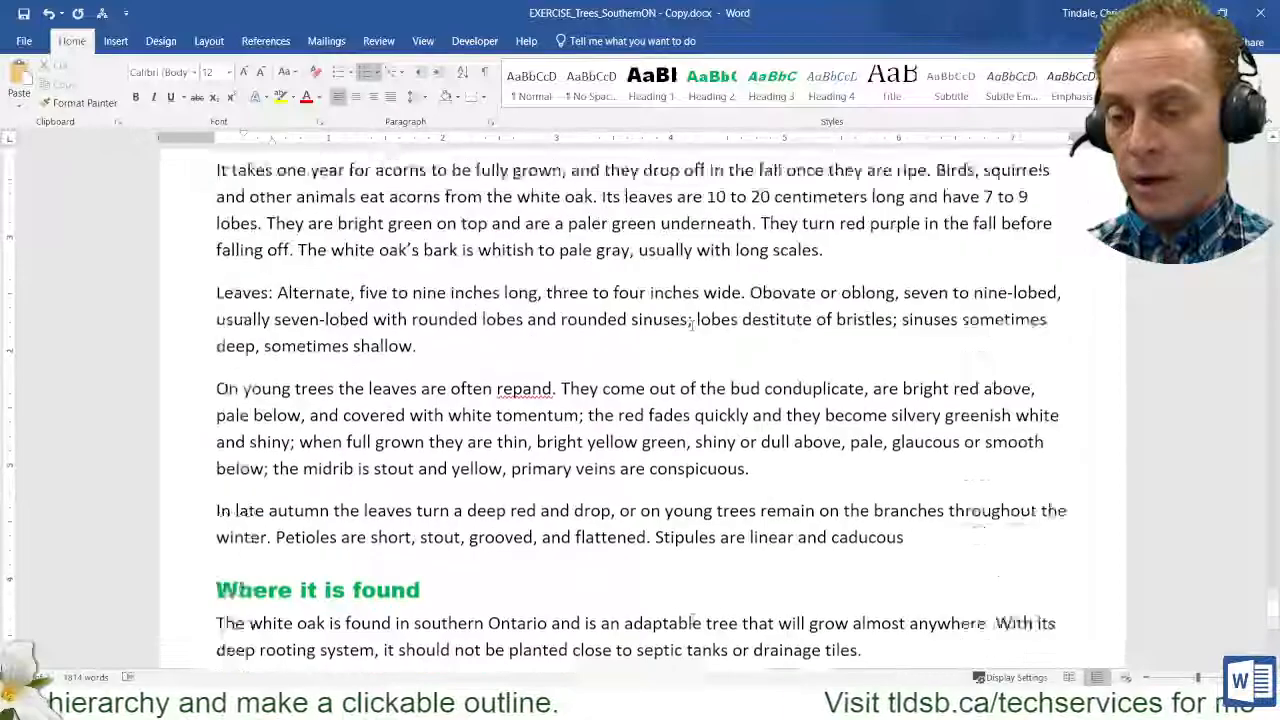
{"action": "scroll", "coordinate": [690, 470], "scroll_direction": "up", "scroll_amount": 15}
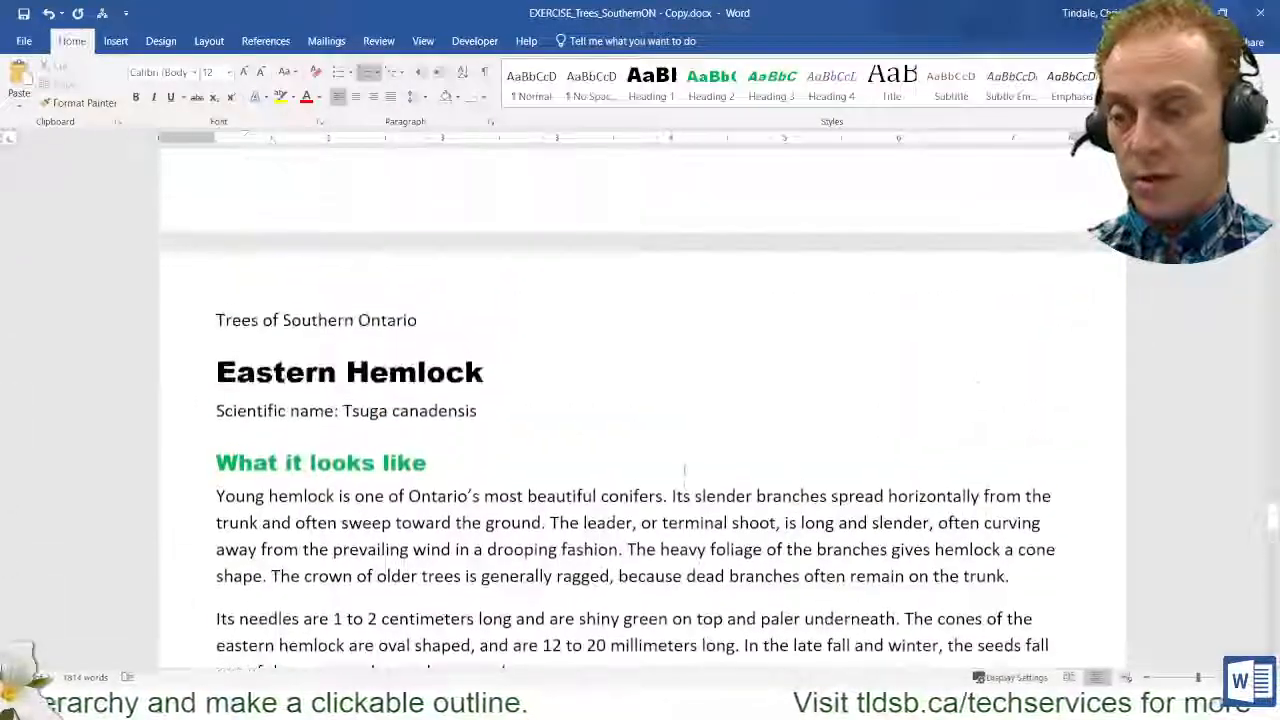
{"action": "scroll", "coordinate": [684, 469], "scroll_direction": "up", "scroll_amount": 4}
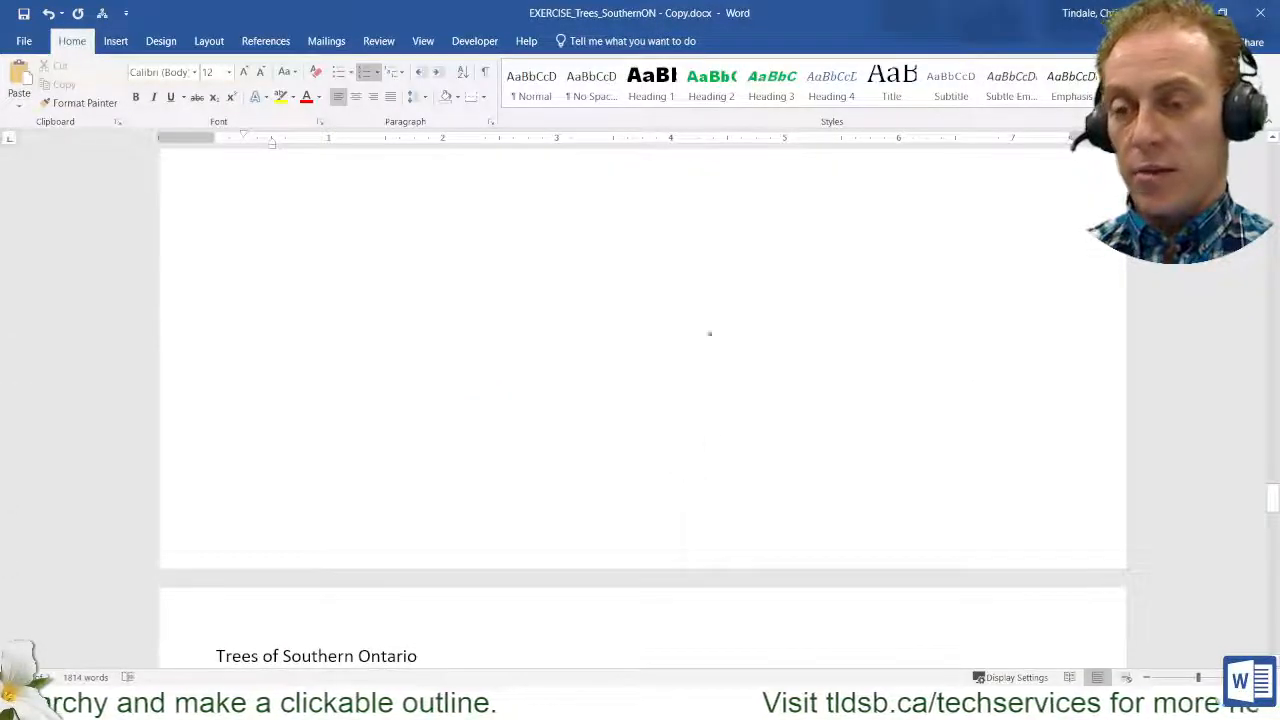
{"action": "scroll", "coordinate": [690, 490], "scroll_direction": "up", "scroll_amount": 3}
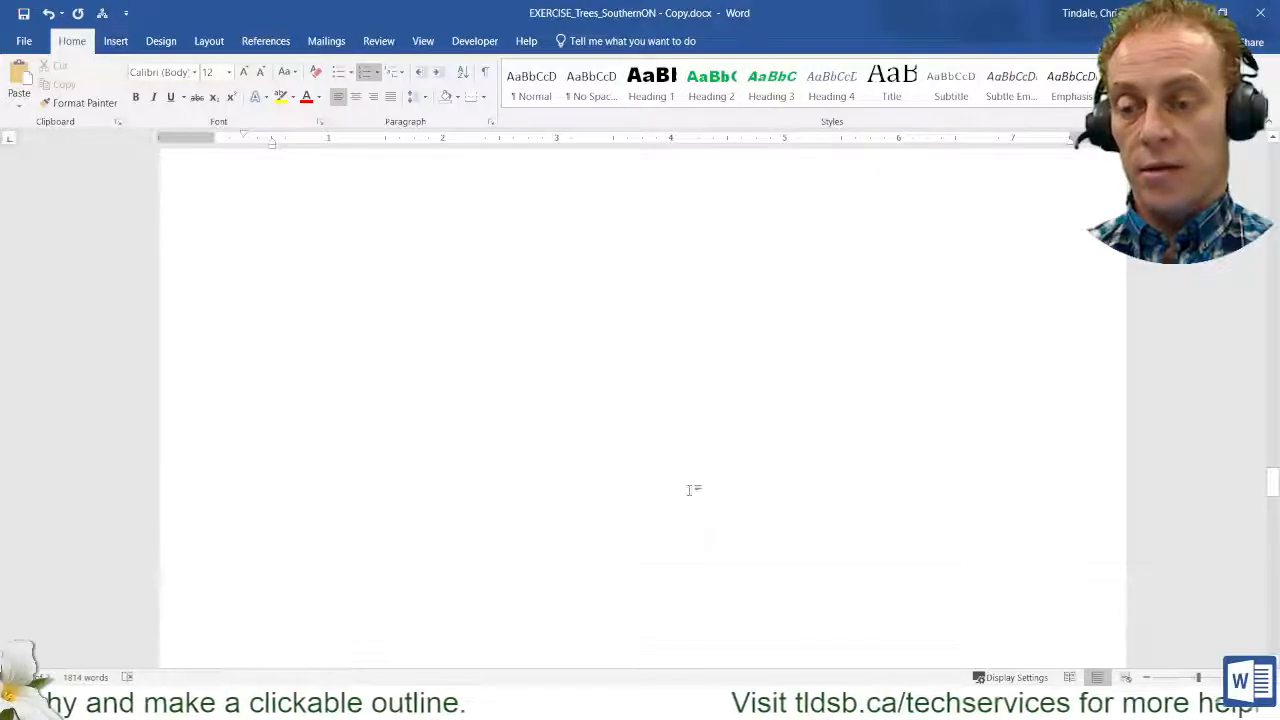
{"action": "scroll", "coordinate": [690, 490], "scroll_direction": "up", "scroll_amount": 20}
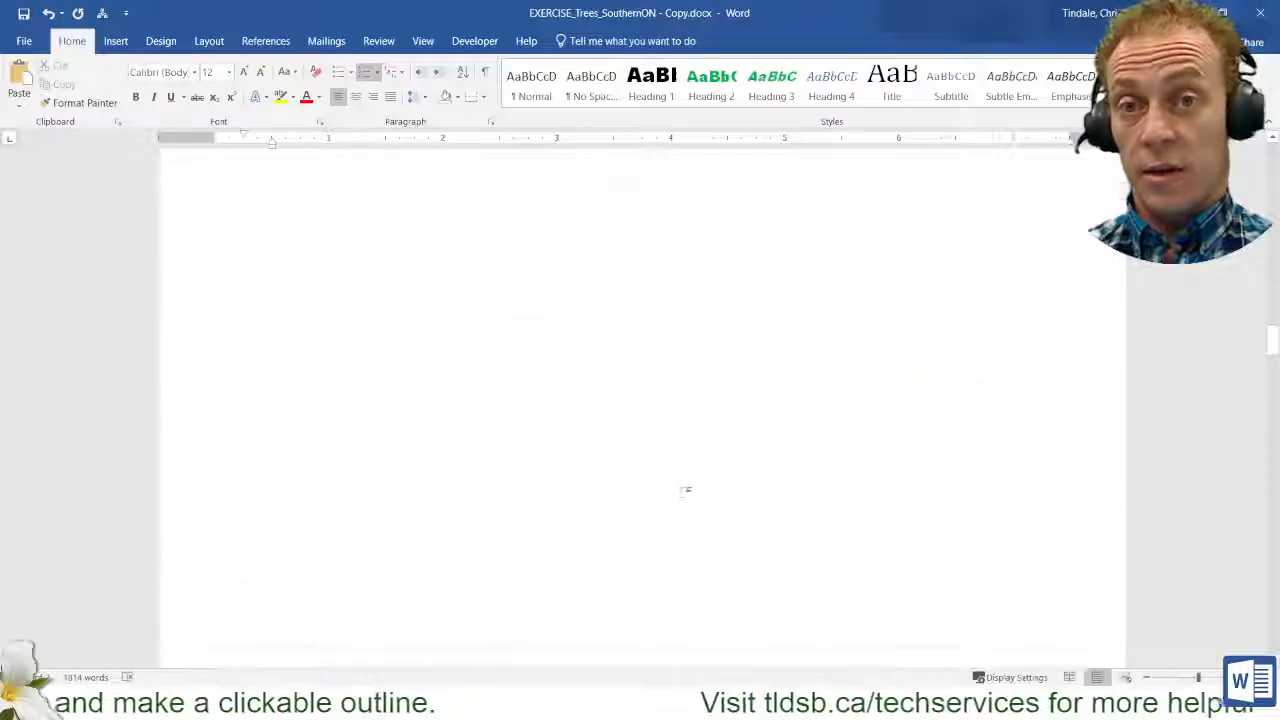
{"action": "scroll", "coordinate": [686, 490], "scroll_direction": "up", "scroll_amount": 15}
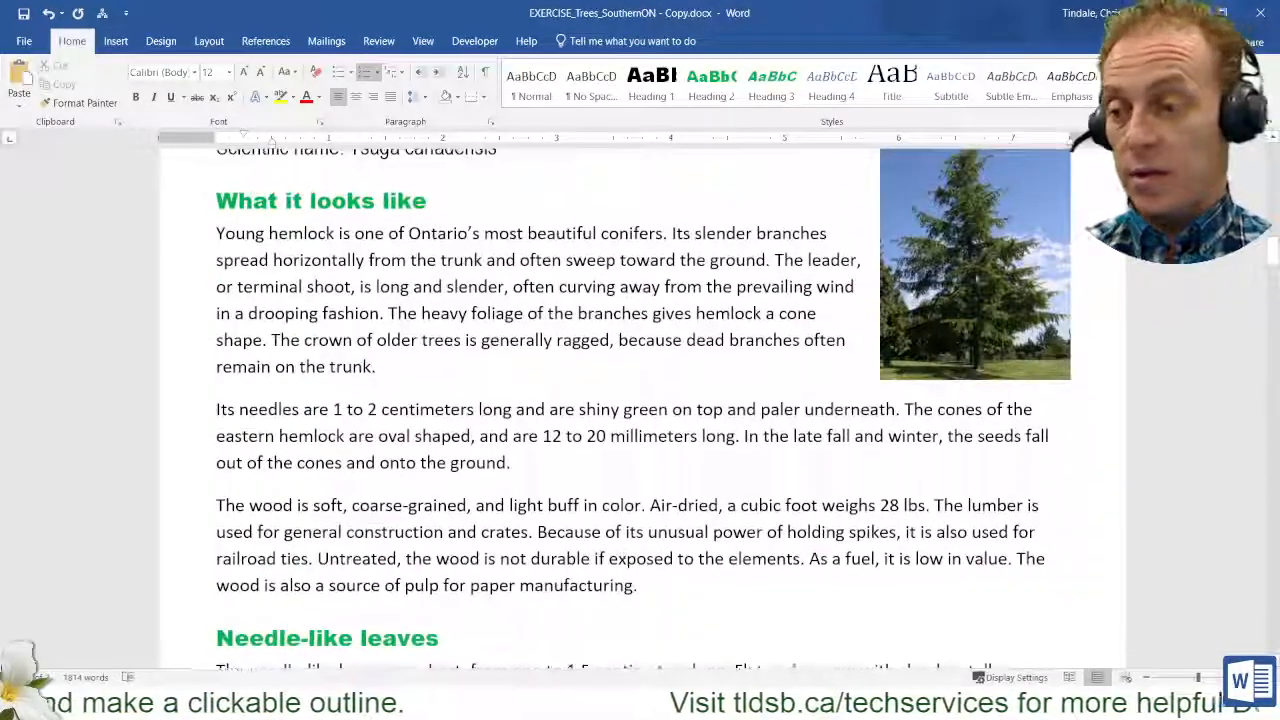
Display the Navigation Pane with the document's heading outline and return to the Contents table at the start of the document.
{"action": "left_click", "coordinate": [378, 41]}
{"action": "left_click", "coordinate": [422, 41]}
{"action": "left_click", "coordinate": [295, 103]}
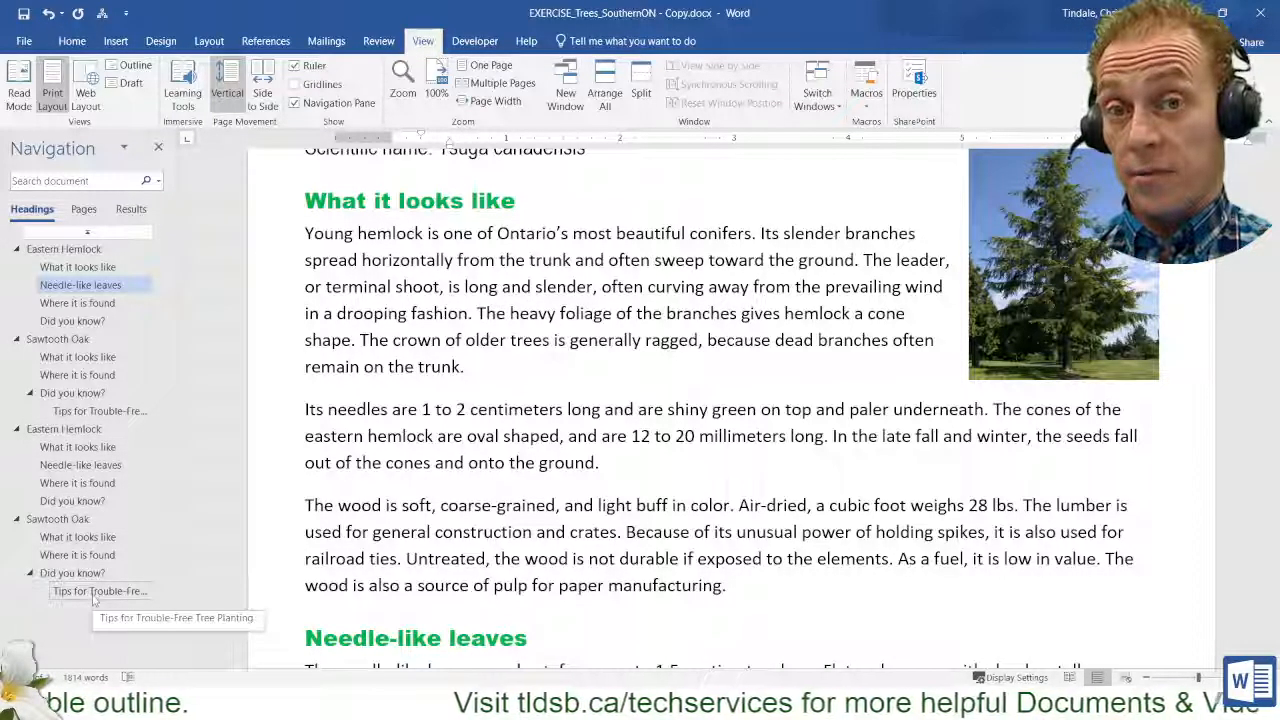
{"action": "scroll", "coordinate": [549, 486], "scroll_direction": "up", "scroll_amount": 20}
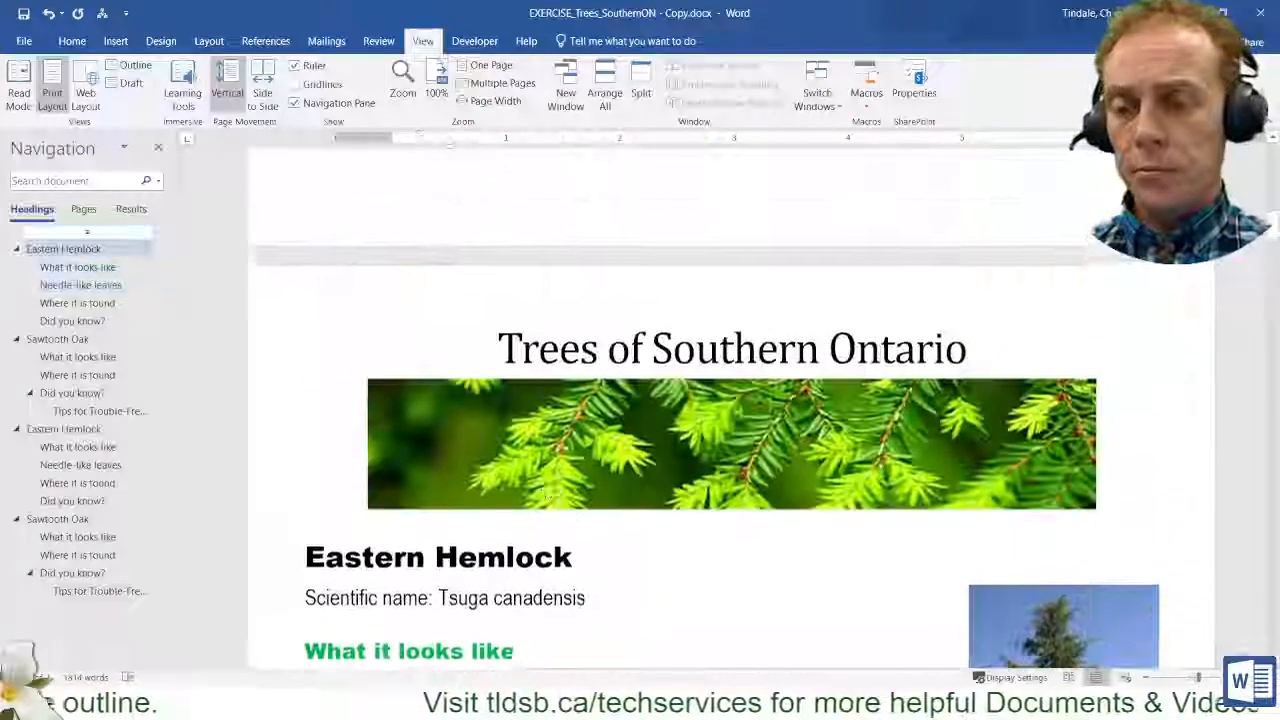
{"action": "scroll", "coordinate": [543, 487], "scroll_direction": "up", "scroll_amount": 1}
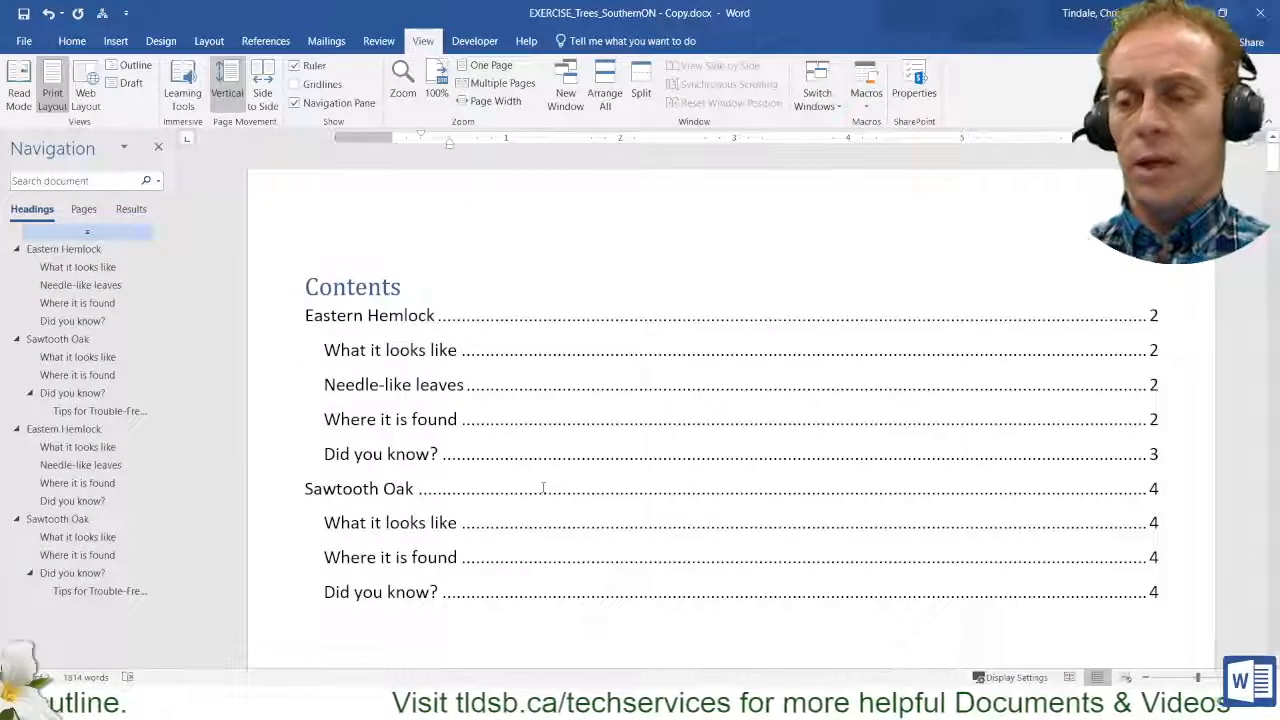